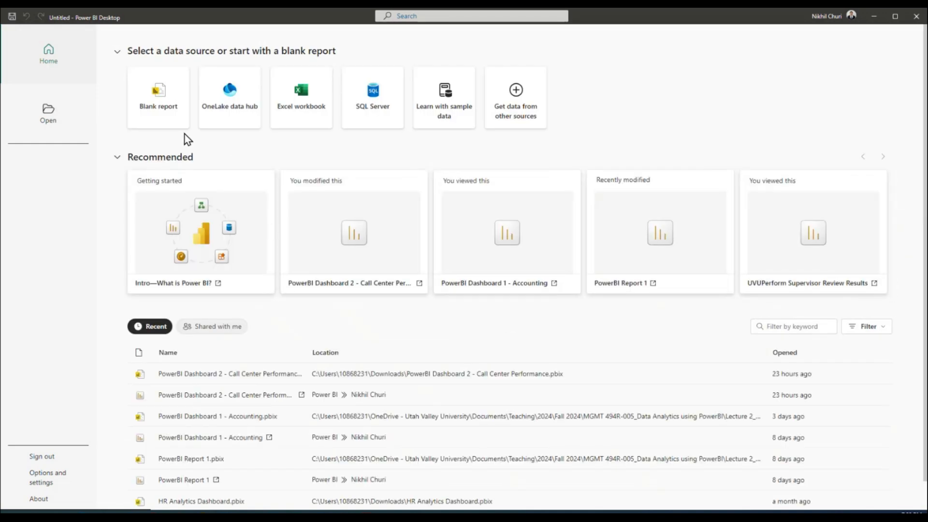
Start a blank report and begin importing data from an Excel workbook
left_click(164, 104)
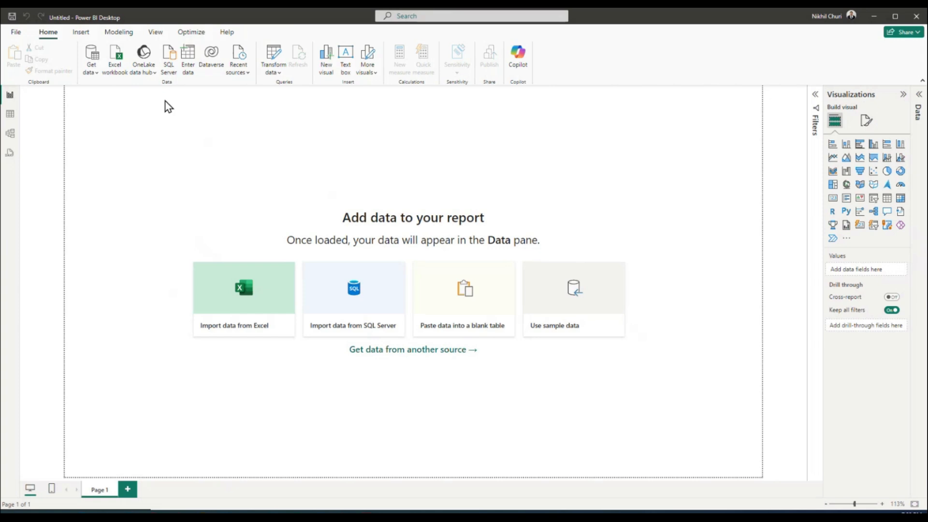
left_click(116, 63)
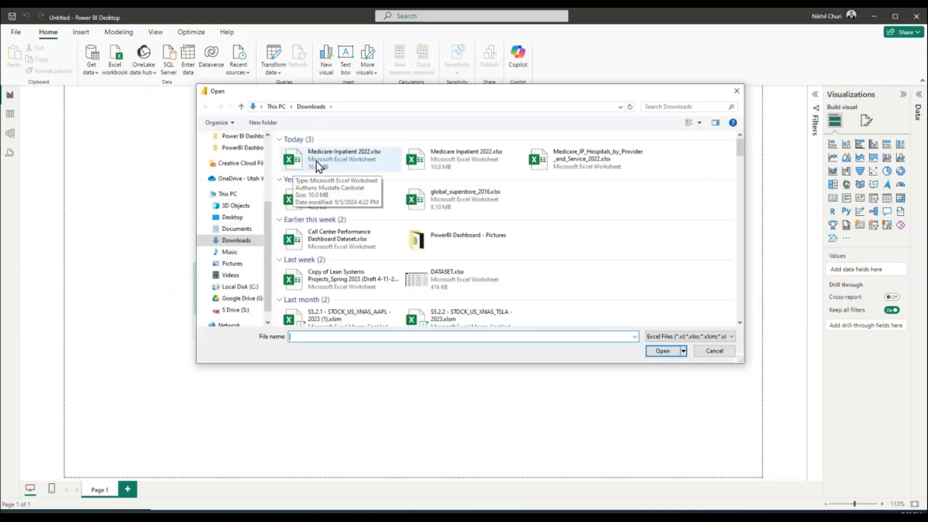
Select Medicare-Inpatient 2022.xlsx in the Downloads folder and open it
left_click(321, 166)
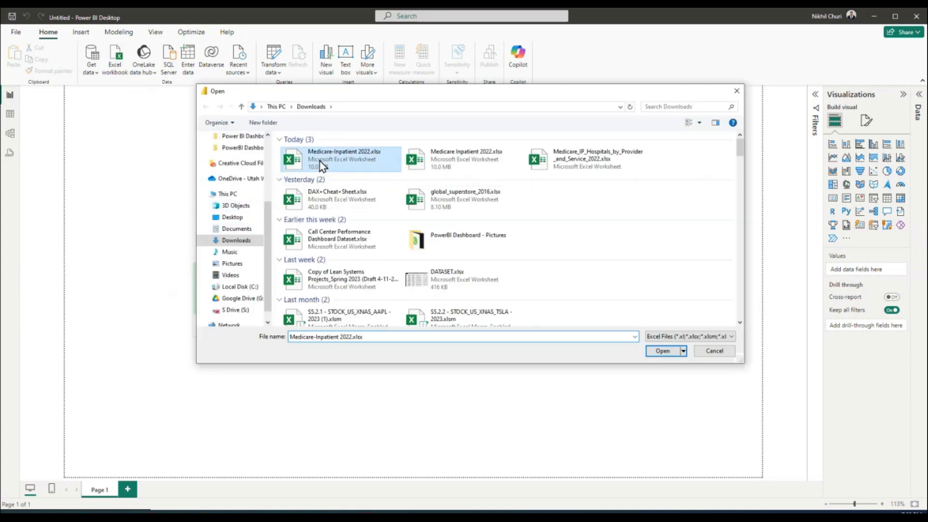
left_click(662, 352)
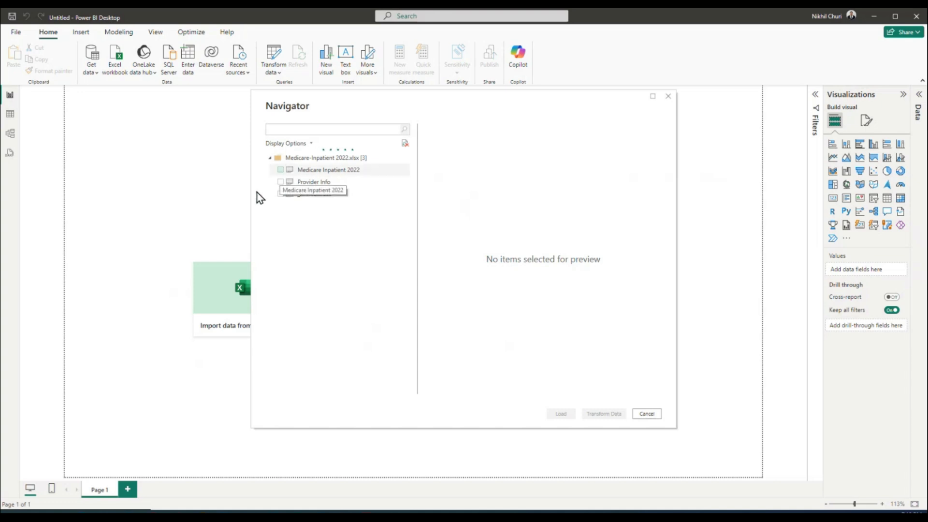
Tick the Medicare Inpatient 2022 and Provider Info sheets and enlarge the Navigator preview
left_click(280, 170)
left_click(280, 183)
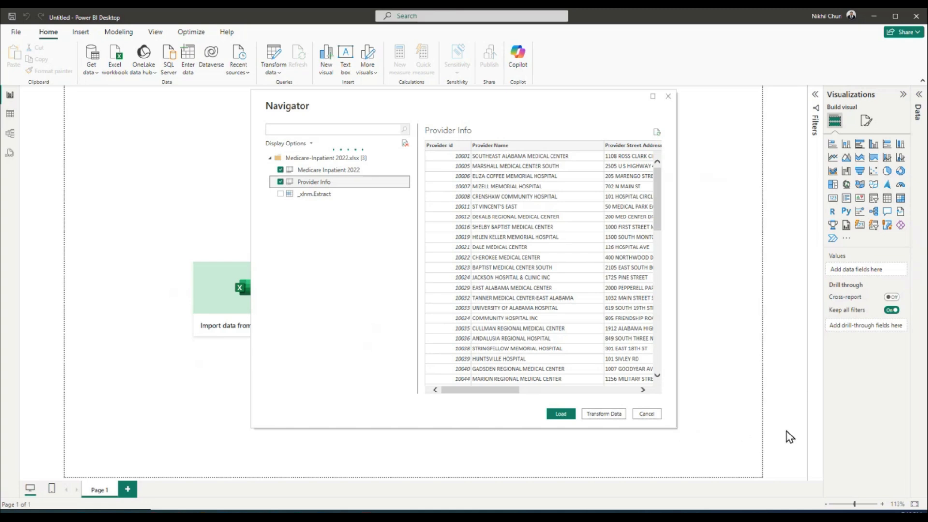
left_click_drag(459, 95, 280, 96)
left_click_drag(493, 427, 779, 471)
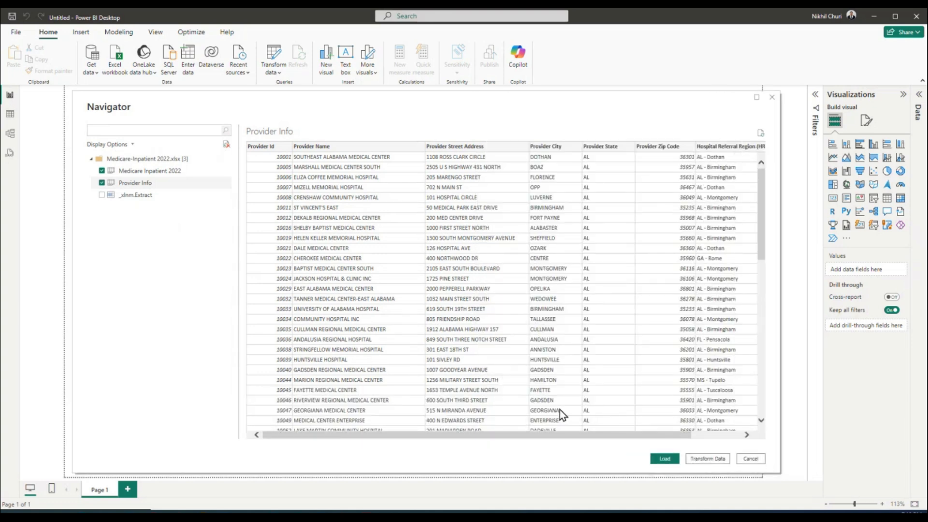
scroll(530, 381, "down", 1)
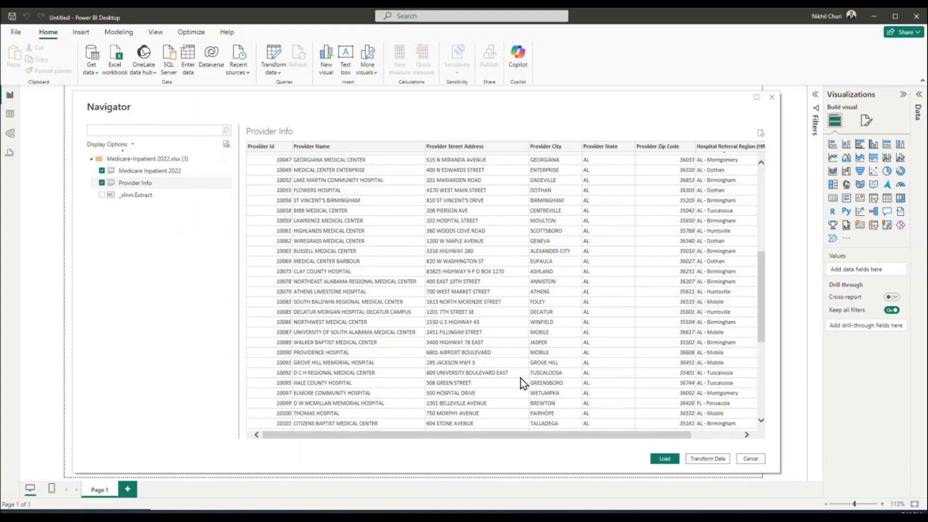
scroll(521, 378, "up", 1)
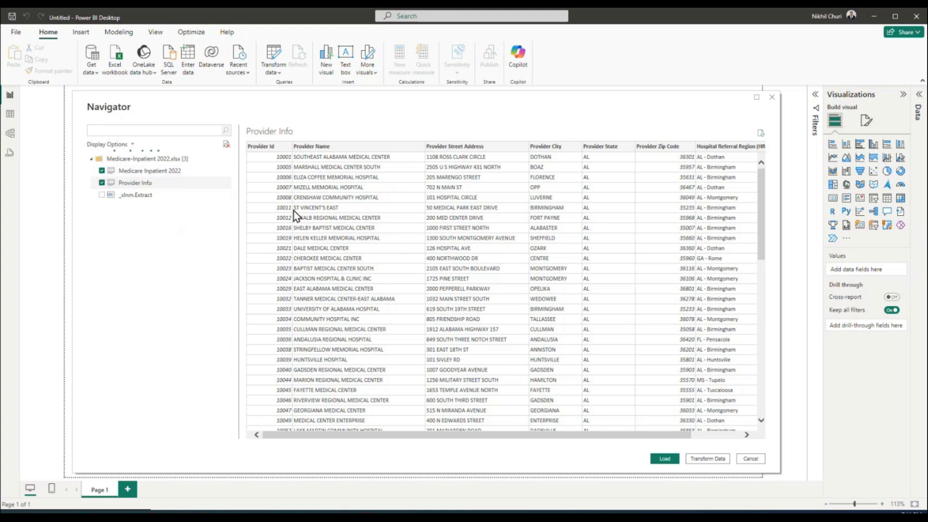
Preview both tables and load them, bringing in 196,325 and 3,182 rows
left_click(137, 172)
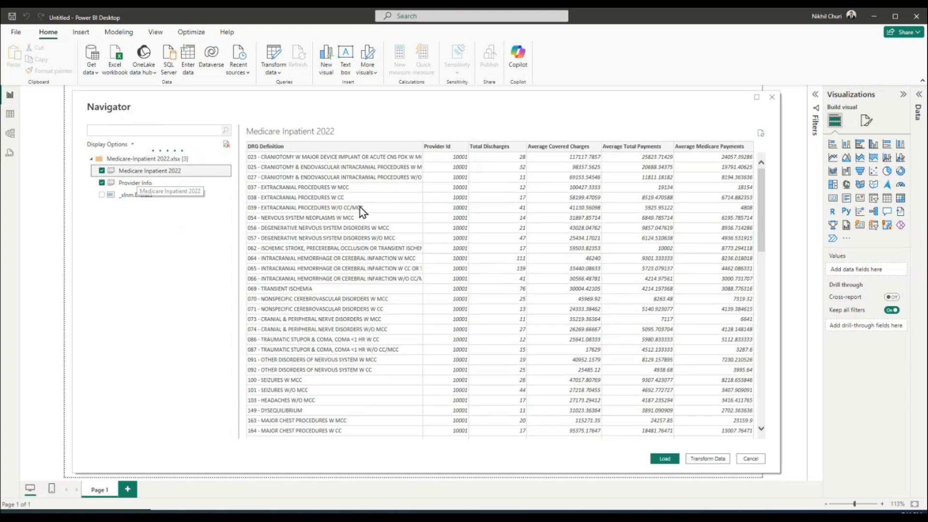
left_click(147, 184)
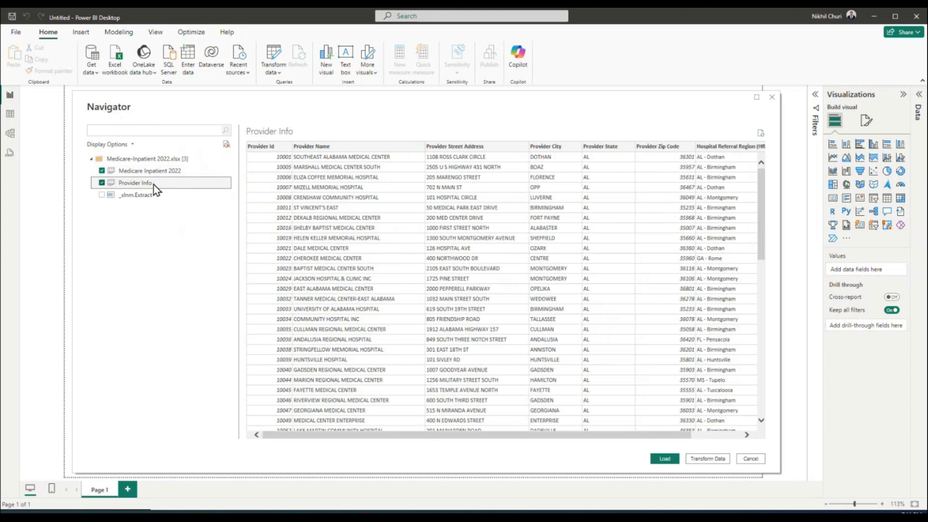
left_click(665, 460)
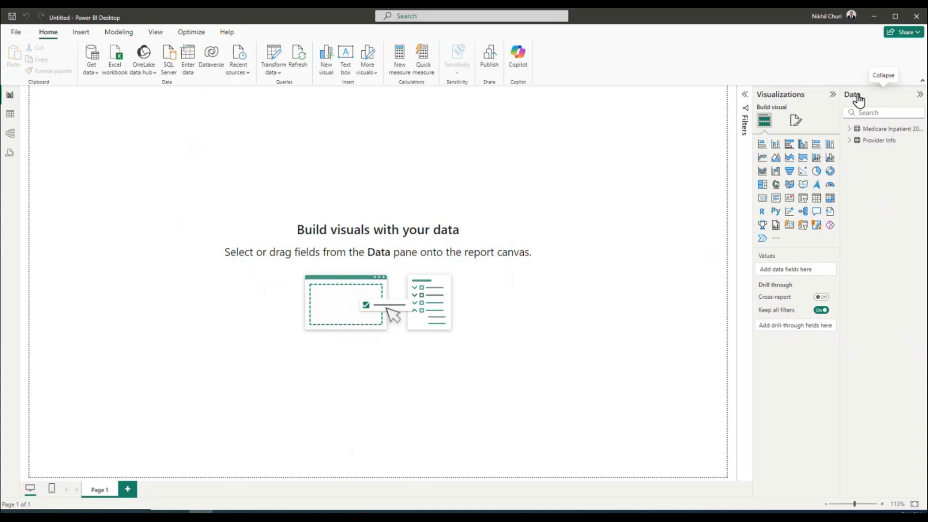
Expand the Medicare Inpatient 2022 and Provider Info field lists, then go to the File page
left_click(850, 131)
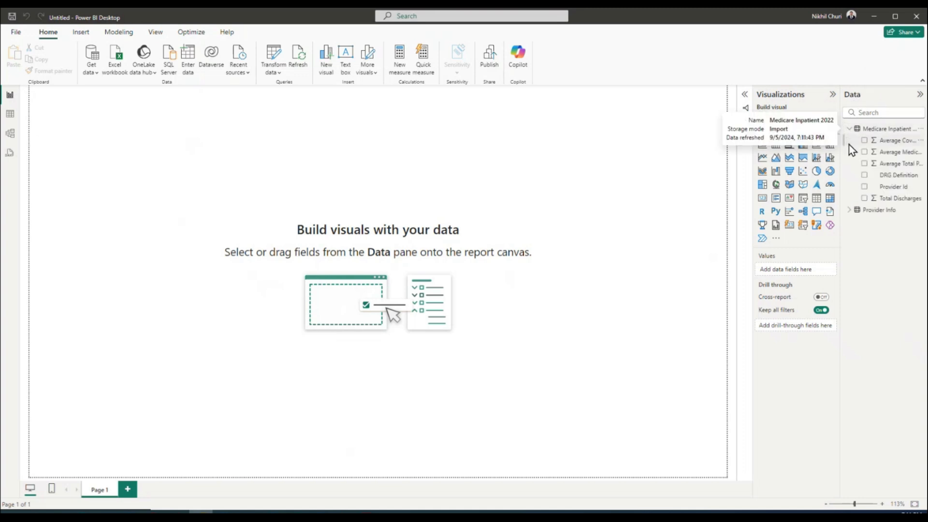
left_click(850, 211)
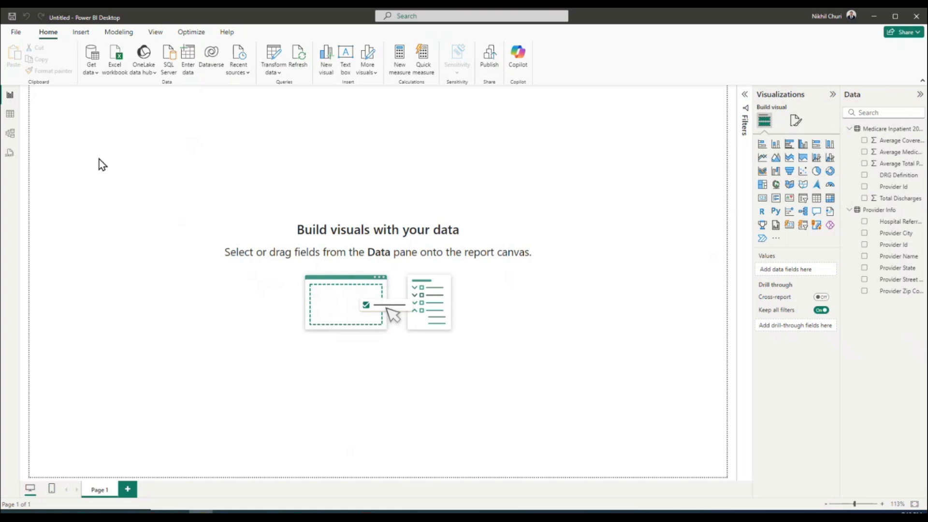
left_click(16, 34)
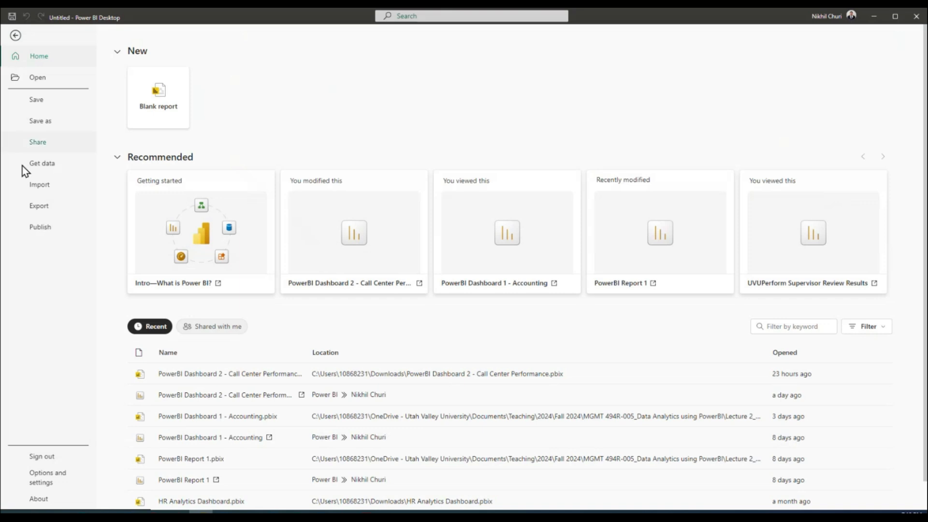
Review the Preview features in Options, where the Shape map visual is enabled
left_click(49, 481)
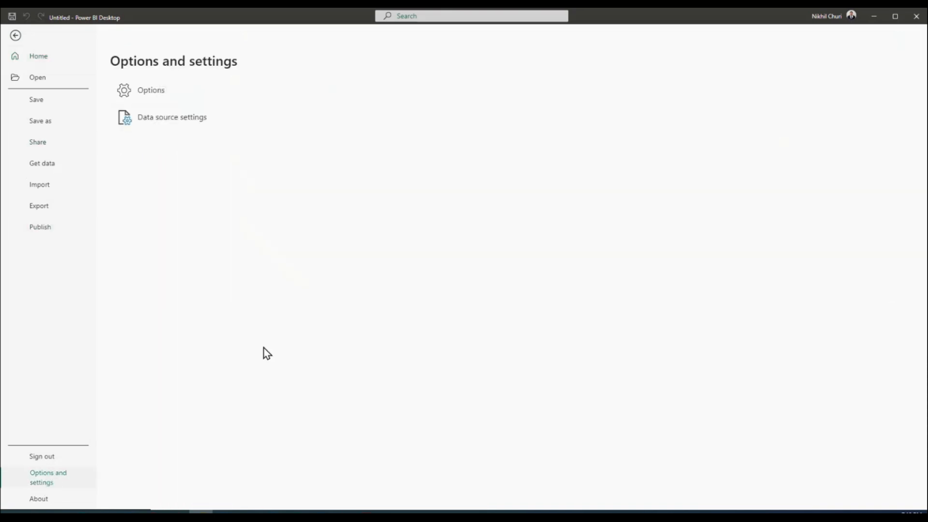
left_click(157, 91)
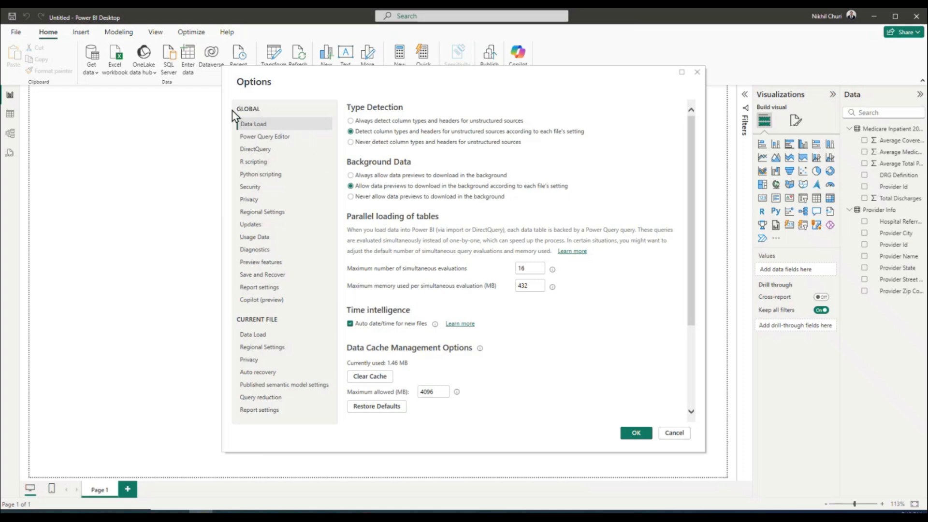
left_click(274, 261)
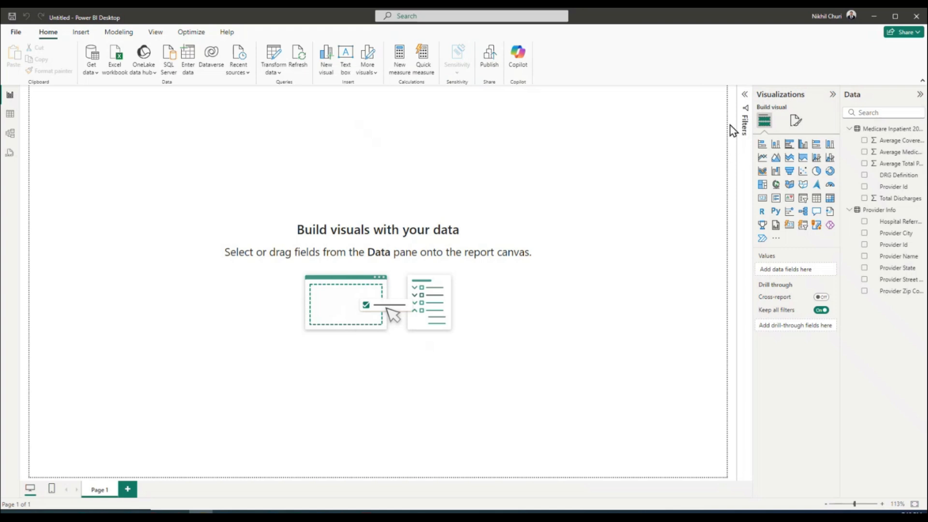
Close Power BI Desktop, discarding the report without saving
left_click(917, 18)
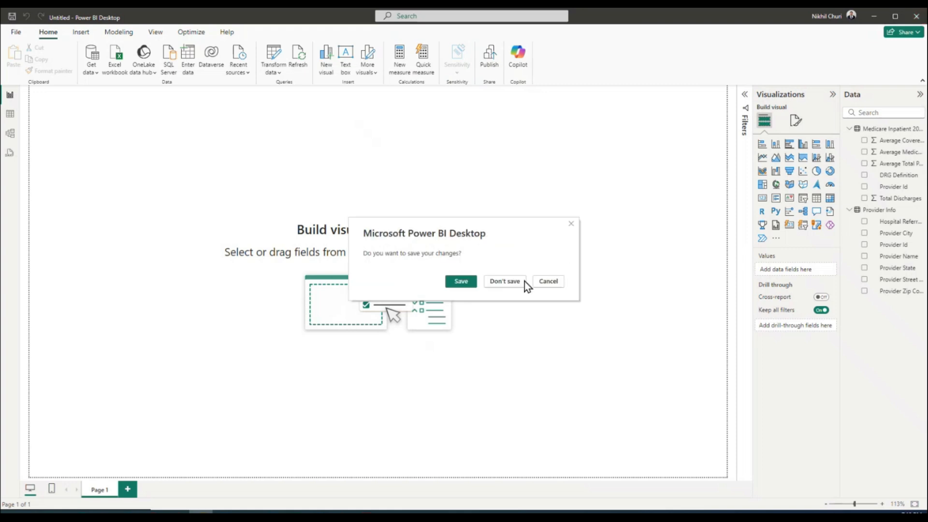
left_click(505, 281)
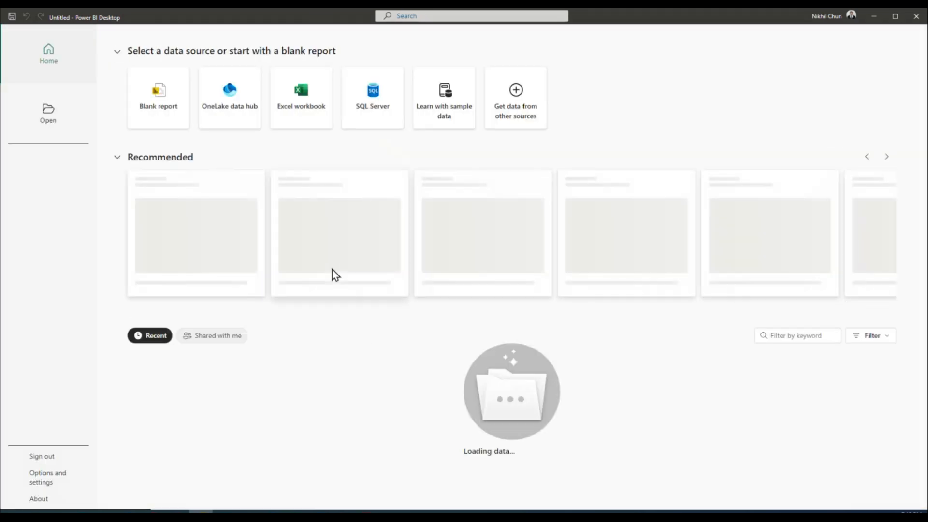
Start a new blank report and open Medicare-Inpatient 2022.xlsx for Excel import
left_click(161, 105)
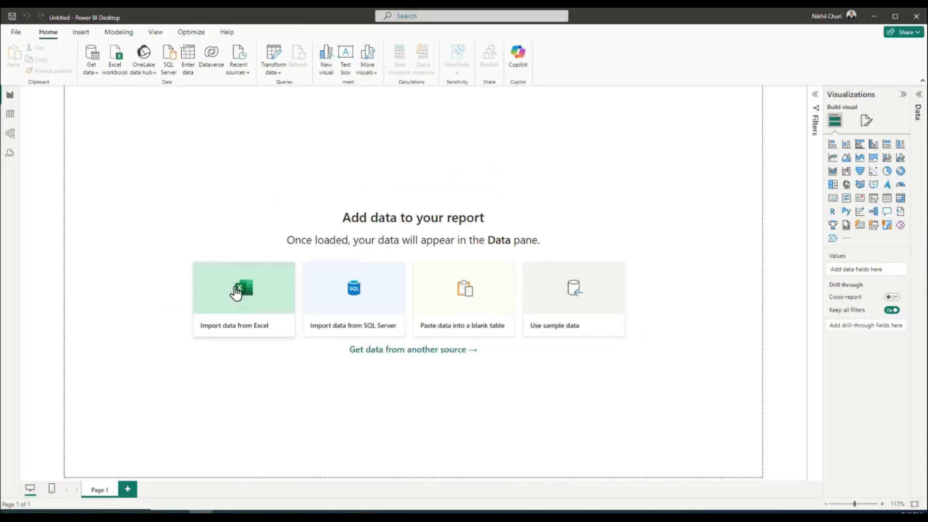
left_click(237, 292)
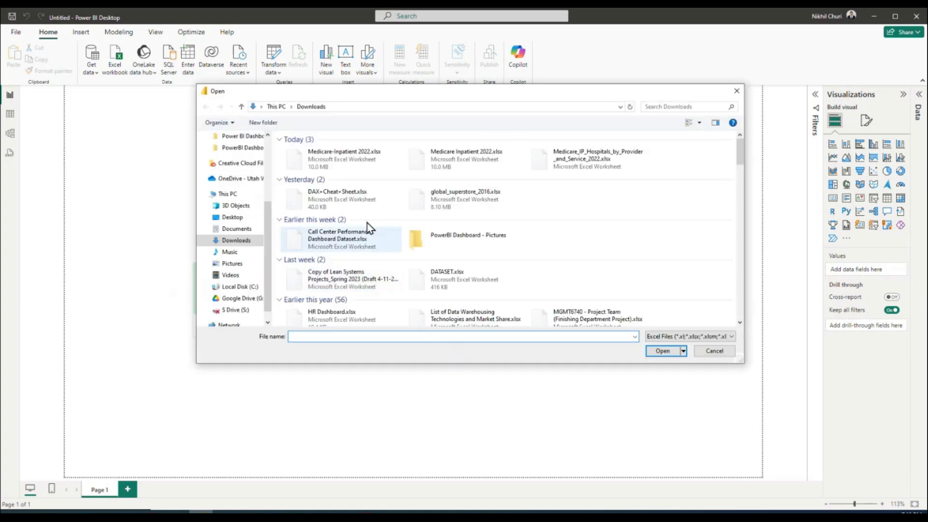
left_click(331, 164)
left_click(656, 352)
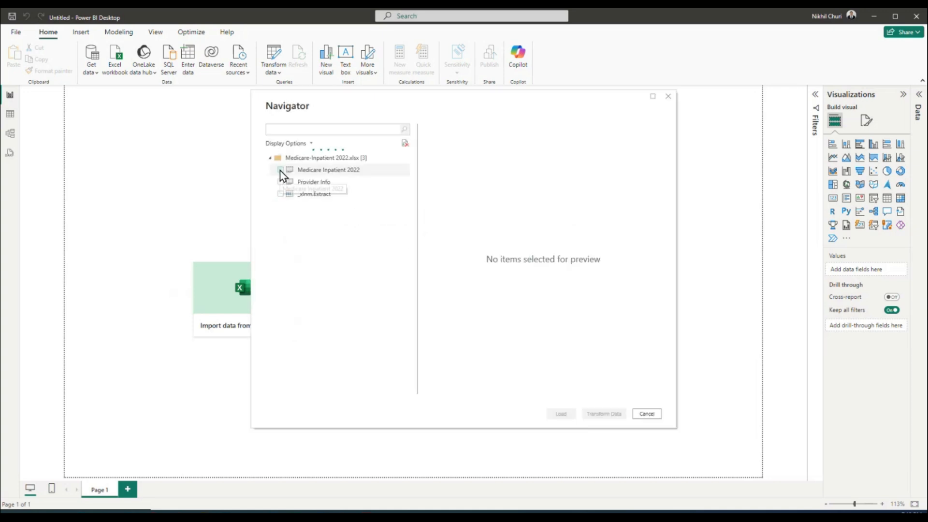
Load the Medicare Inpatient 2022 and Provider Info tables and expand the Medicare Inpatient 2022 fields
left_click(281, 169)
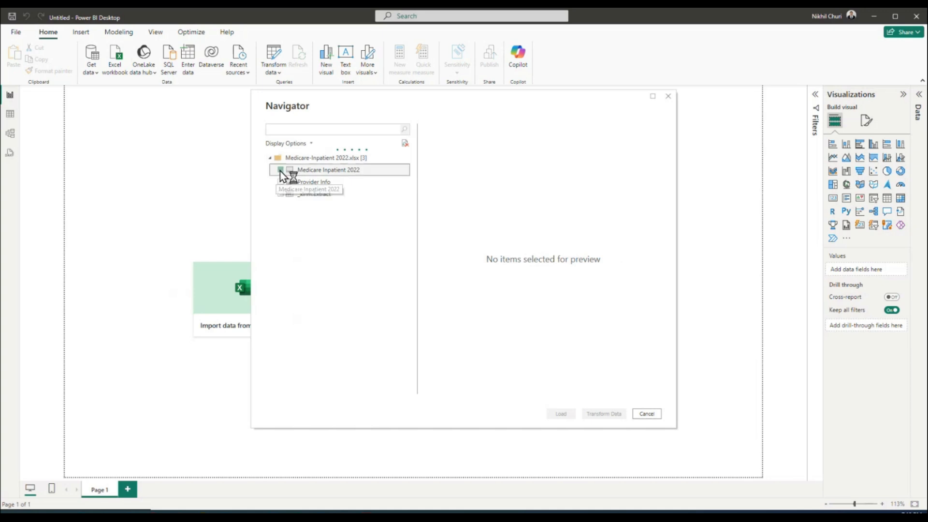
left_click(281, 182)
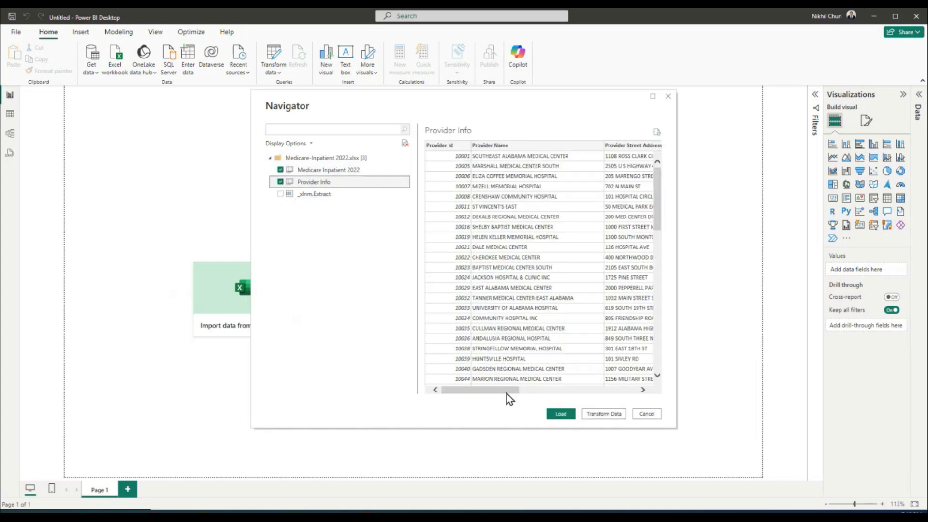
left_click_drag(506, 390, 648, 393)
left_click(561, 414)
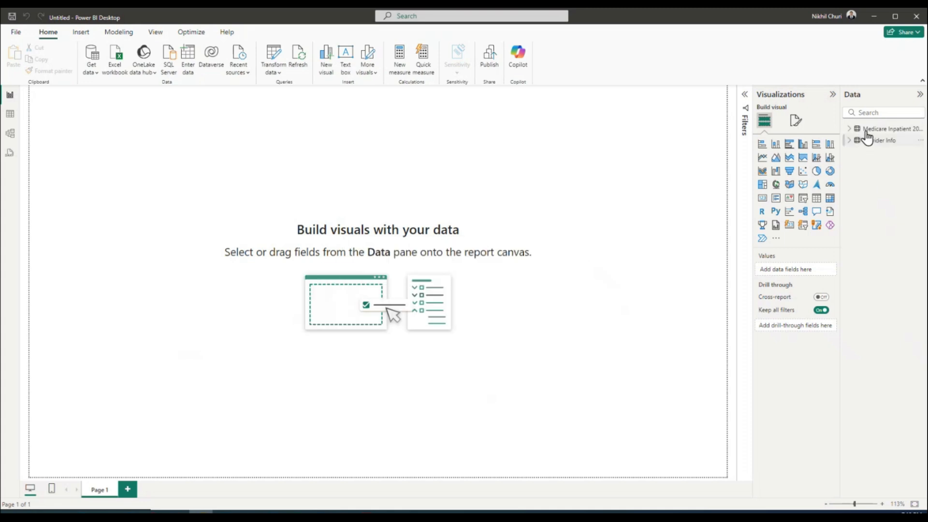
left_click(849, 128)
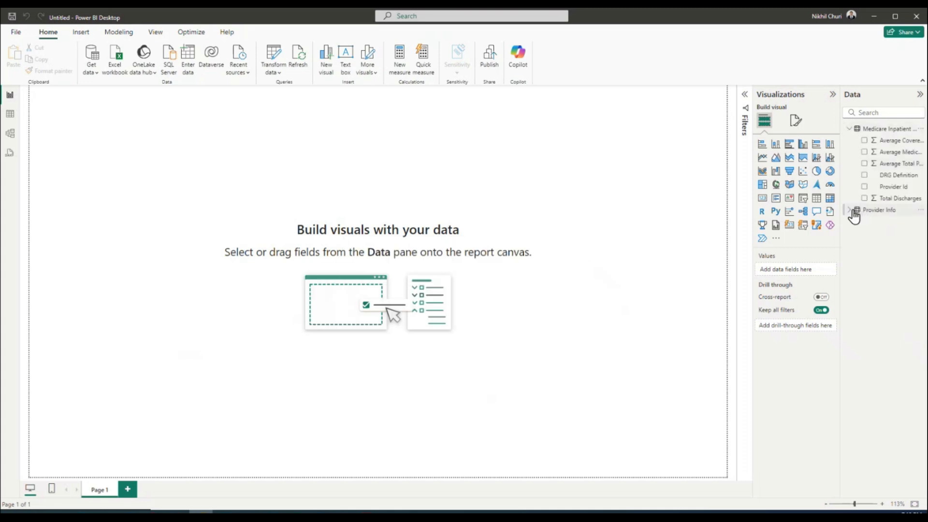
left_click(851, 210)
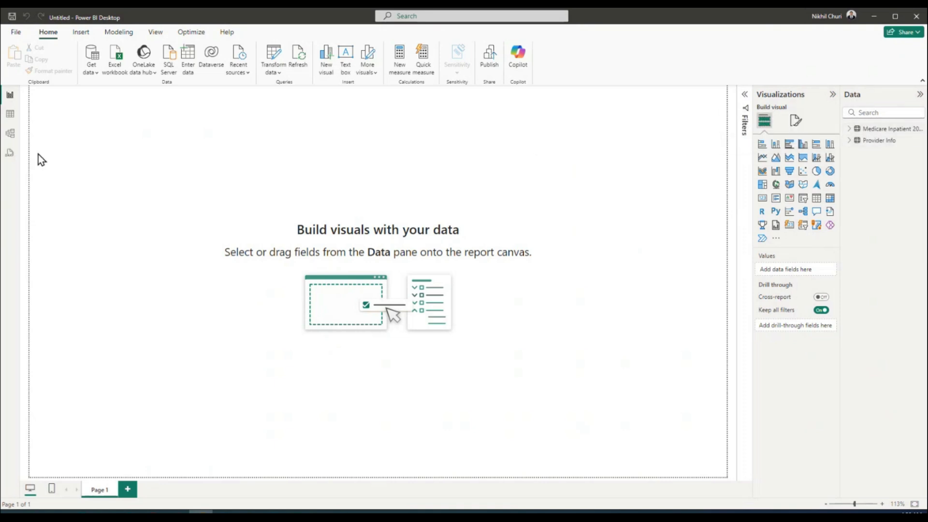
Browse the Medicare Inpatient 2022 and Provider Info rows in Table view, then open Manage relationships
left_click(10, 116)
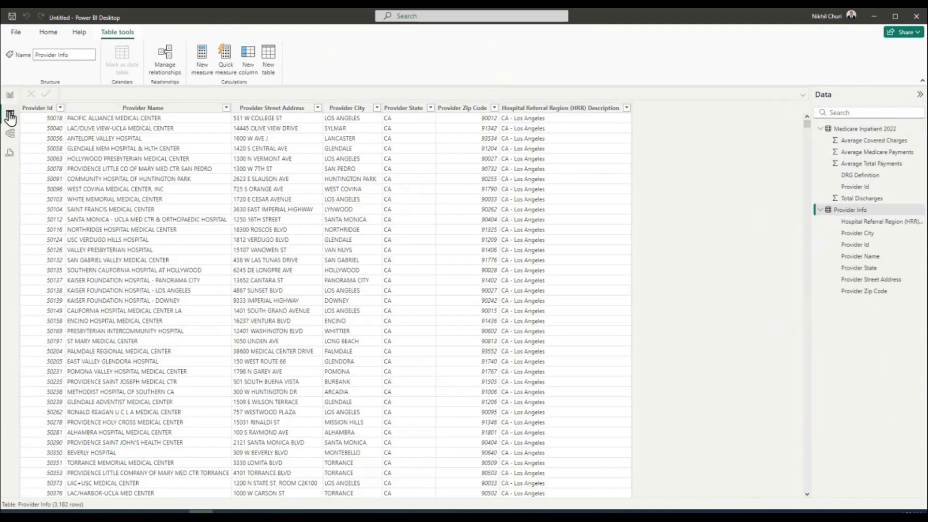
left_click(846, 130)
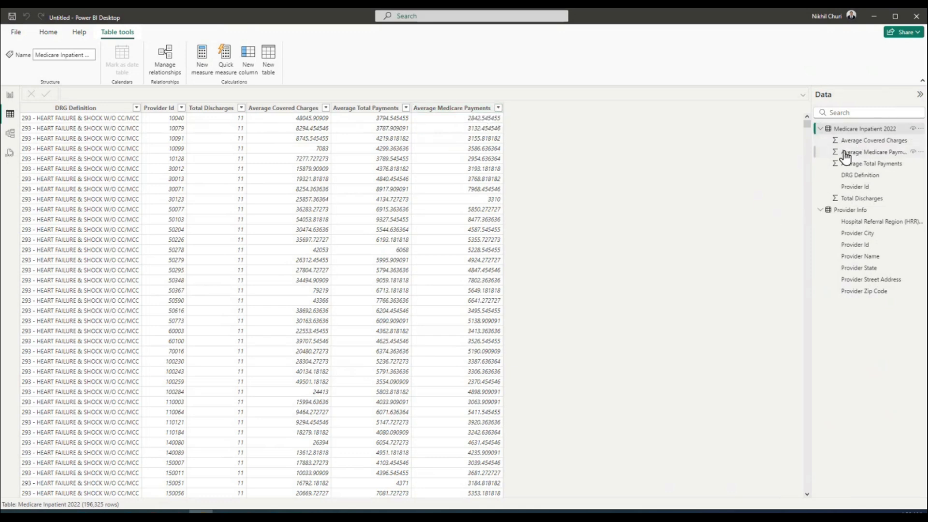
left_click(846, 212)
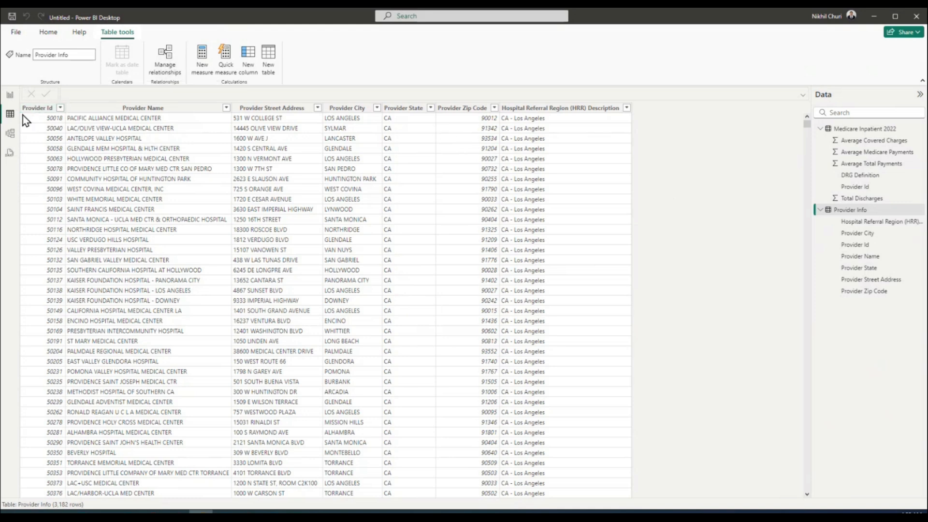
left_click(167, 61)
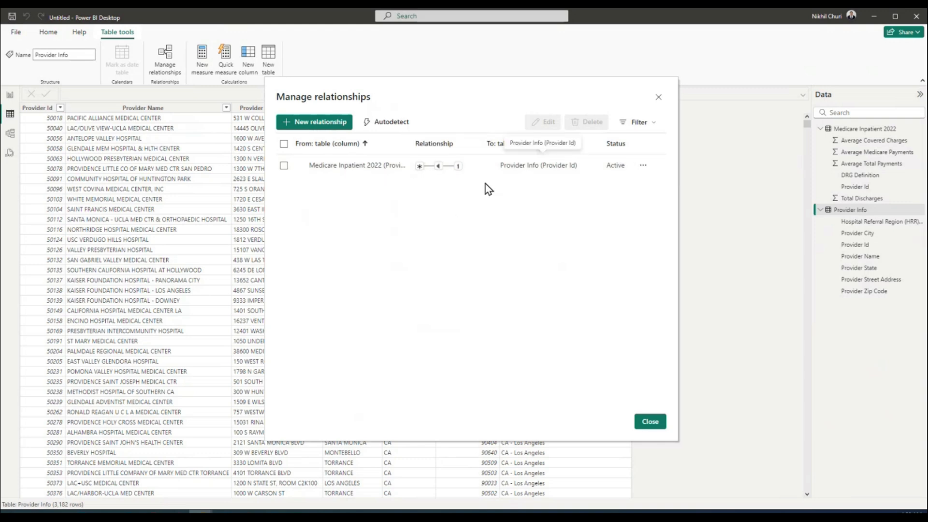
Verify the Provider Id relationship is Many to one with Single cross-filter, then close the dialog
mouse_move(461, 172)
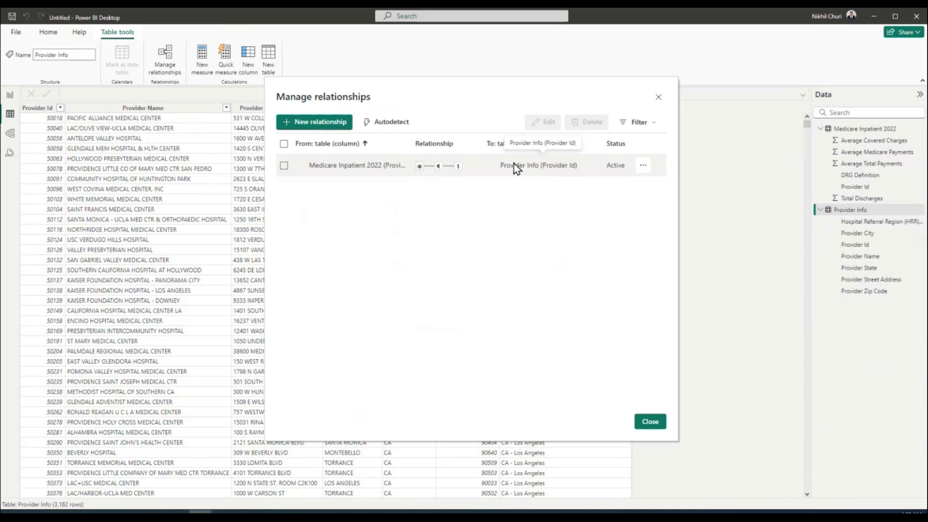
mouse_move(434, 167)
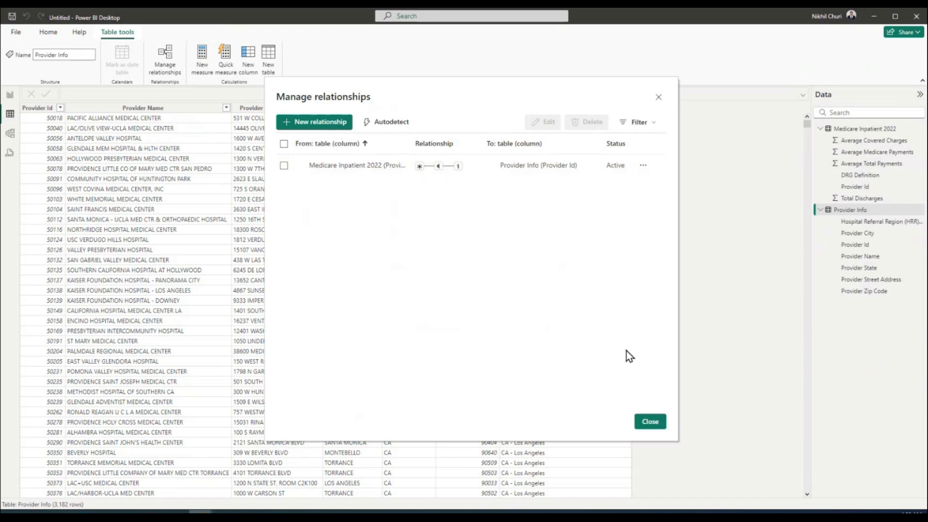
left_click(651, 422)
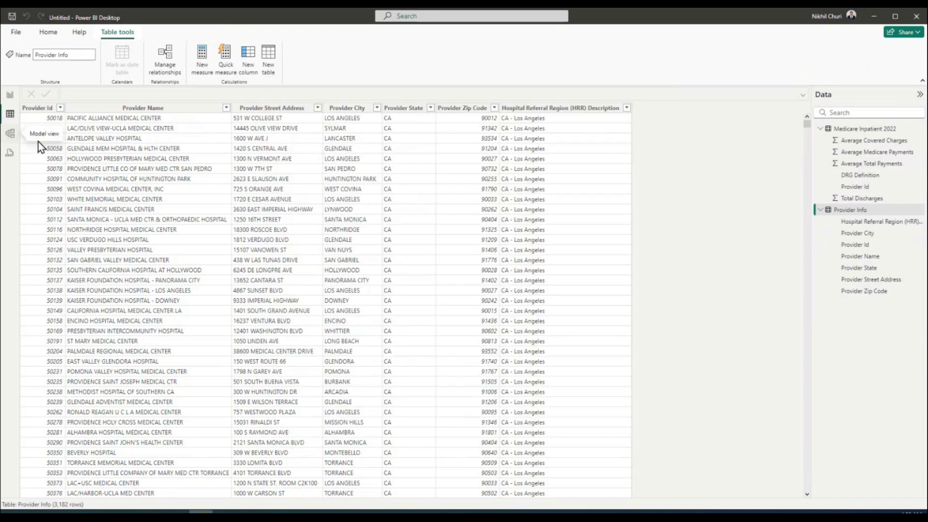
Inspect the model diagram linking Medicare Inpatient 2022 and Provider Info, then return to the report page
left_click(10, 137)
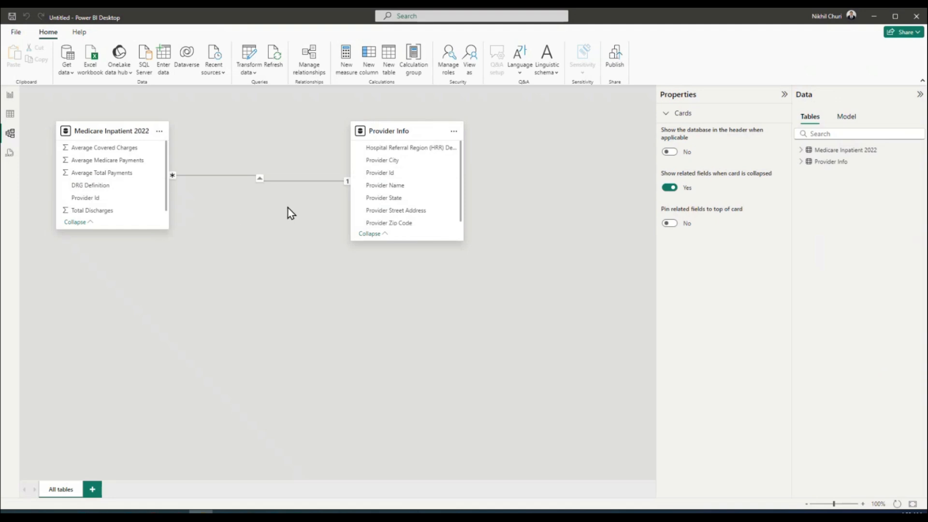
mouse_move(87, 130)
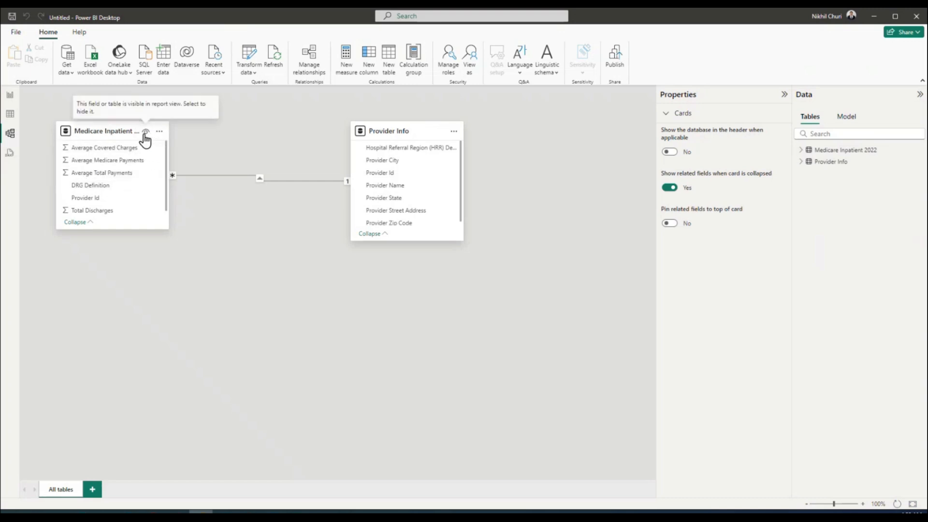
mouse_move(392, 132)
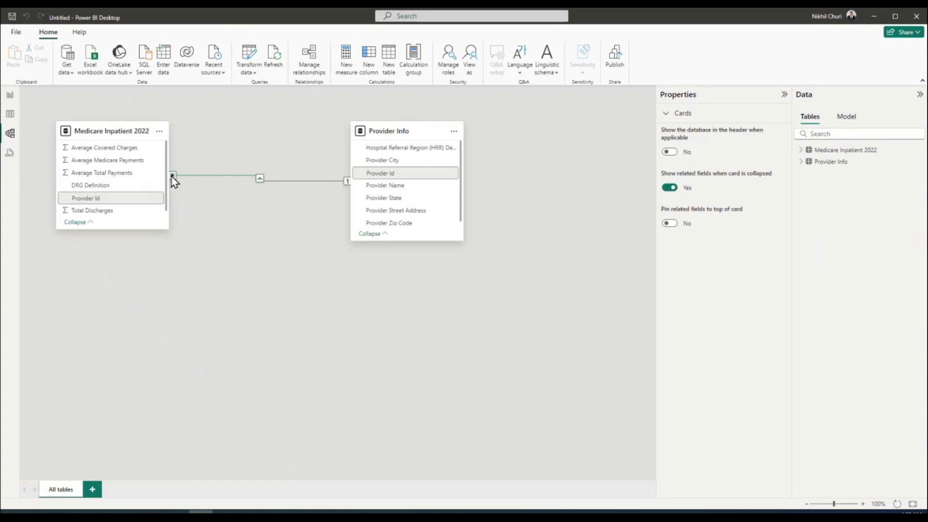
left_click(9, 96)
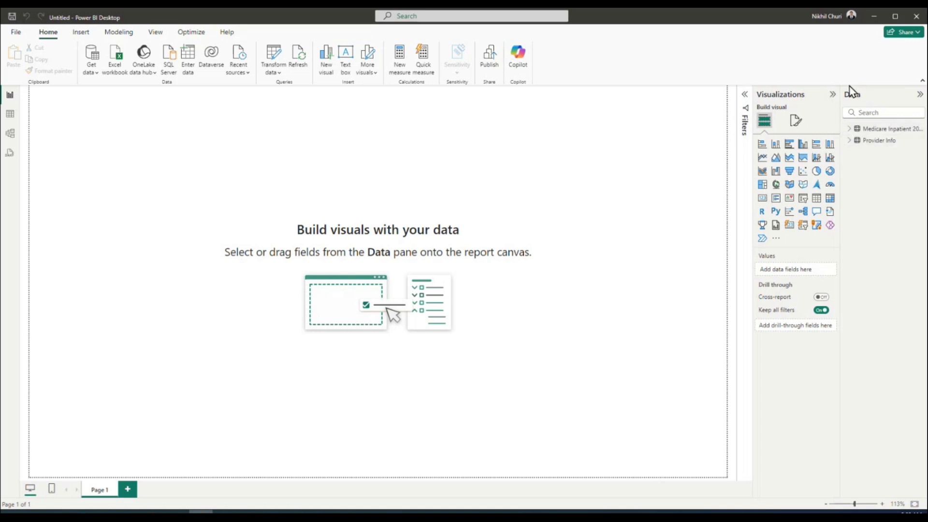
Expand the Medicare Inpatient 2022 and Provider Info field lists in the Data pane
mouse_move(852, 131)
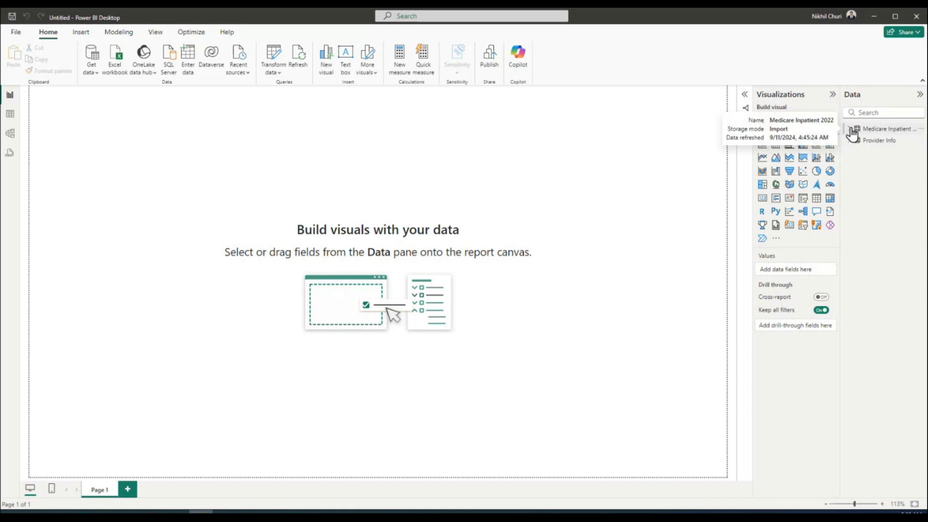
left_click(849, 129)
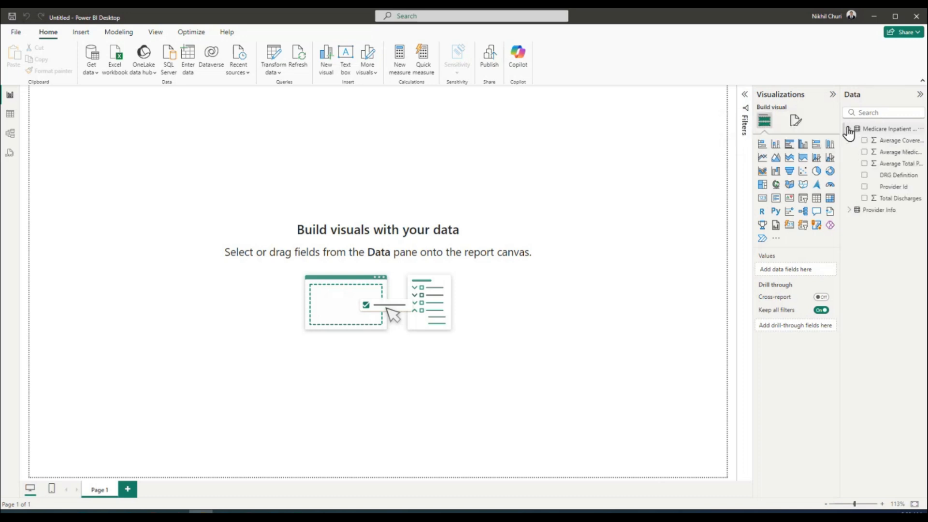
left_click(850, 209)
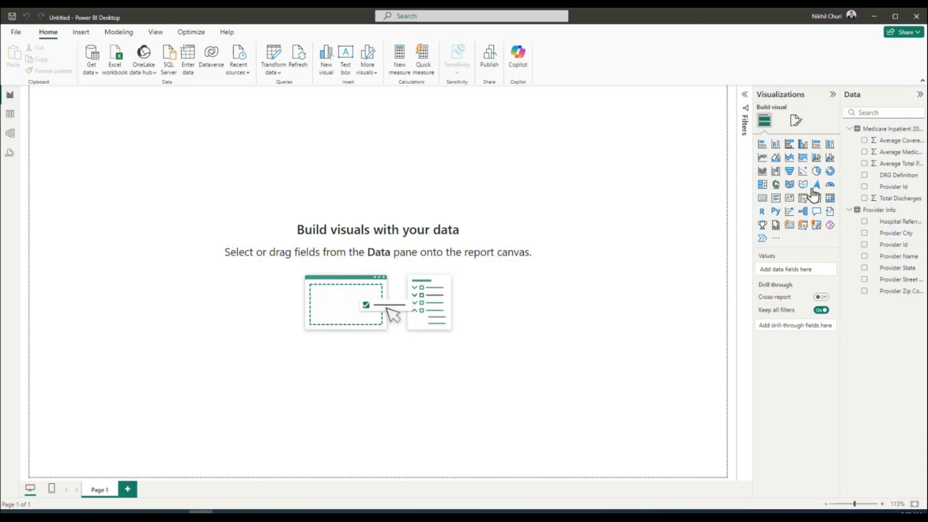
left_click(797, 125)
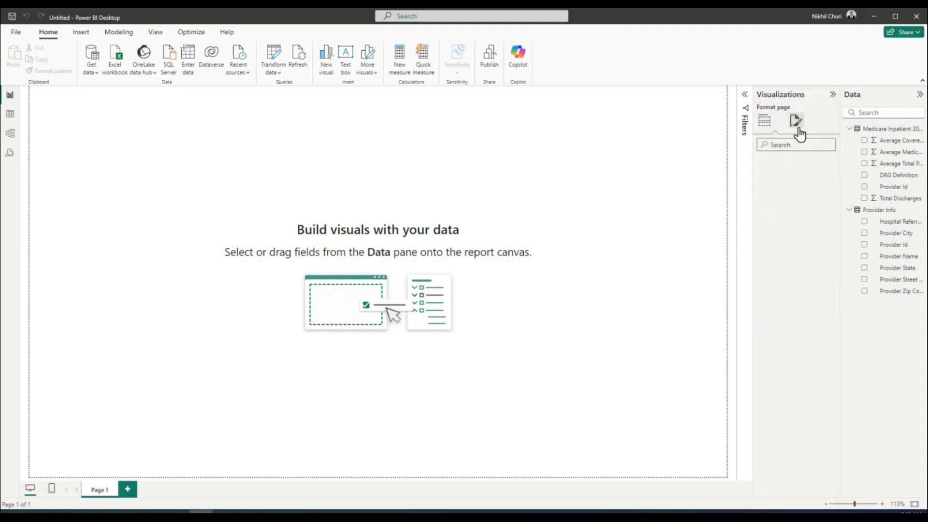
left_click(764, 123)
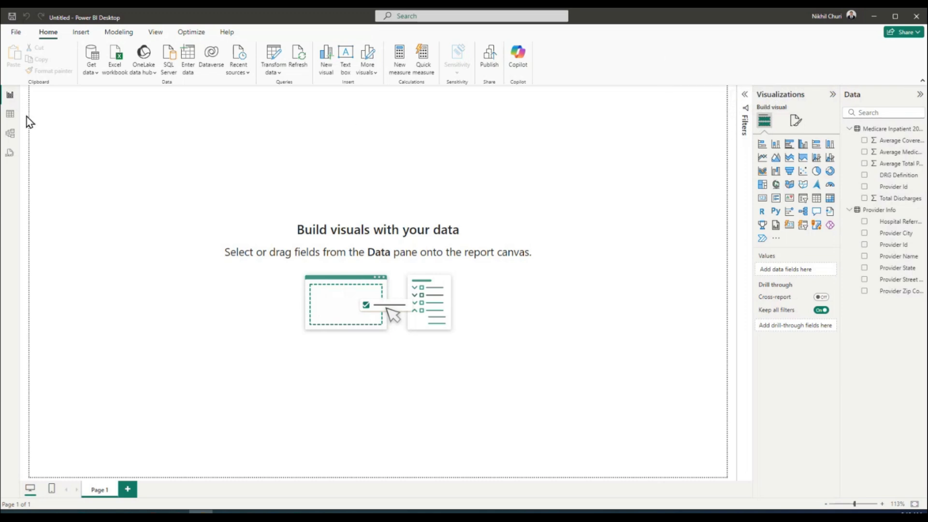
Browse the Provider Info table's rows in Table view, then go back to the model diagram
left_click(11, 119)
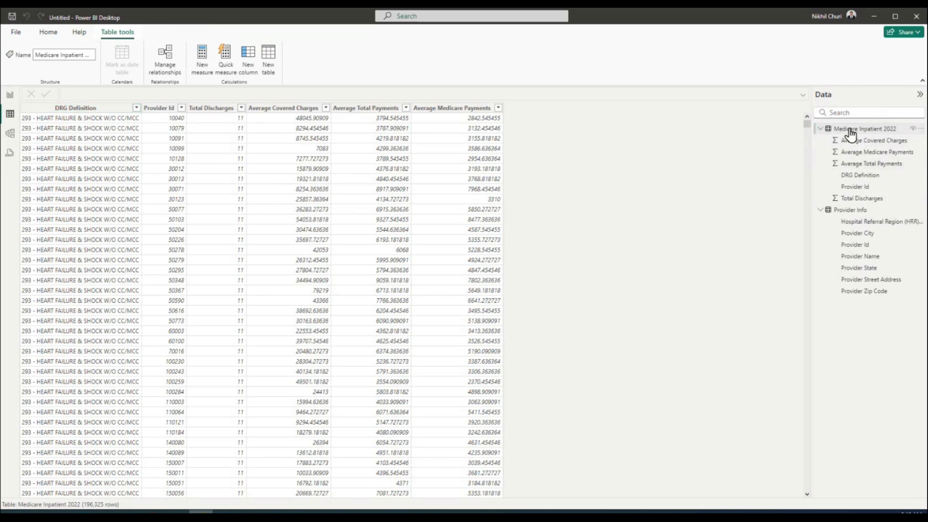
left_click(851, 210)
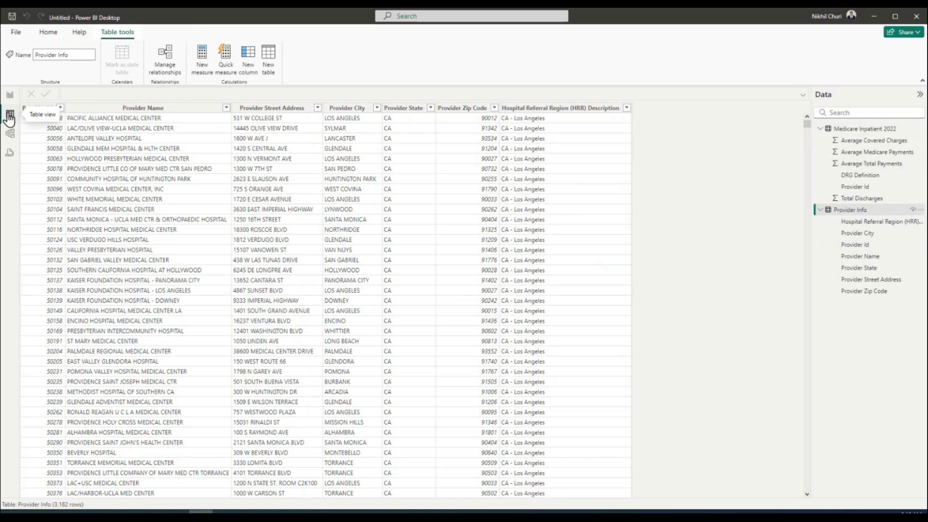
left_click(11, 135)
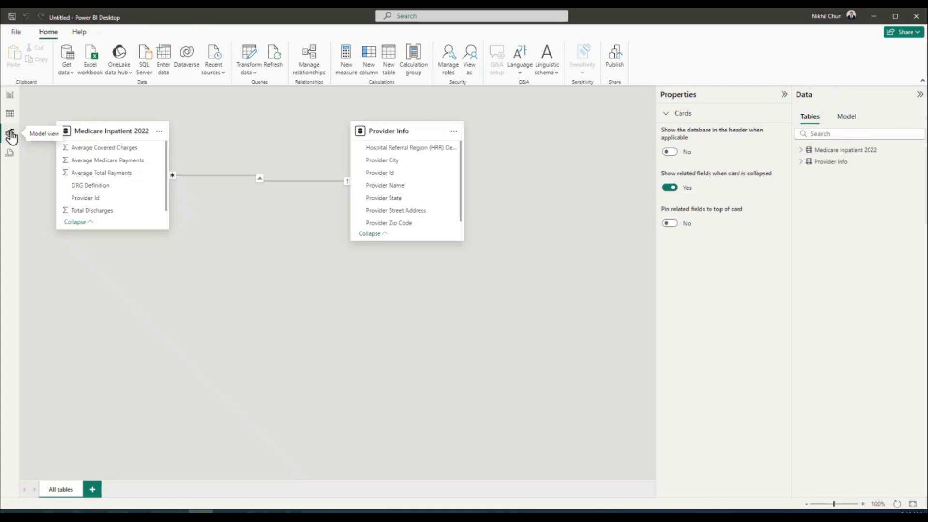
Confirm the Provider Id relationship is many-to-one and single-direction, then return to Page 1
left_click(313, 181)
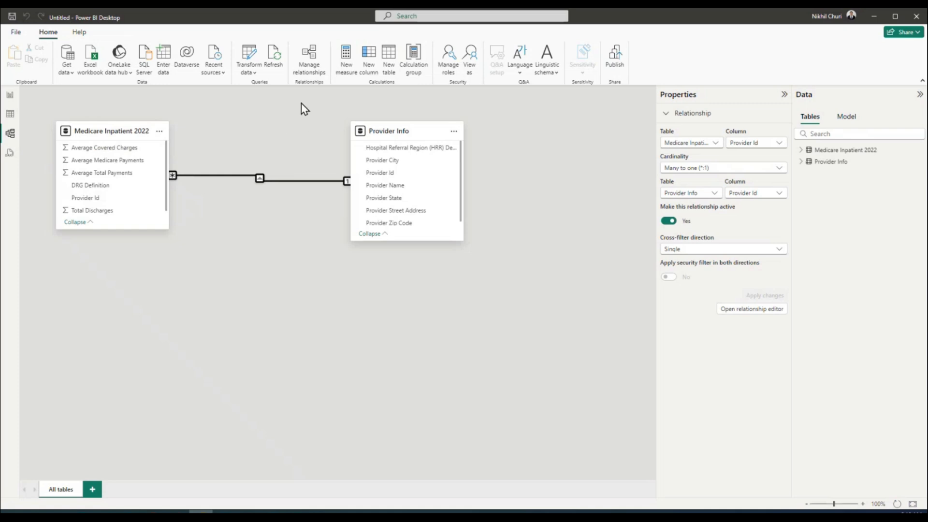
left_click(311, 60)
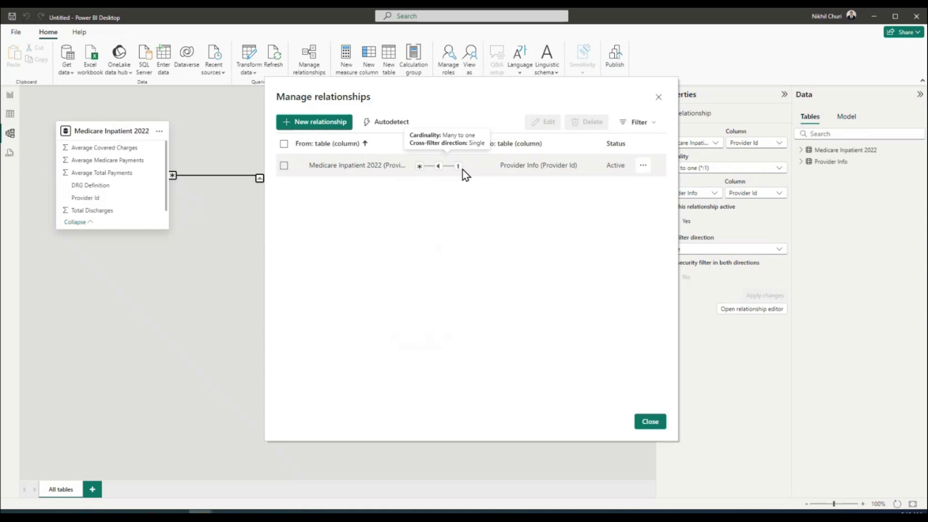
left_click(651, 422)
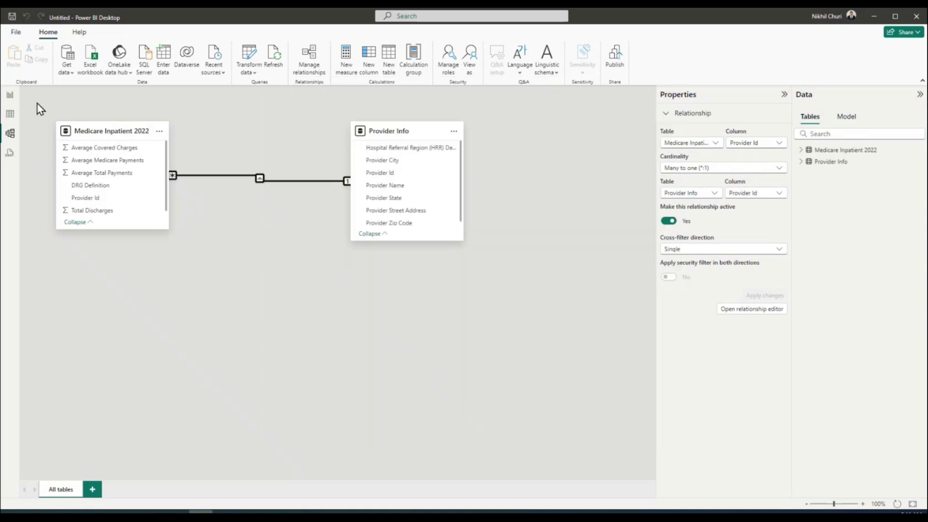
left_click(10, 94)
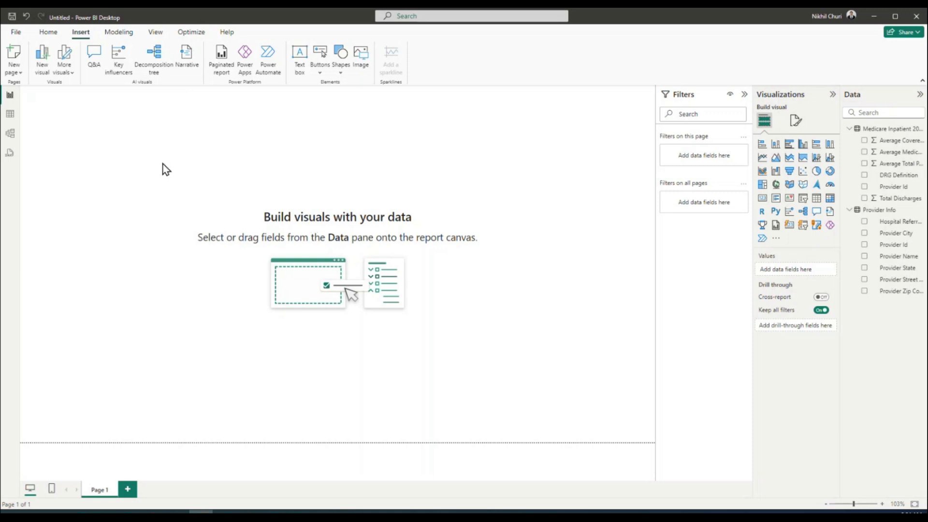
Insert a text box reading 'Dashboard - Medicare Charges 2022' at the top of the page
left_click(44, 34)
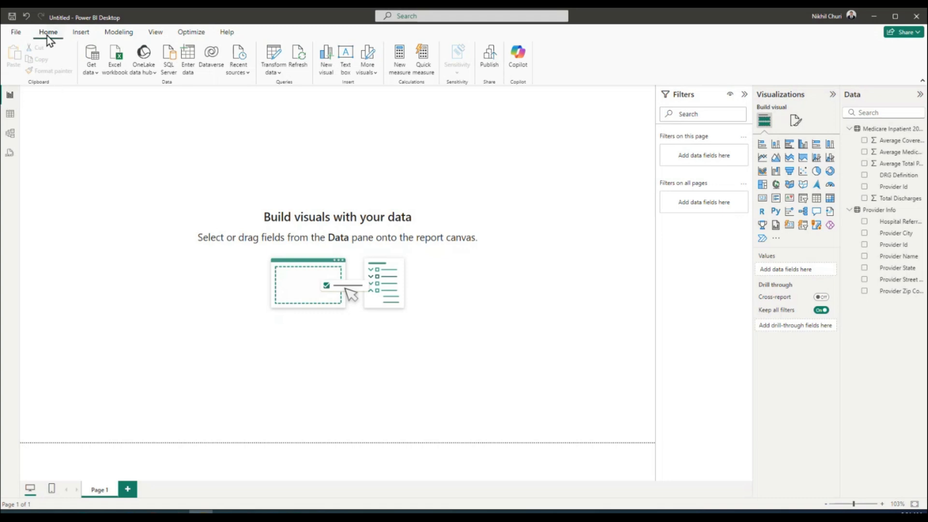
left_click(78, 31)
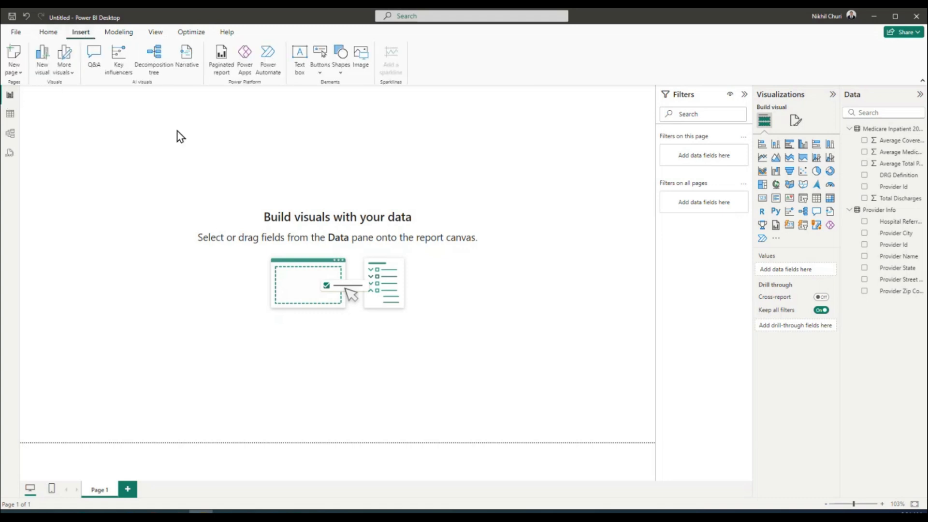
left_click(300, 57)
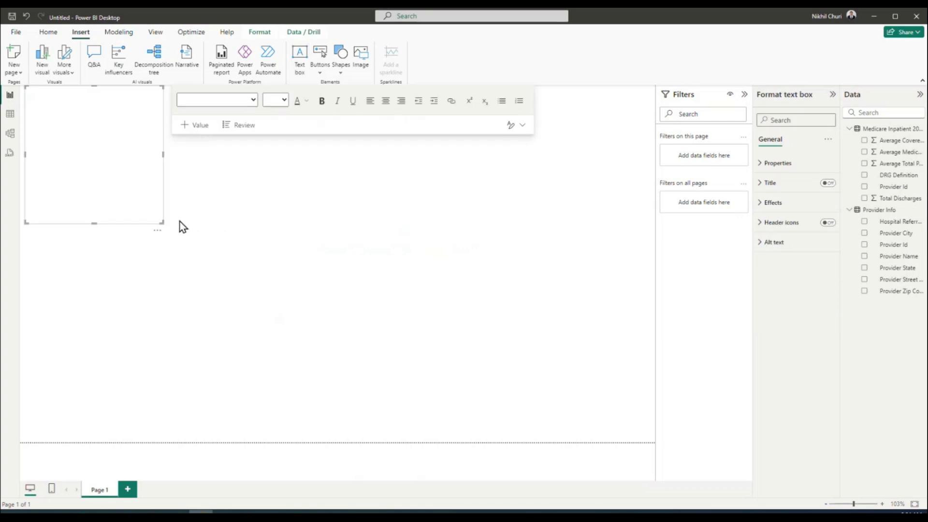
left_click(106, 126)
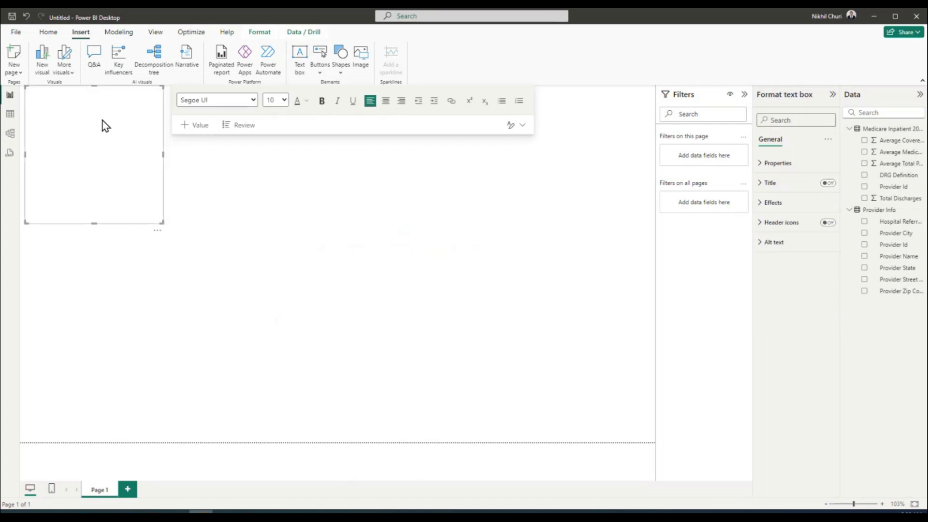
type("Dashboard - Medicare Charges 2022")
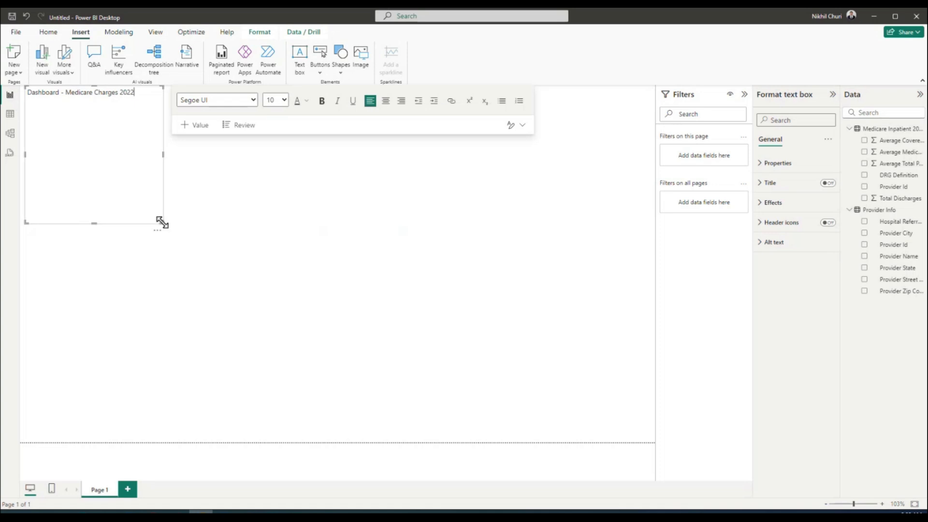
Make the title 36 pt bold and enlarge its box to fit the text
left_click_drag(162, 223, 206, 107)
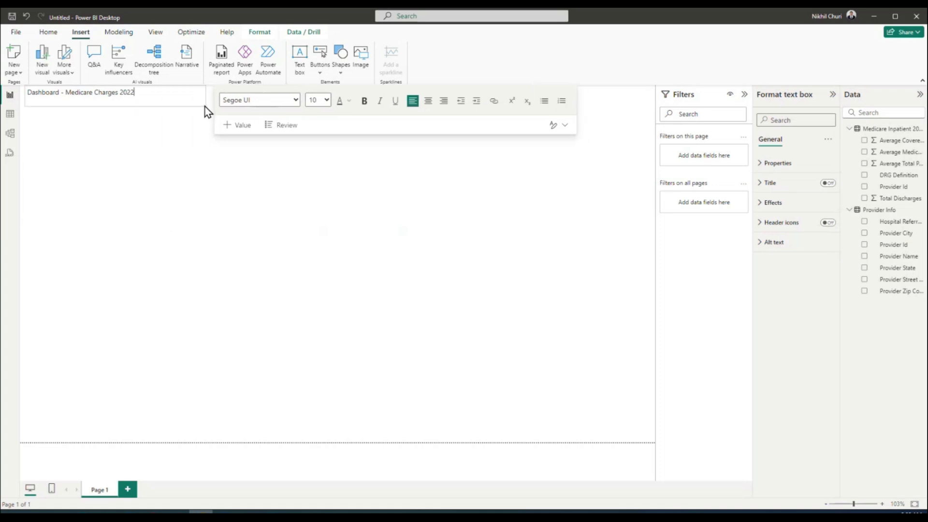
triple_click(169, 92)
left_click(328, 101)
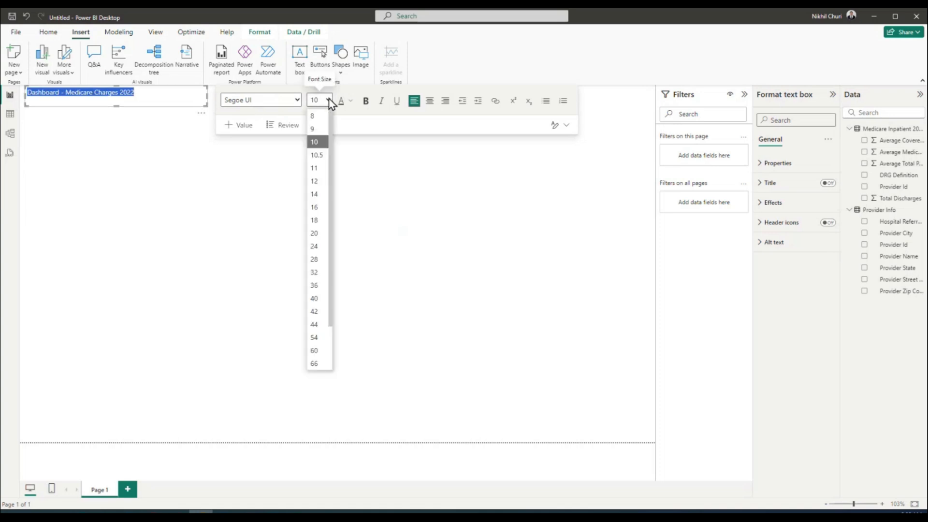
left_click(320, 286)
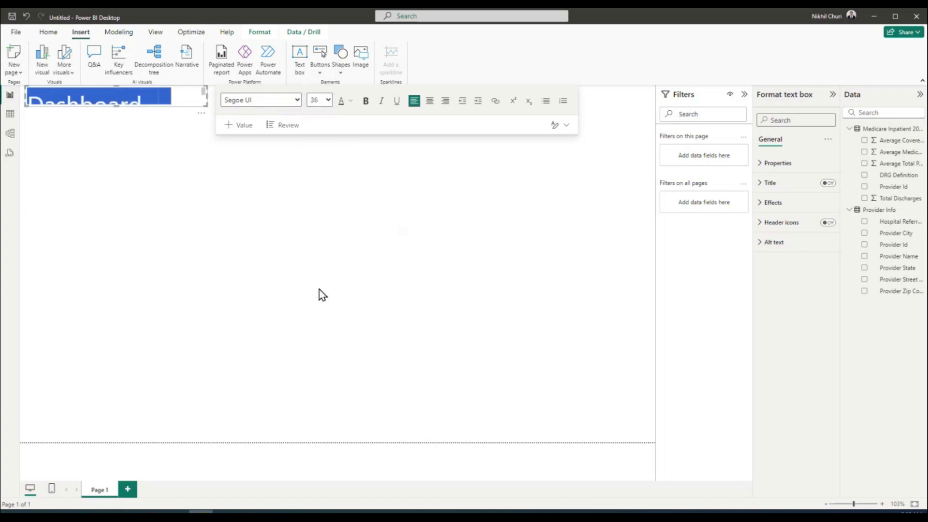
left_click_drag(205, 104, 436, 132)
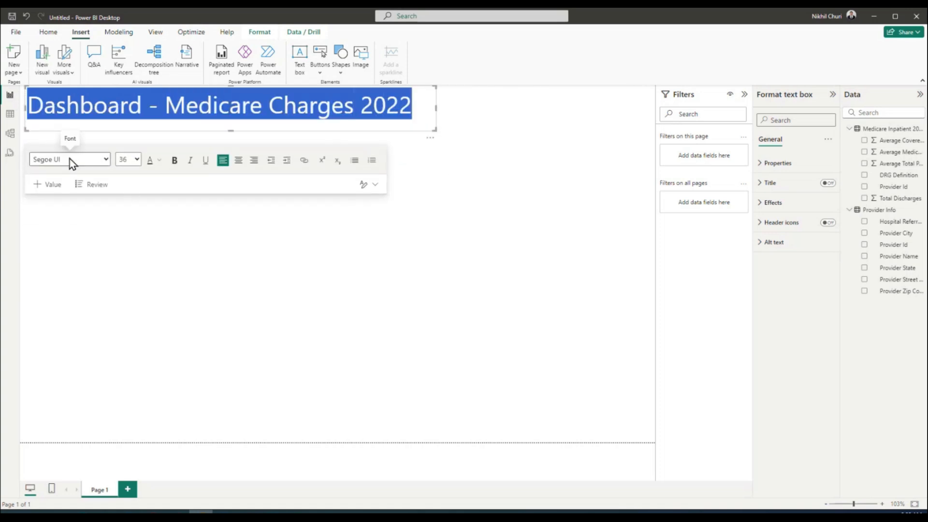
left_click(176, 162)
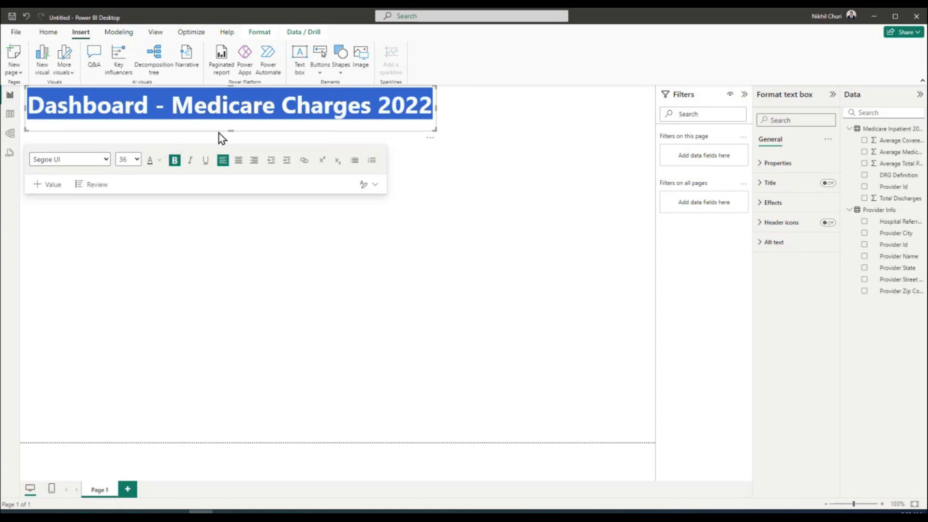
left_click(433, 162)
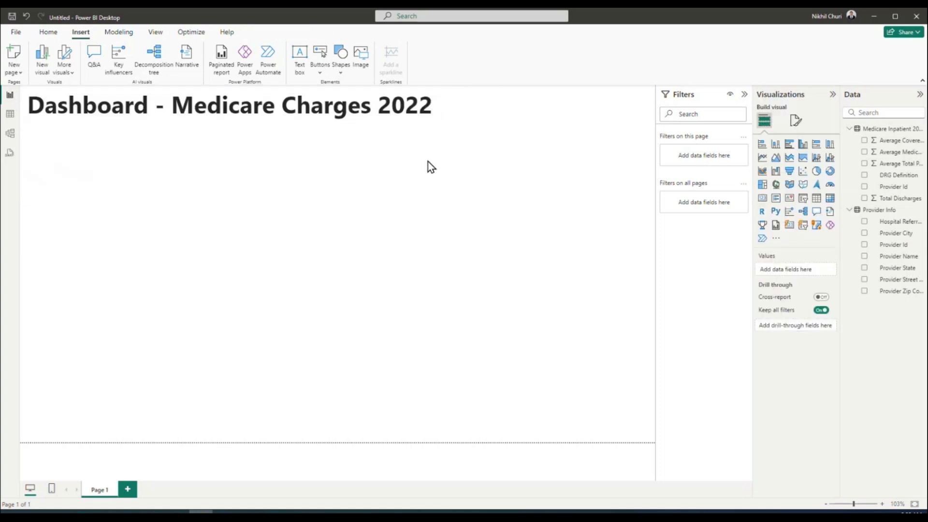
left_click(334, 109)
Open Save As and type a draft file name for the report
left_click(468, 173)
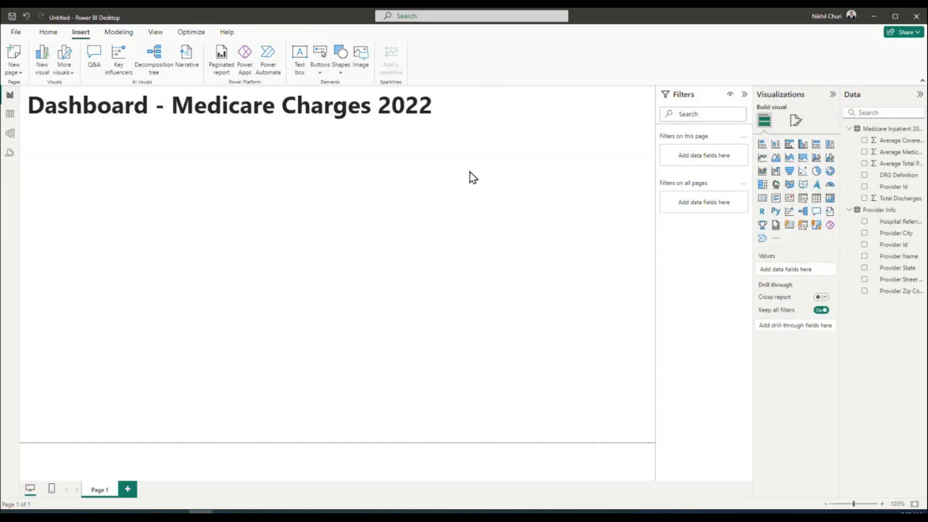
left_click(16, 32)
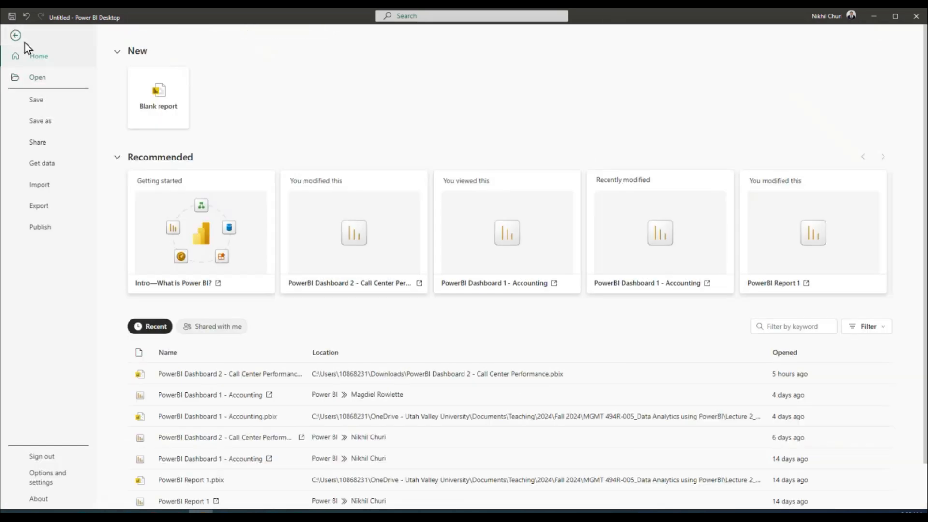
left_click(17, 36)
left_click(14, 33)
left_click(52, 121)
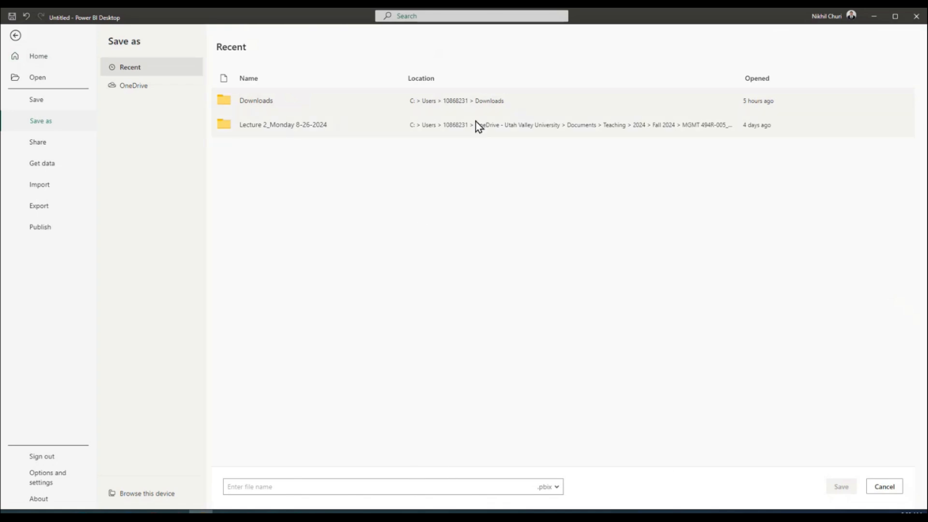
left_click(334, 484)
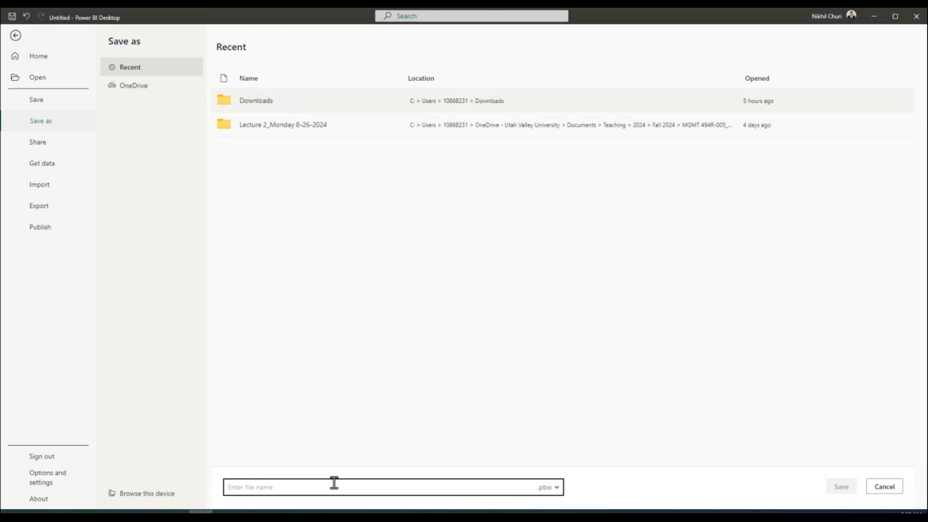
type("Dashboard - Medicare")
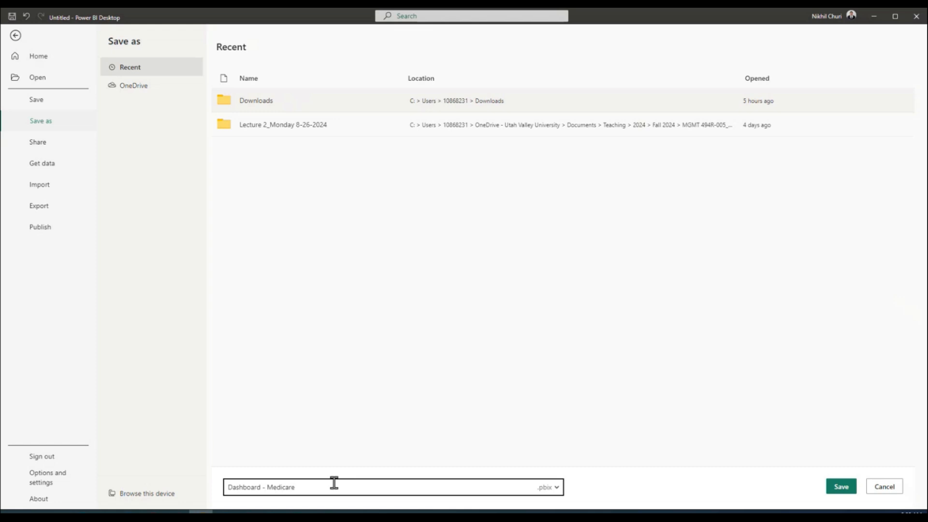
type(" Cjarges 2022")
Correct the name to 'Dashboard - CMS Gov Medicare Charges 2022' and save the report
left_click(307, 487)
key("Delete")
type("h")
left_click(268, 488)
type("CMS Gov")
left_click(257, 102)
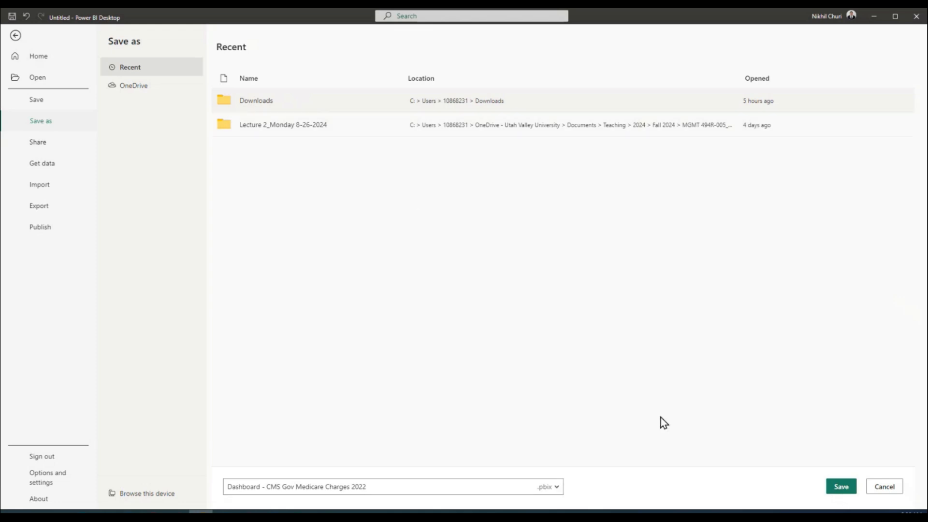
left_click(841, 486)
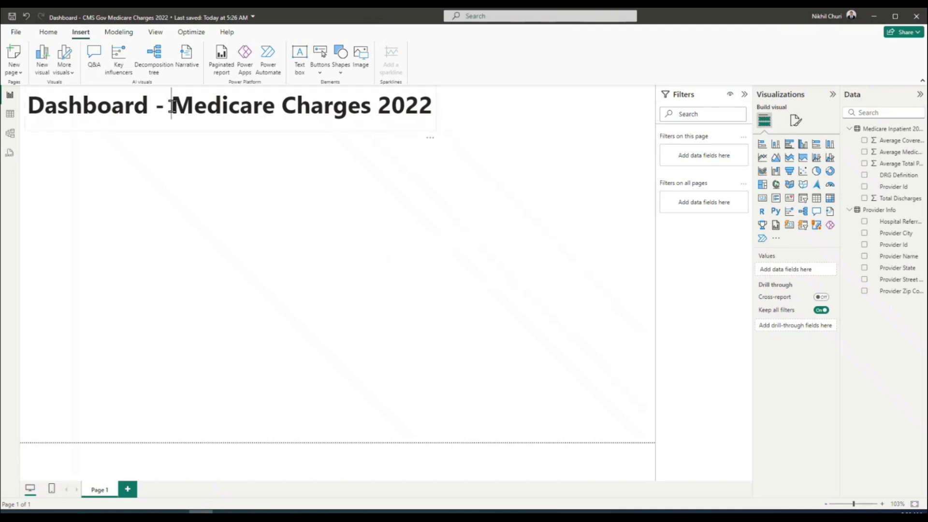
Change the title to 'Dashboard - CMS Gov. Medicare Charges 2022', widened to one line and centred
left_click(171, 96)
type("CMS ")
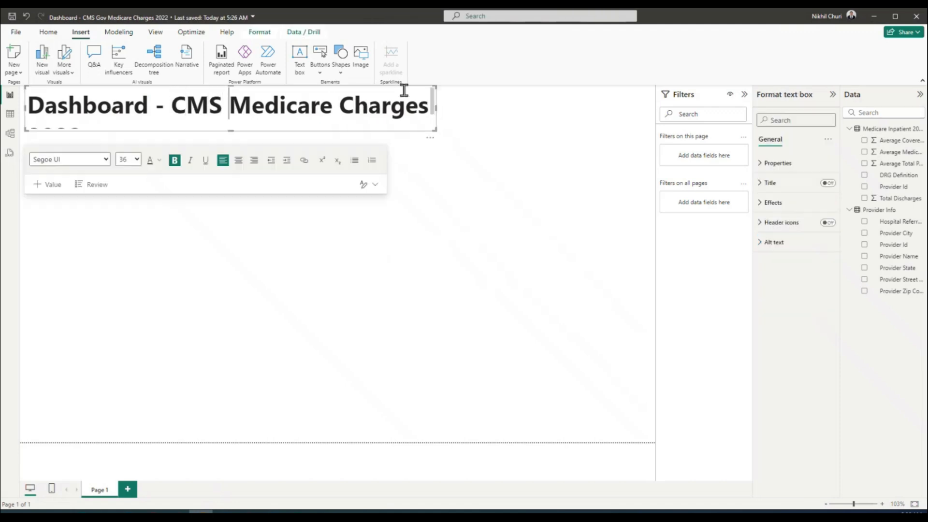
type("Gov.")
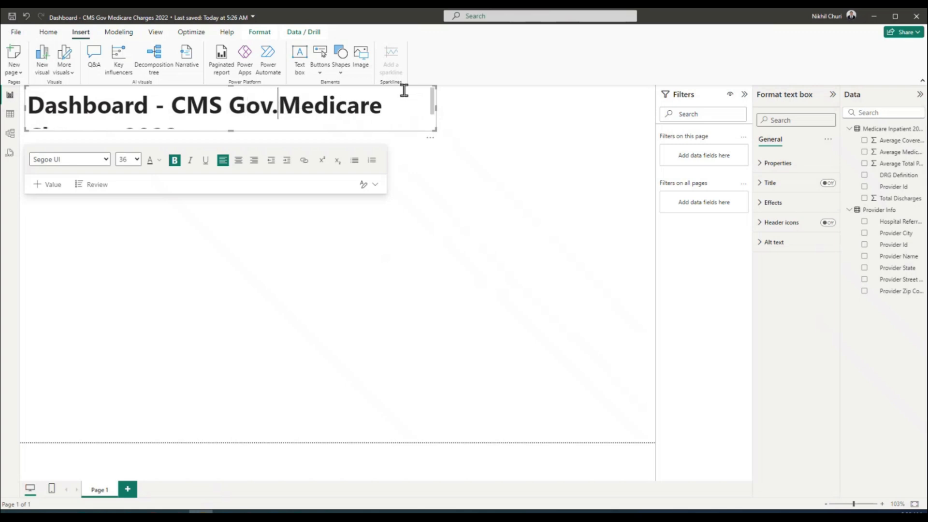
left_click_drag(436, 130, 612, 126)
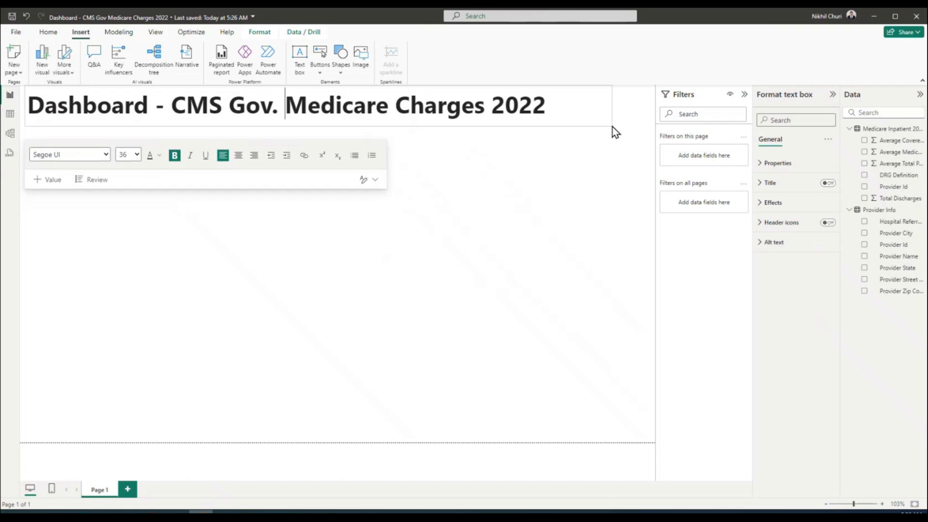
triple_click(273, 106)
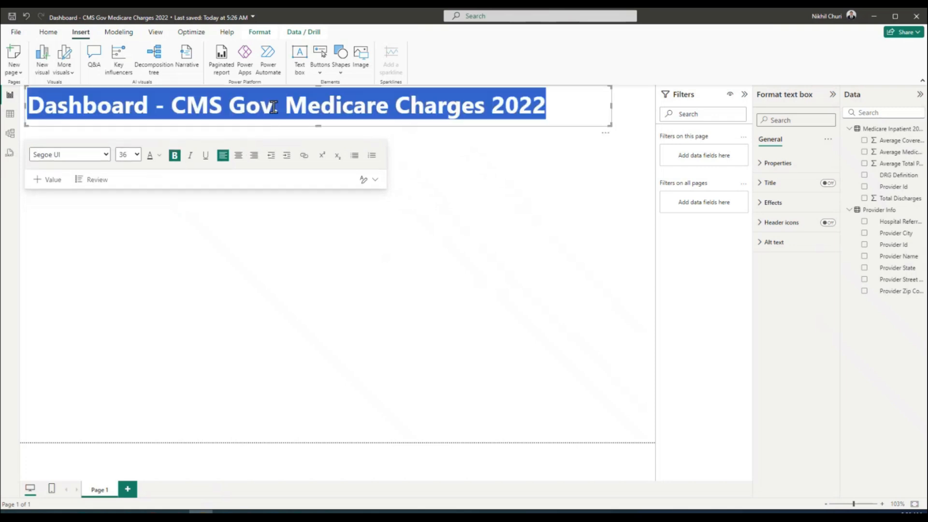
left_click(239, 155)
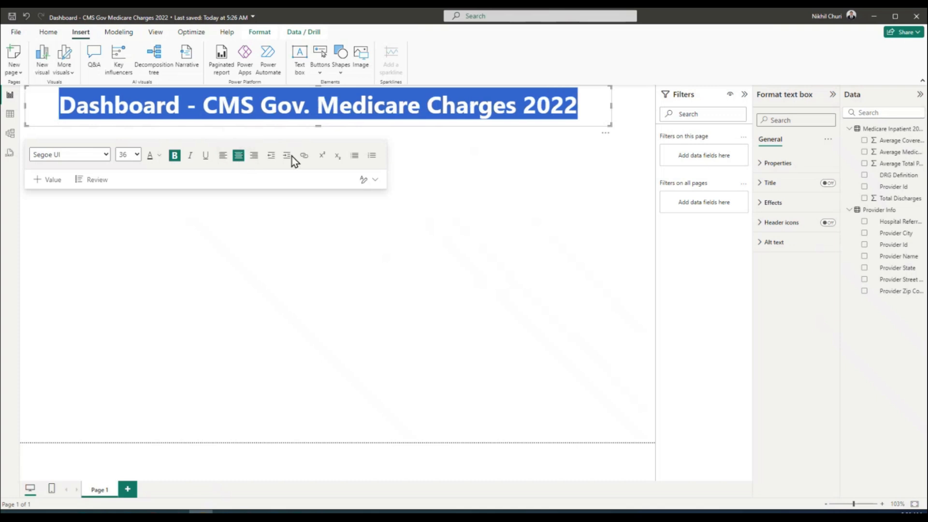
left_click(498, 171)
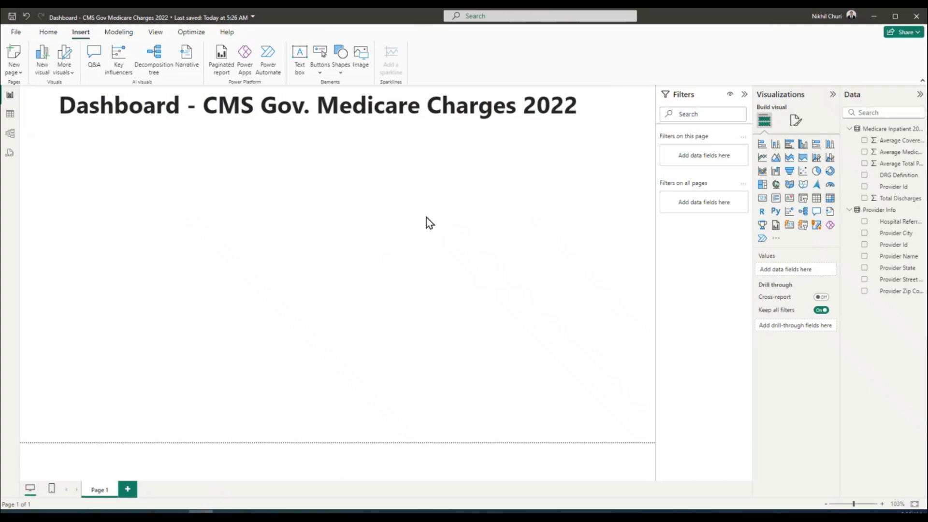
Add a clustered bar chart and shape it into a narrow, tall panel under the title at left
left_click(790, 145)
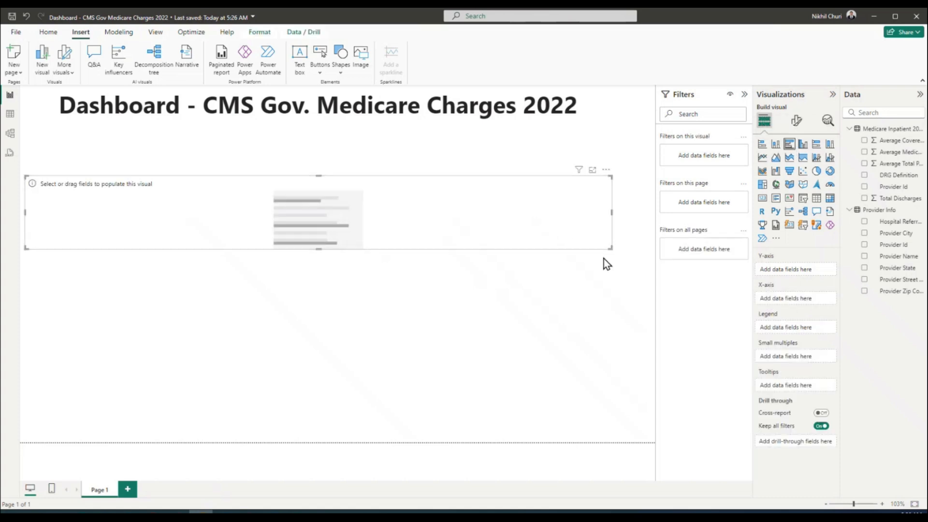
left_click_drag(611, 248, 222, 349)
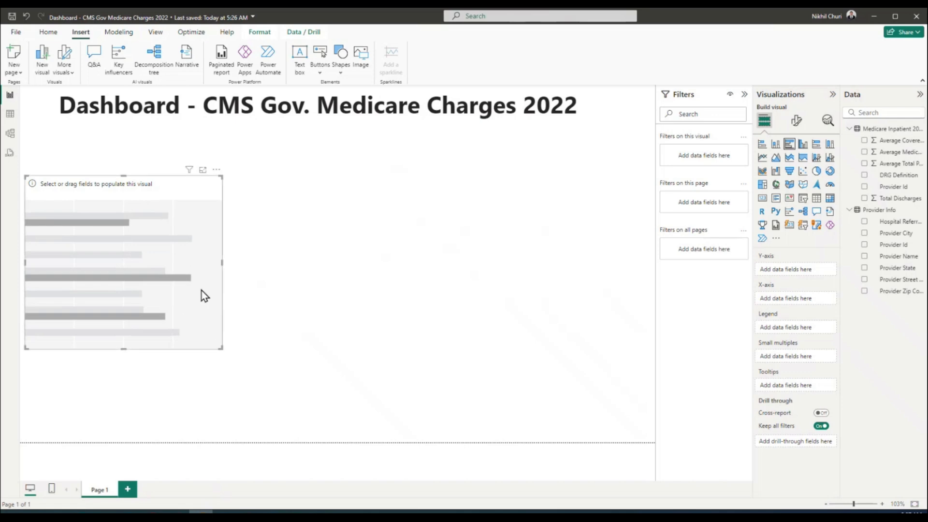
left_click_drag(135, 188, 129, 152)
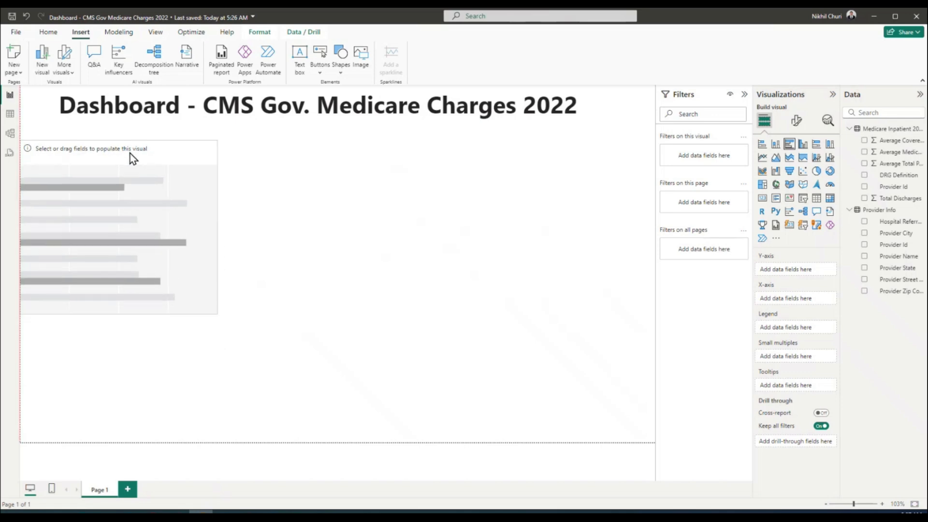
Add a trial shape map, then delete both it and the placeholder bar chart
left_click(485, 208)
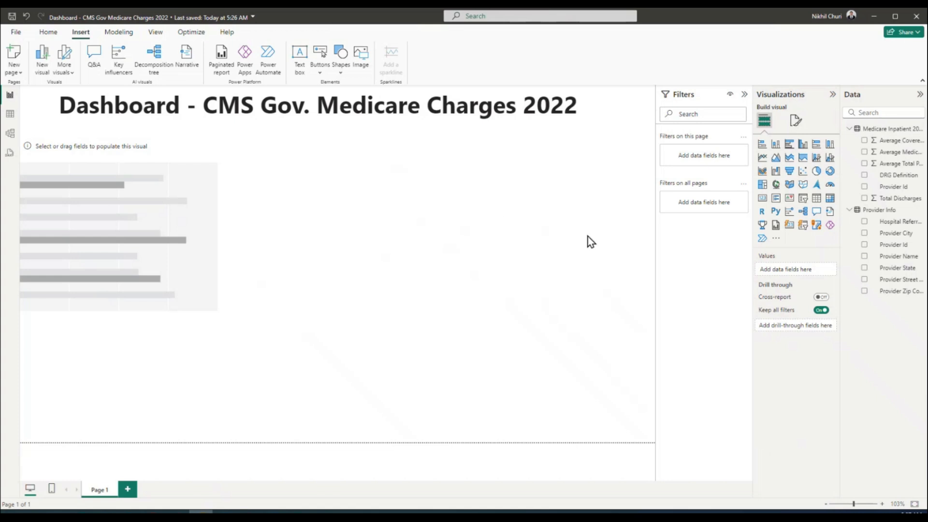
left_click(804, 187)
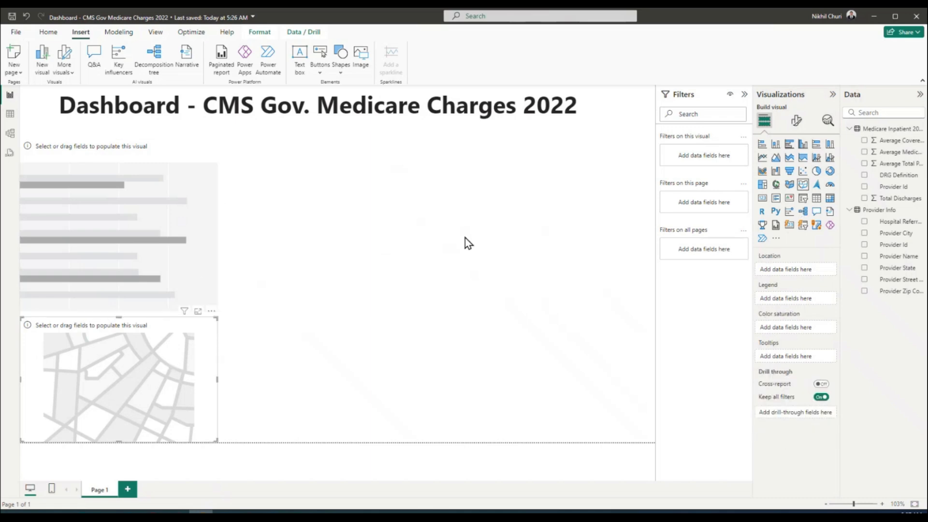
key("Delete")
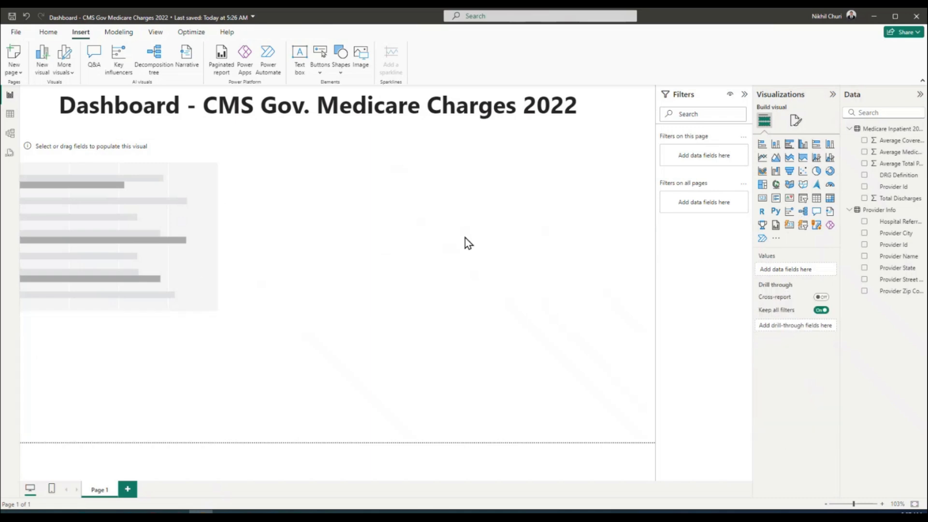
left_click(207, 186)
key("Delete")
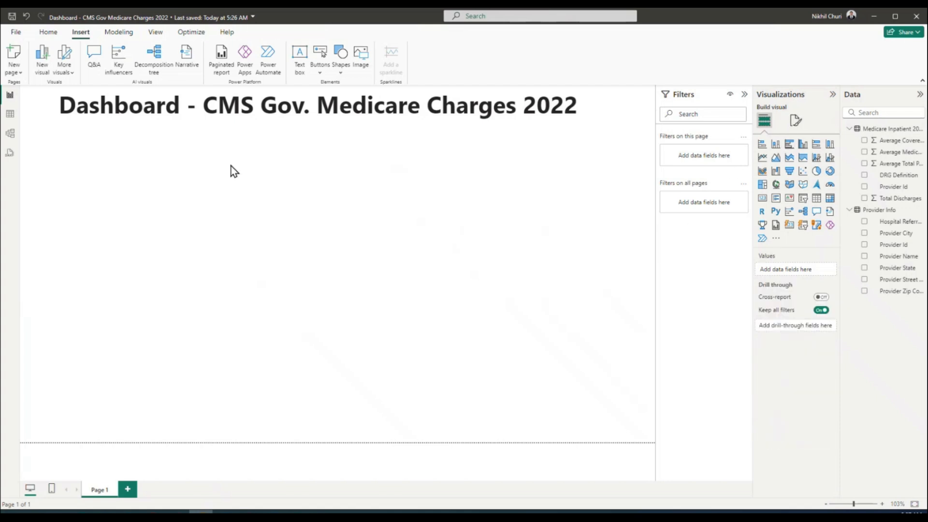
Add a clustered bar chart sized as a tall panel directly under the title on the left
left_click(790, 144)
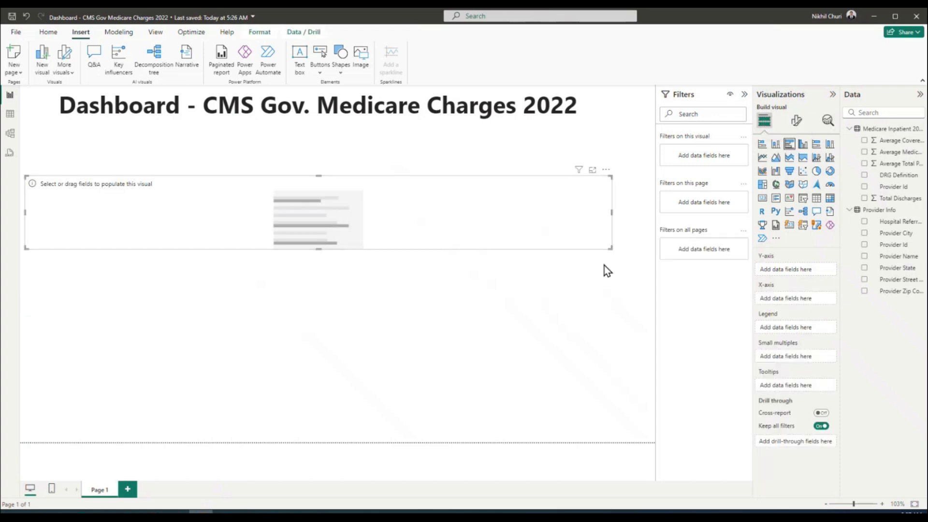
left_click_drag(610, 246, 248, 396)
left_click_drag(187, 209, 184, 161)
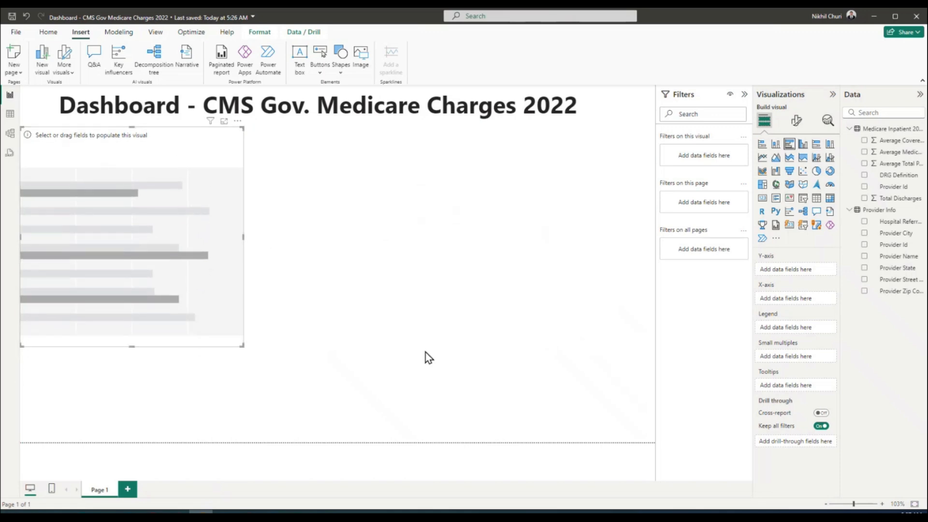
left_click(387, 251)
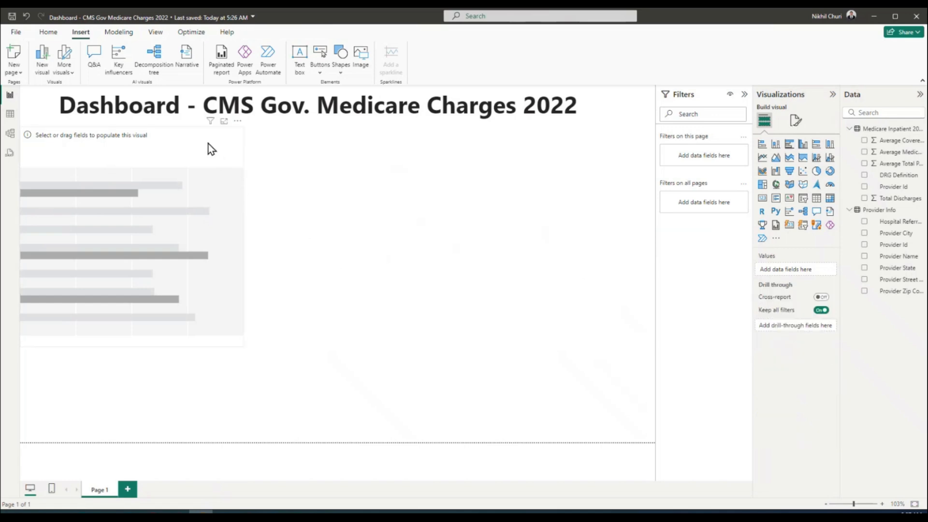
Switch the chart to a shape map, then revert it to a clustered bar chart
left_click(166, 146)
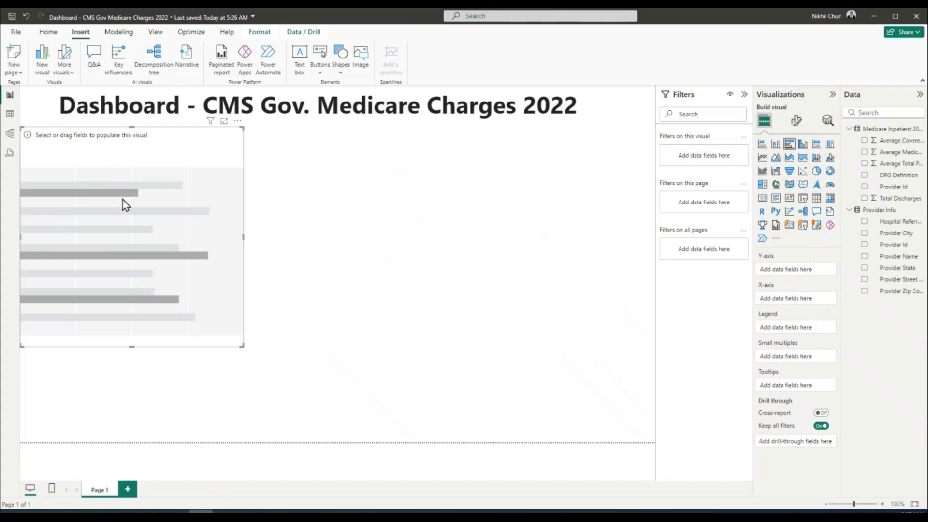
left_click(802, 186)
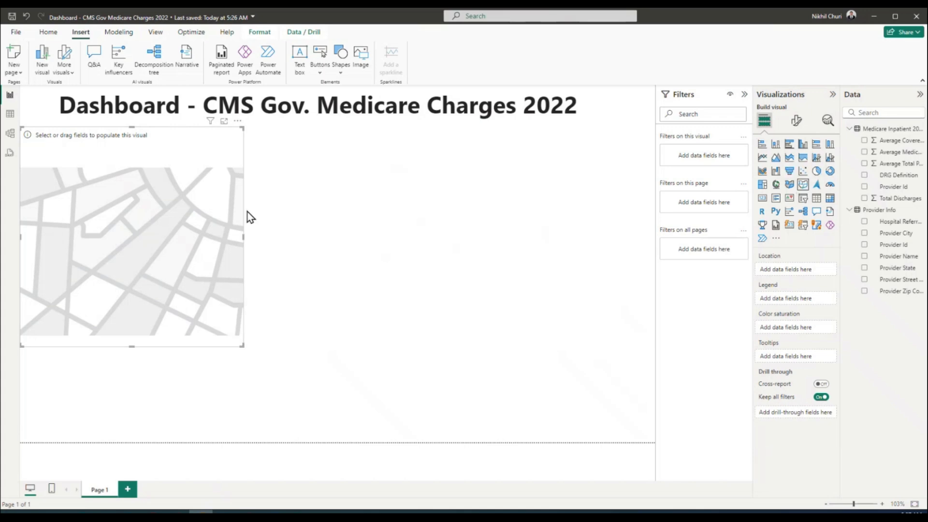
left_click(790, 144)
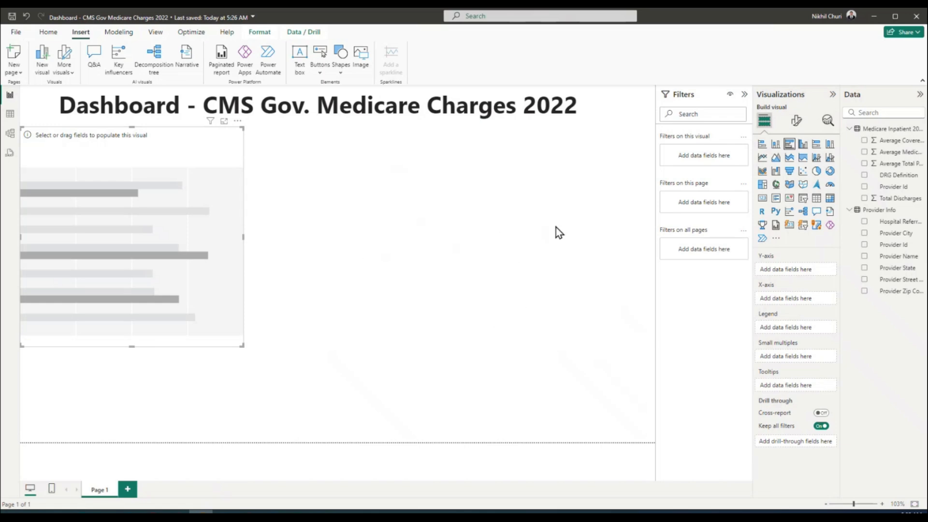
left_click(562, 252)
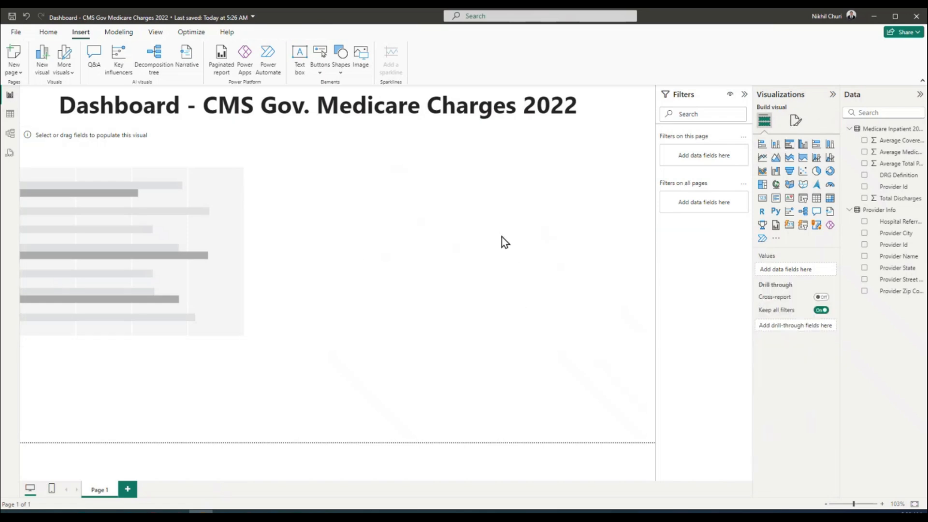
Insert a shape map visual, place it beside the bar chart and extend it downward
left_click(205, 141)
left_click(579, 258)
left_click(804, 192)
left_click_drag(225, 381, 451, 196)
left_click_drag(466, 257, 465, 333)
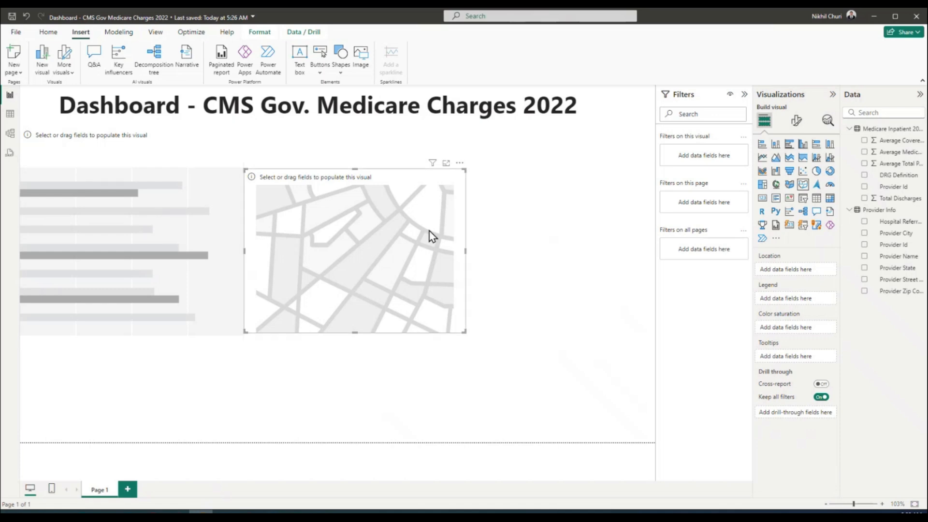
Switch the selection between the bar chart and the shape map placeholder
left_click(552, 260)
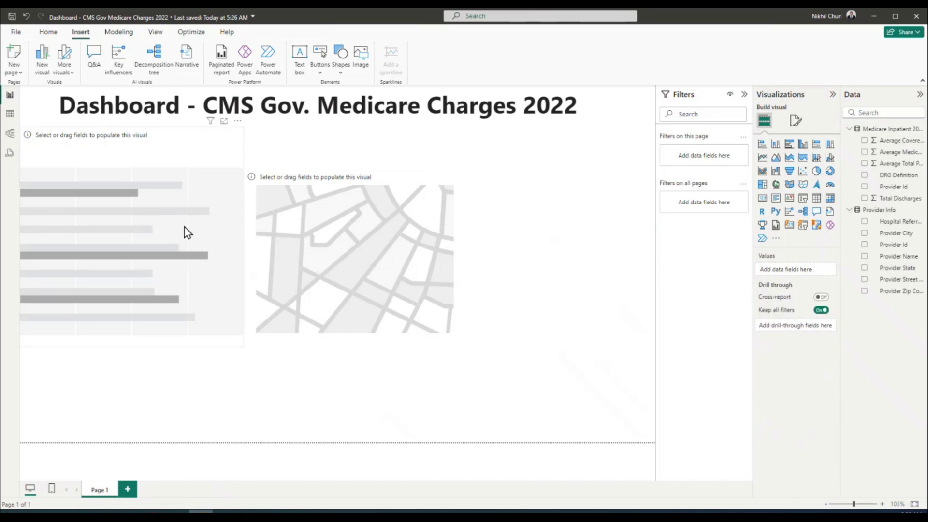
left_click(216, 187)
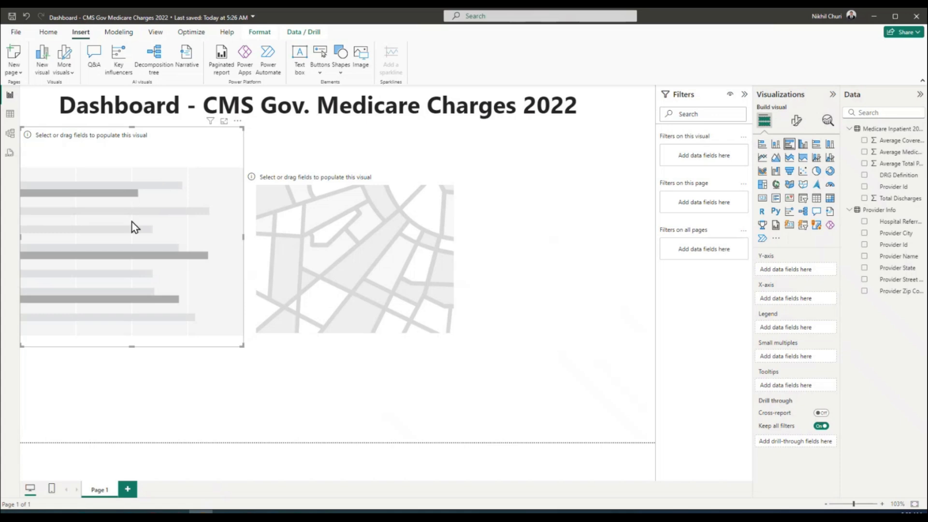
left_click(428, 153)
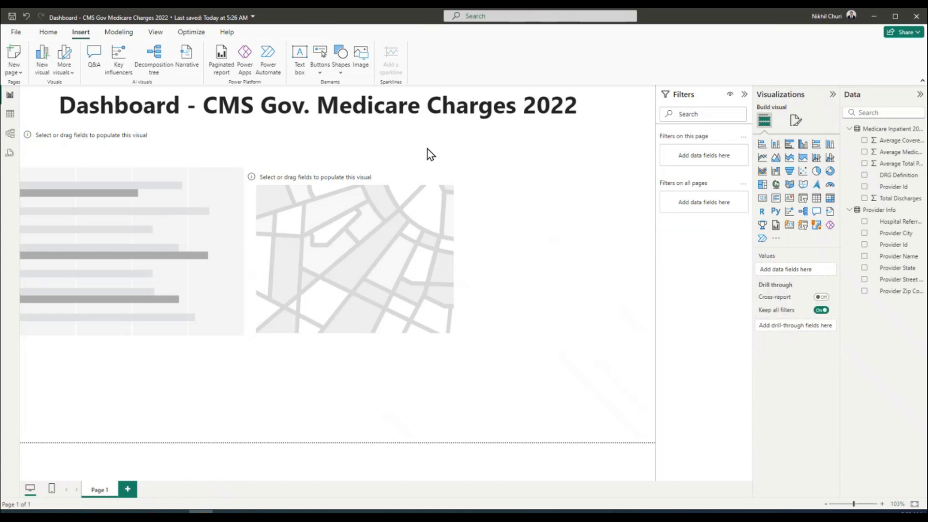
left_click(420, 174)
left_click(396, 161)
left_click(395, 173)
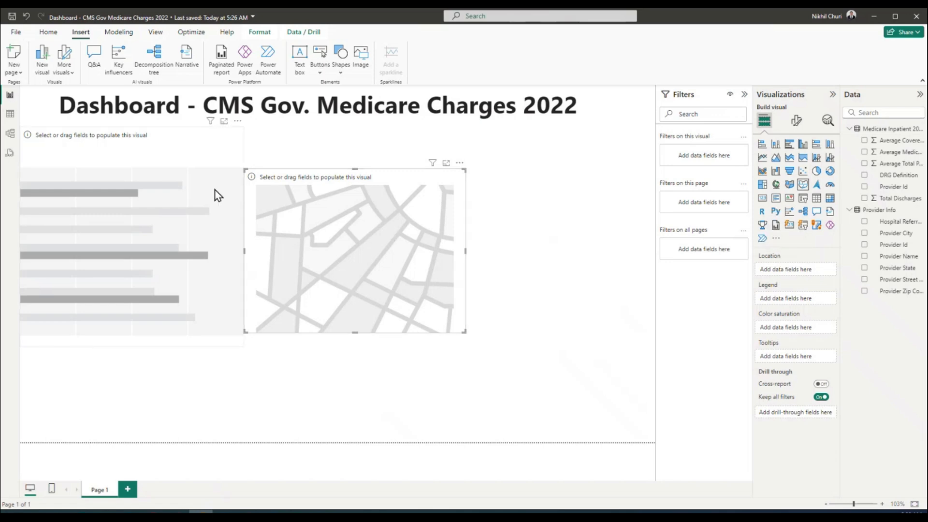
left_click(170, 169)
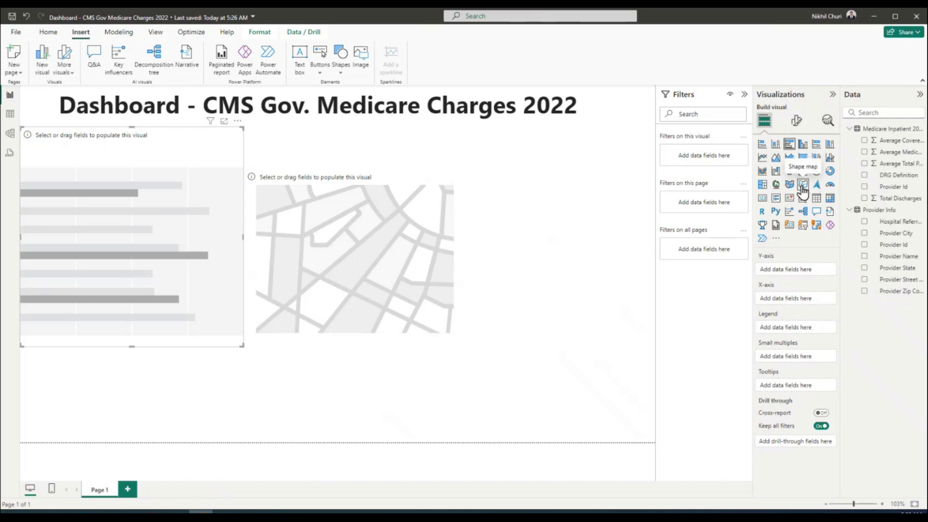
left_click(397, 182)
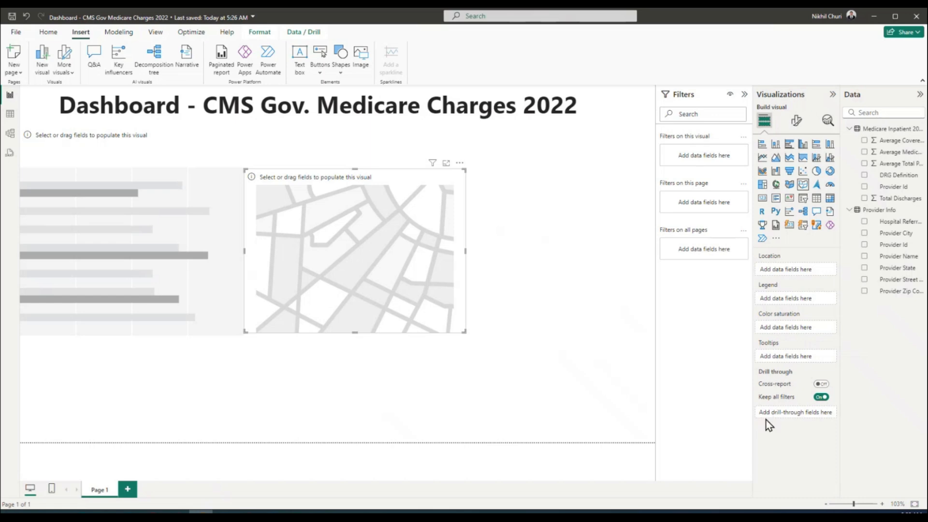
left_click(543, 340)
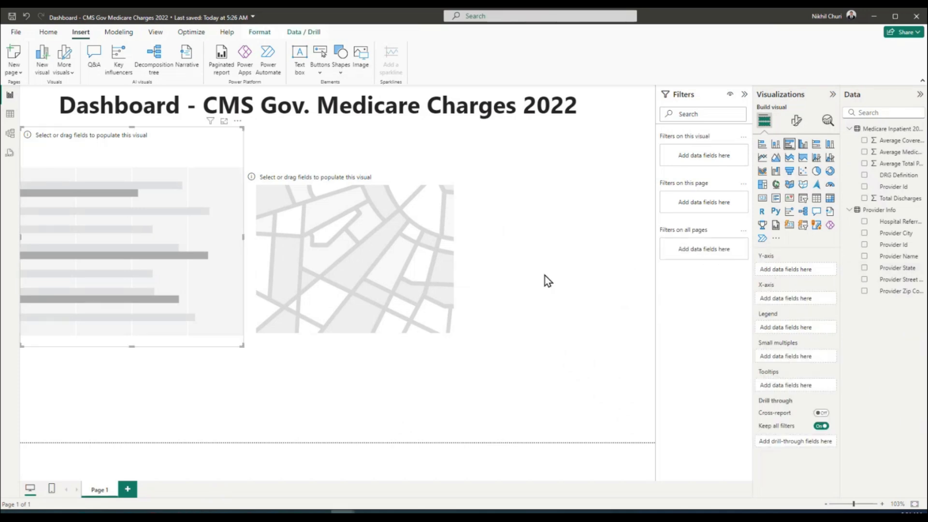
left_click(546, 275)
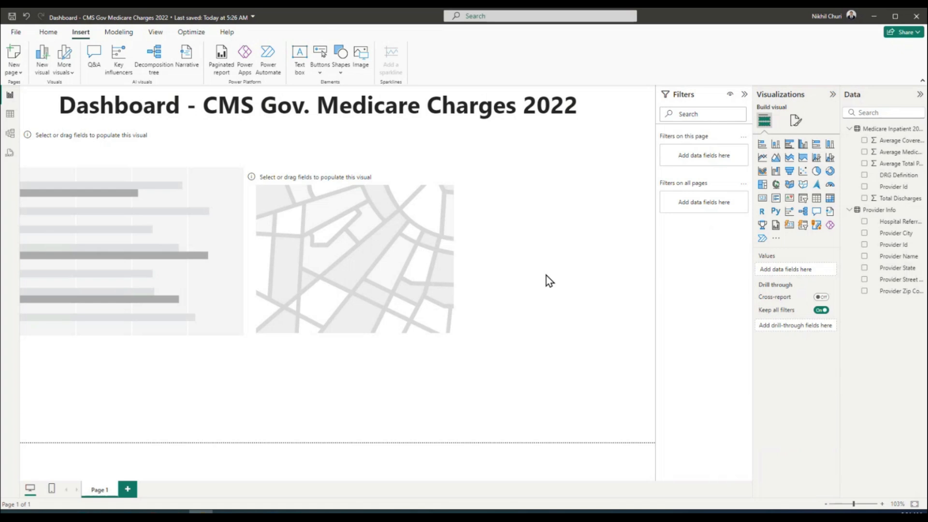
left_click(190, 153)
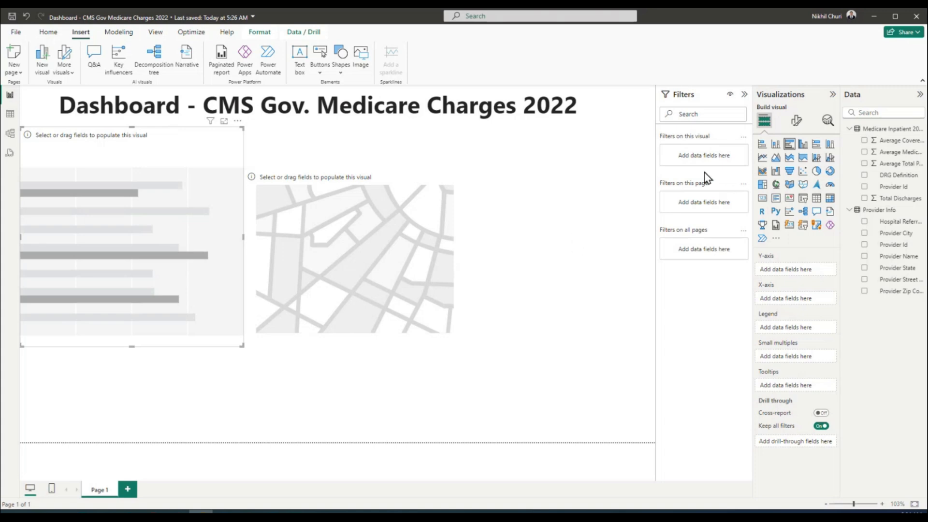
left_click(798, 125)
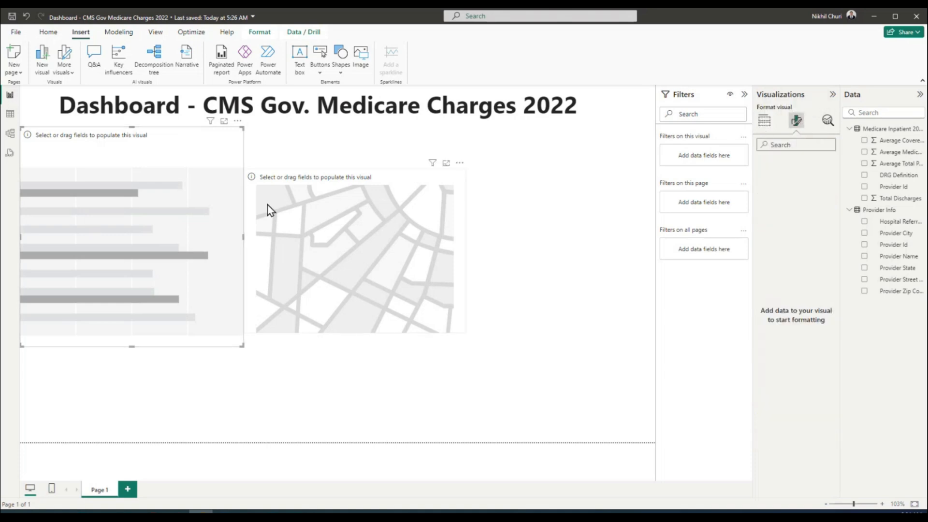
Glance at the map's format options, then deselect all visuals to reach the page formatting settings
left_click(416, 165)
left_click(409, 179)
left_click(797, 121)
left_click(581, 251)
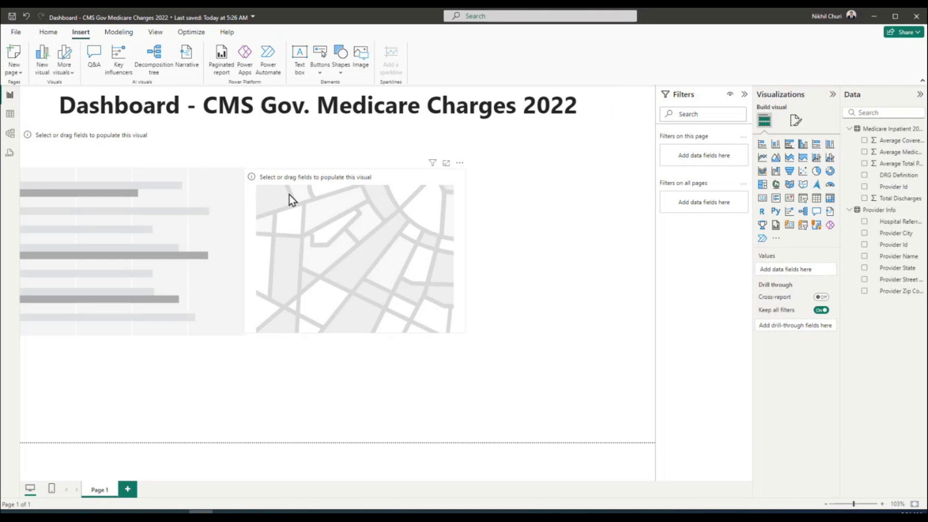
left_click(796, 125)
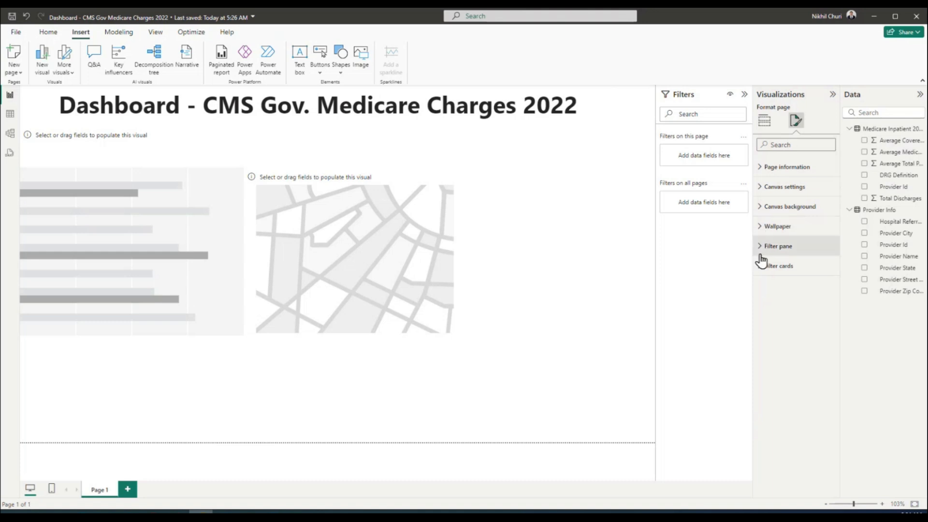
Expand the Page information, Canvas, Wallpaper and Filter pane format sections to review them
left_click(763, 166)
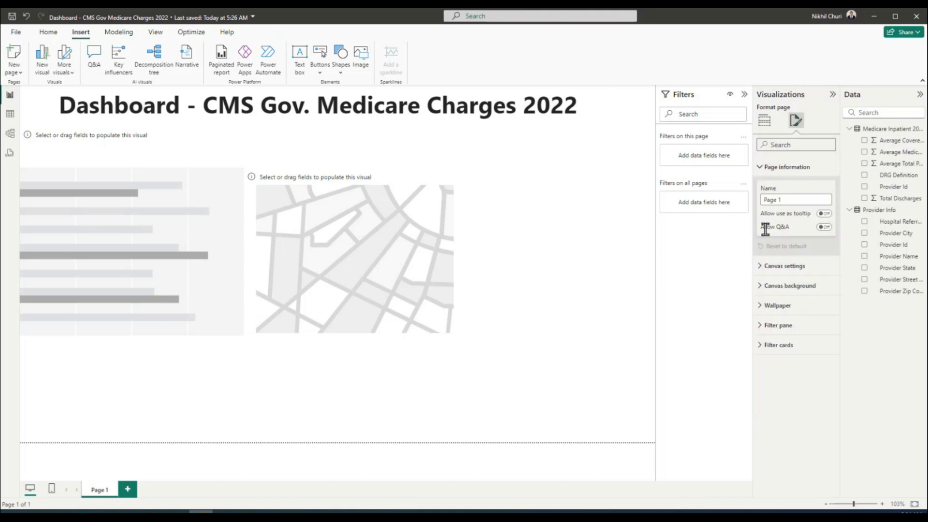
left_click(762, 266)
left_click(763, 413)
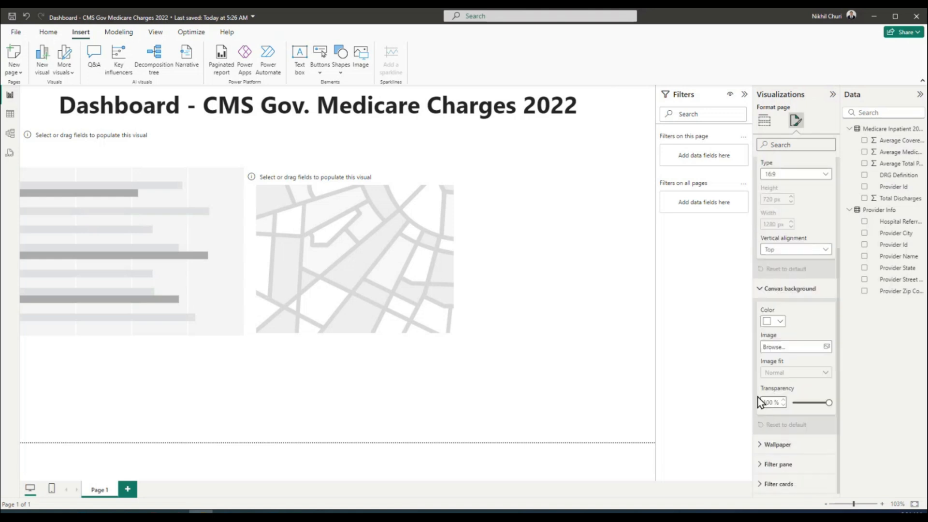
left_click(762, 444)
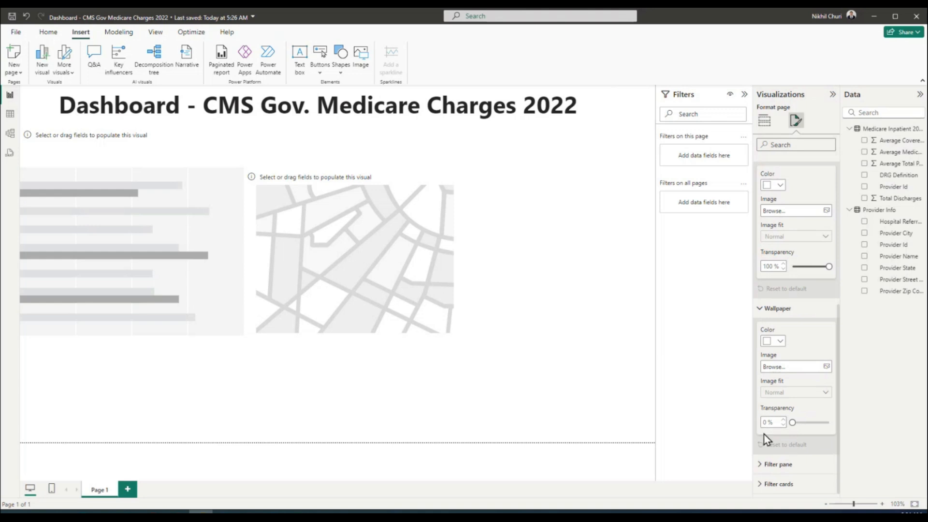
left_click(762, 465)
left_click(764, 488)
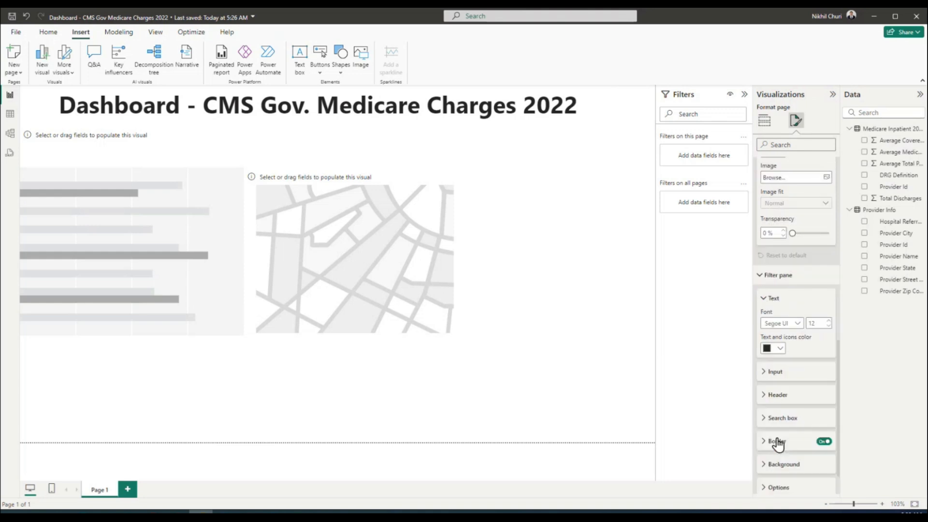
left_click(764, 373)
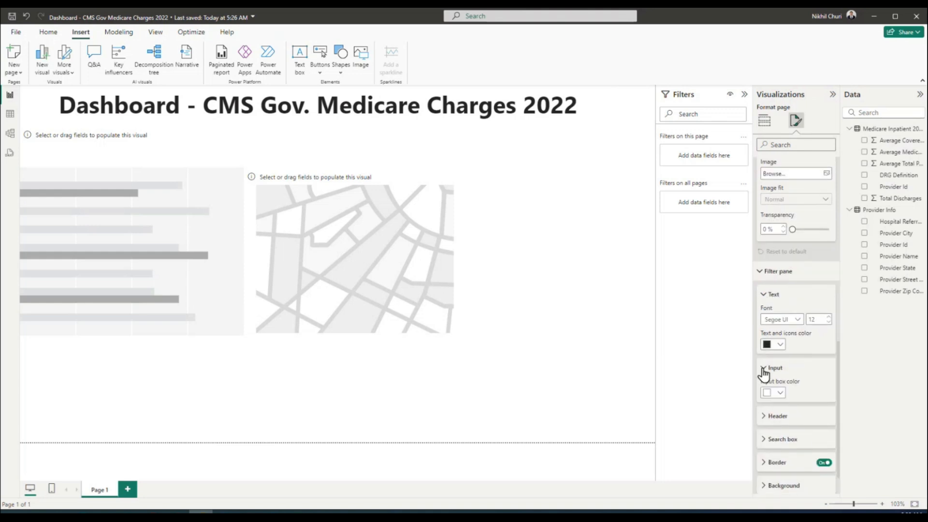
scroll(771, 413, "down", 2)
left_click(764, 358)
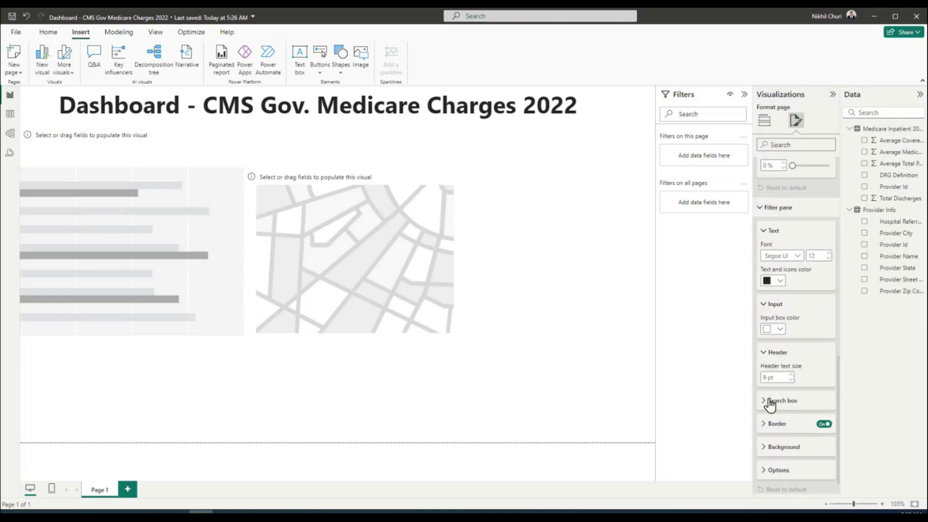
left_click(766, 404)
scroll(764, 401, "down", 2)
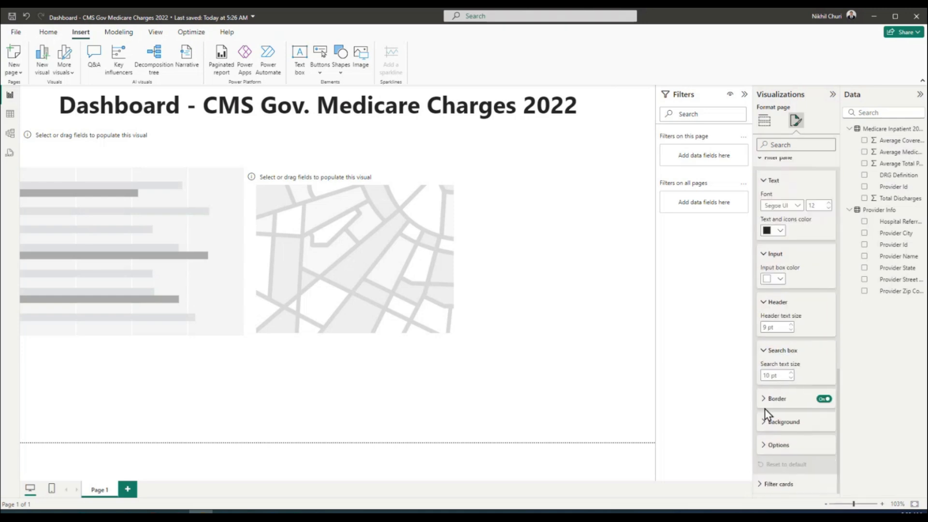
left_click(763, 399)
scroll(762, 399, "down", 1)
left_click(764, 422)
scroll(766, 427, "down", 2)
left_click(766, 445)
scroll(765, 449, "down", 2)
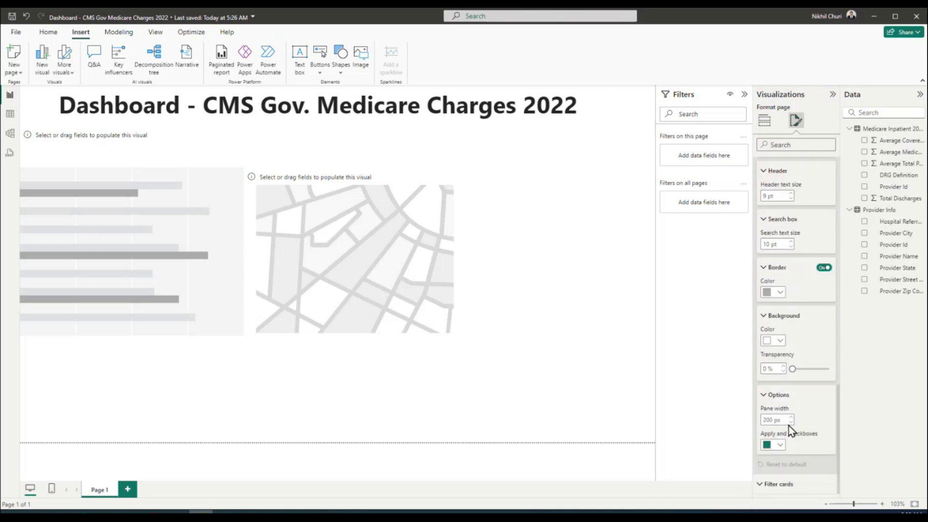
scroll(798, 402, "up", 5)
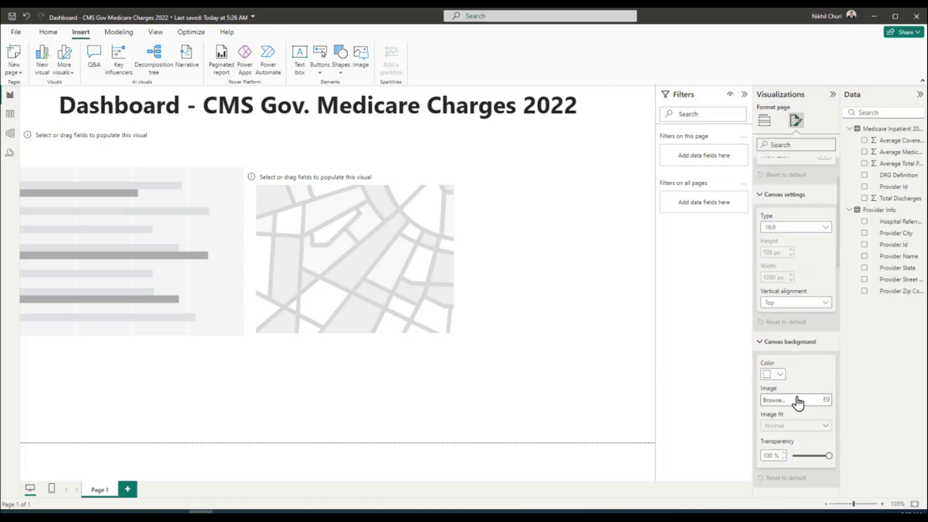
scroll(792, 368, "up", 2)
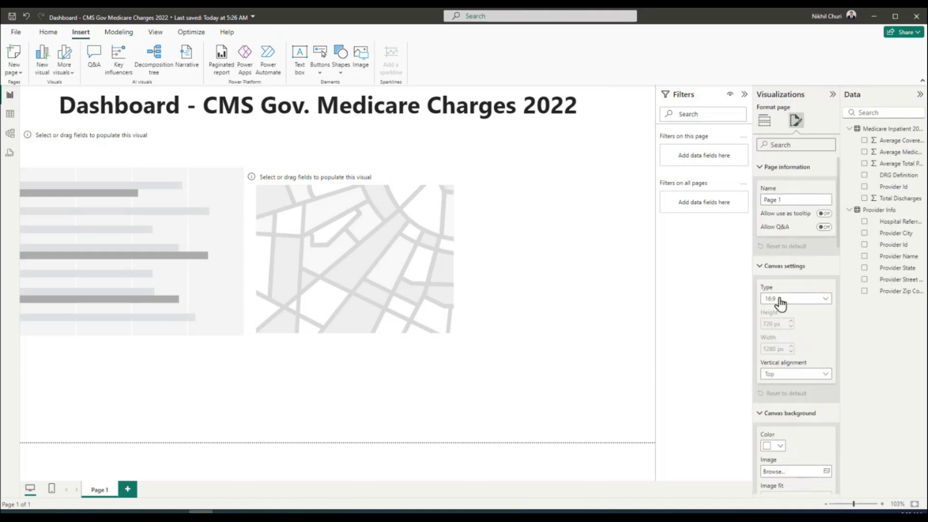
Collapse all the page format sections again and return to the visual types gallery
left_click(762, 167)
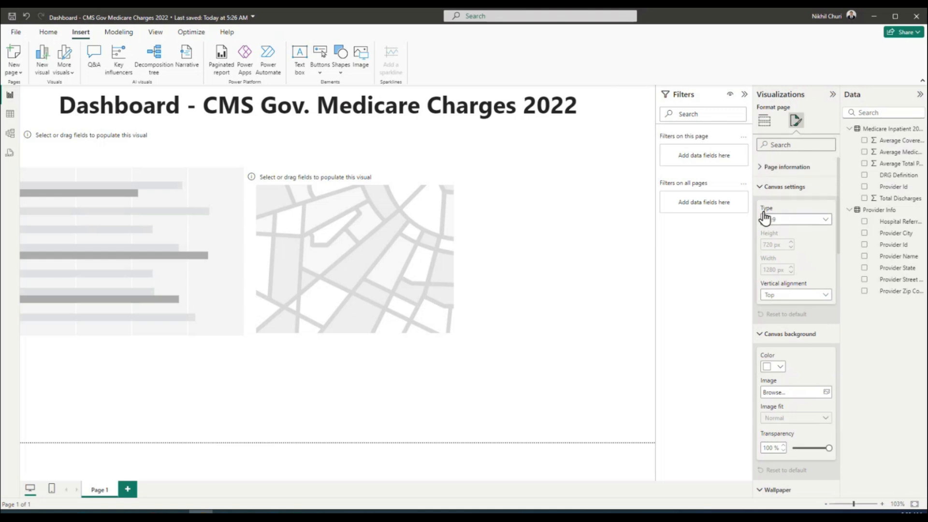
left_click(764, 187)
left_click(763, 206)
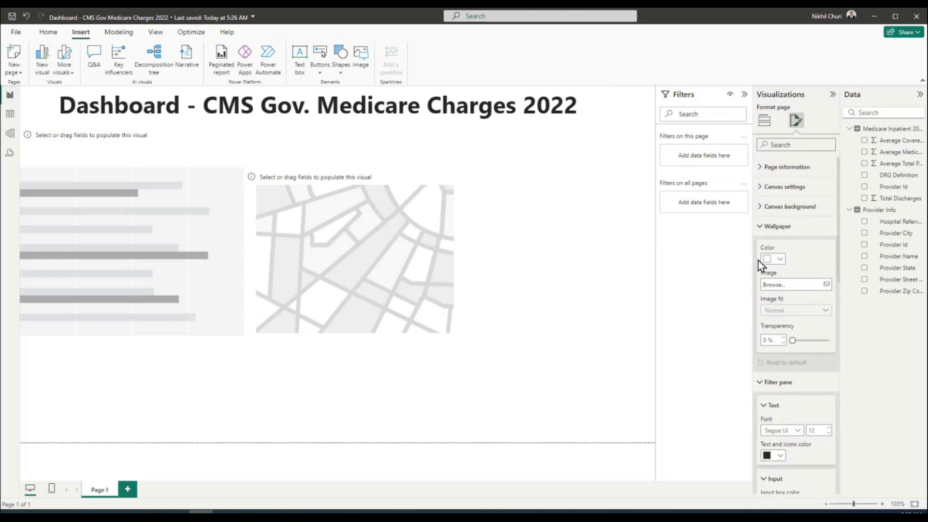
left_click(765, 226)
left_click(764, 269)
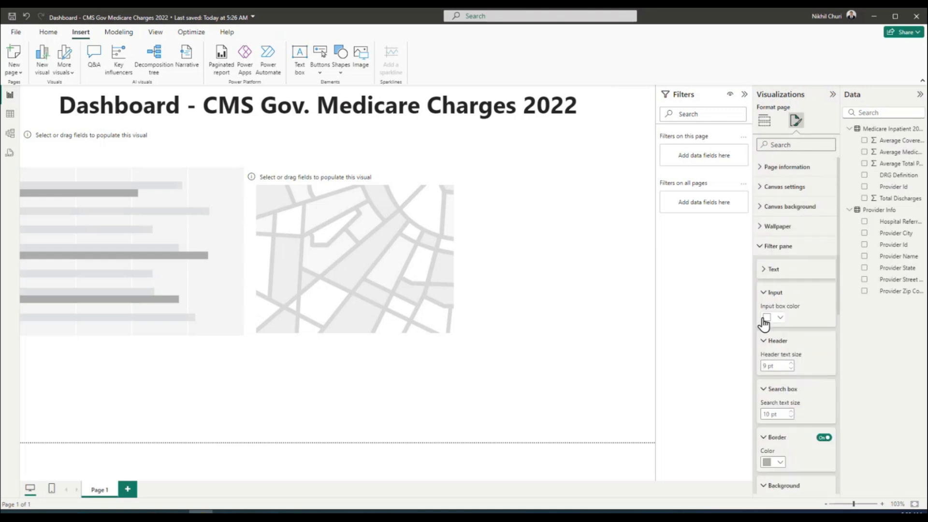
left_click(764, 293)
left_click(763, 316)
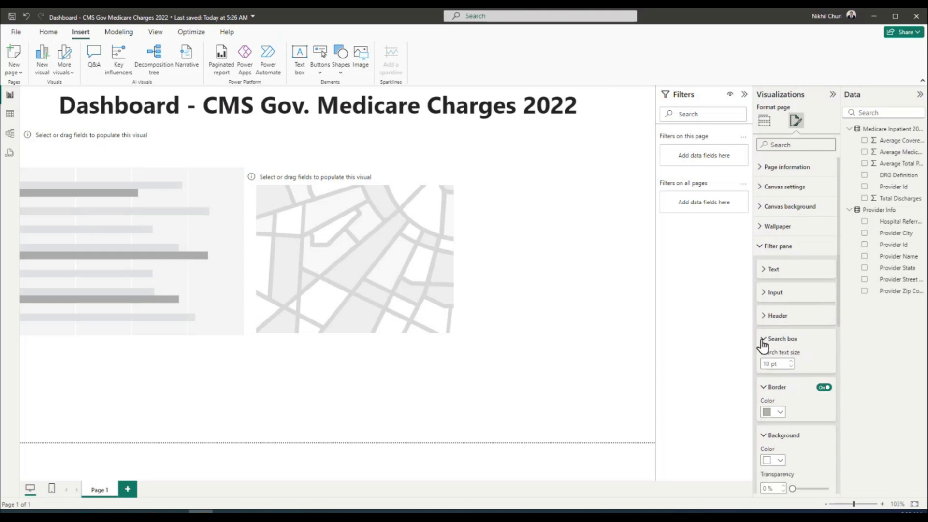
left_click(763, 339)
left_click(762, 363)
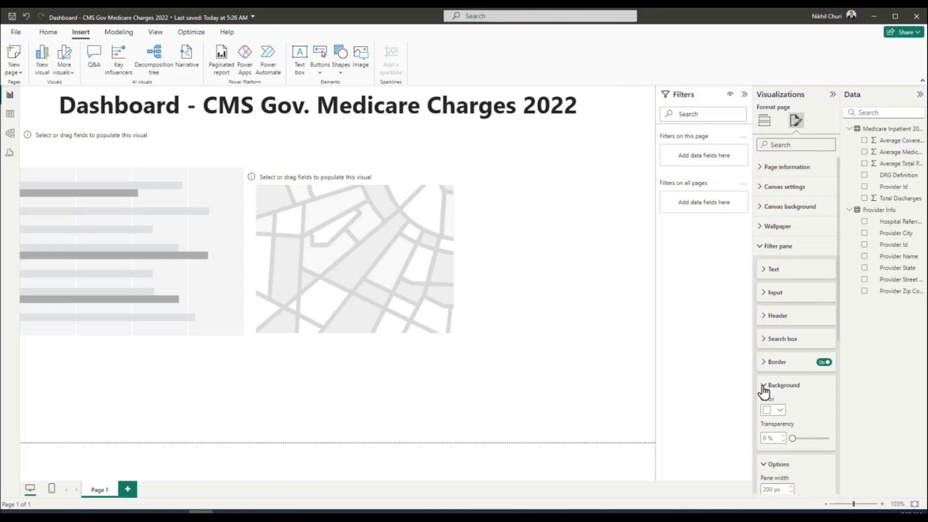
left_click(764, 385)
left_click(762, 410)
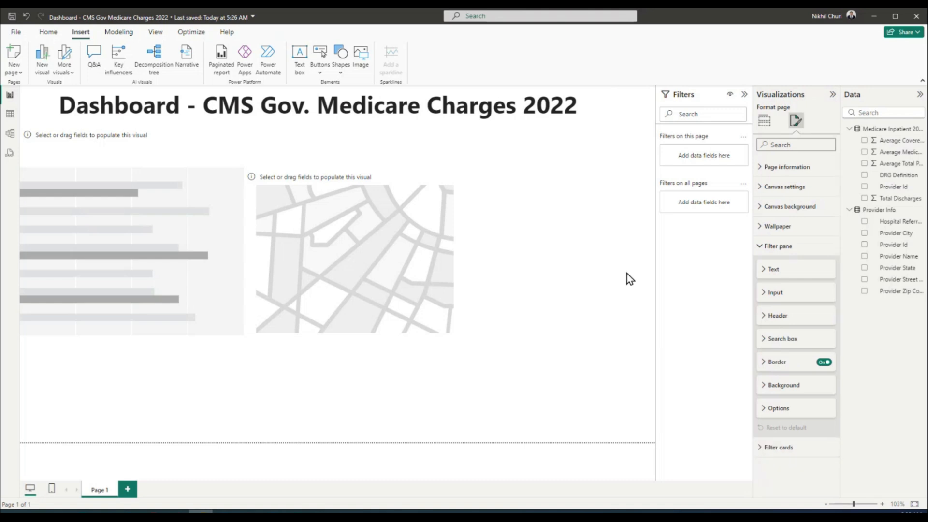
left_click(764, 120)
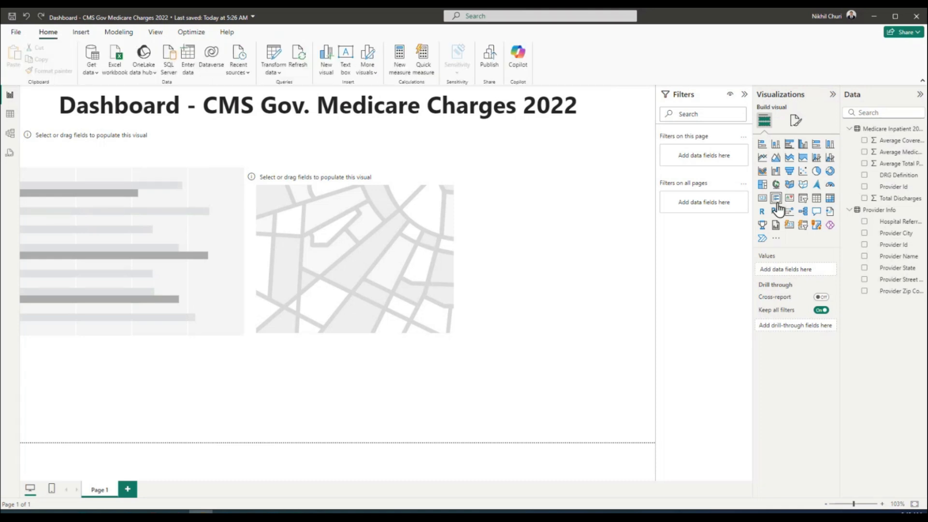
Insert a gauge visual right of the shape map and resize it to fit beside it
left_click(832, 188)
left_click_drag(198, 379, 626, 188)
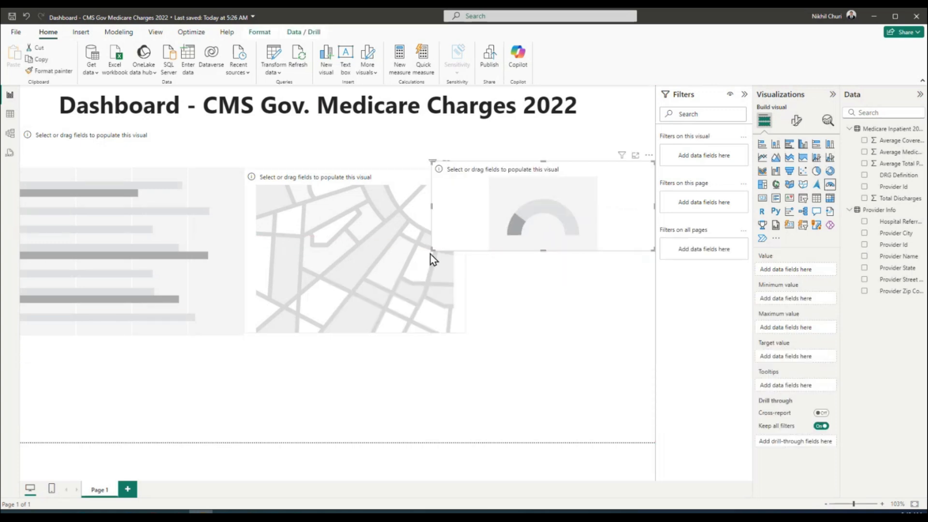
left_click_drag(433, 251, 457, 246)
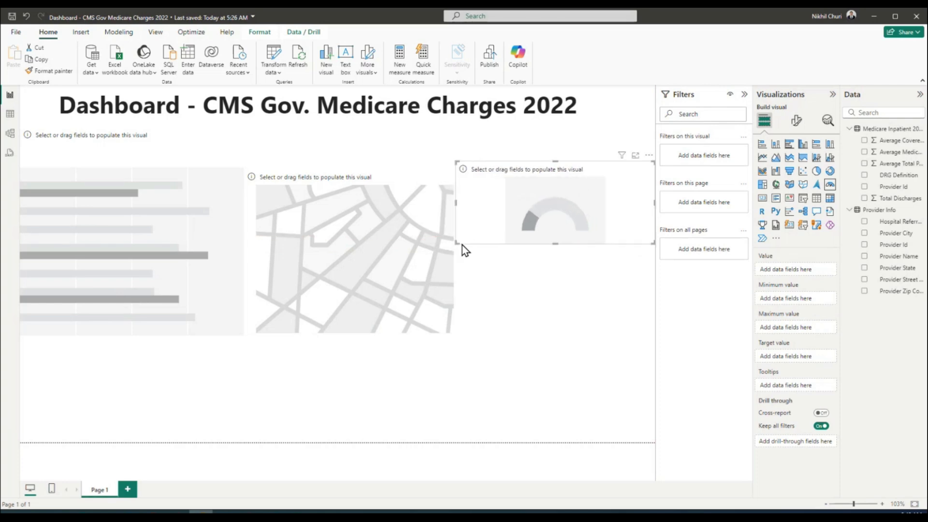
left_click_drag(555, 240, 566, 272)
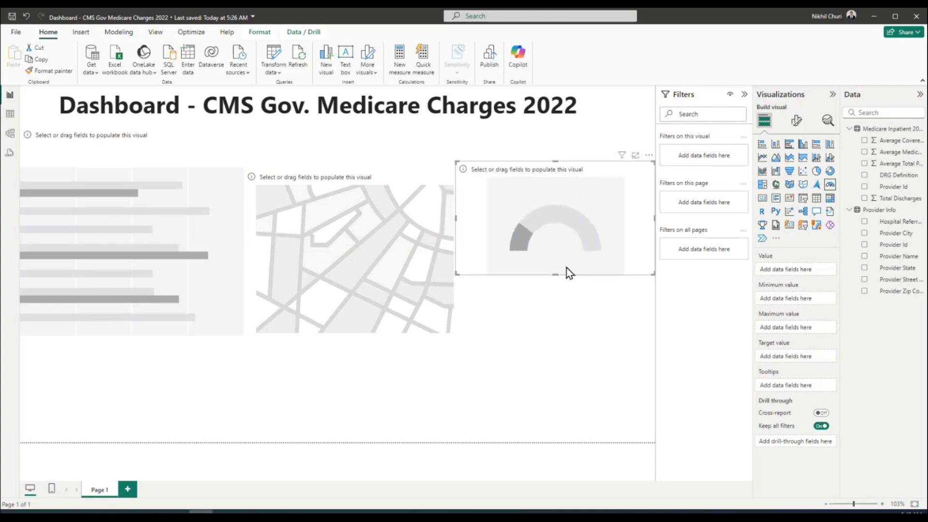
left_click_drag(651, 274, 619, 277)
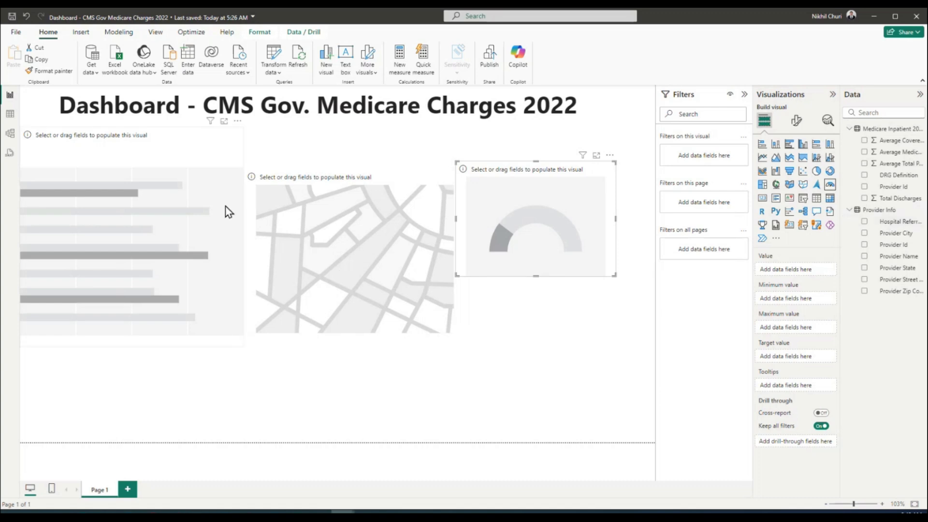
left_click(200, 156)
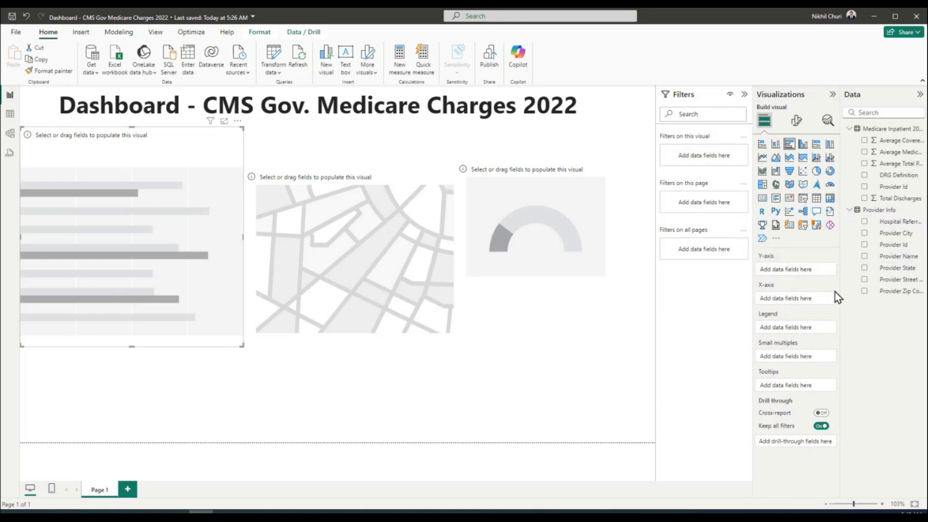
Put Provider Name on the bar chart axis and Average Total Payments as values, aggregated as Average
left_click(865, 257)
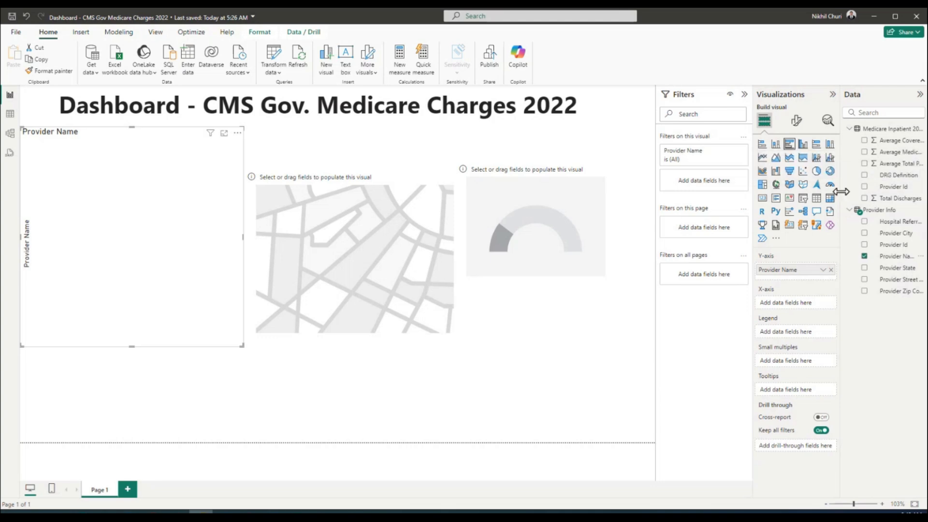
left_click_drag(842, 191, 809, 190)
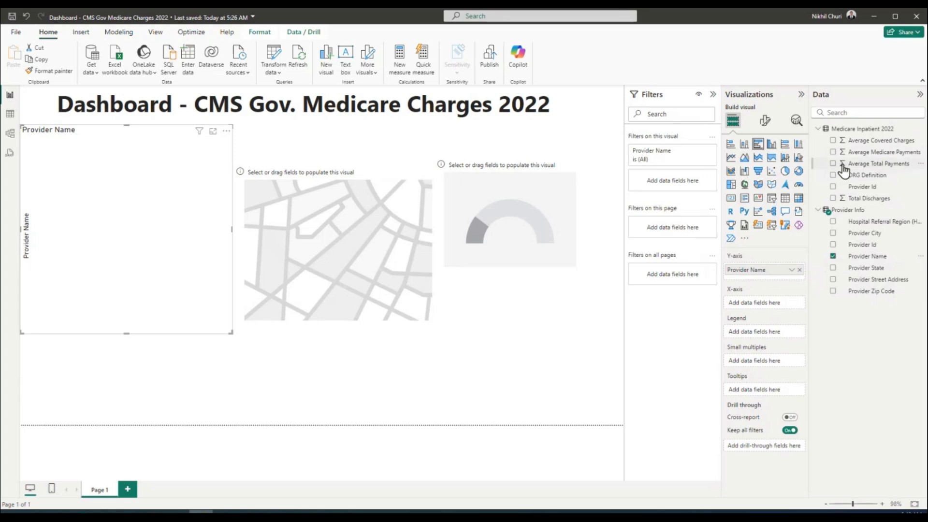
left_click_drag(877, 169, 112, 237)
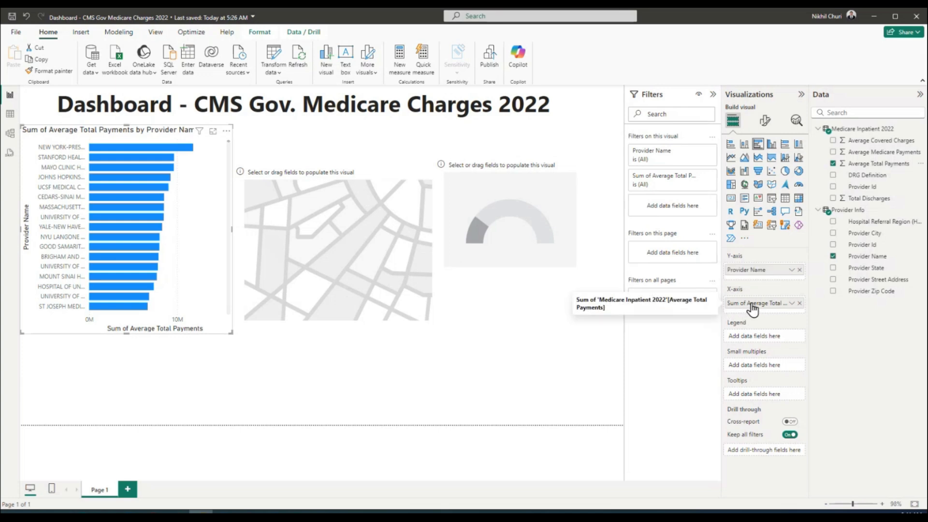
left_click(792, 304)
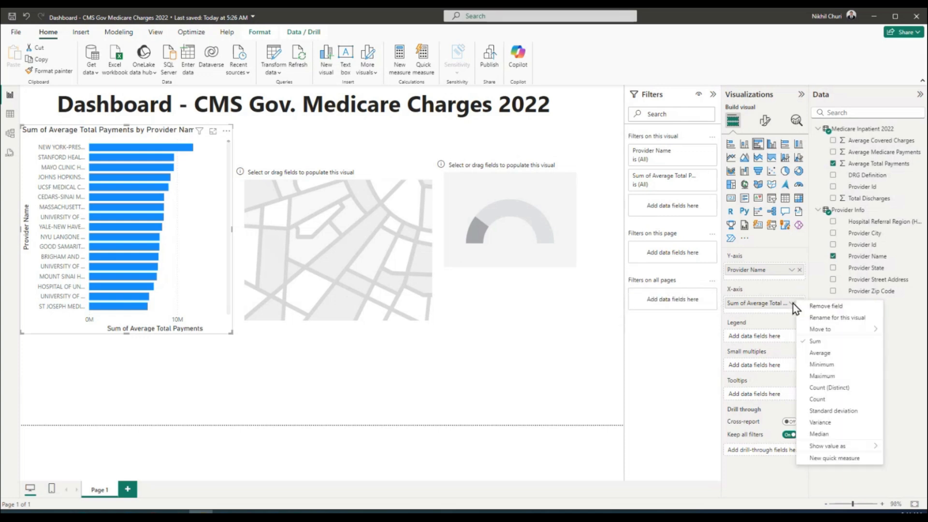
left_click(817, 355)
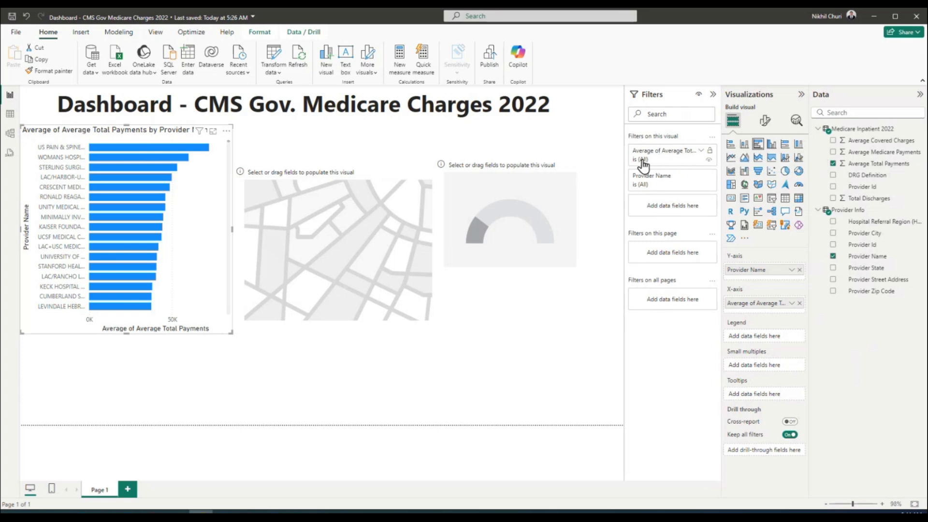
Check the Average filter card, then expand the Provider Name filter card and scroll its provider list
left_click(702, 152)
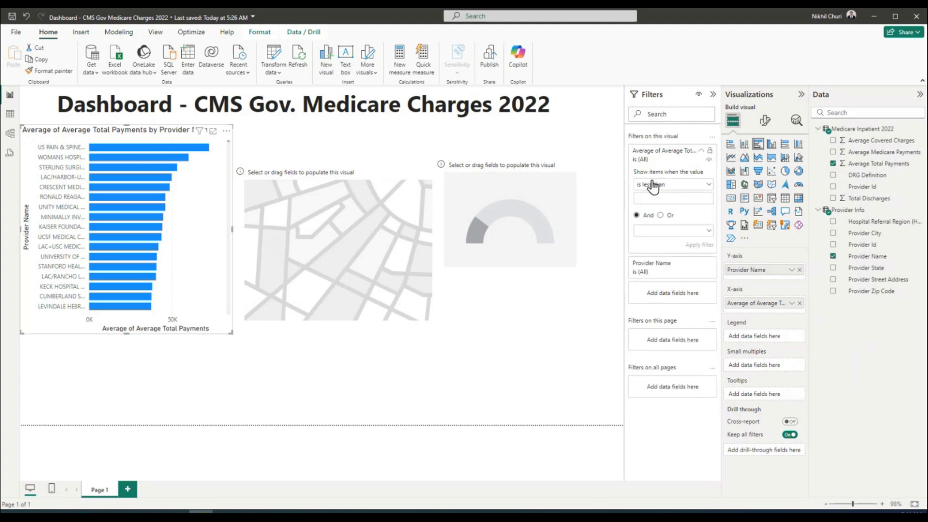
left_click(705, 151)
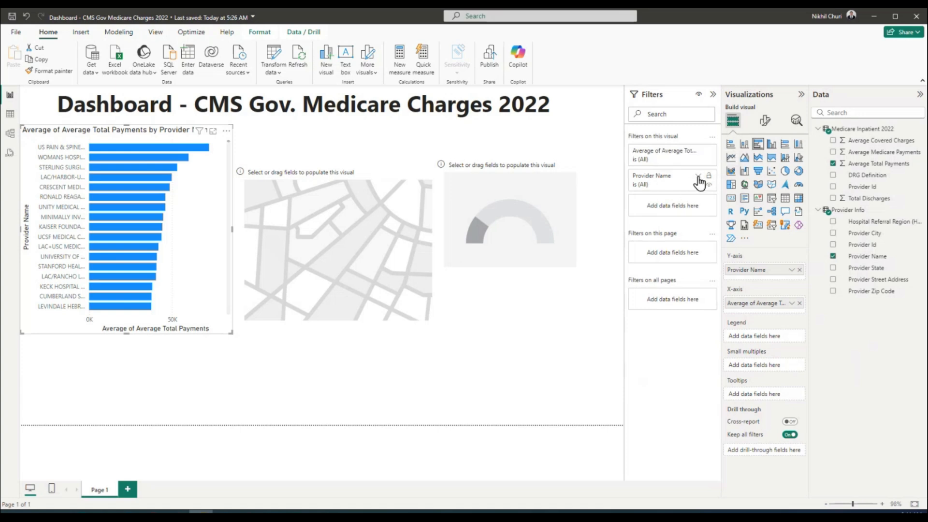
left_click(699, 177)
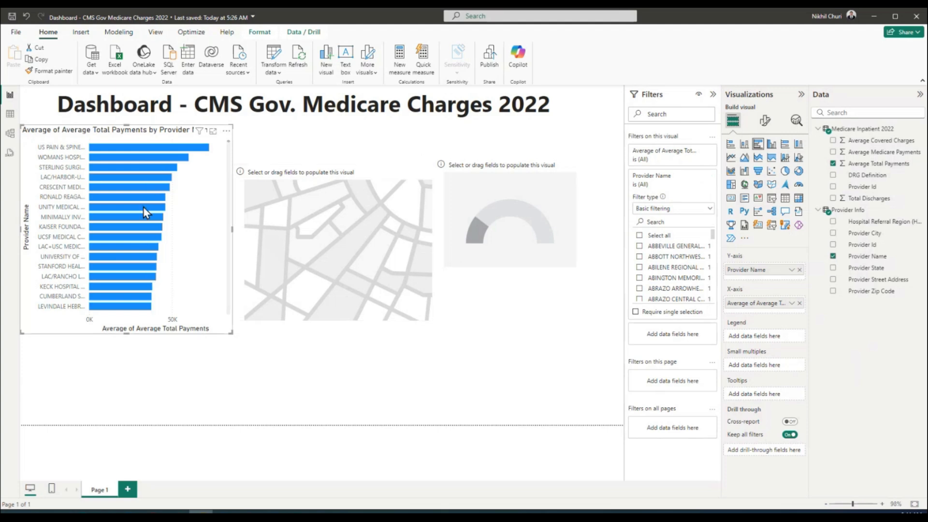
scroll(150, 254, "down", 10)
scroll(186, 208, "down", 10)
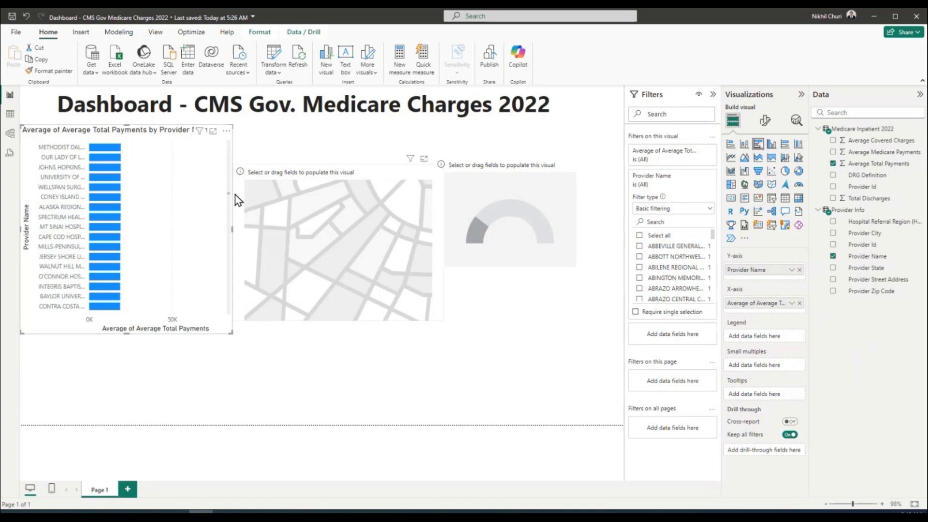
mouse_move(228, 197)
left_mouse_down()
mouse_move(227, 320)
mouse_move(221, 191)
left_mouse_up()
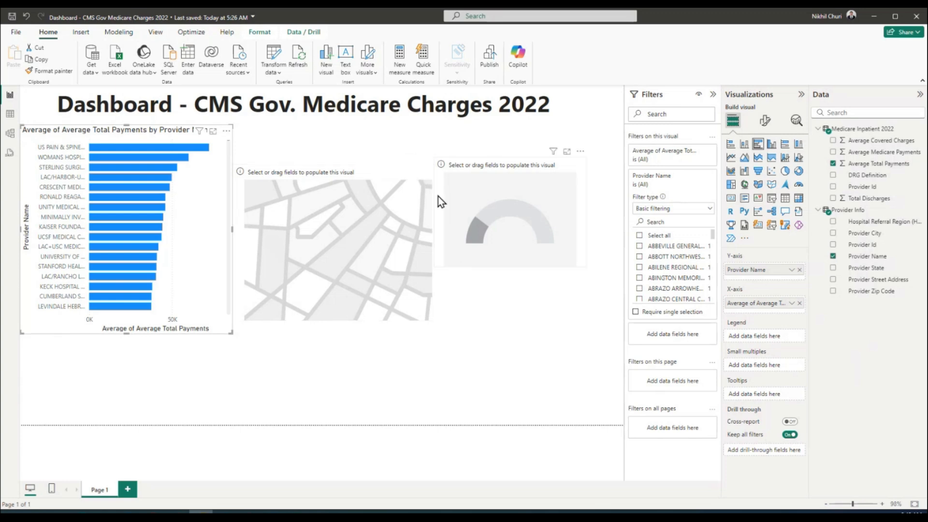
Change the Provider Name filter type to Top N showing the top 15 items
left_click(708, 211)
left_click(653, 245)
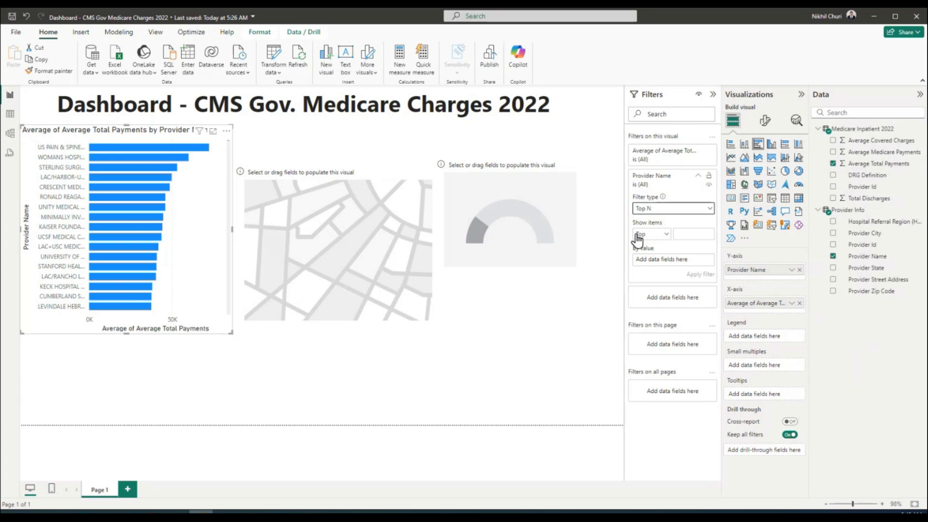
left_click(690, 231)
type("10")
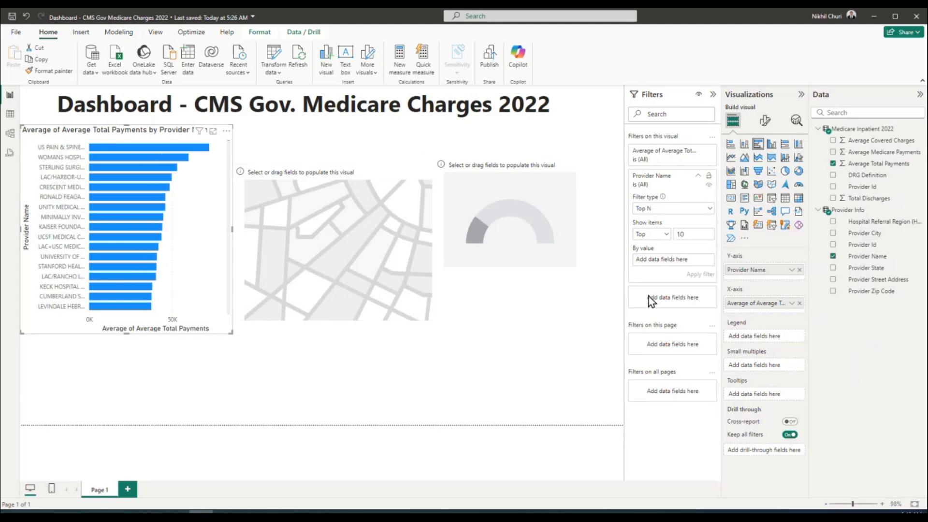
left_click_drag(690, 235, 676, 236)
type("15")
left_click(553, 359)
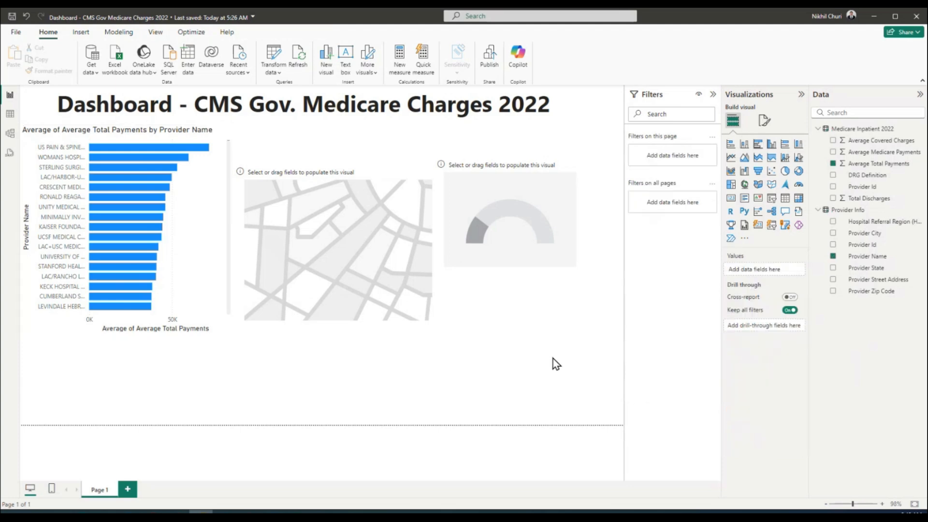
left_click(203, 243)
left_click(697, 233)
type("15")
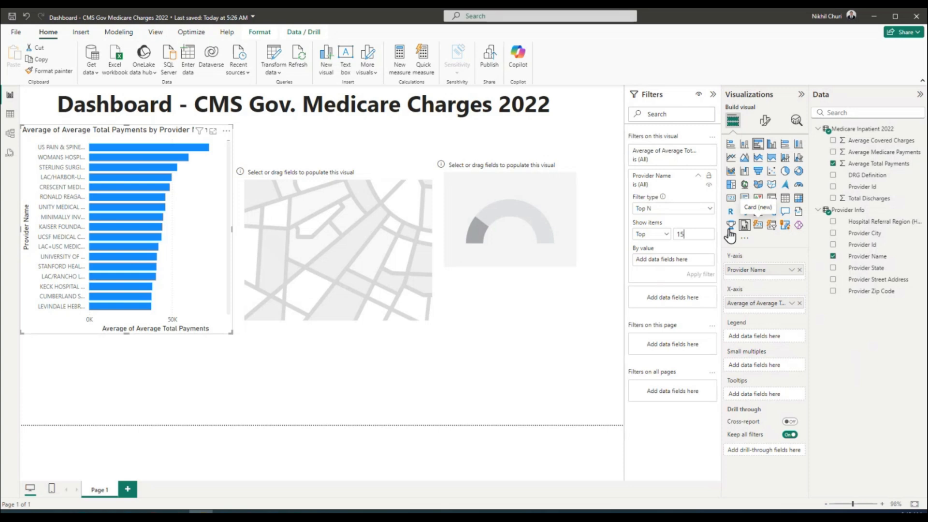
Rank the top 15 by Provider Name in the By value field and apply the filter
left_click(698, 176)
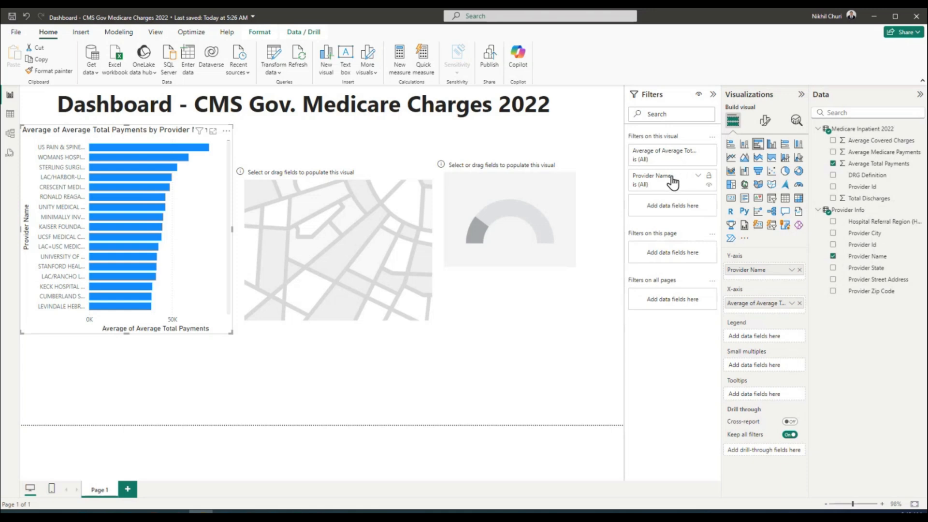
left_click(698, 175)
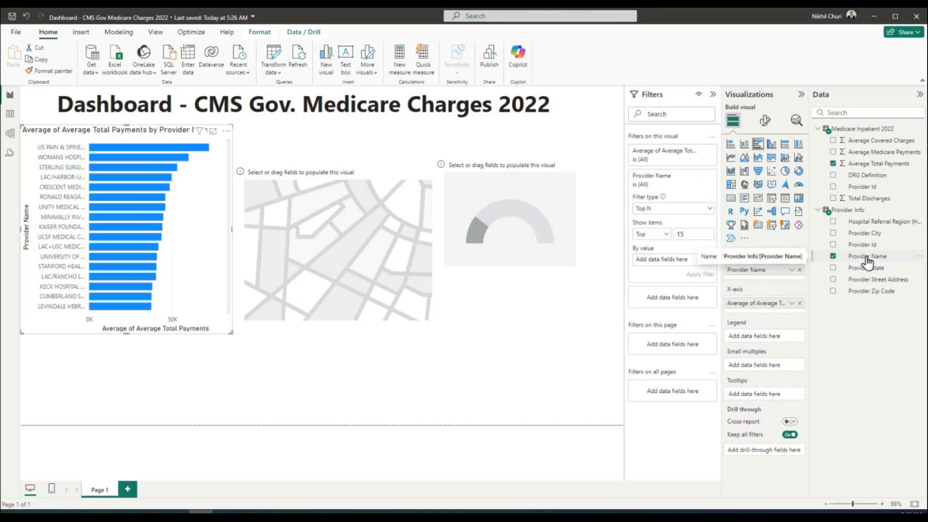
left_click_drag(868, 261, 680, 261)
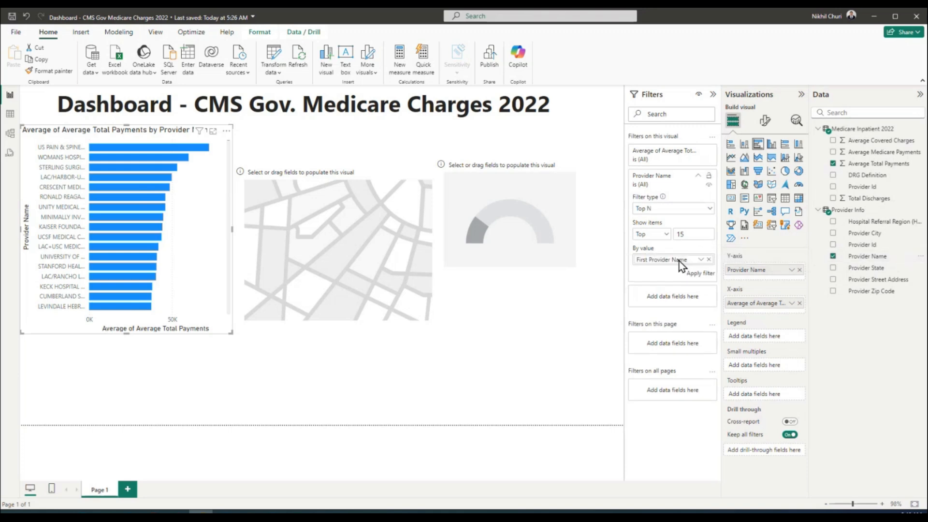
left_click(701, 231)
key("Return")
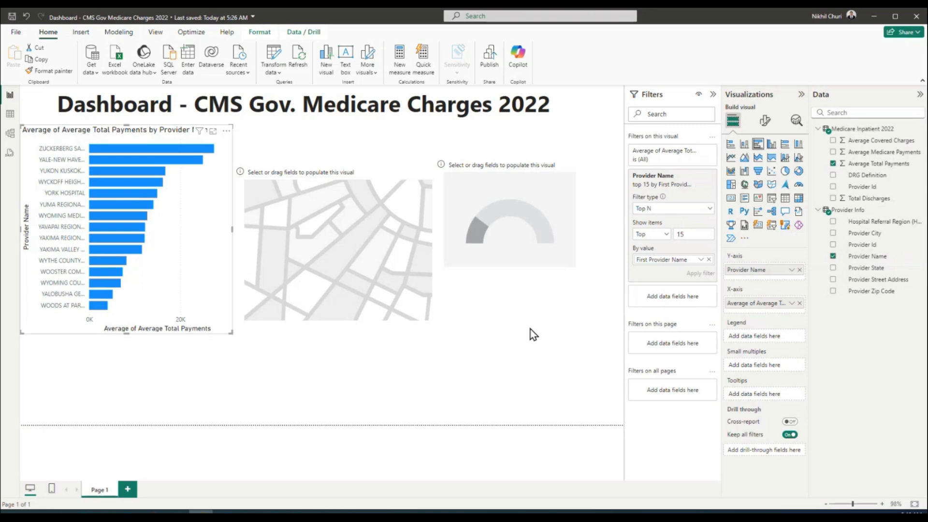
left_click(534, 344)
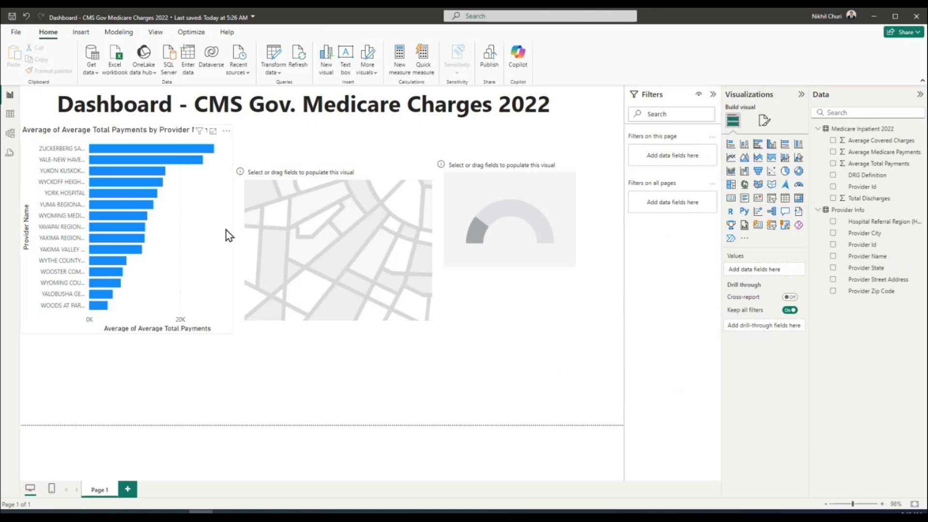
left_click(196, 214)
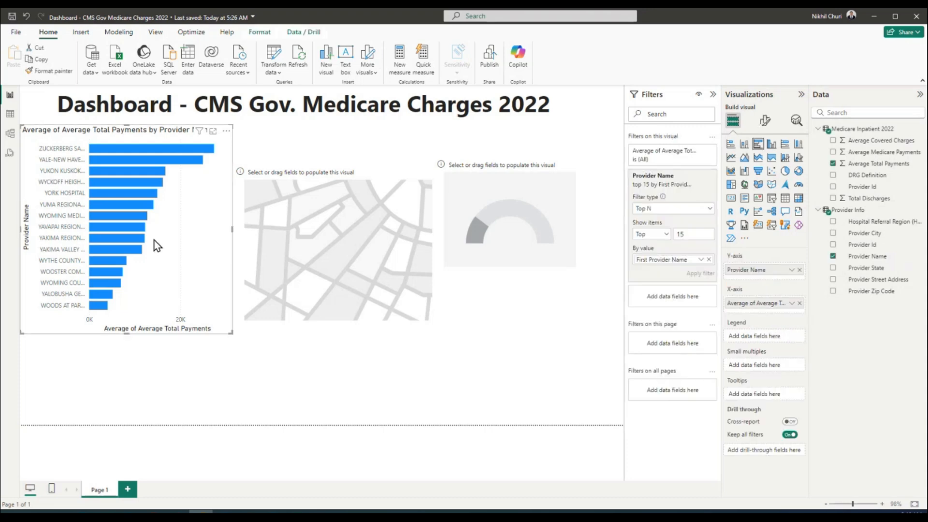
left_click(708, 212)
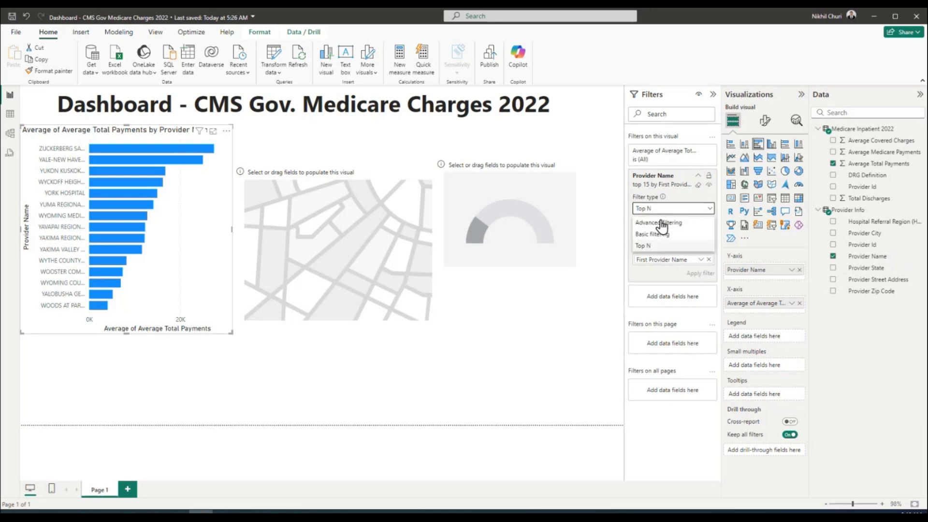
left_click(650, 246)
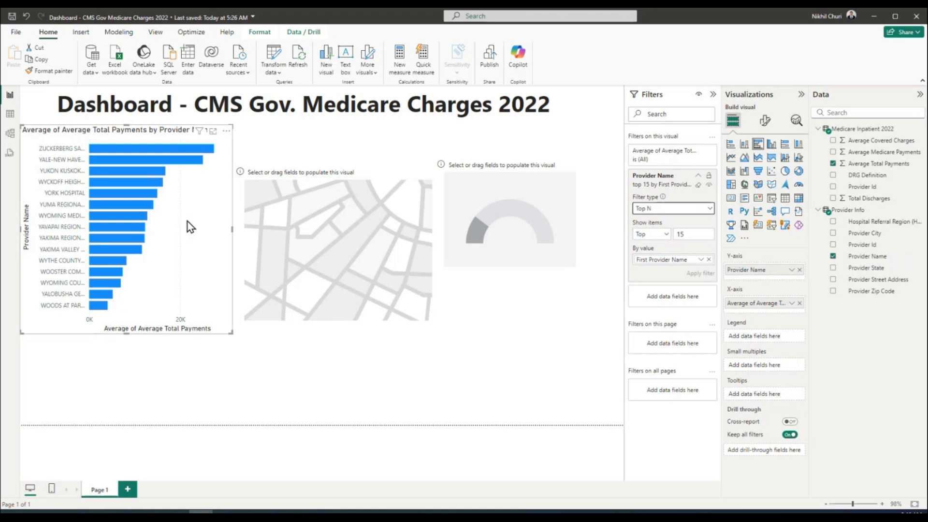
left_click(488, 347)
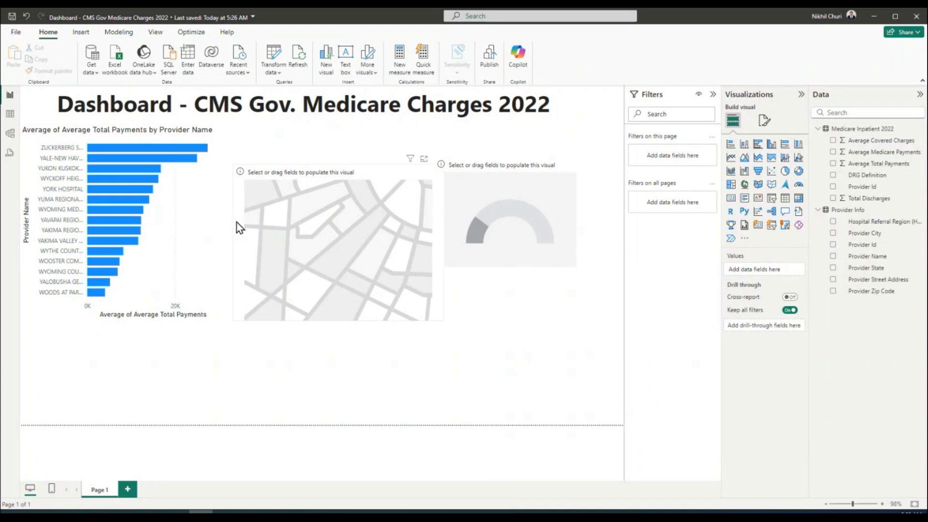
left_click(203, 224)
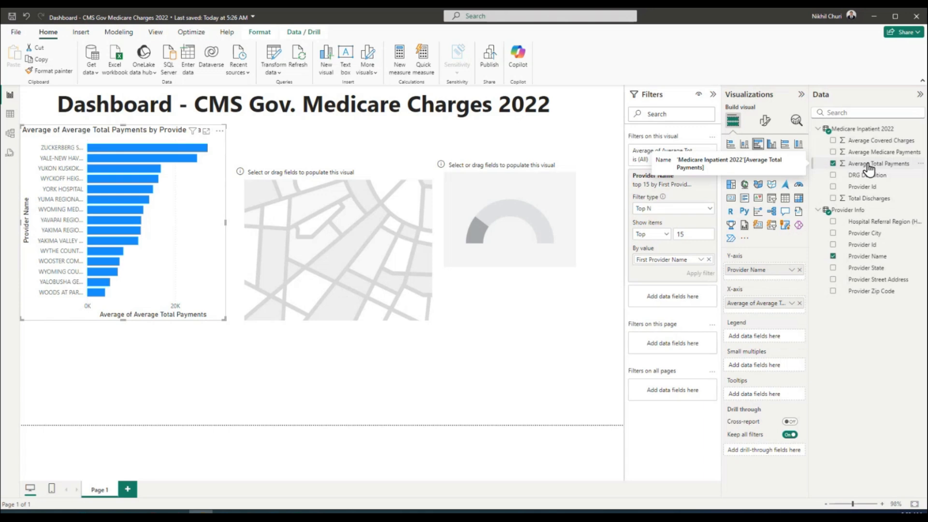
Rank the Top N filter by Average Total Payments and resize the bar chart narrower and taller
left_click_drag(868, 167, 688, 261)
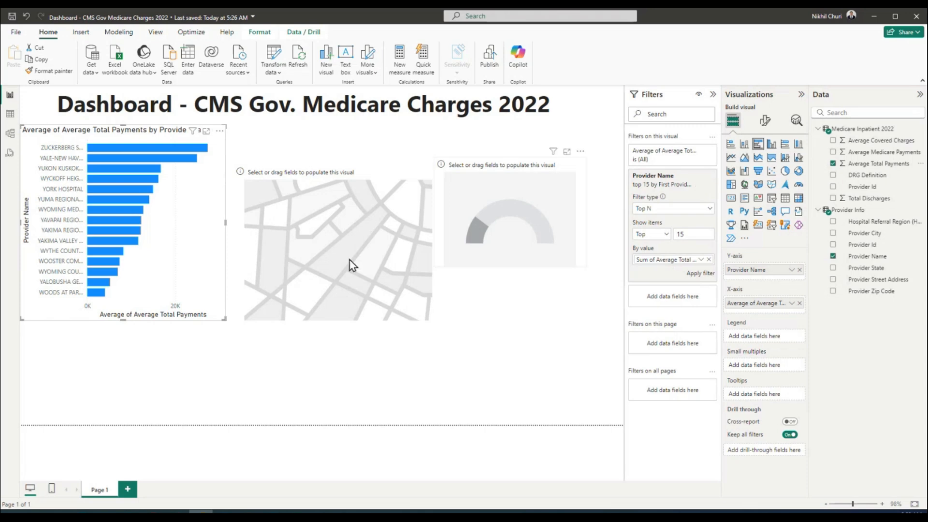
left_click_drag(222, 318, 182, 407)
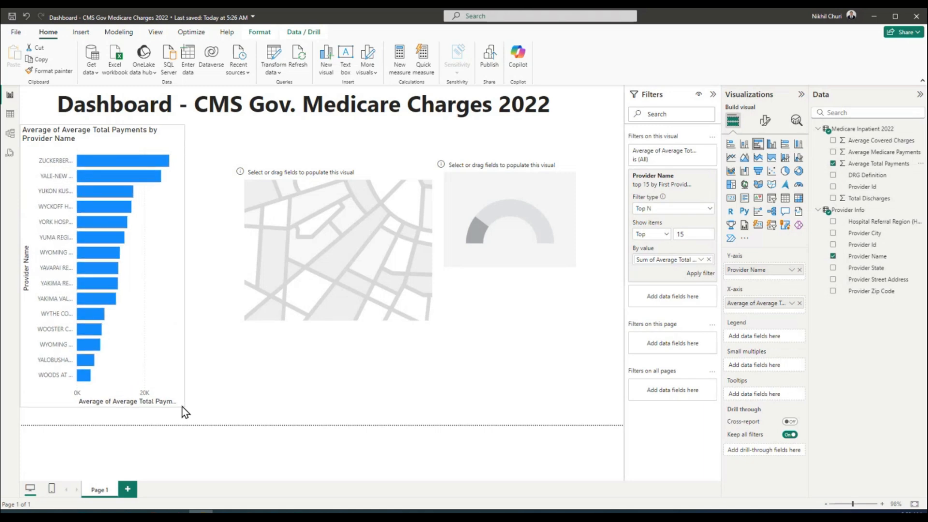
mouse_move(143, 158)
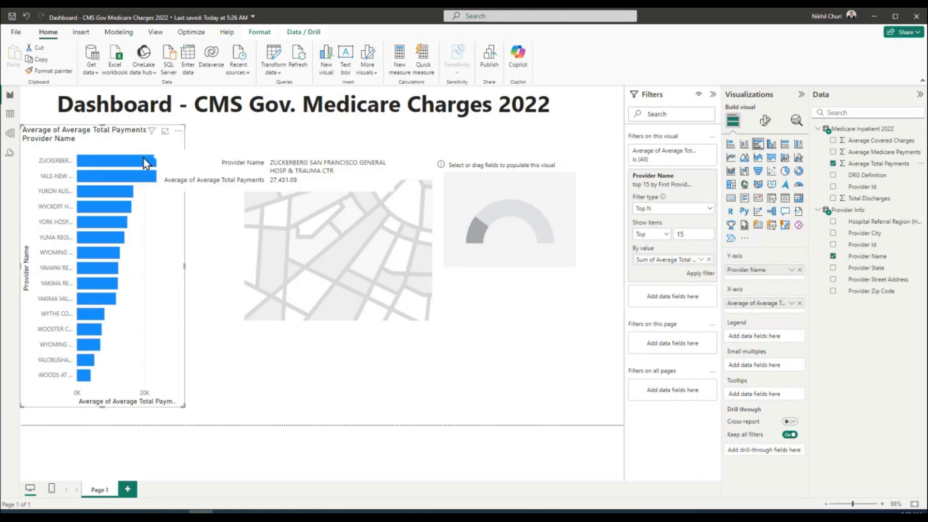
left_click(276, 404)
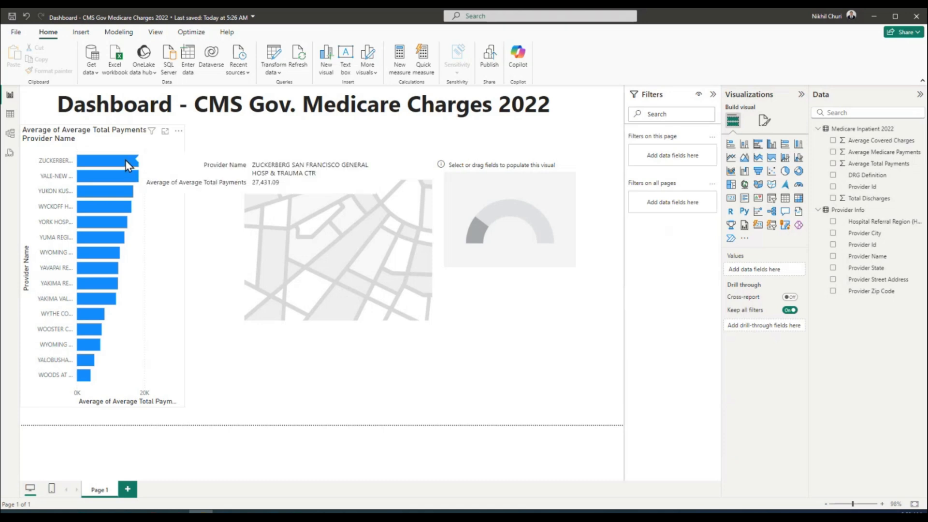
left_click(142, 185)
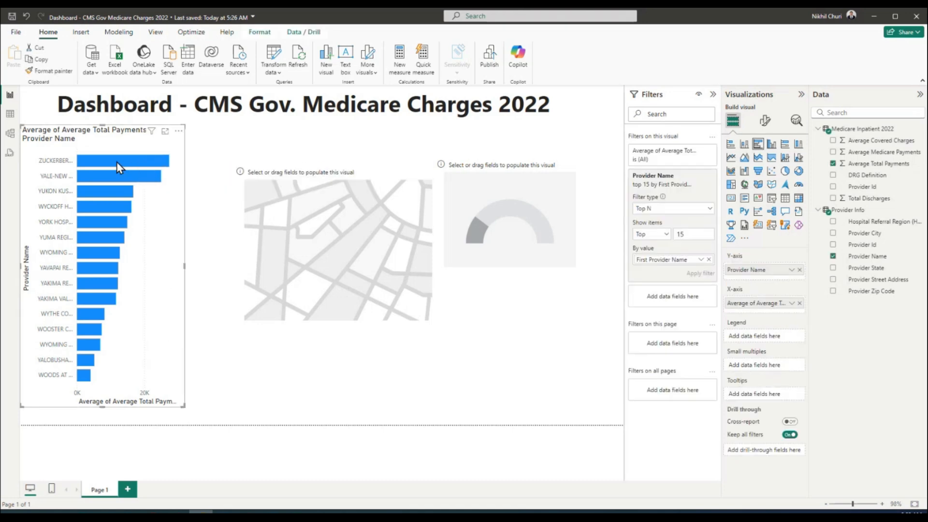
mouse_move(108, 160)
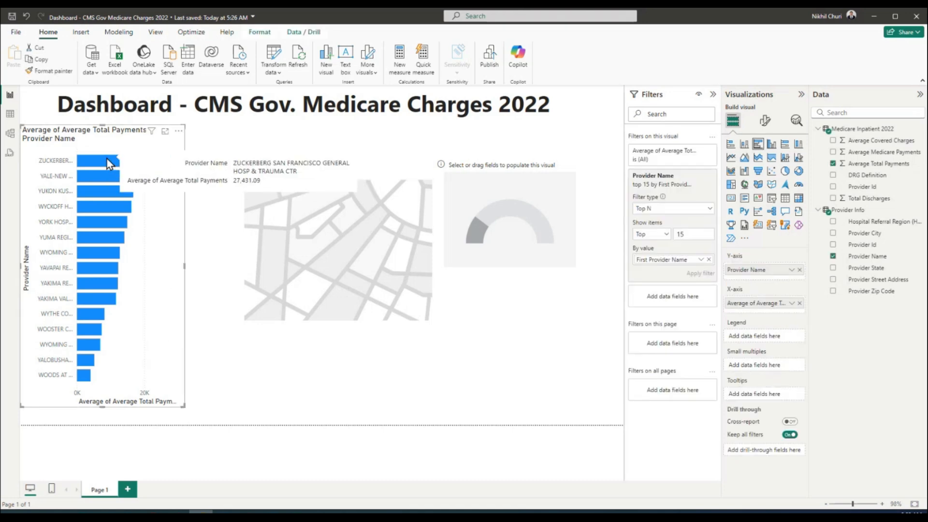
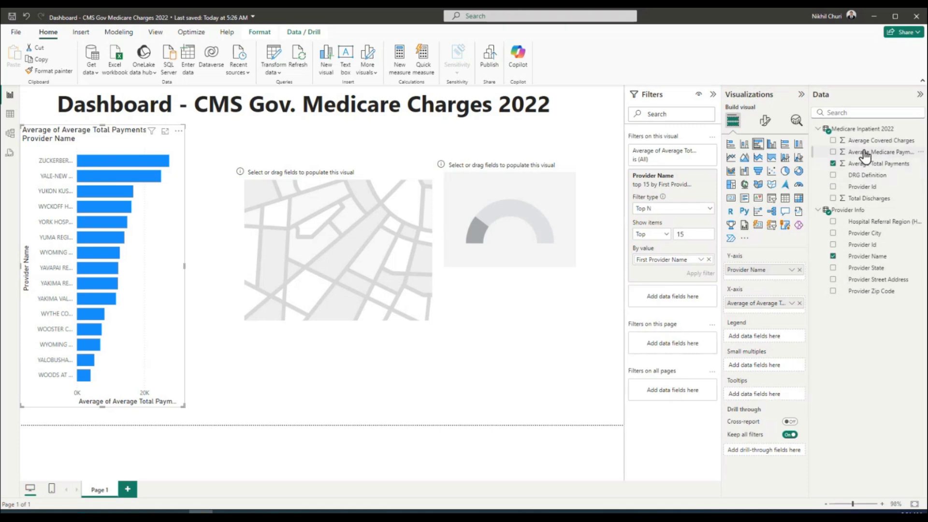
Add Average Medicare Payments to the provider bar chart's tooltips, then test and clear a bar highlight
left_click_drag(863, 154, 765, 395)
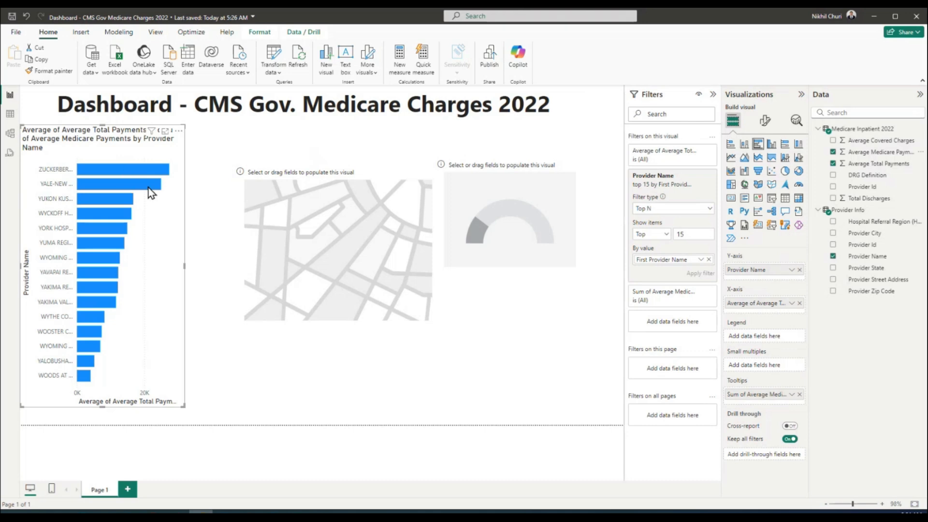
left_click(129, 170)
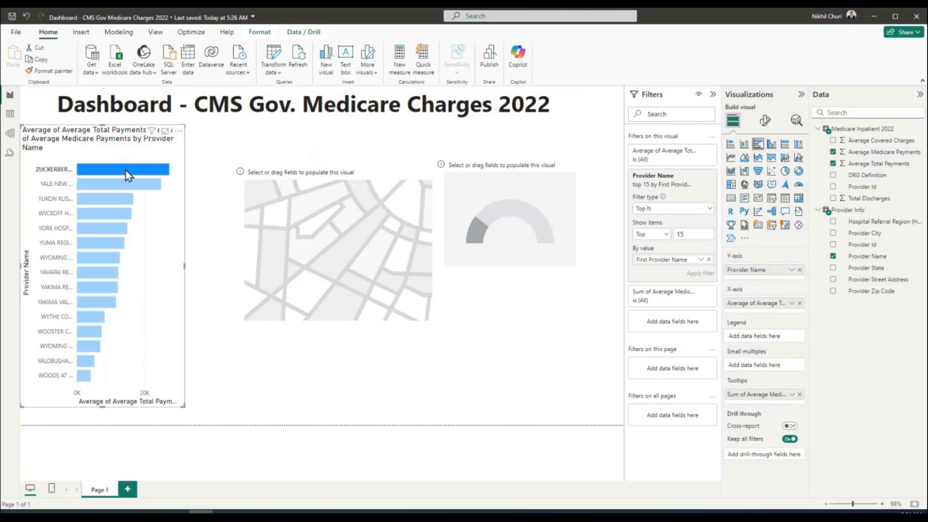
left_click(167, 227)
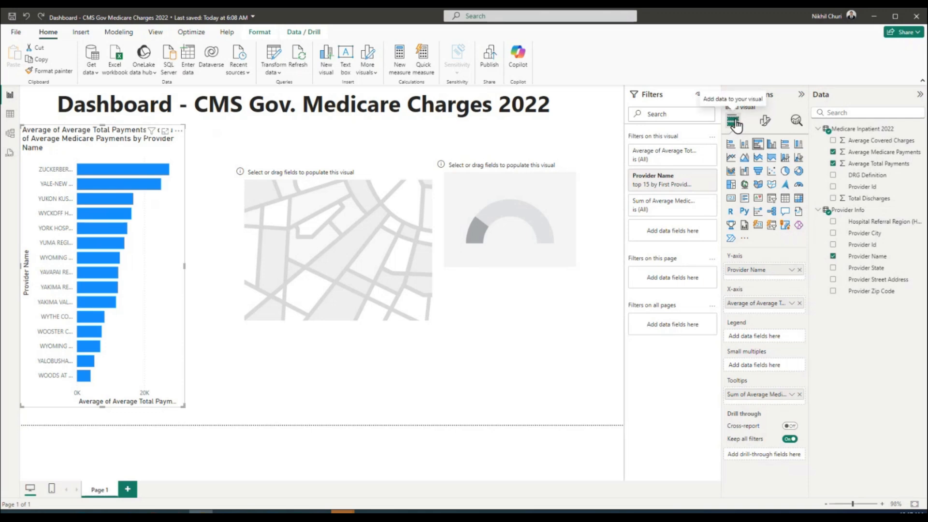
left_click(766, 121)
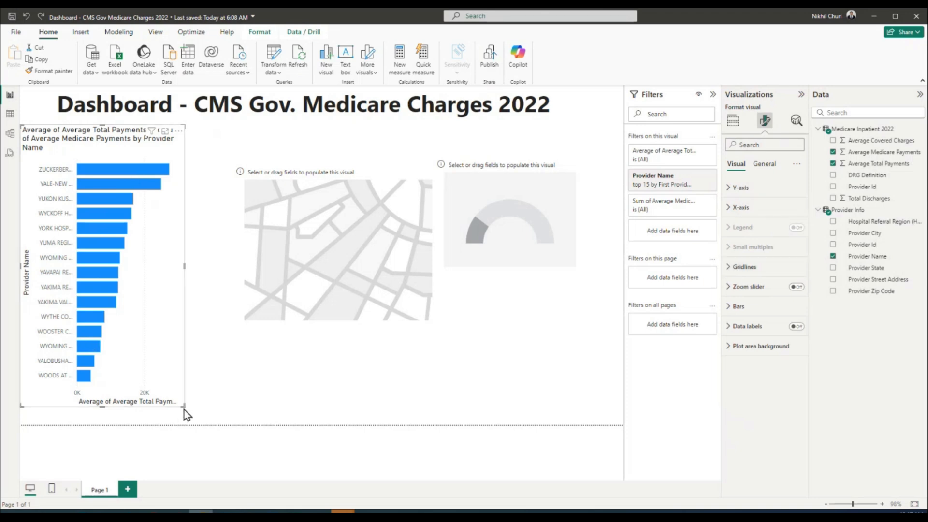
Stretch the bar chart slightly taller and open conditional formatting for the Bars colour
left_click_drag(183, 407, 184, 425)
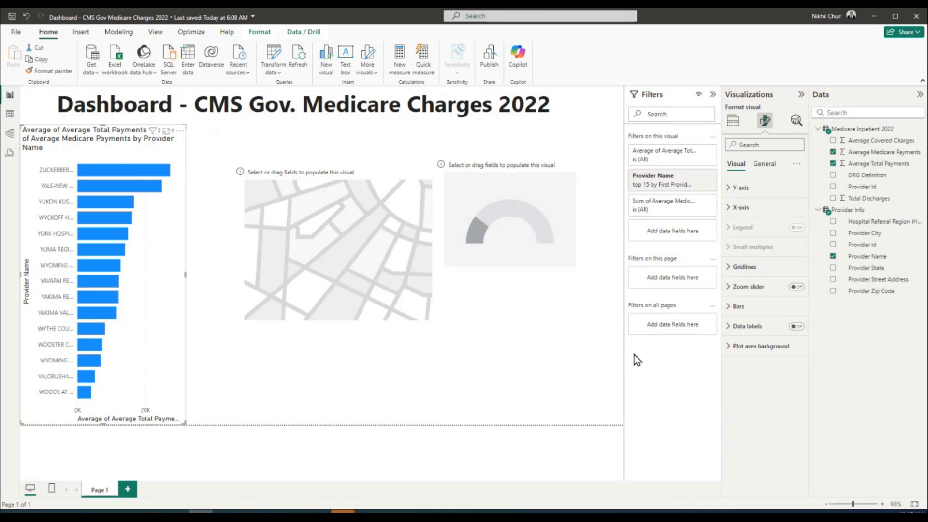
left_click(734, 308)
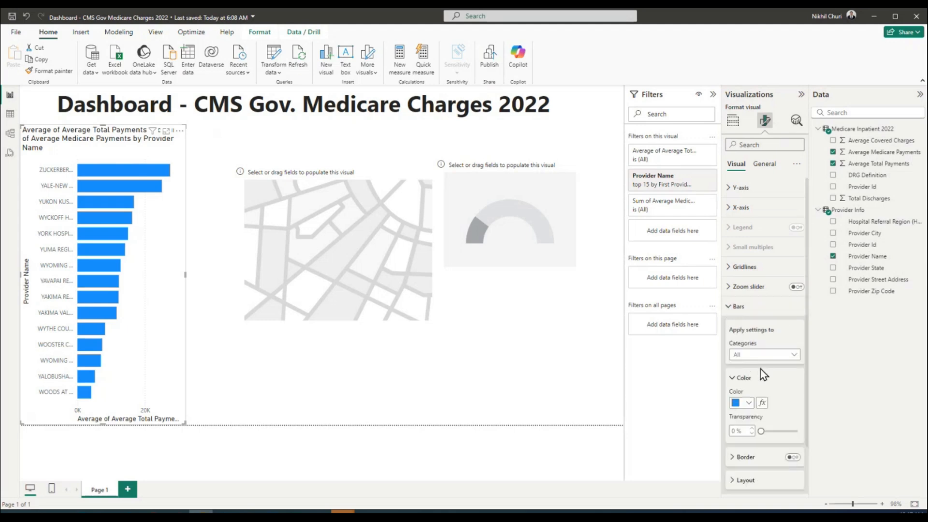
left_click(795, 357)
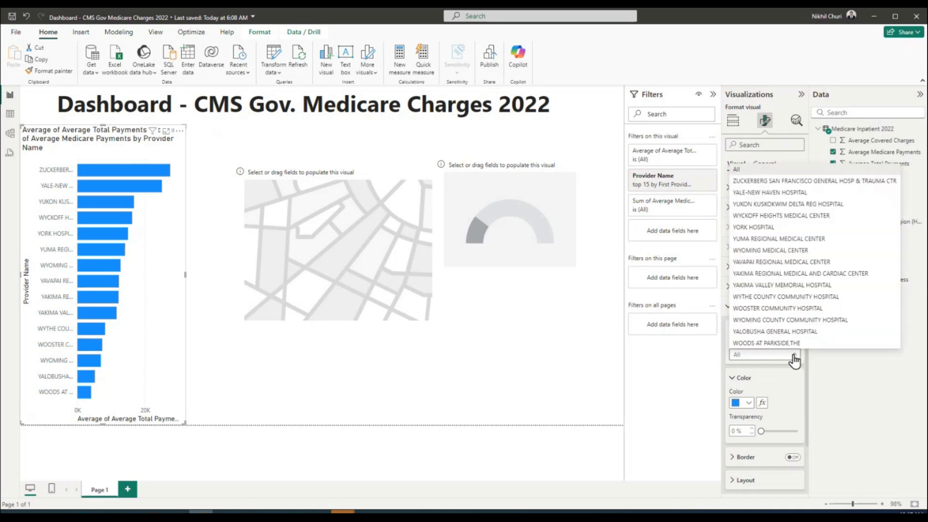
left_click(795, 358)
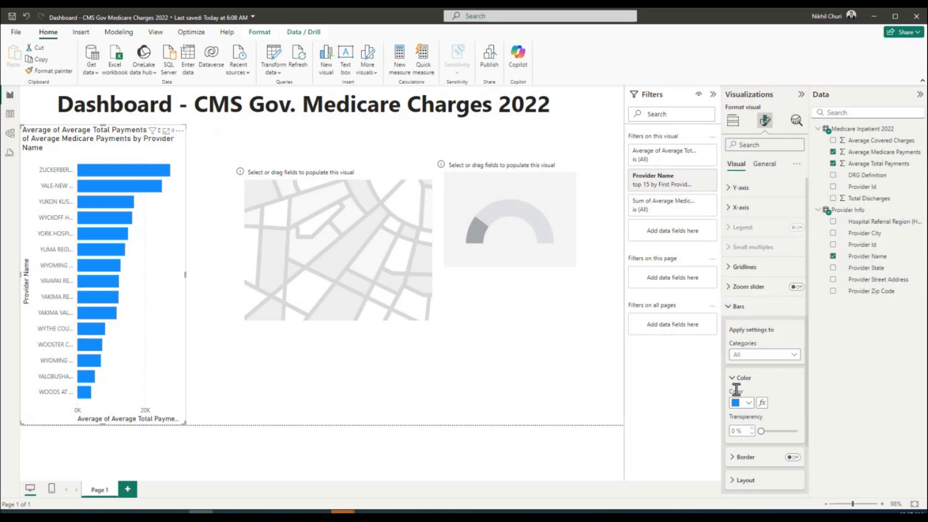
scroll(770, 381, "down", 2)
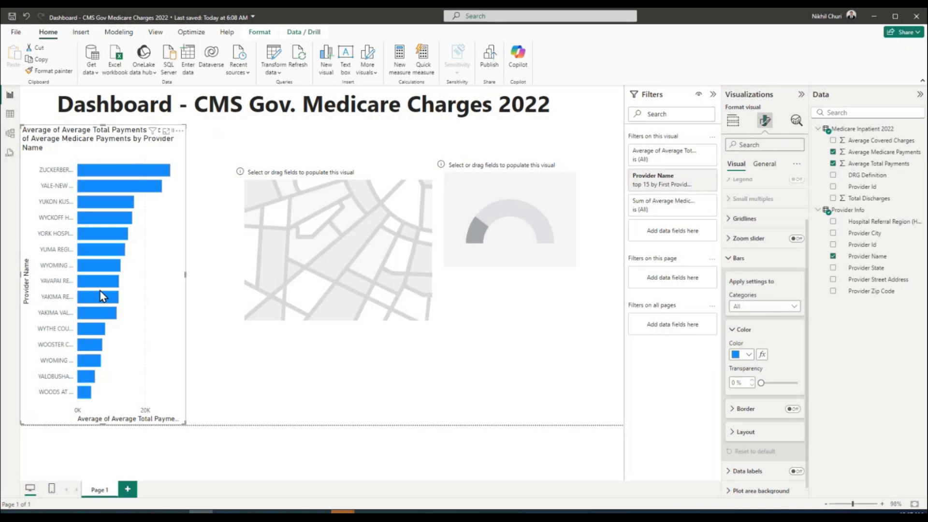
left_click(762, 356)
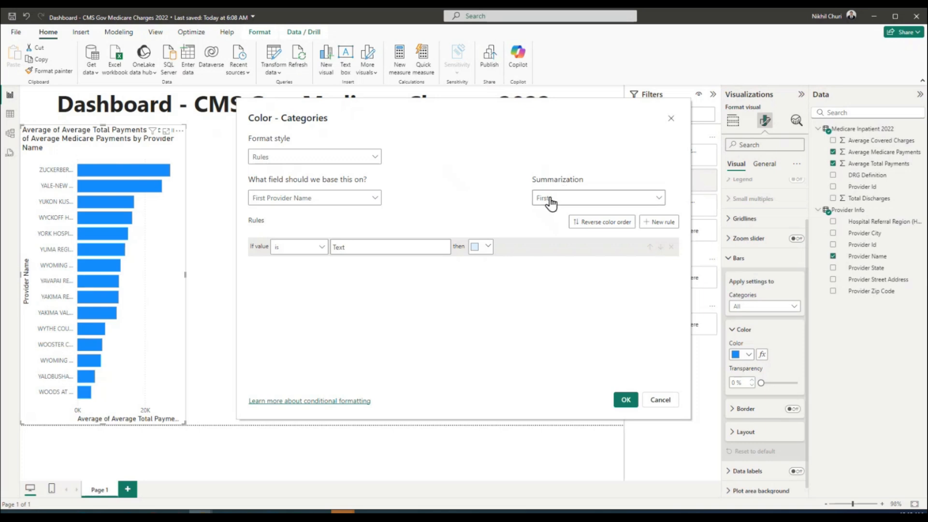
Set the bar colour to a Gradient format style based on Medicare Inpatient 2022's Average Total Payments
left_click(351, 159)
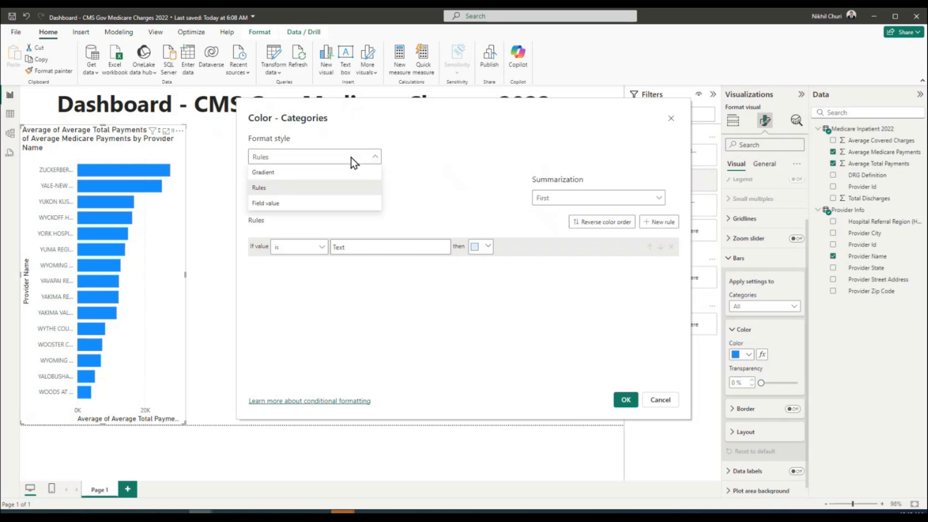
left_click(285, 173)
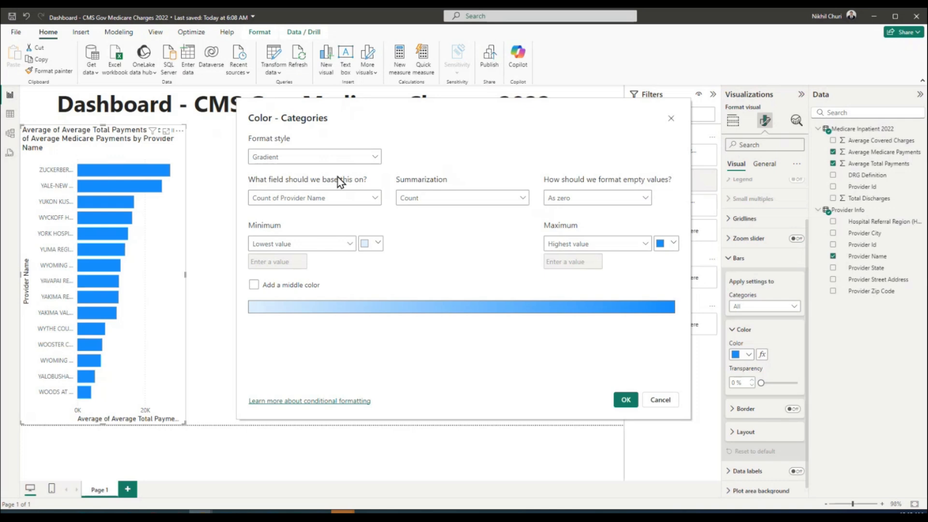
left_click(359, 198)
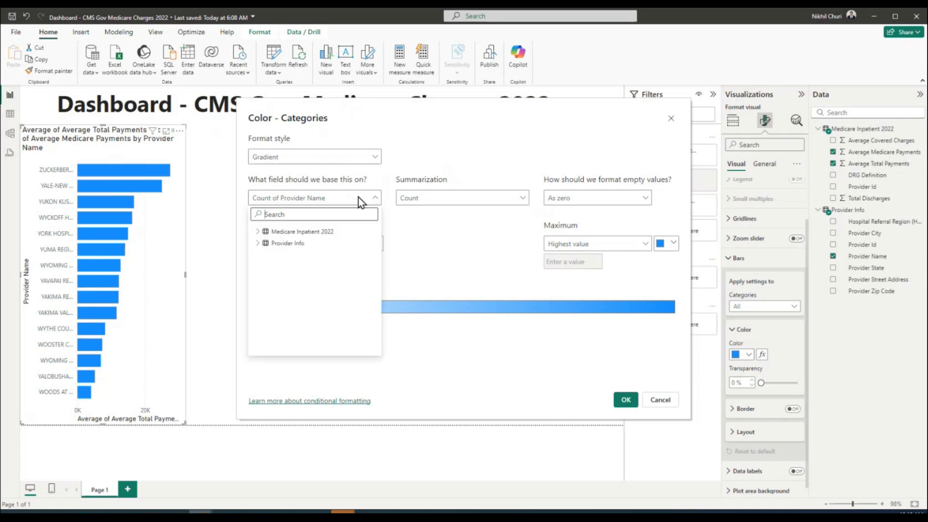
left_click(258, 232)
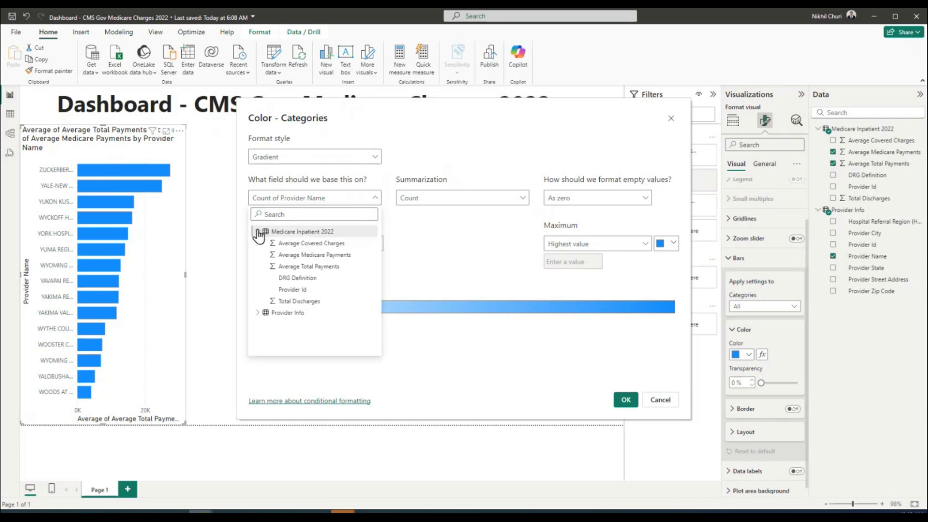
left_click(294, 267)
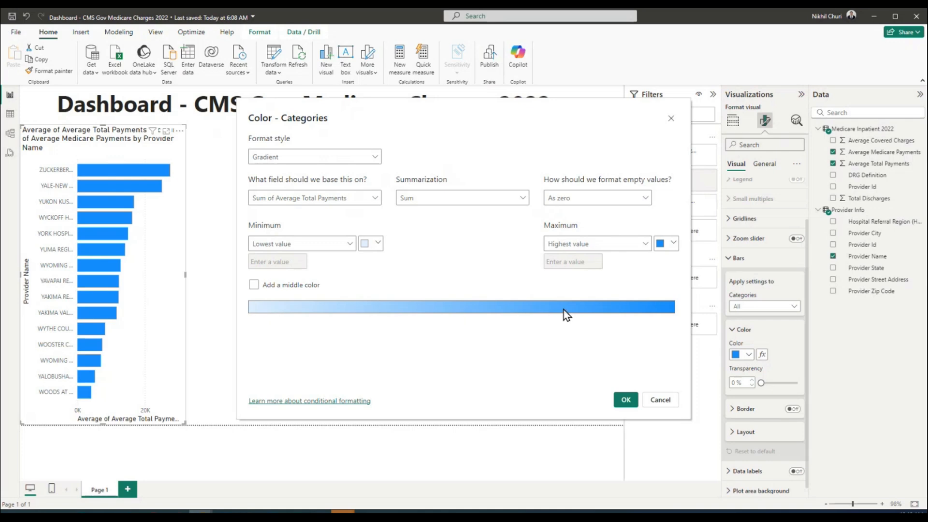
left_click(622, 400)
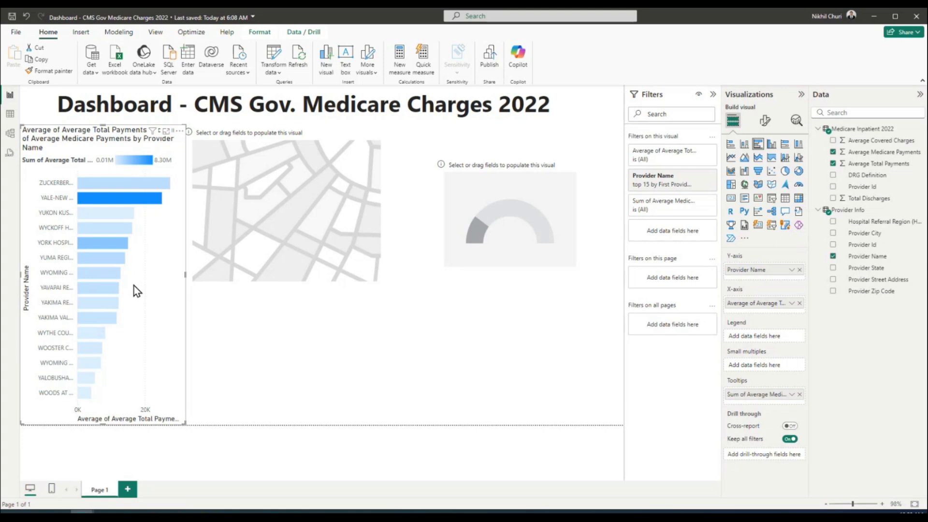
left_click(302, 242)
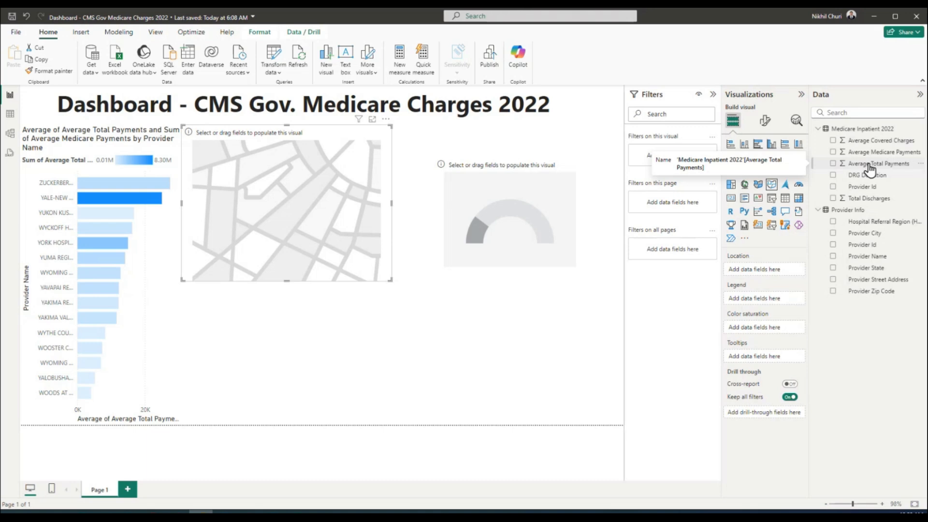
Put Average Total Payments into the map's colour saturation and Provider State as its location
left_click_drag(870, 168, 312, 216)
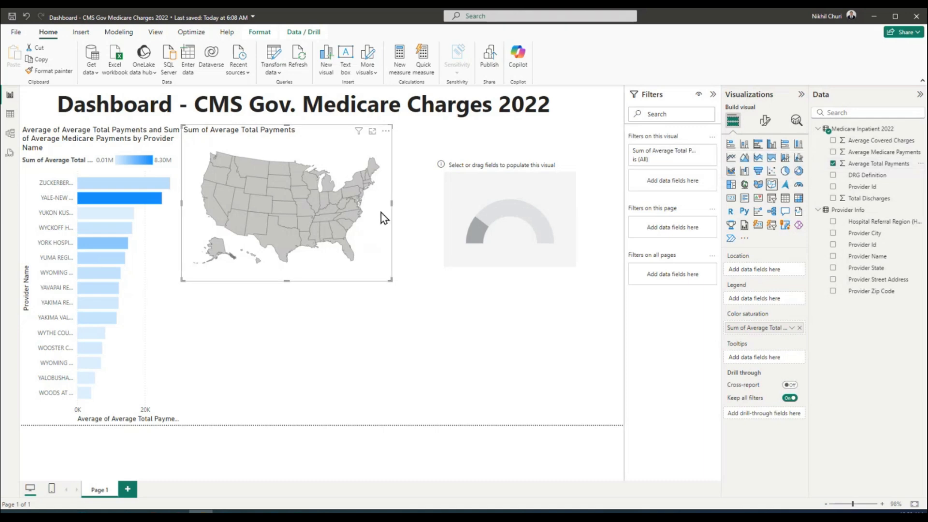
mouse_move(280, 241)
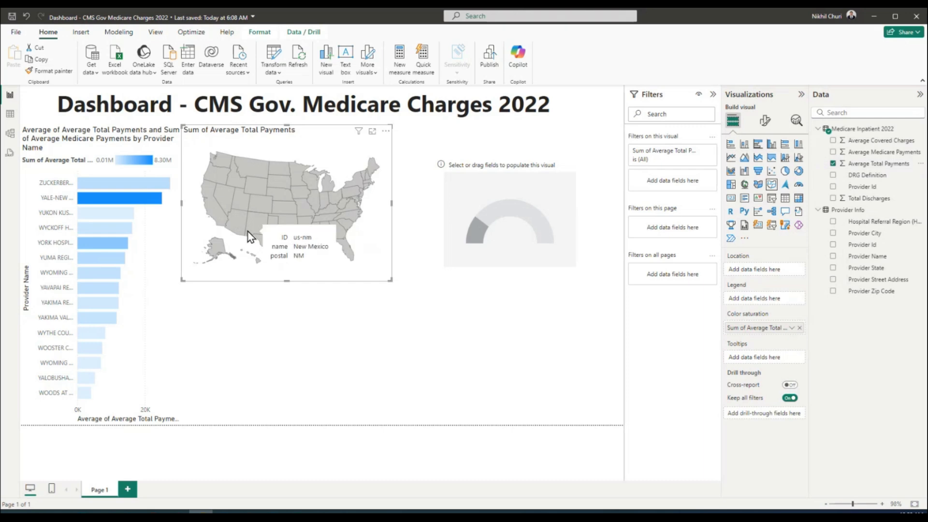
mouse_move(244, 225)
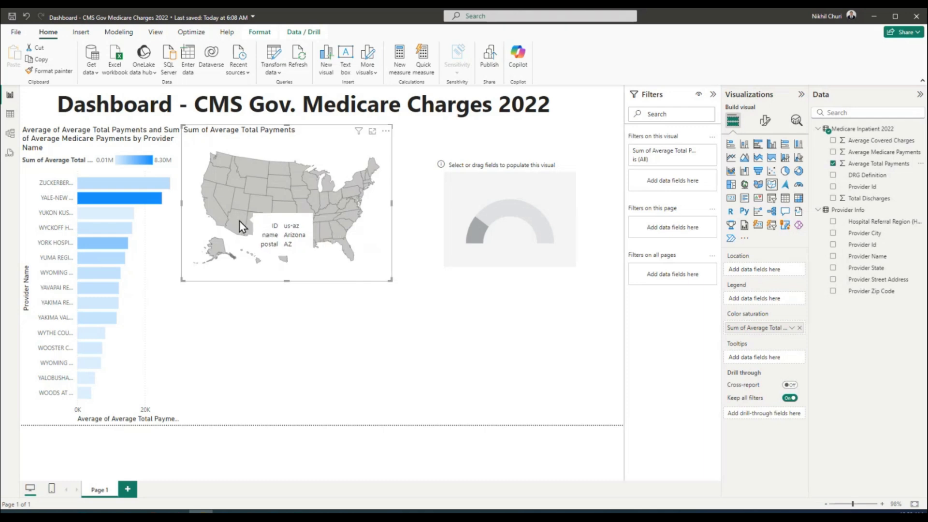
mouse_move(234, 261)
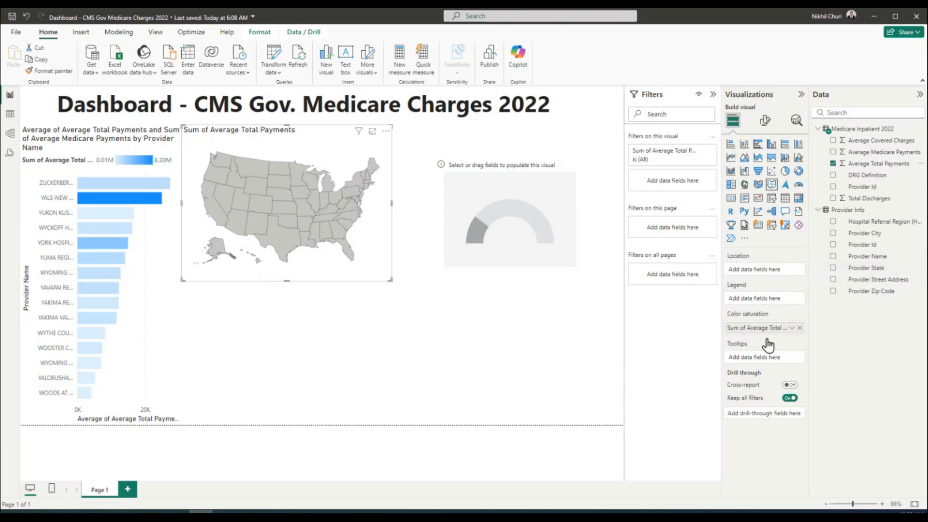
mouse_move(287, 247)
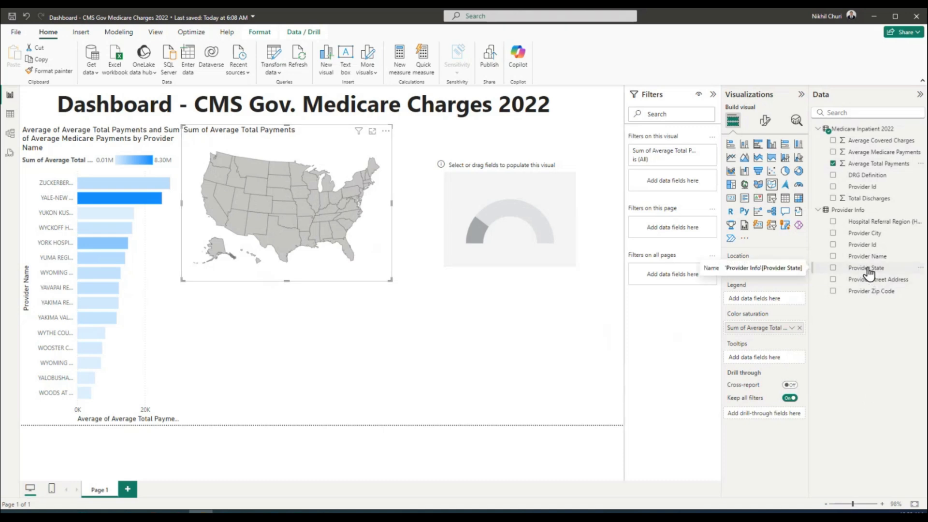
mouse_move(869, 274)
left_mouse_down()
mouse_move(800, 278)
mouse_move(773, 269)
left_mouse_up()
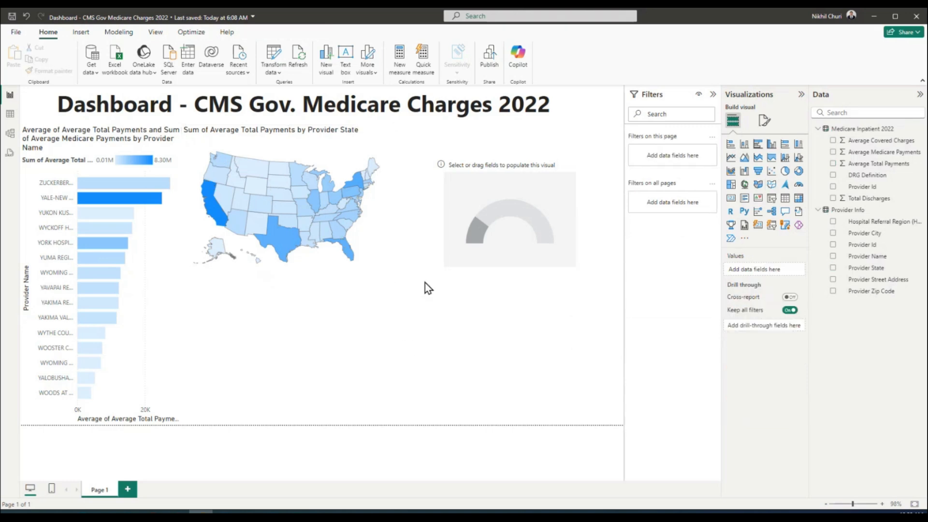
Check state values on the map, confirming California is darkest at 280,247,151.13
left_click(381, 228)
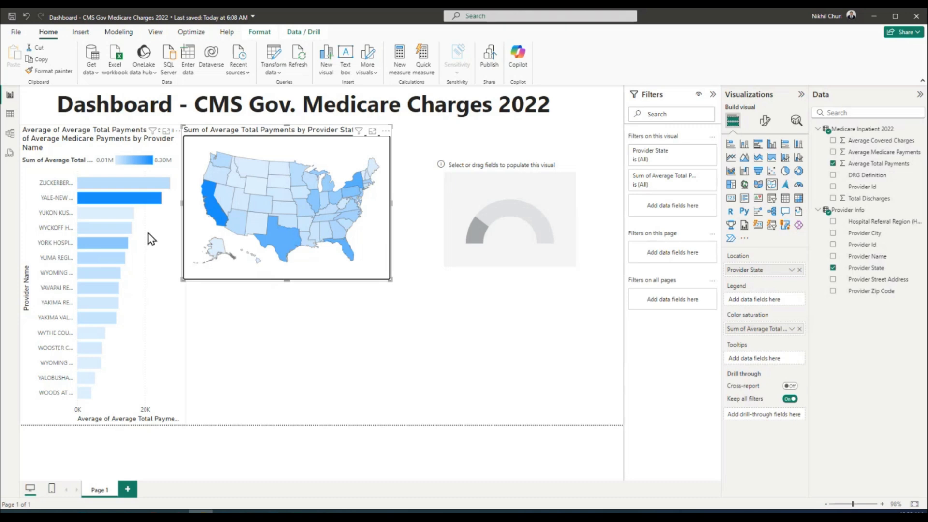
mouse_move(214, 212)
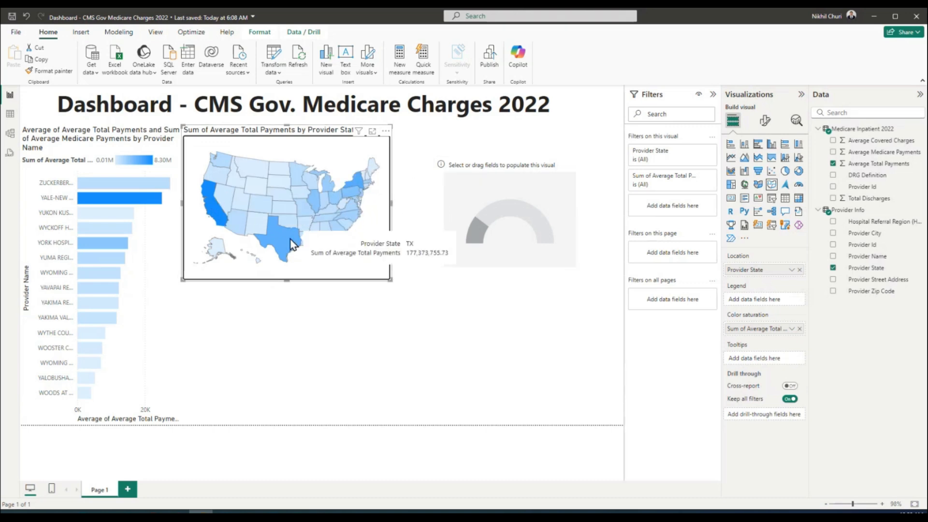
mouse_move(356, 188)
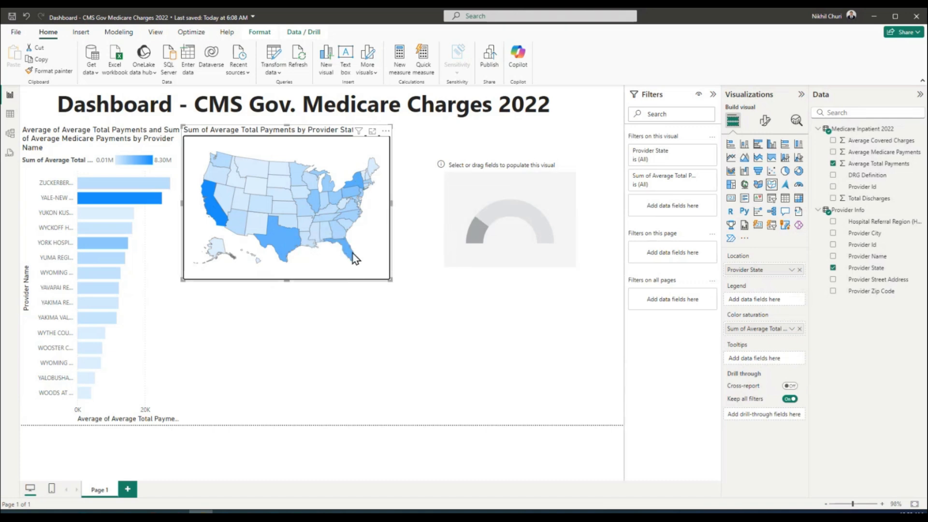
mouse_move(352, 259)
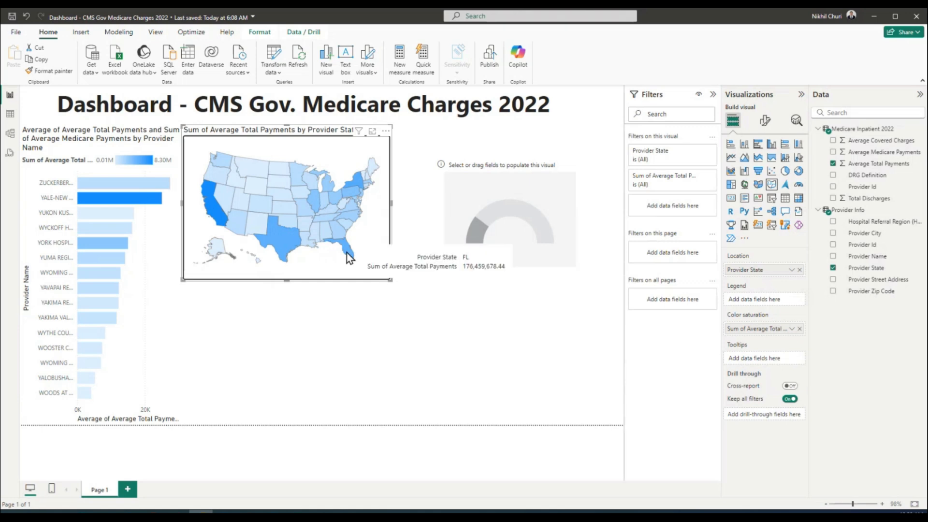
mouse_move(315, 208)
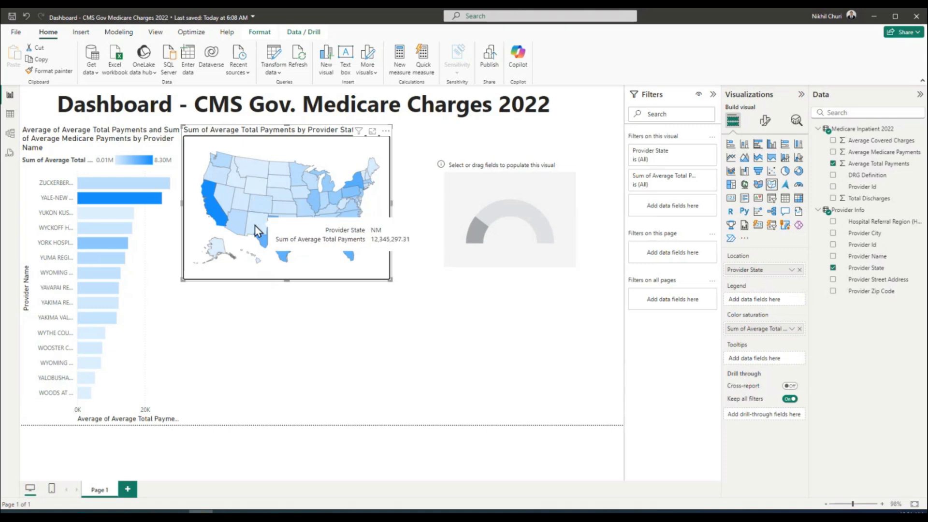
mouse_move(284, 260)
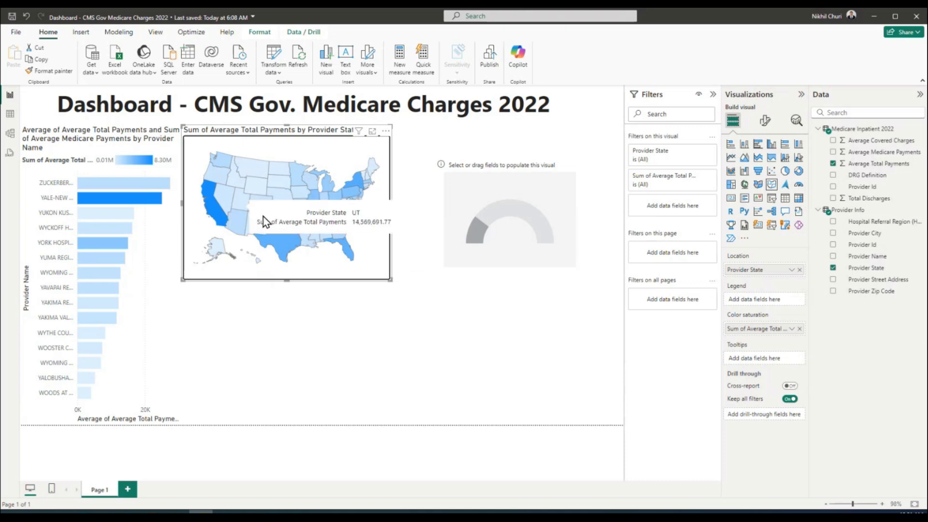
mouse_move(261, 164)
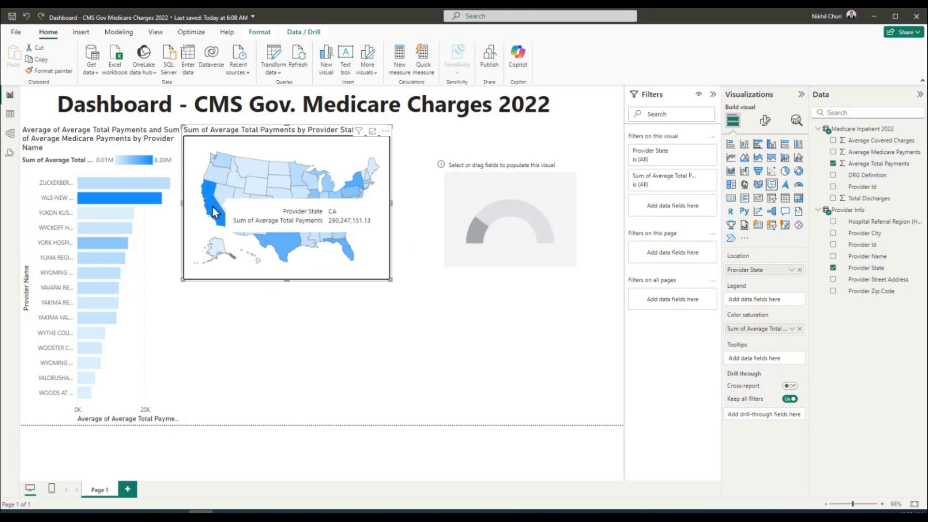
Move the empty gauge below the state map and resize it to fill the space toward the page bottom
left_click(459, 185)
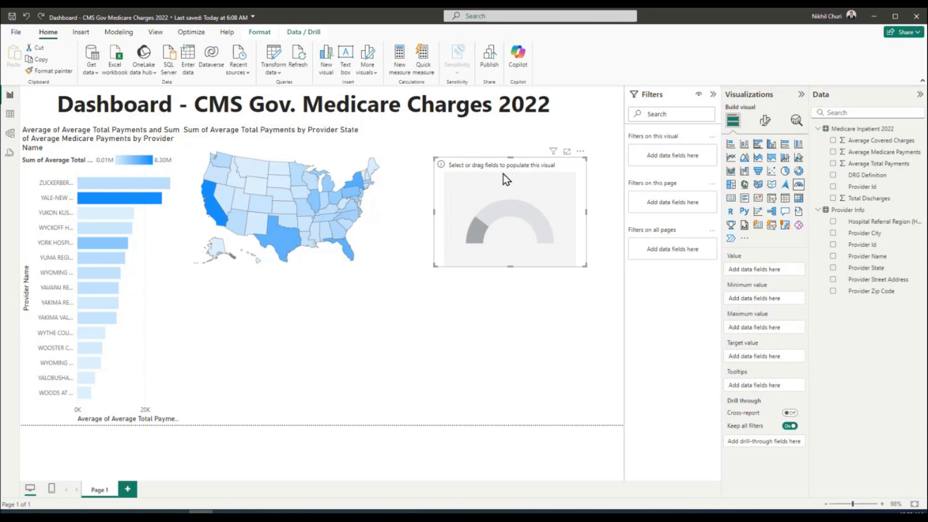
left_click_drag(571, 179, 286, 301)
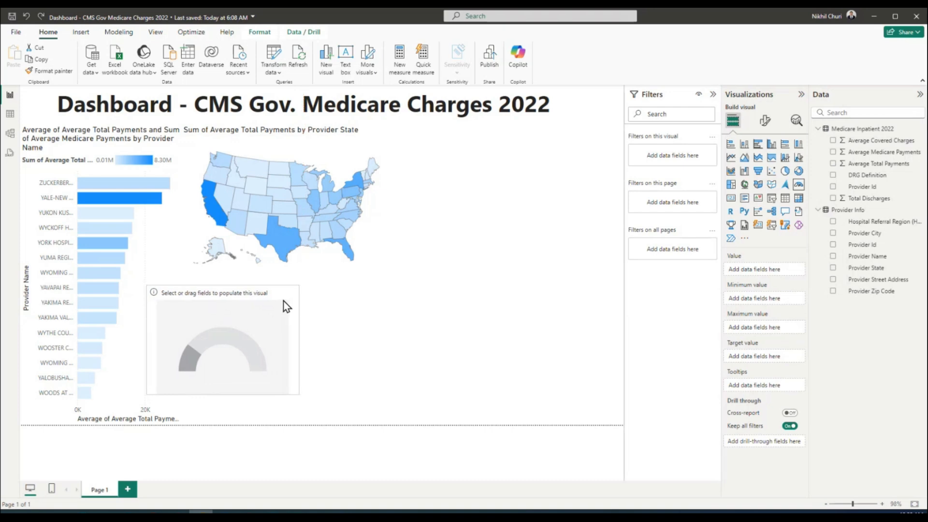
left_click_drag(298, 390, 375, 414)
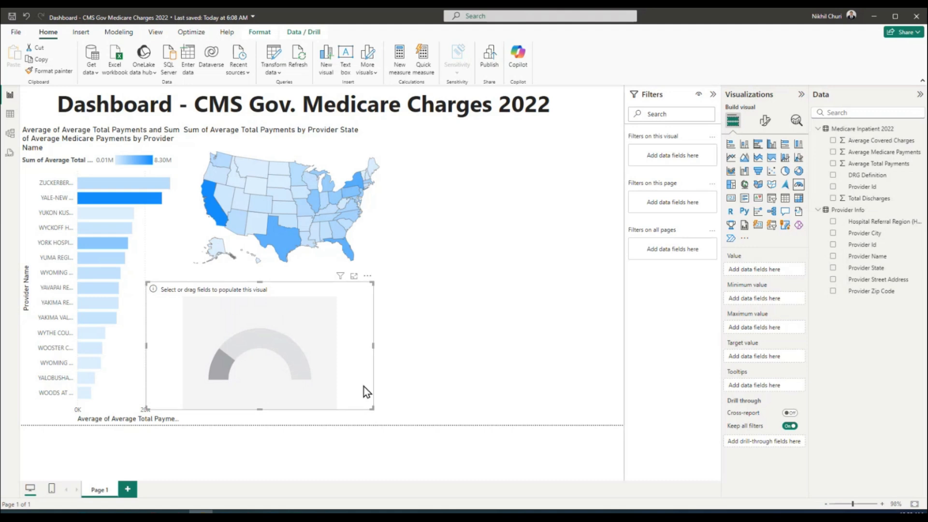
left_click(152, 259)
left_click(338, 316)
mouse_move(308, 289)
left_mouse_down()
mouse_move(322, 292)
mouse_move(310, 295)
left_mouse_up()
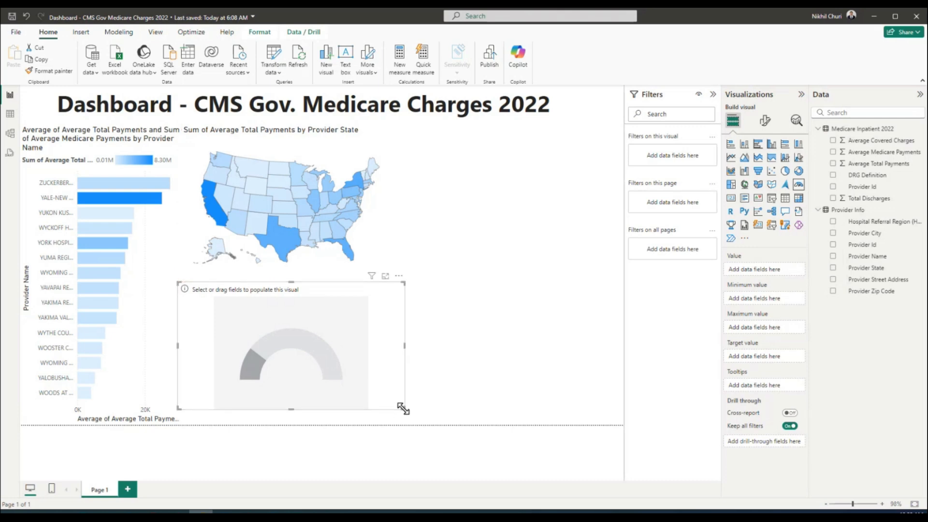
left_click_drag(404, 409, 412, 424)
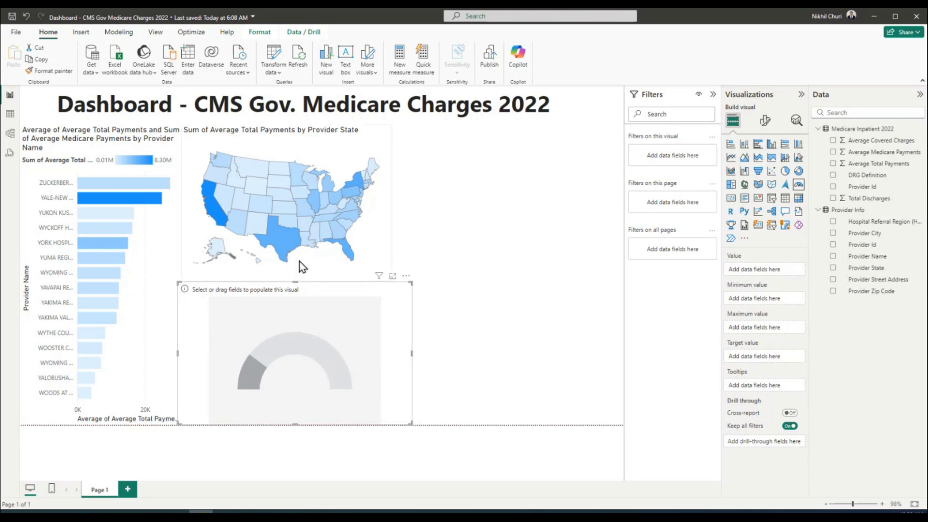
left_click_drag(296, 281, 300, 326)
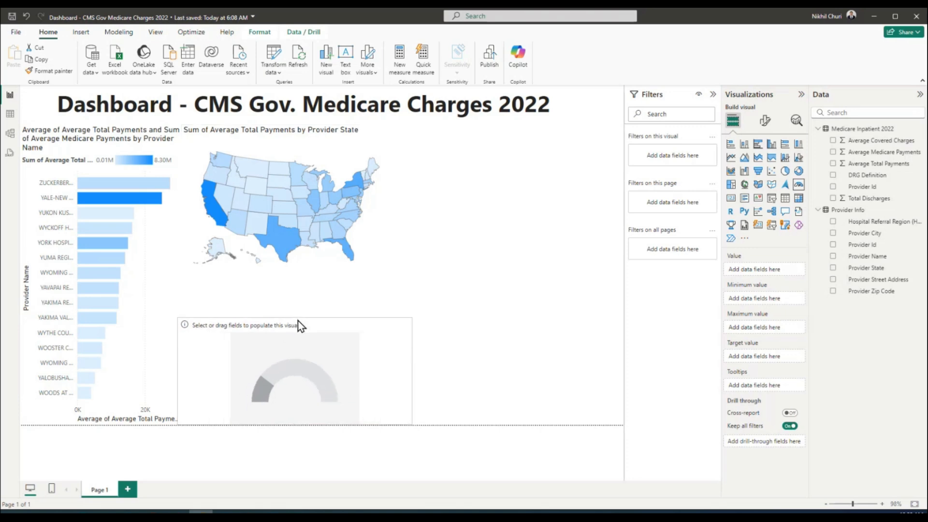
Enlarge the state map by dragging its corner handle
left_click(303, 257)
left_click_drag(391, 280, 411, 317)
left_click(397, 366)
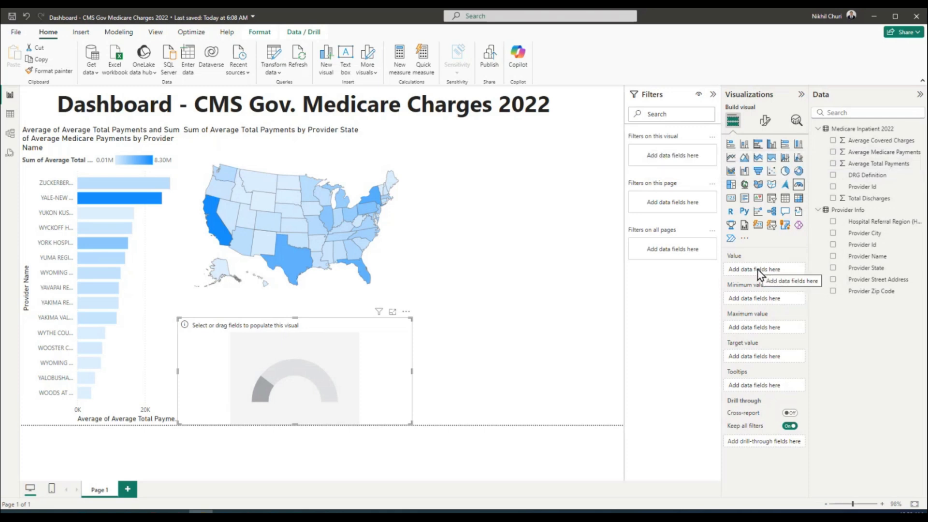
Set the gauge Value to Average Total Payments and Target value to Average Medicare Payments
left_click_drag(875, 164, 781, 267)
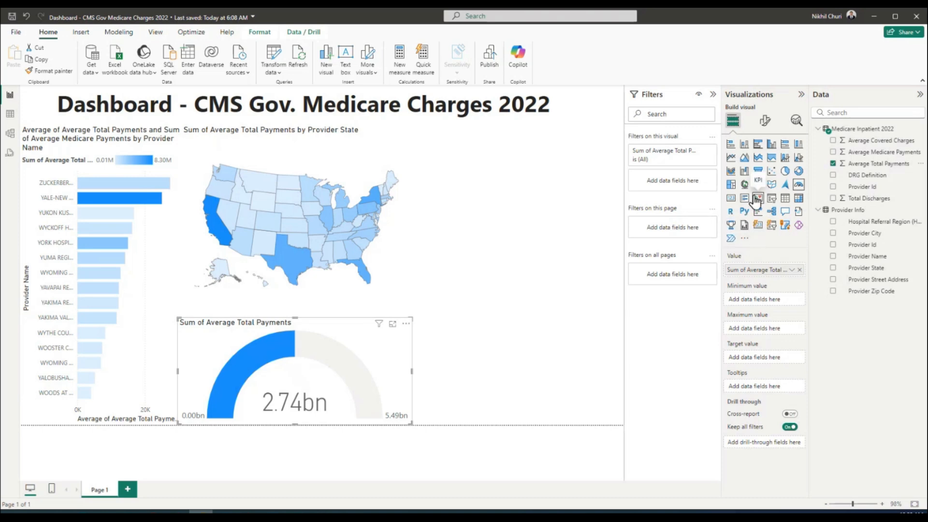
mouse_move(872, 163)
left_mouse_down()
mouse_move(796, 183)
mouse_move(800, 322)
mouse_move(787, 352)
mouse_move(770, 359)
left_mouse_up()
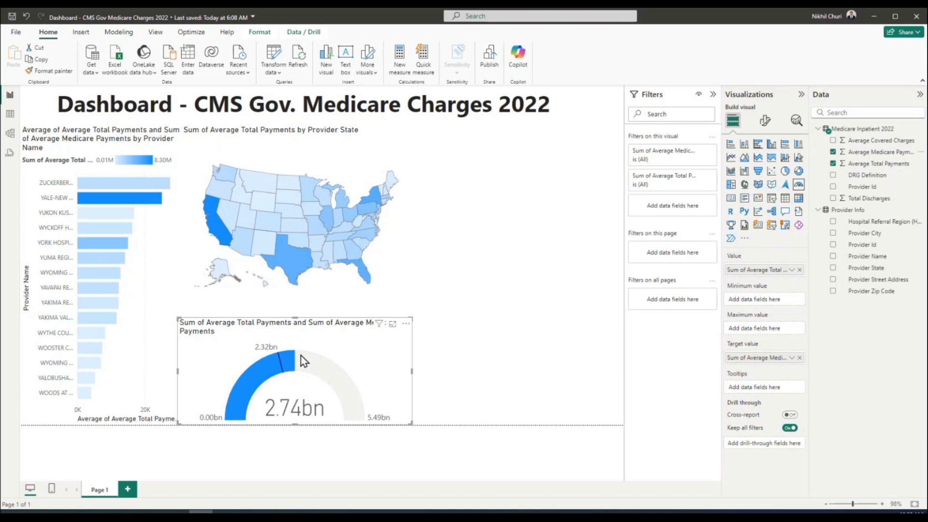
mouse_move(296, 369)
mouse_move(293, 363)
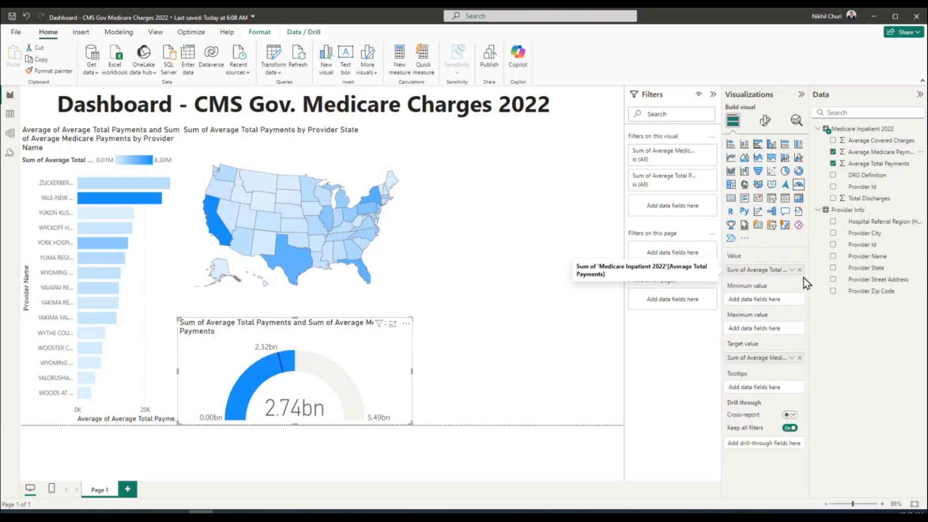
Change the gauge Value and Target value aggregations from Sum to Average (13.98K vs 11.82K)
left_click(792, 270)
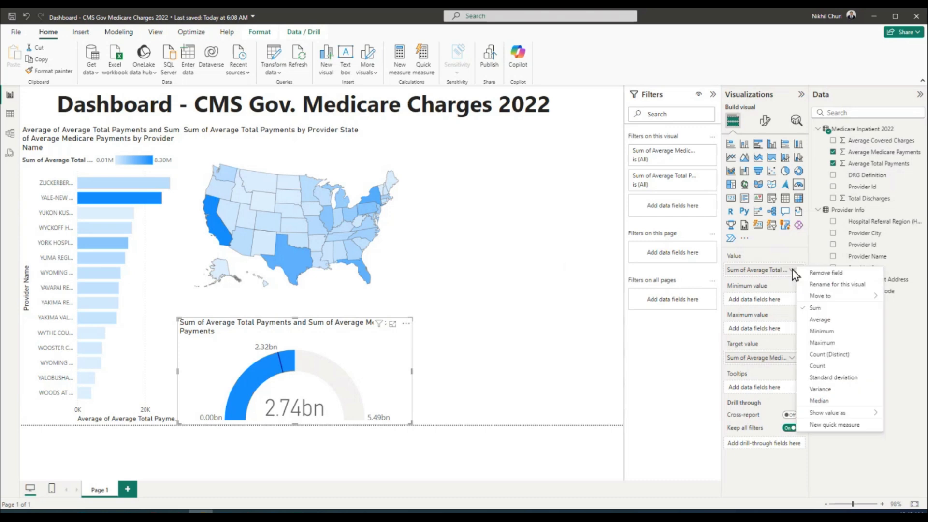
left_click(816, 316)
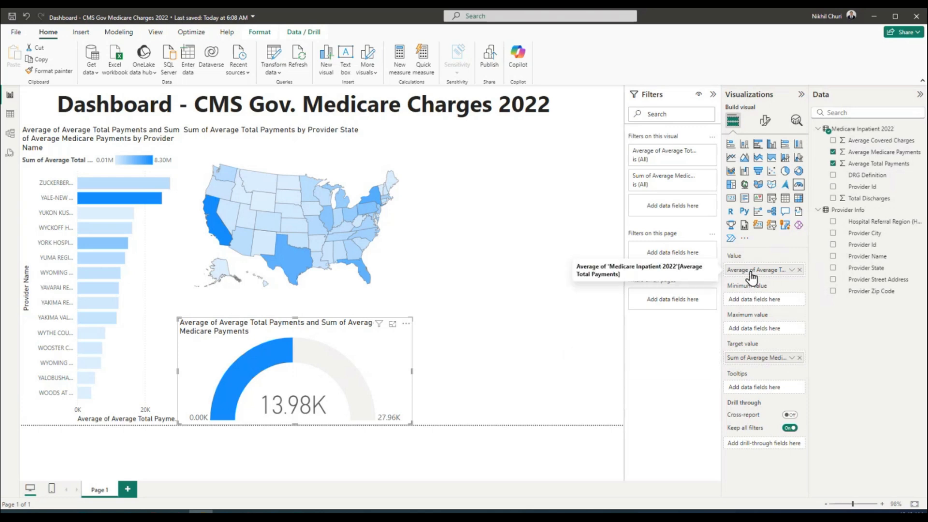
left_click(792, 358)
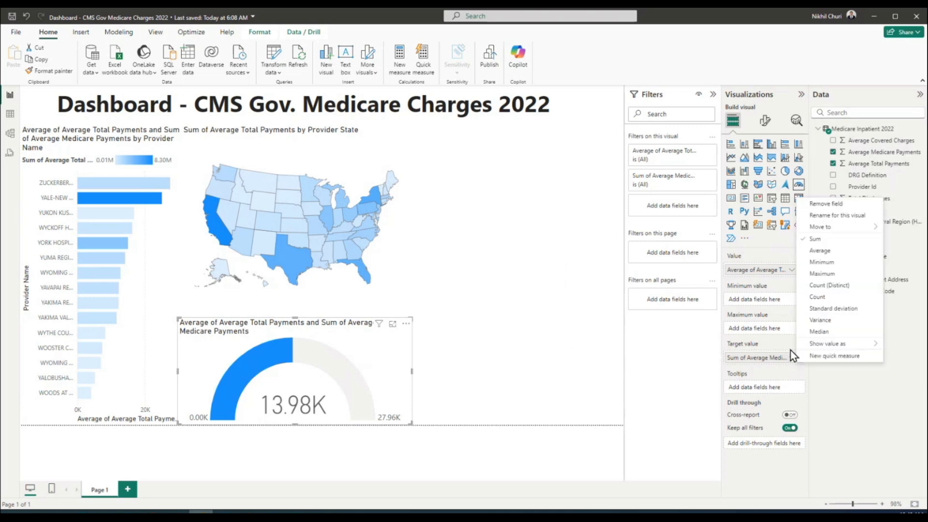
left_click(822, 251)
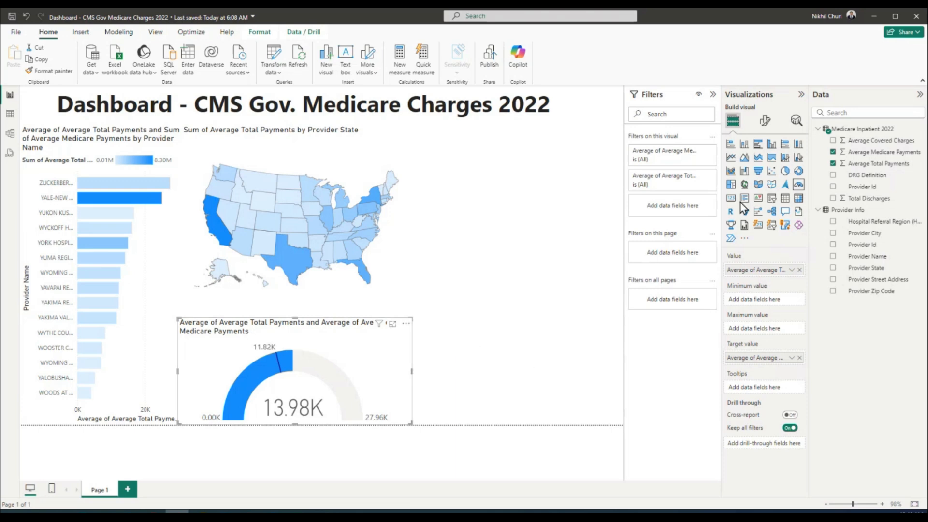
left_click(766, 127)
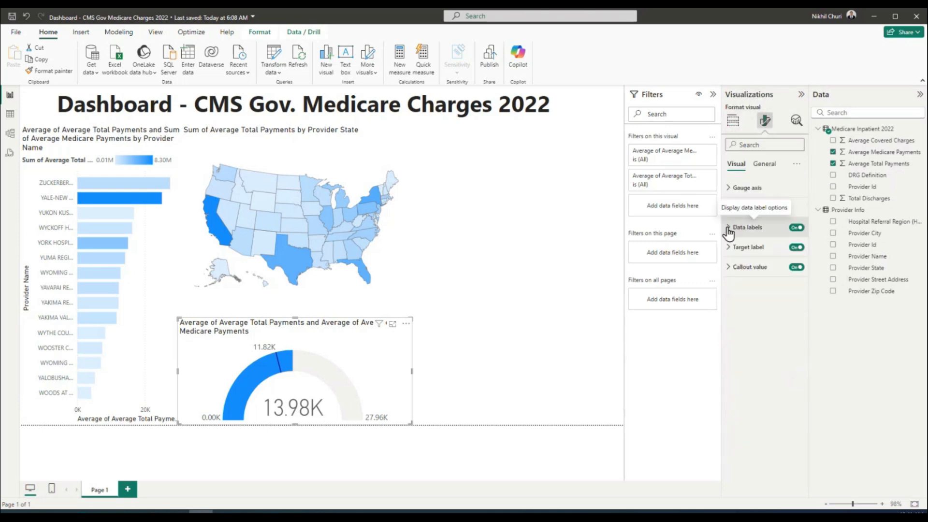
Replace the gauge title text with 'Average Payment vs. Medicare', centre it and make it bold
left_click(764, 164)
left_click(738, 207)
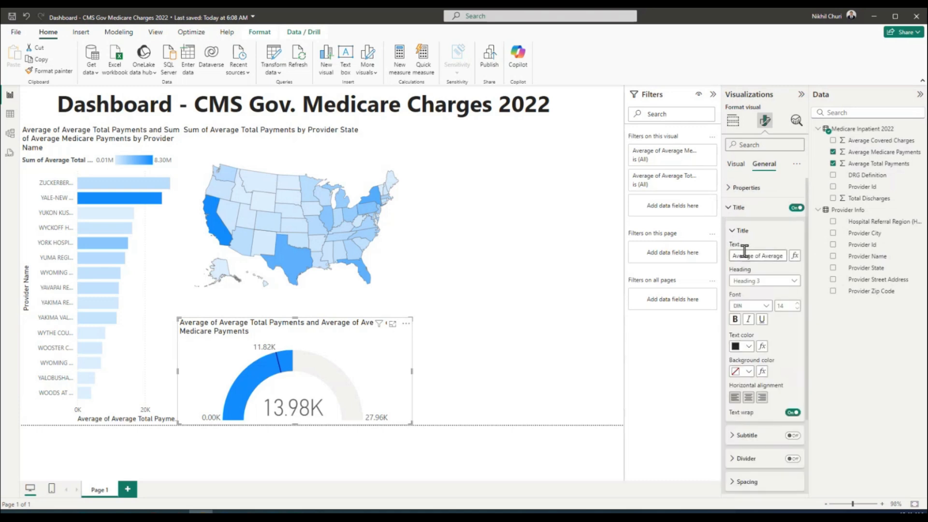
left_click_drag(730, 256, 795, 255)
key("BackSpace")
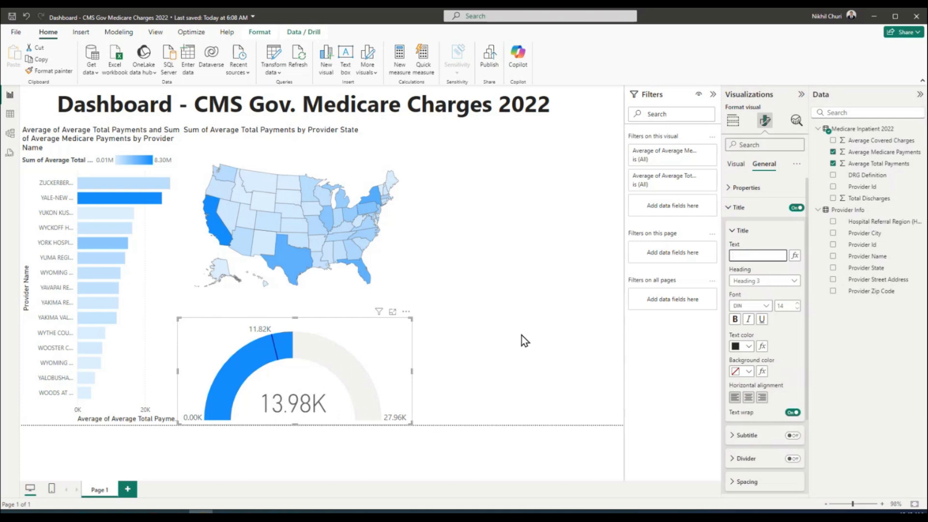
type("Average Payment vs. Medicare")
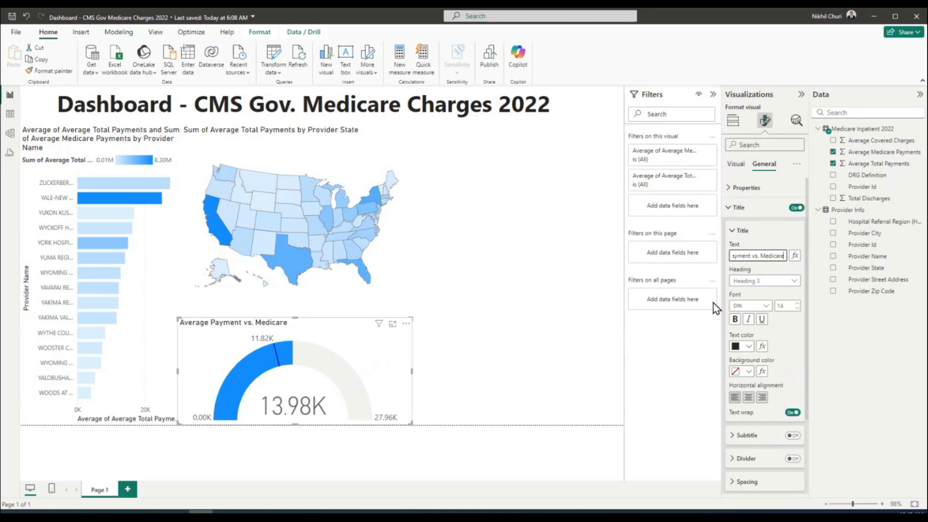
left_click(683, 378)
left_click(748, 397)
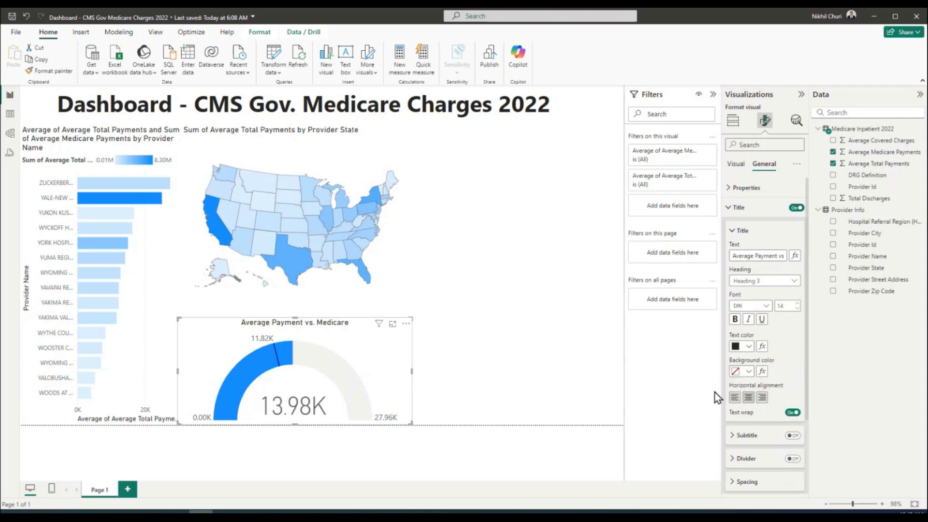
left_click(735, 319)
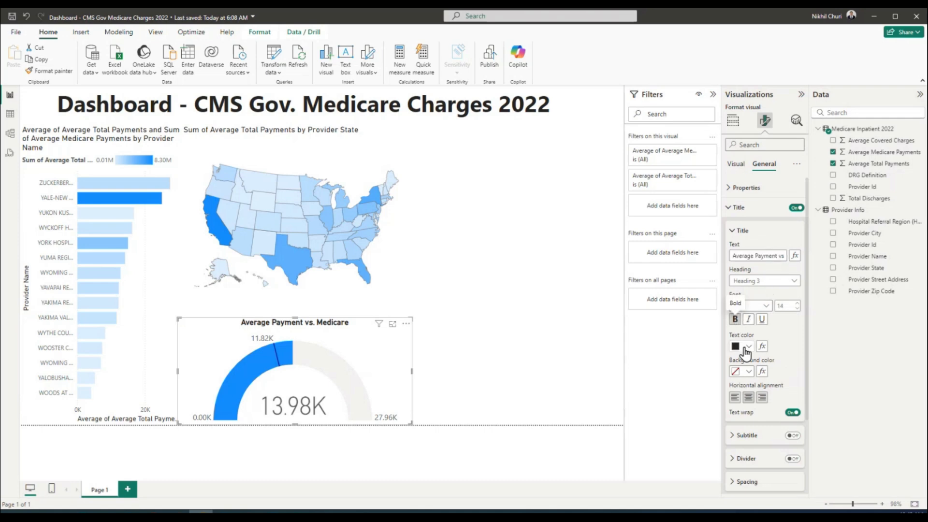
left_click(526, 361)
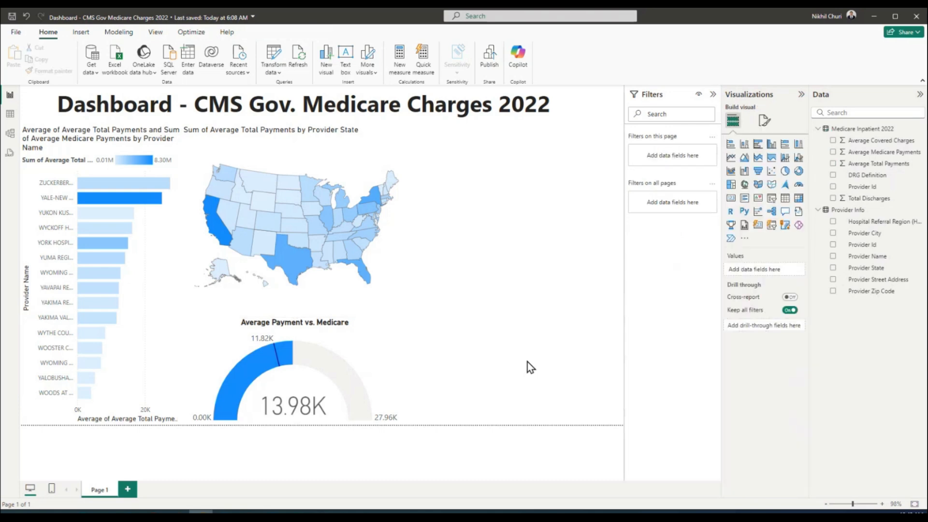
Cross-filter the page by the top provider's bar, then clear the filter again
left_click(379, 355)
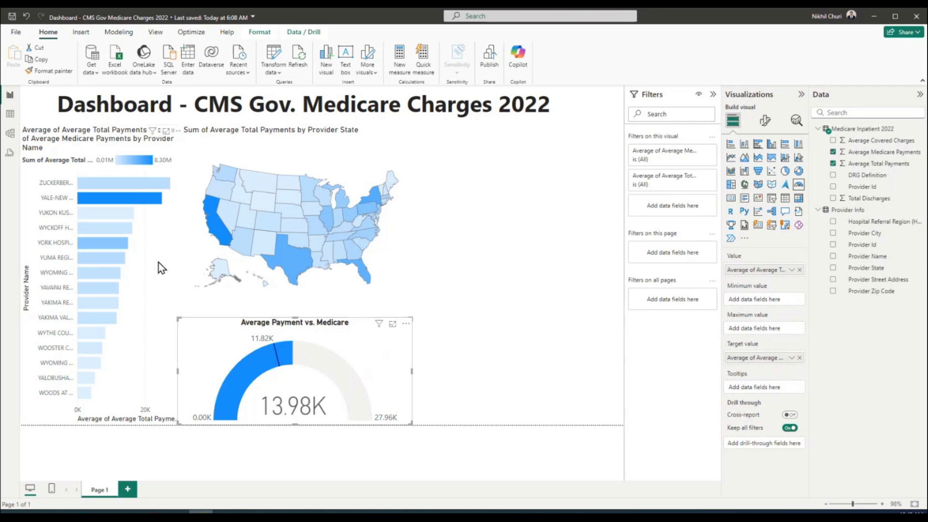
mouse_move(103, 184)
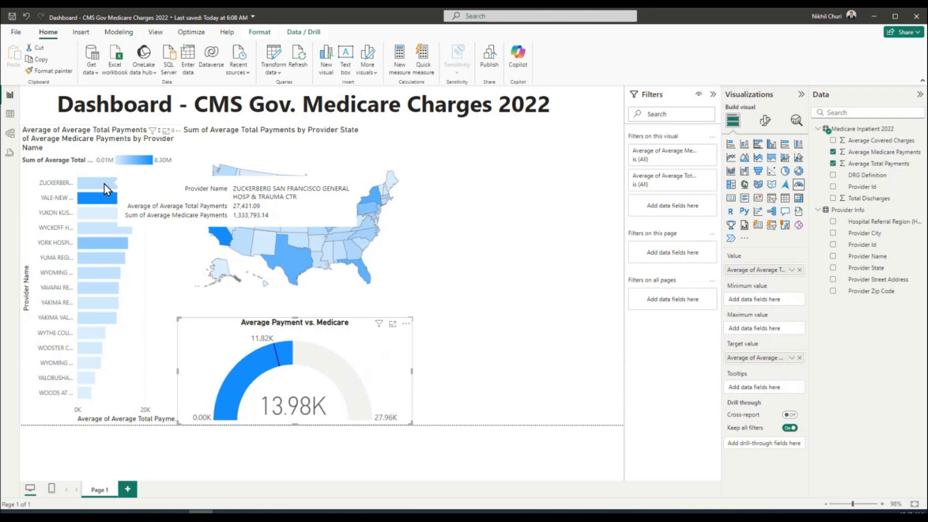
left_click(104, 184)
left_click(153, 256)
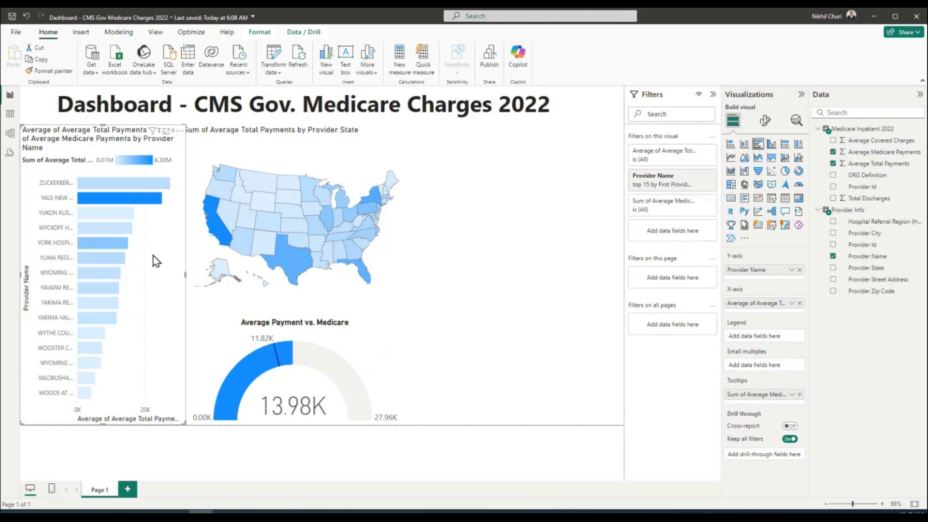
Switch the bar chart's Medicare payment tooltip from Sum to Average
mouse_move(109, 181)
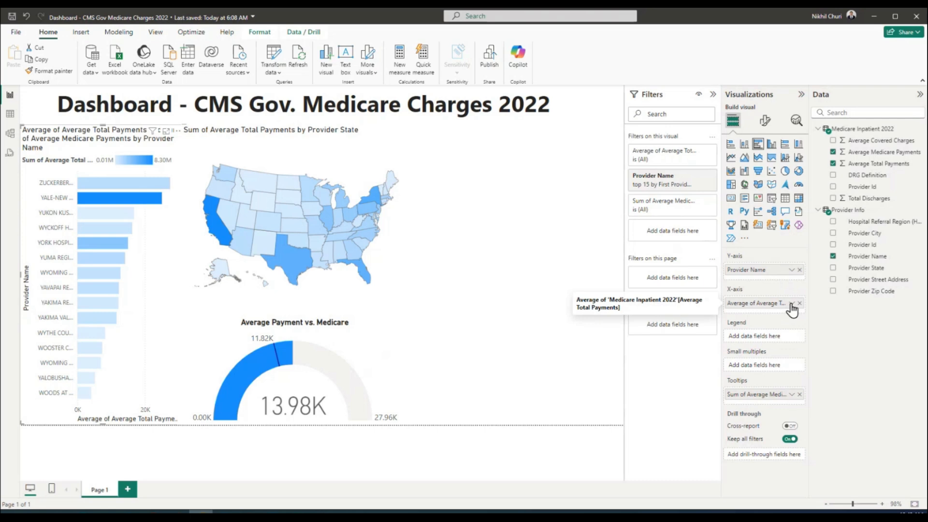
left_click(792, 394)
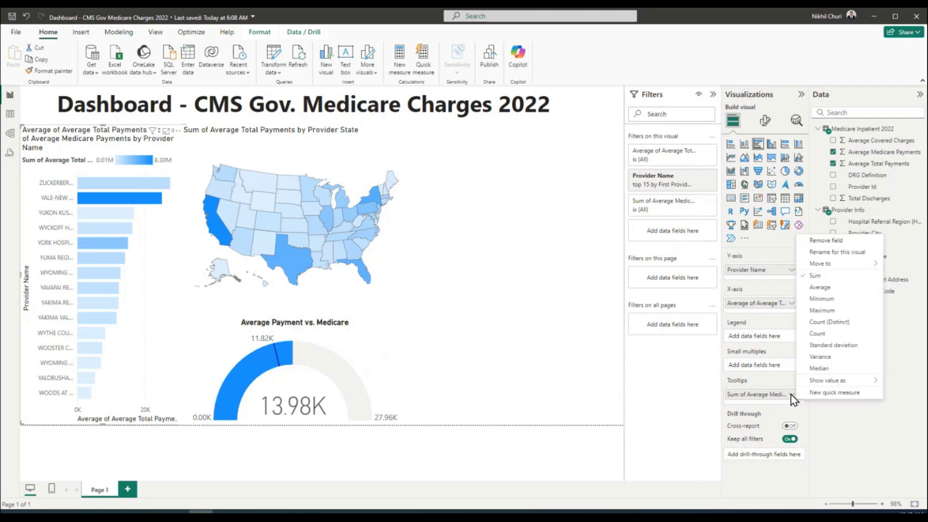
left_click(819, 289)
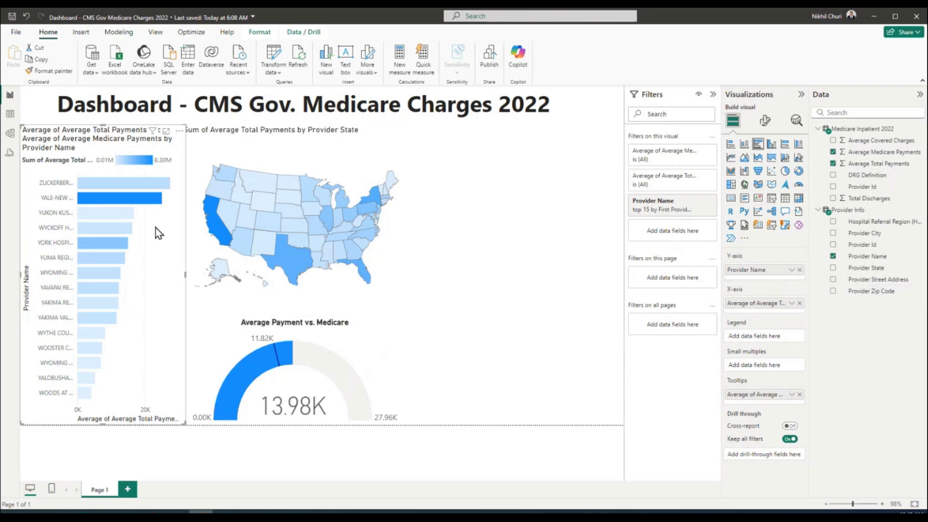
Cross-filter the page to the top provider, leaving only California on the map
mouse_move(139, 207)
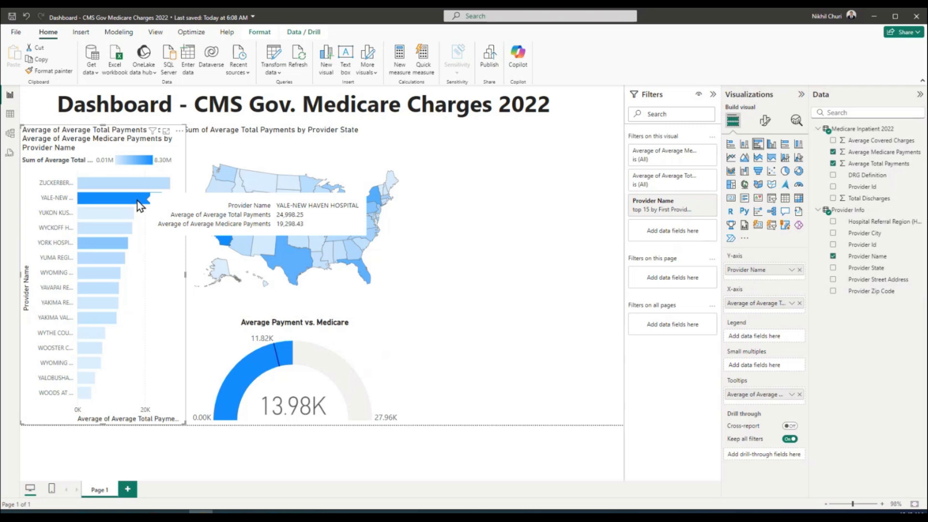
mouse_move(139, 185)
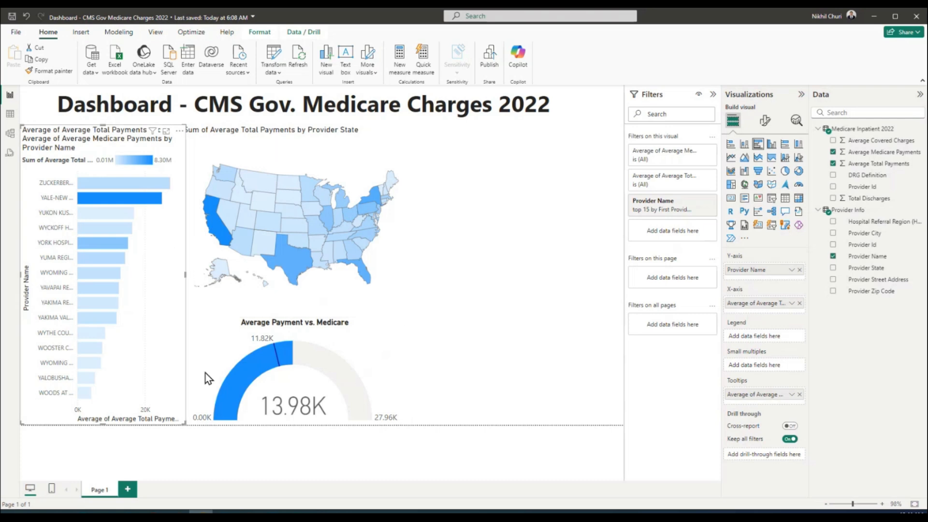
left_click(92, 184)
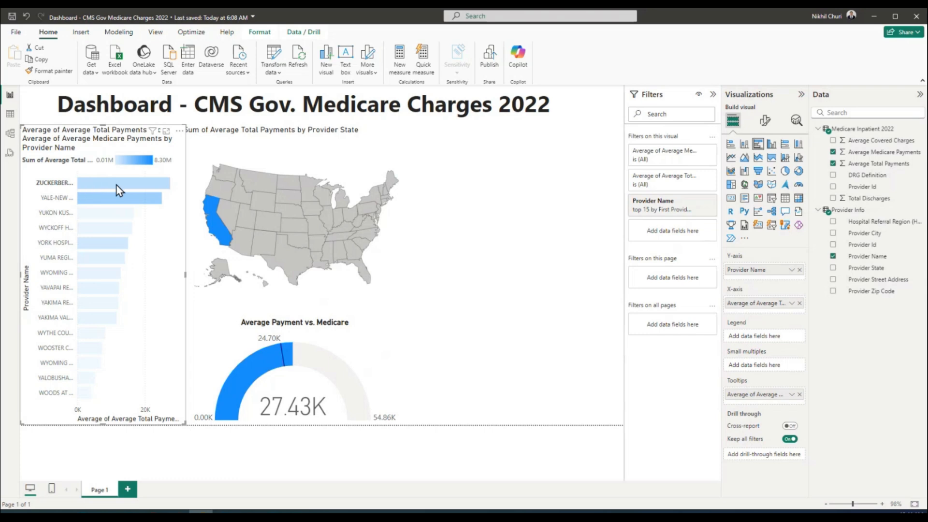
mouse_move(94, 185)
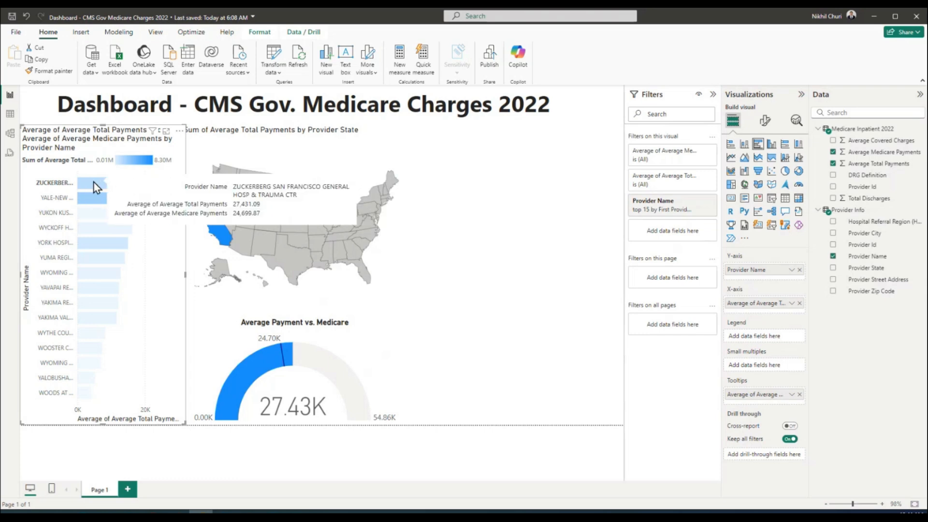
mouse_move(212, 214)
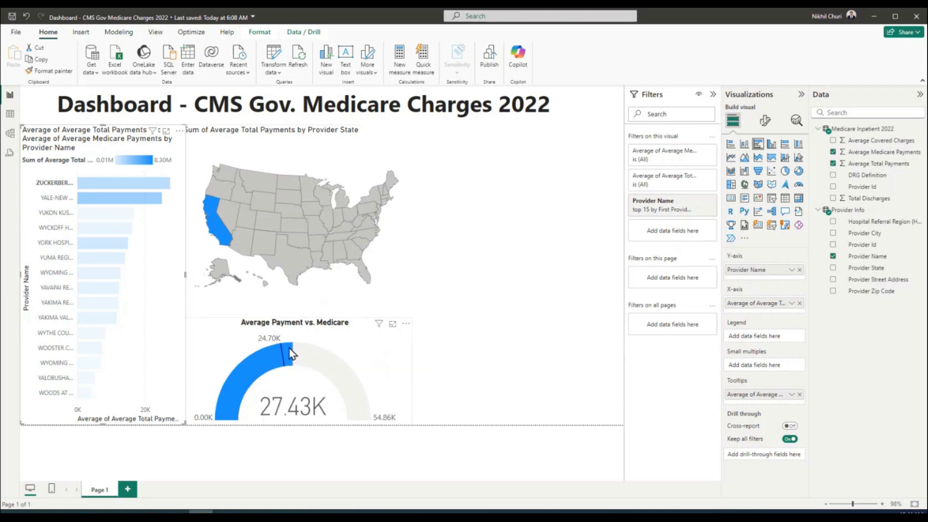
mouse_move(291, 354)
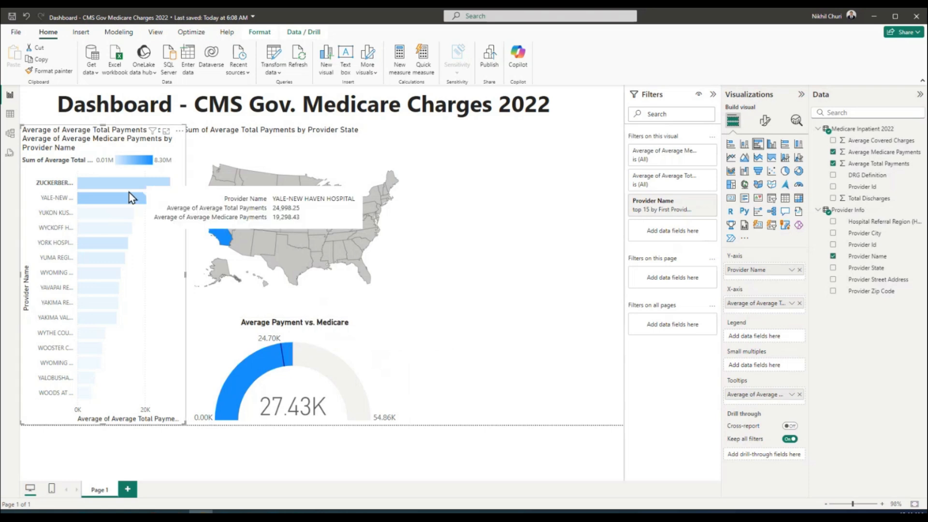
left_click(105, 198)
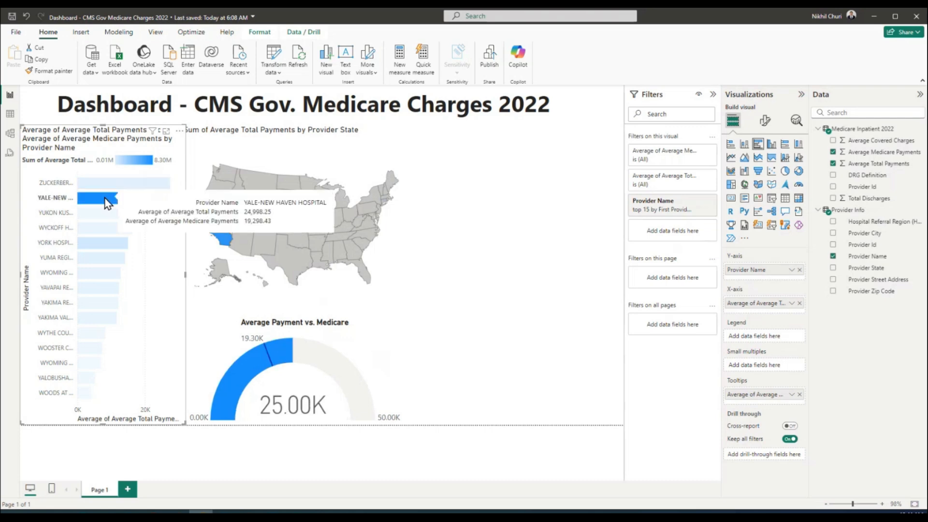
left_click_drag(105, 198, 139, 199)
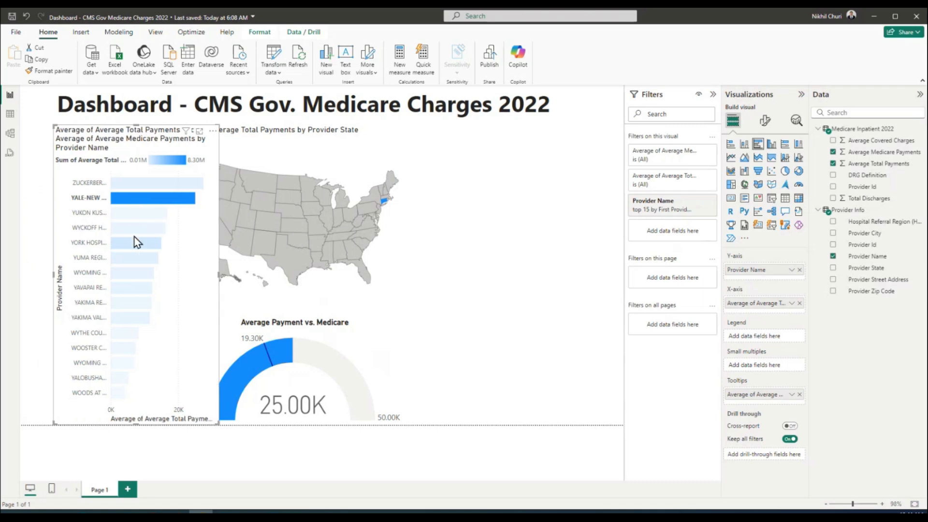
left_click(27, 16)
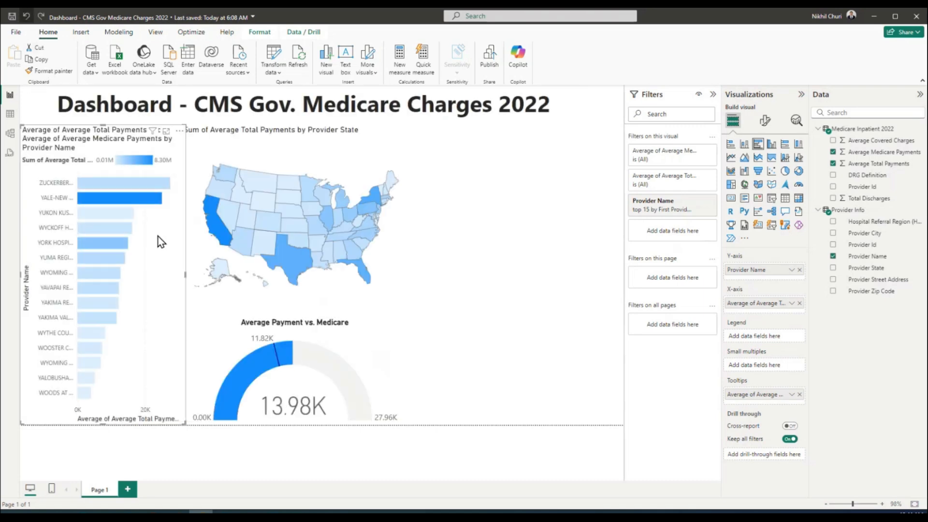
left_click(136, 202)
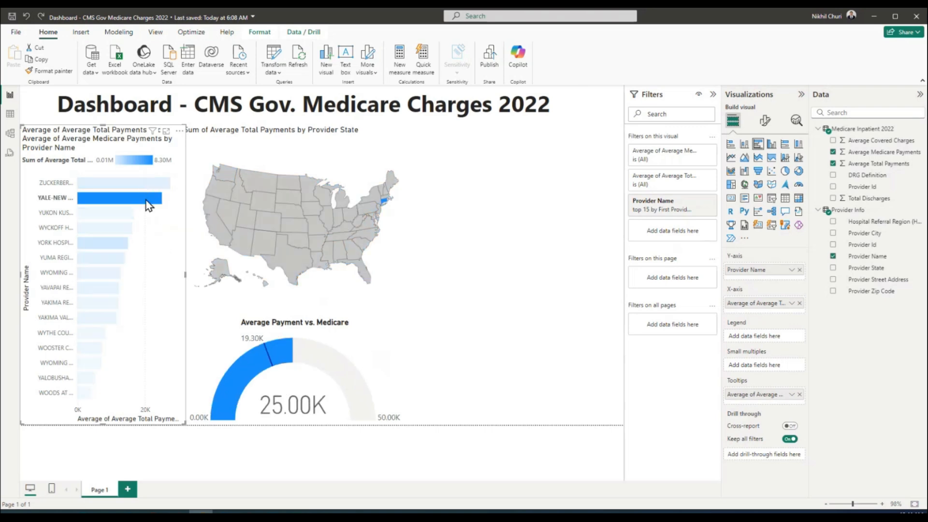
mouse_move(149, 205)
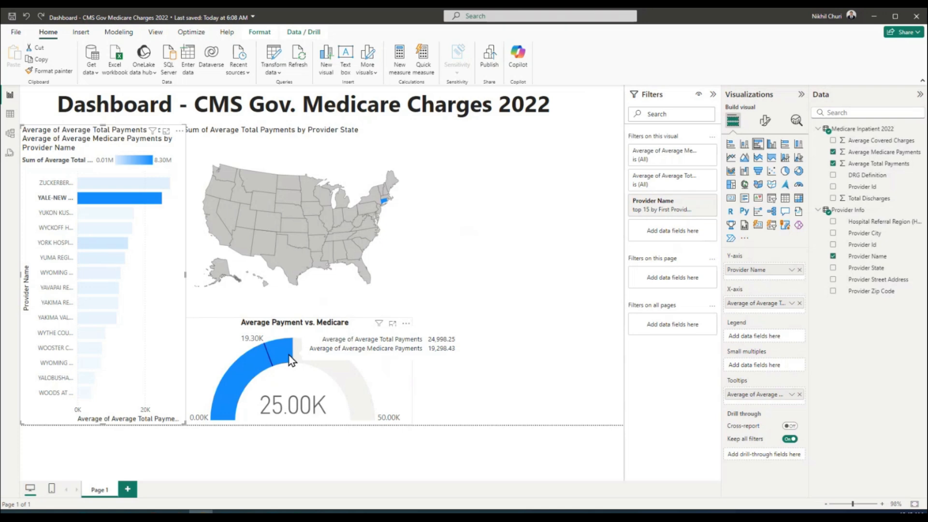
left_click(94, 213)
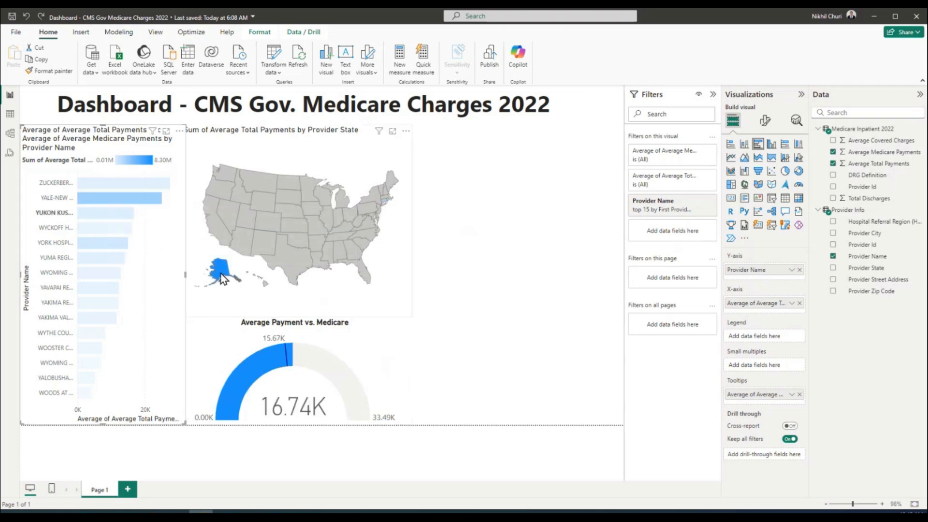
mouse_move(220, 276)
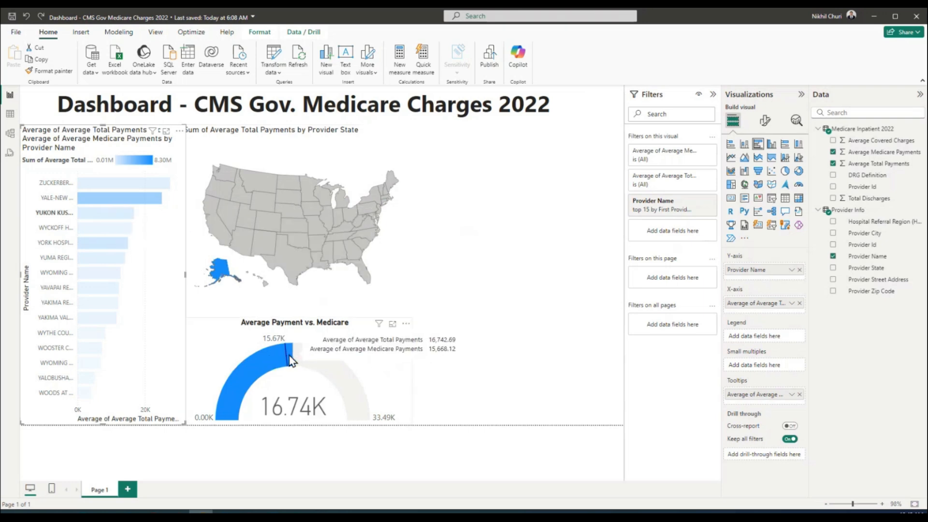
left_click(115, 227)
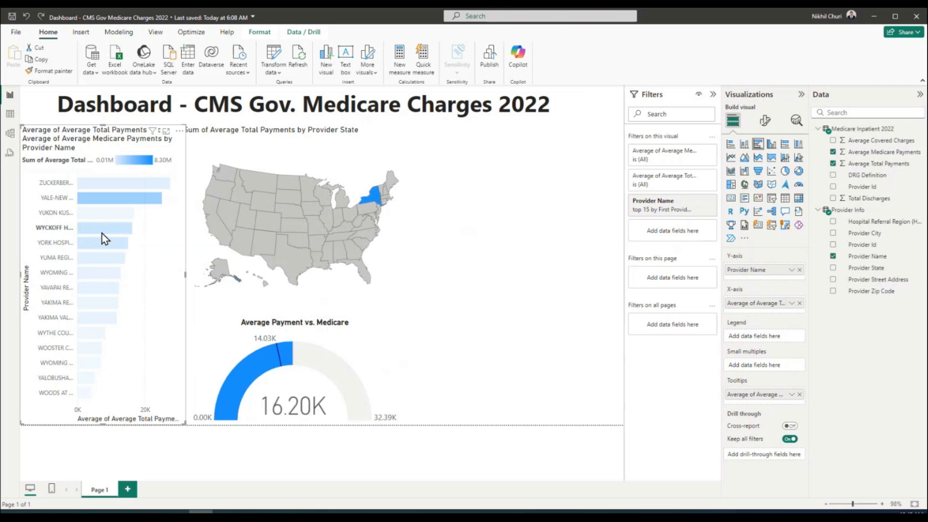
mouse_move(103, 234)
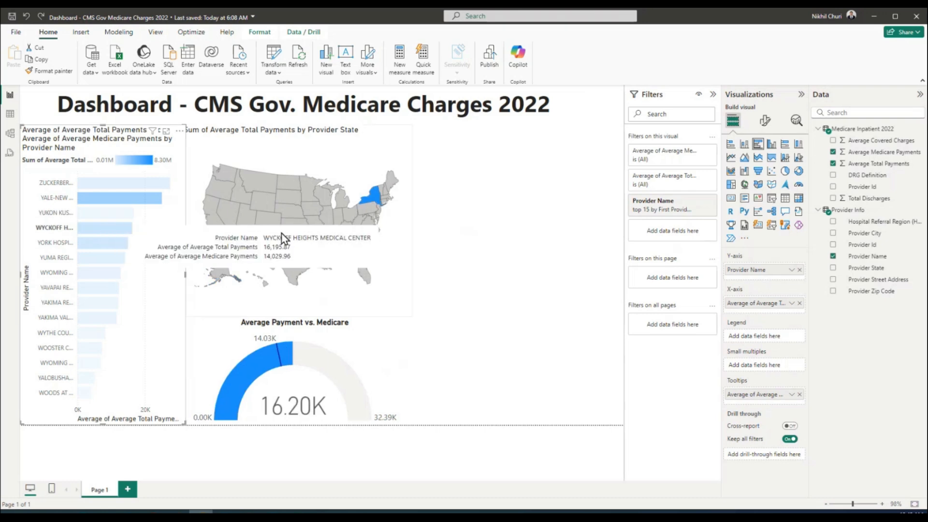
mouse_move(375, 198)
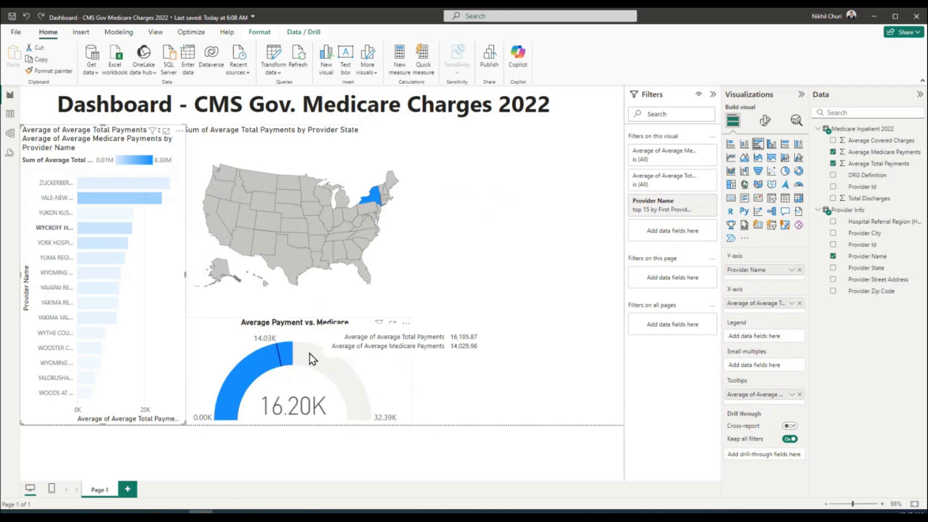
mouse_move(250, 328)
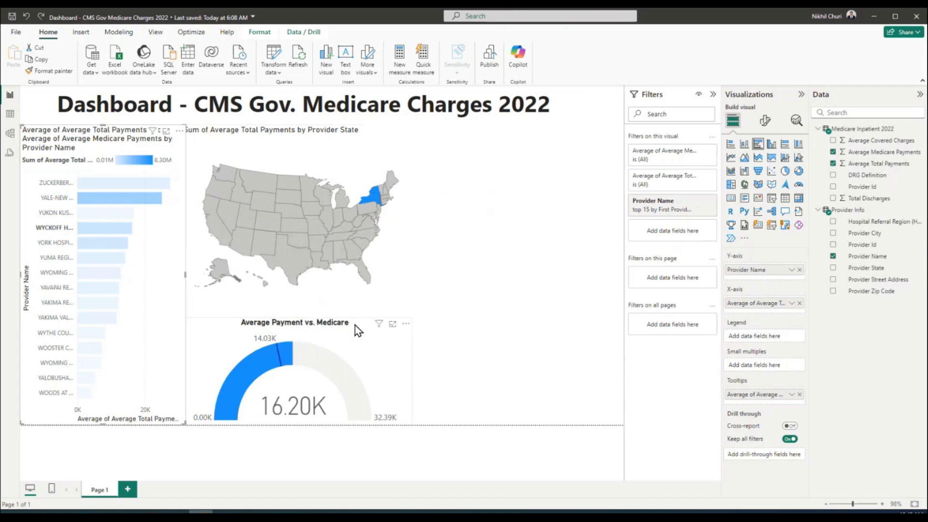
left_click(95, 243)
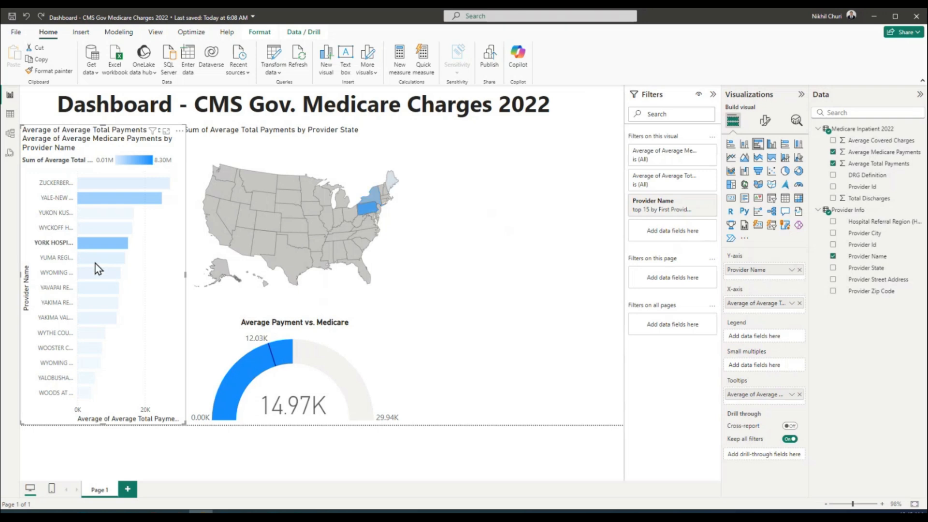
mouse_move(366, 214)
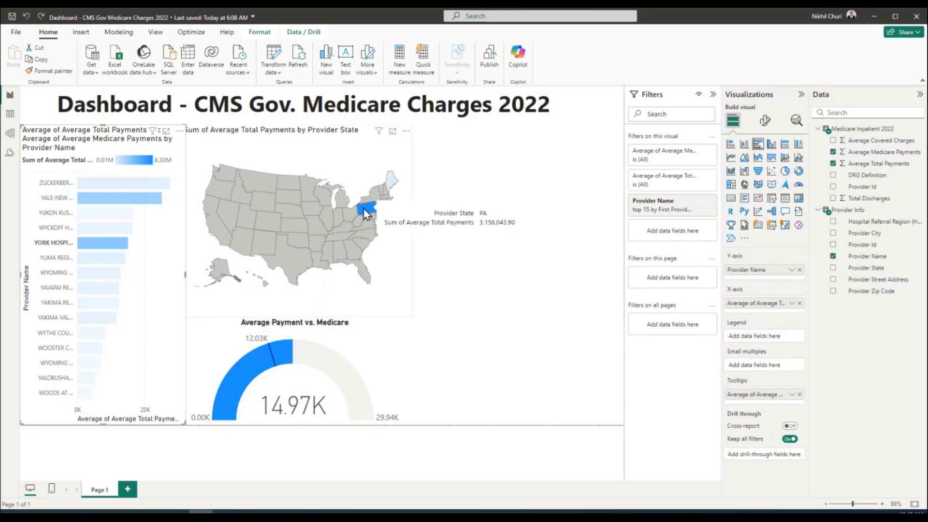
left_click(100, 257)
left_click(109, 275)
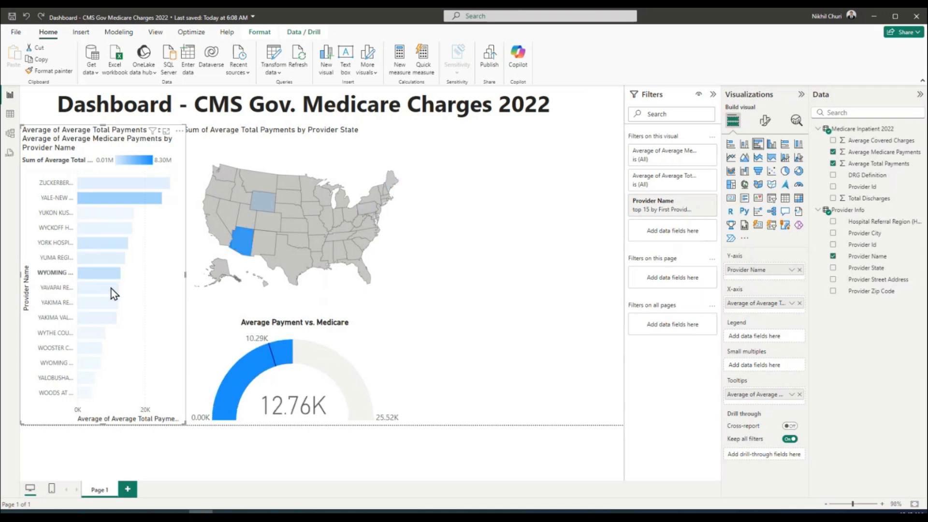
left_click(109, 289)
left_click(105, 305)
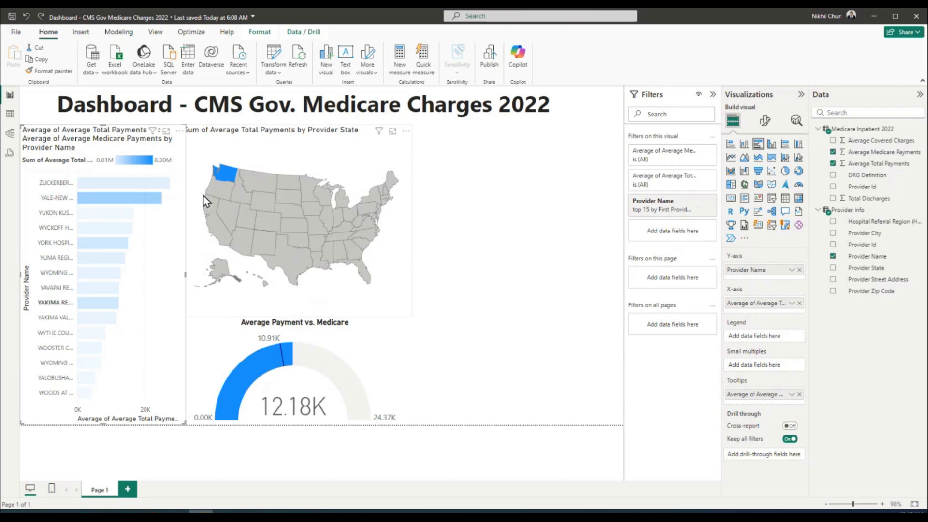
left_click(172, 260)
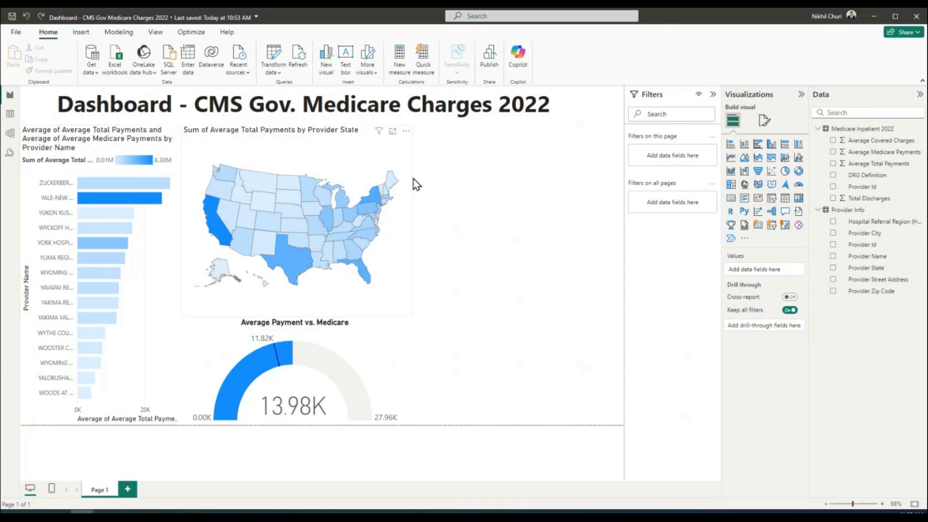
Delete the first 'Average of' from the provider bar chart's title text
left_click(162, 236)
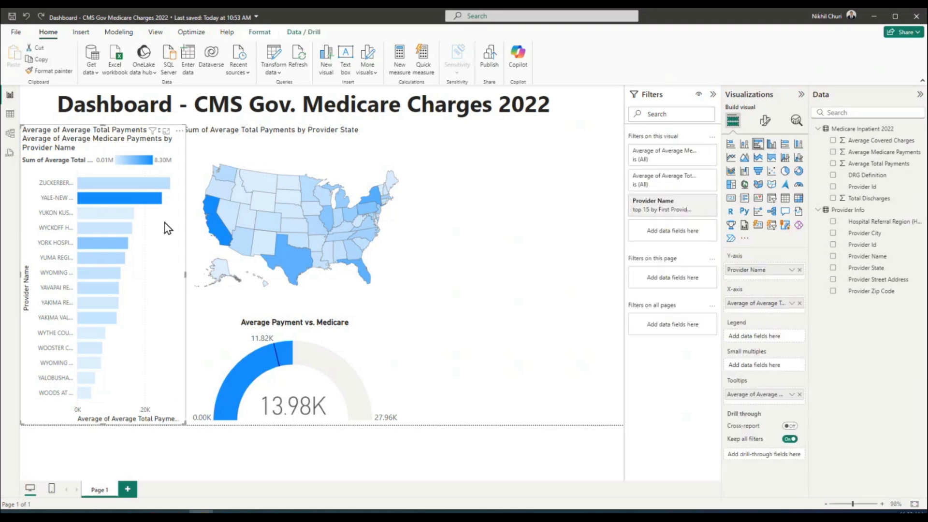
left_click(766, 121)
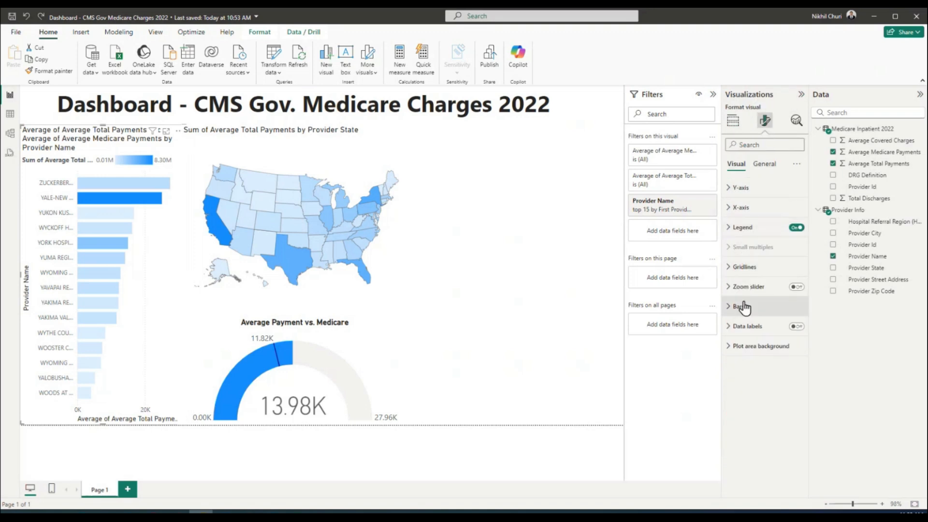
left_click(749, 326)
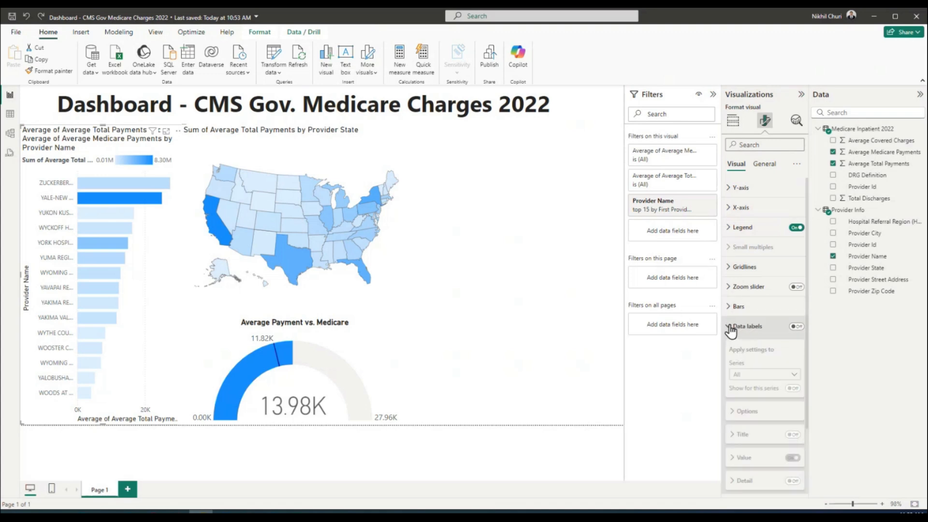
left_click(732, 326)
left_click(765, 165)
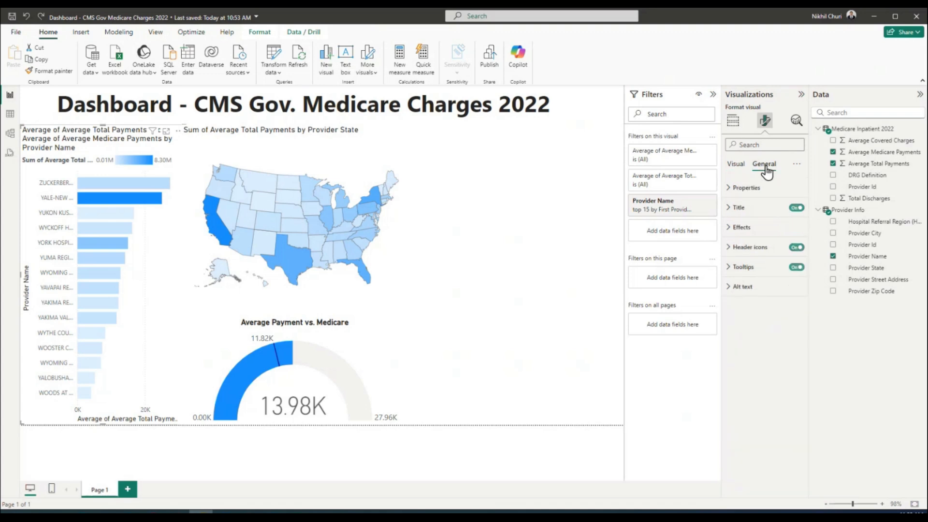
left_click(730, 209)
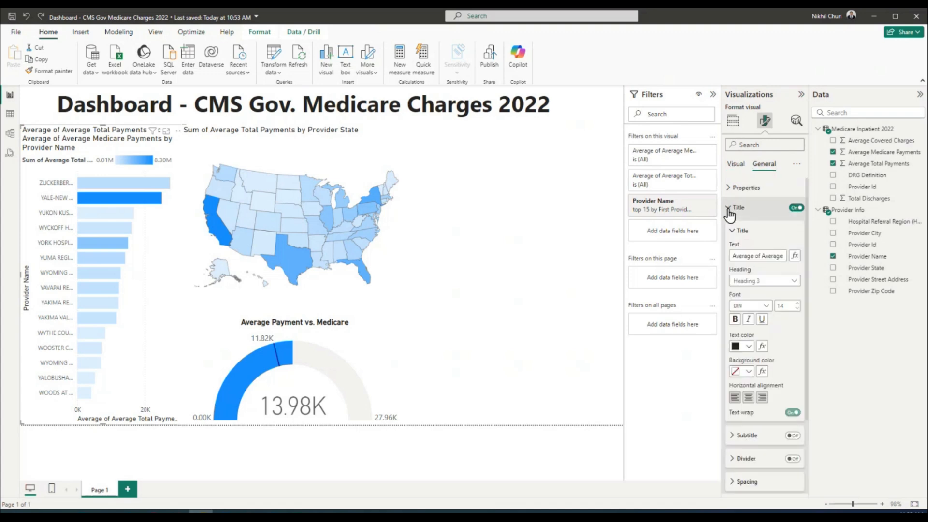
left_click_drag(740, 255, 807, 258)
left_click(750, 254)
left_click_drag(750, 255, 692, 257)
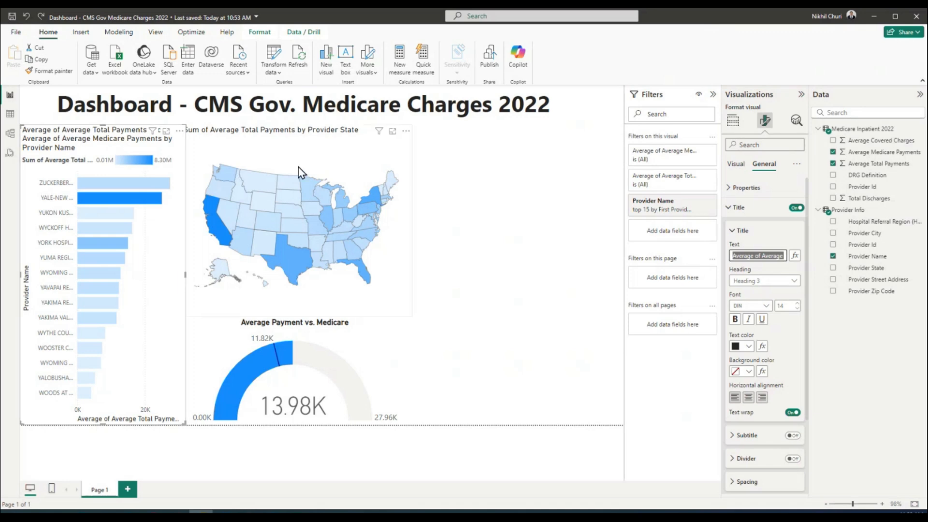
left_click(755, 255)
left_click_drag(754, 256, 731, 256)
key("BackSpace")
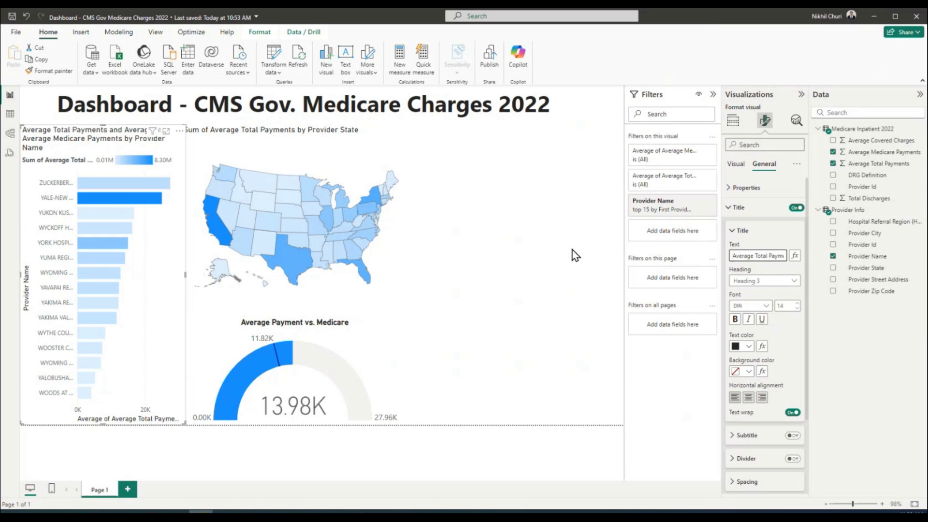
Remove the remaining 'Average' words so the title reads 'Total Payments and Medicare Payments by Provider Name'
key("Right")
key("Right")
key("Right")
key("Right")
key("Right")
key("Right")
key("Right")
key("Right")
key("Right")
key("Right")
key("Right")
key("Right")
key("Right")
key("Right")
key("Right")
key("Right")
key("Right")
key("Right")
key("Right")
key("Right")
key("Right")
key("Right")
key("Right")
key("Right")
key("Right")
key("Right")
key("Right")
key("BackSpace")
key("BackSpace")
key("BackSpace")
key("BackSpace")
key("BackSpace")
key("BackSpace")
key("BackSpace")
key("BackSpace")
key("BackSpace")
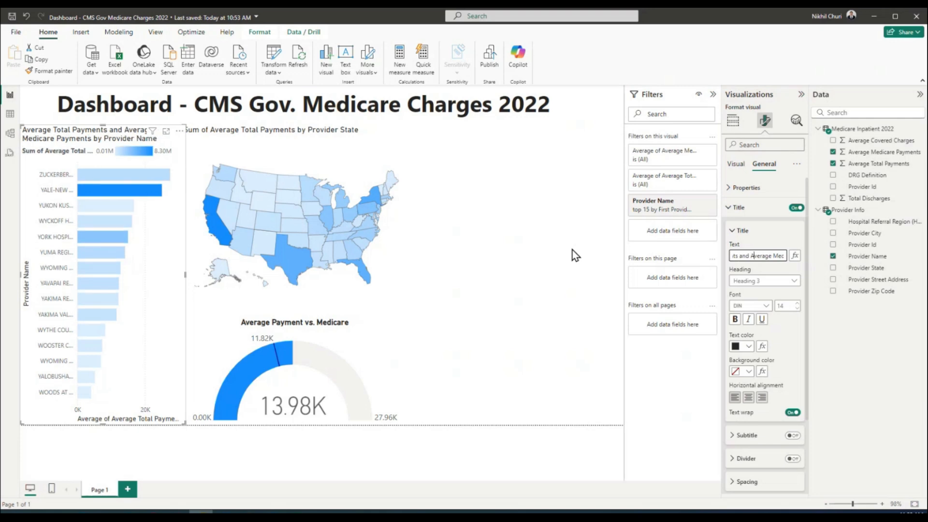
key("Right")
key("Right")
key("Right")
key("Right")
key("Right")
key("Right")
key("Right")
key("Right")
key("Right")
key("Right")
key("Right")
key("Right")
key("Right")
key("Right")
key("Right")
key("Right")
key("Right")
key("Right")
key("Right")
key("Right")
key("Right")
key("Left")
key("Left")
key("Left")
key("Left")
key("Left")
key("Left")
key("Left")
key("Left")
key("Left")
key("Left")
key("Left")
key("Left")
key("Left")
key("Left")
key("Left")
key("Left")
key("Left")
key("Left")
key("Left")
key("Left")
key("Delete")
key("Delete")
key("Delete")
key("Delete")
key("Delete")
key("Delete")
key("Delete")
key("Delete")
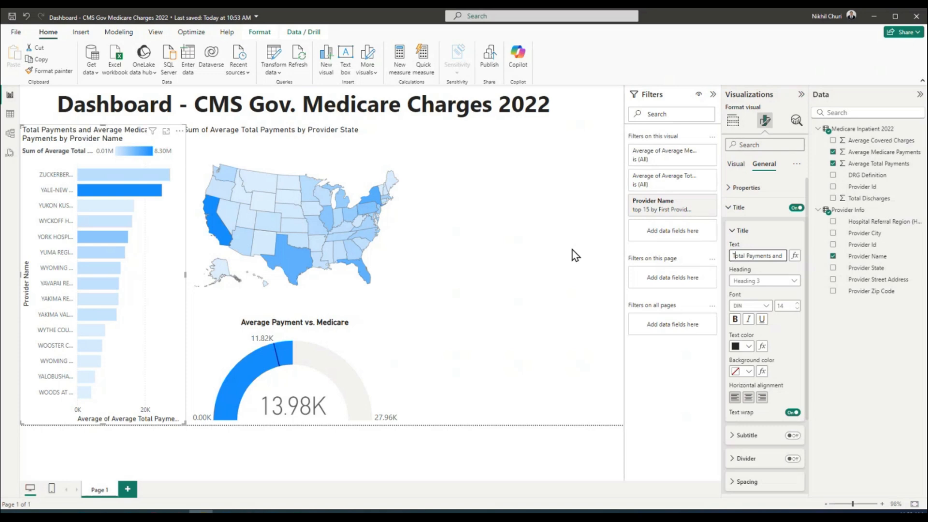
mouse_move(127, 175)
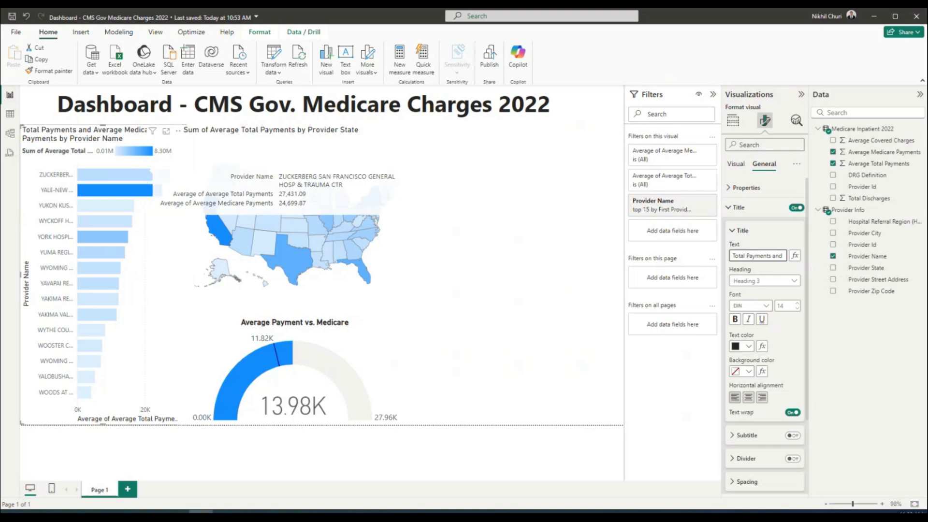
triple_click(766, 255)
left_click_drag(759, 255, 716, 256)
left_click(755, 256)
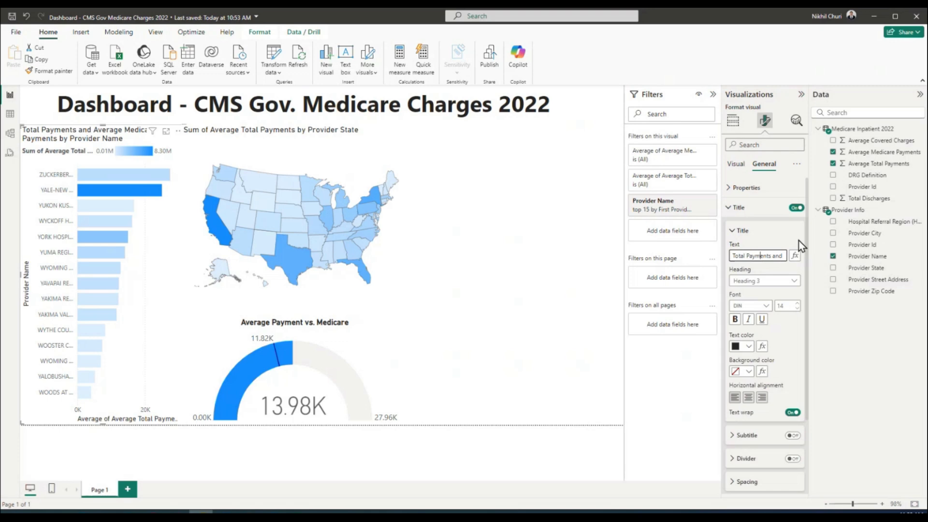
key("Right")
key("Right")
key("Right")
key("Right")
key("Right")
key("Right")
key("Right")
key("Right")
key("Right")
key("Right")
key("Right")
key("Right")
key("BackSpace")
key("BackSpace")
key("BackSpace")
key("BackSpace")
key("BackSpace")
key("BackSpace")
key("BackSpace")
key("Right")
key("Right")
key("Right")
key("Right")
key("Right")
key("Right")
key("Right")
key("Right")
key("Right")
key("Right")
key("Right")
key("Right")
key("Right")
key("Right")
key("Right")
key("Right")
key("Right")
key("Right")
key("Right")
key("Right")
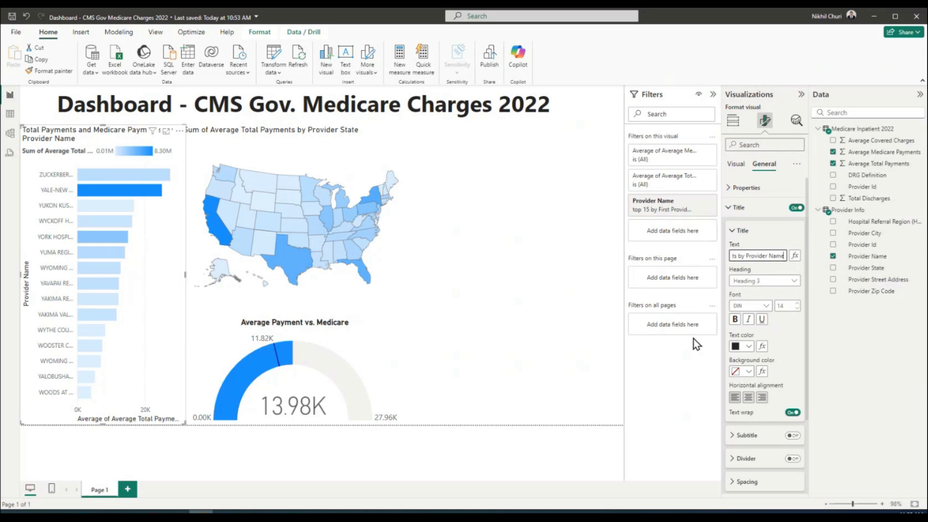
left_click(681, 372)
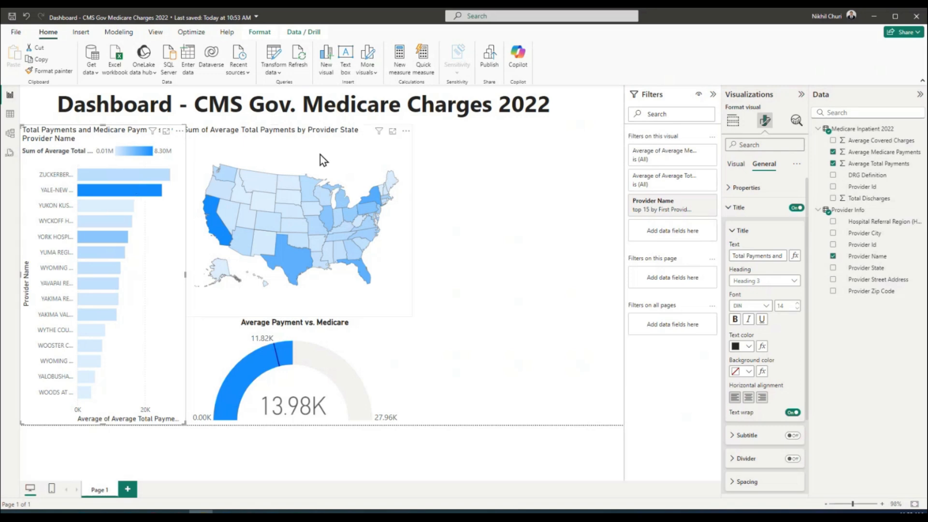
left_click(294, 156)
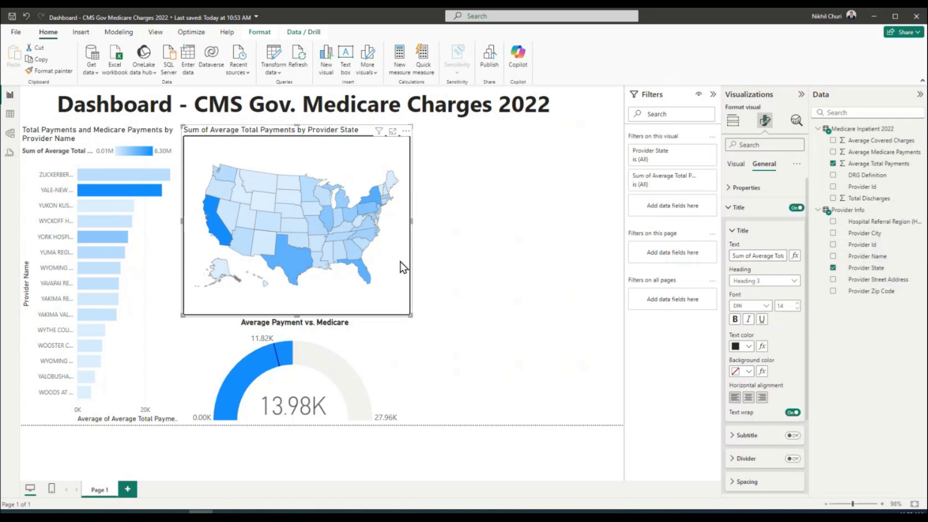
left_click(734, 124)
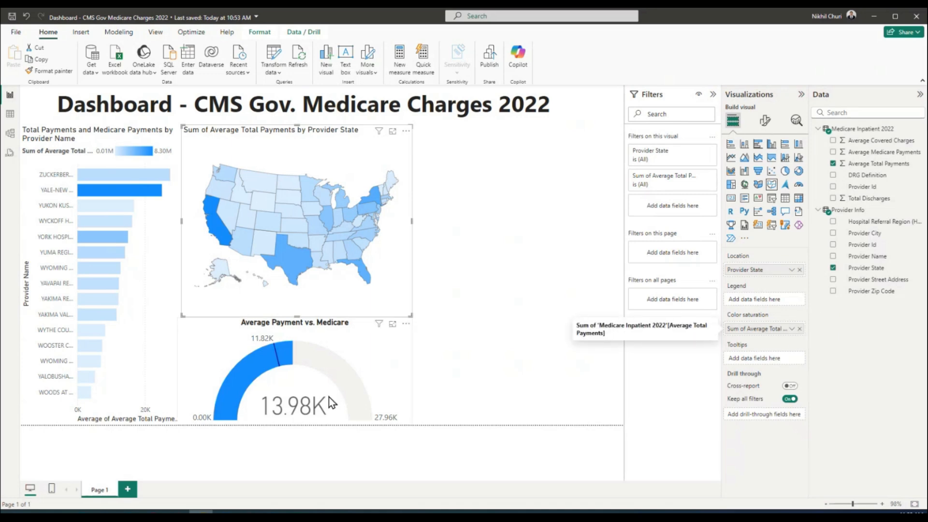
left_click(391, 352)
mouse_move(287, 357)
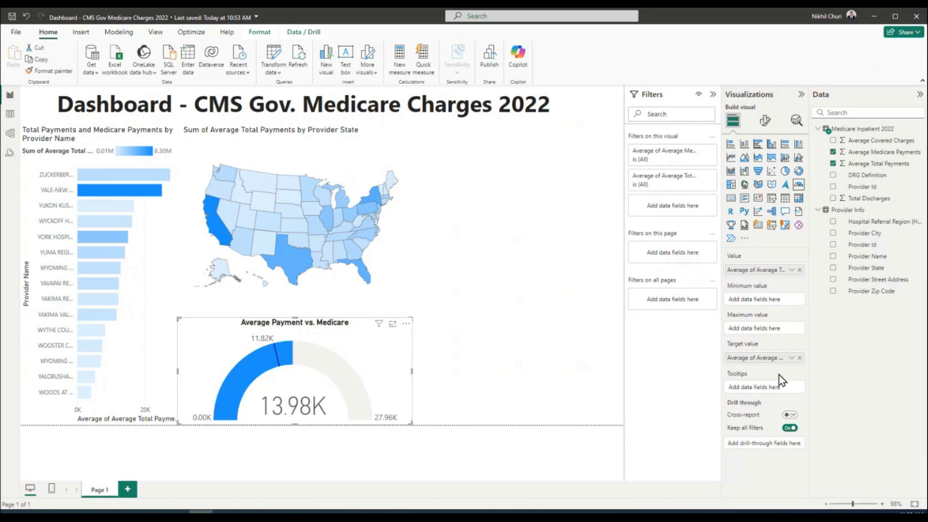
left_click(411, 250)
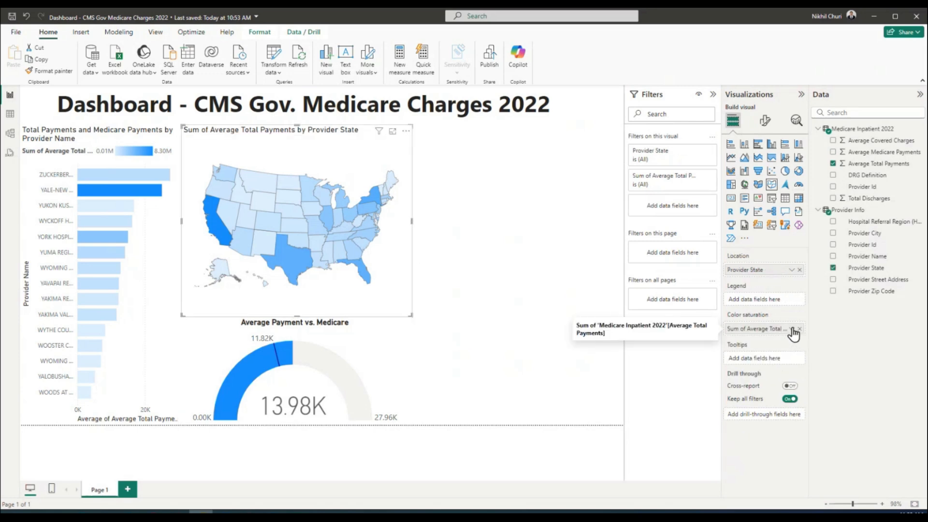
left_click(792, 329)
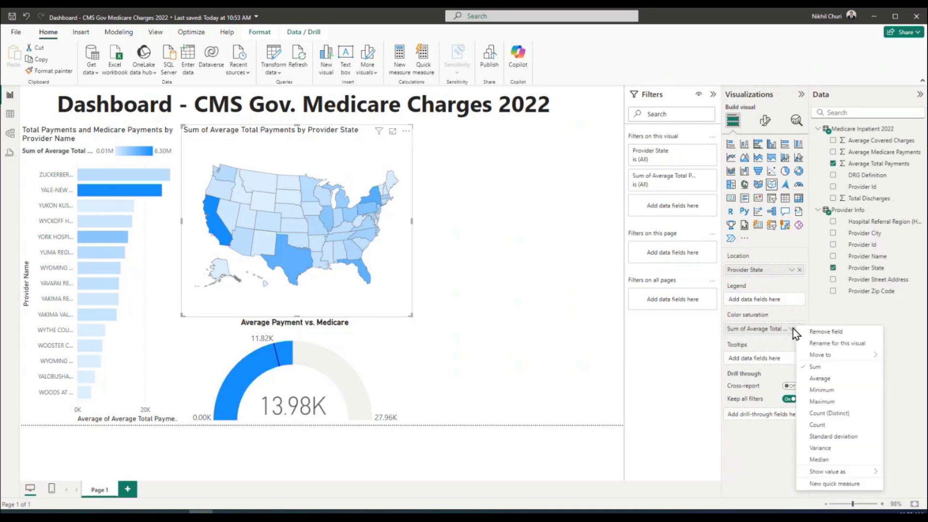
left_click(823, 380)
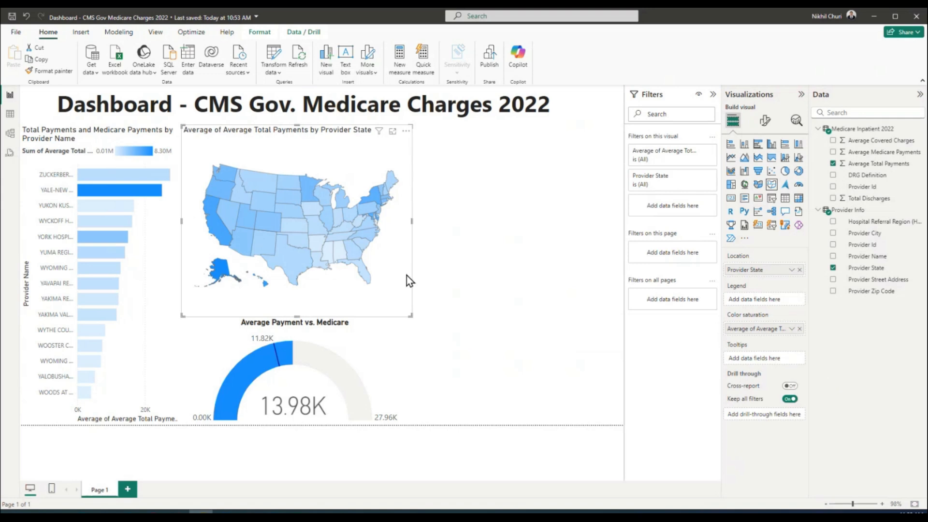
mouse_move(222, 197)
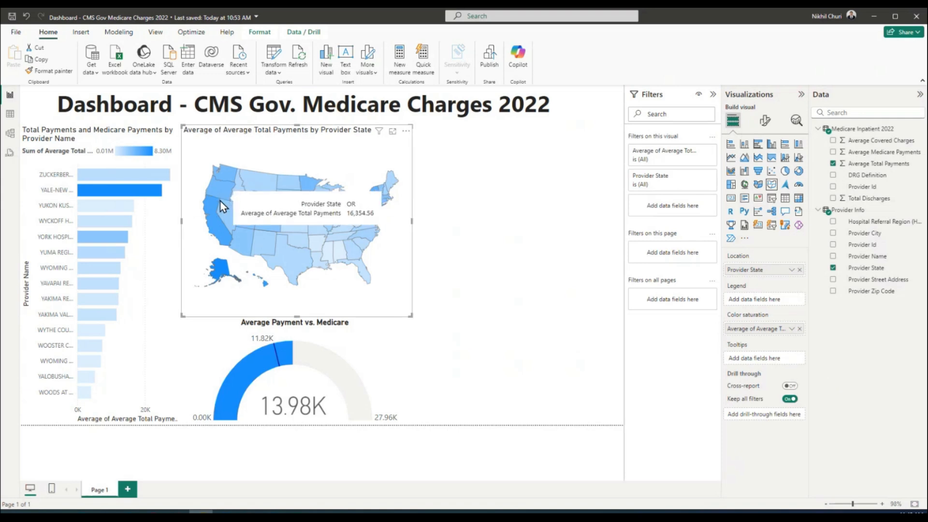
left_click(791, 329)
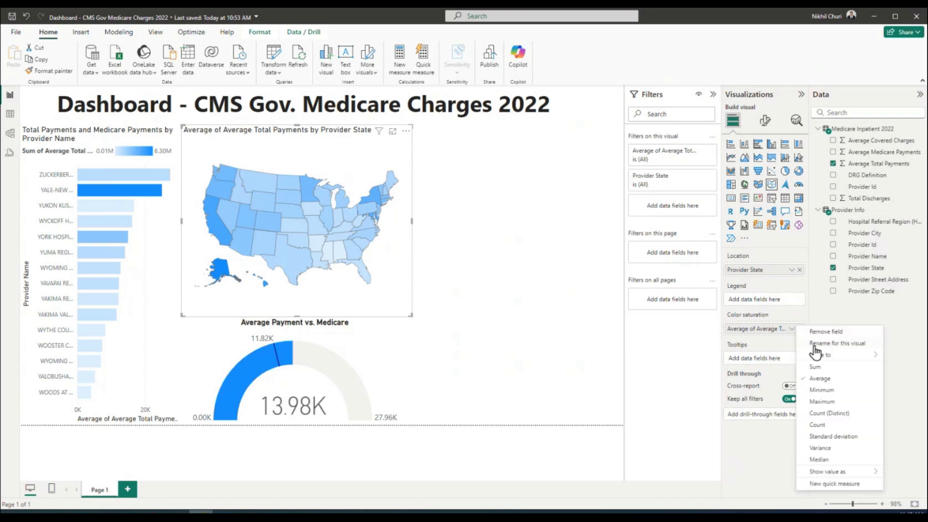
left_click(822, 367)
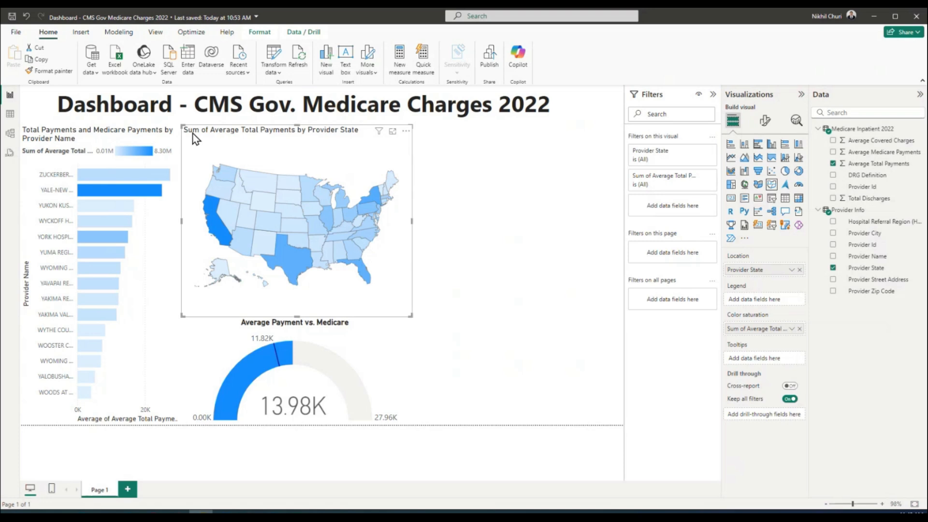
mouse_move(229, 191)
left_click(764, 121)
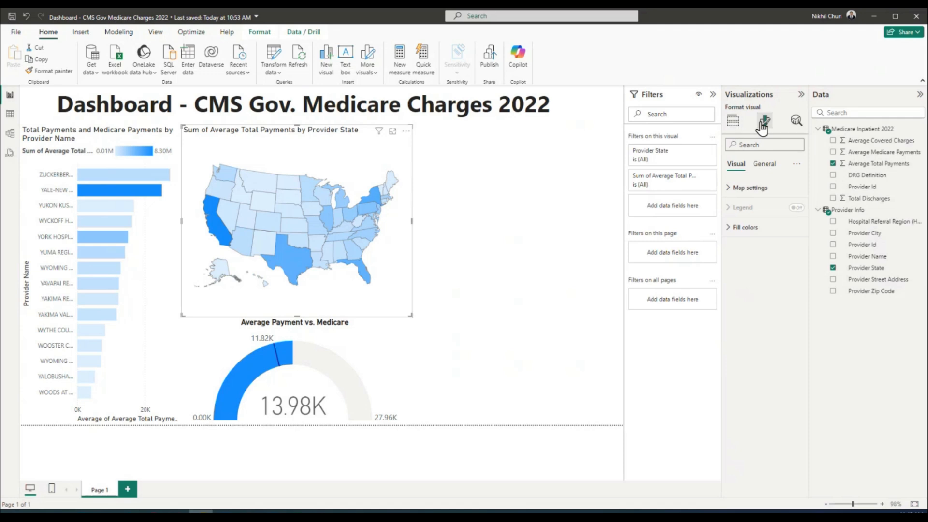
Delete 'Sum of' and 'by Provider State' so the map title reads 'Average Total Payments'
left_click(765, 166)
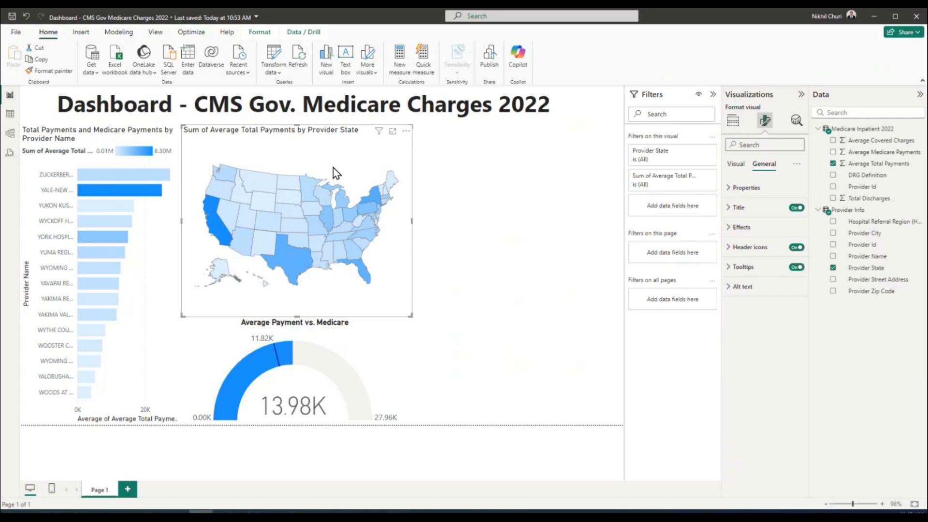
left_click(731, 166)
left_click(766, 165)
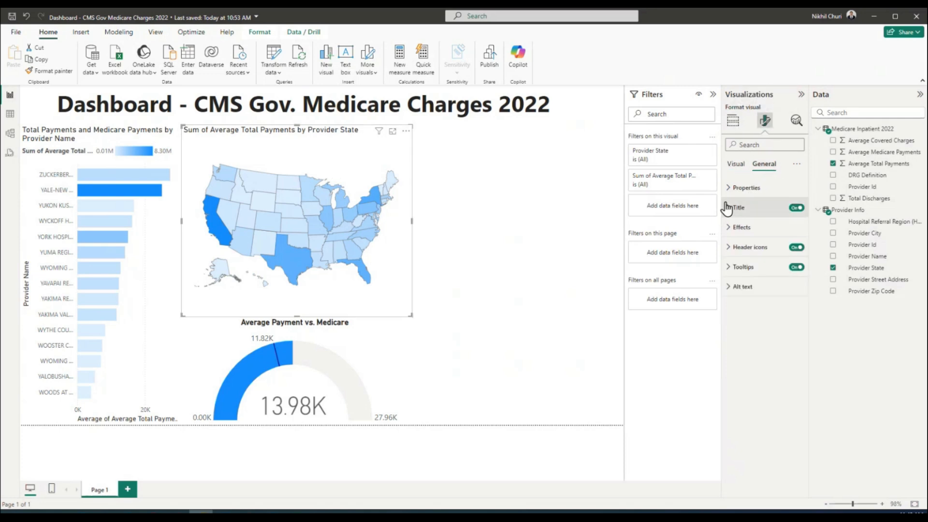
left_click(727, 207)
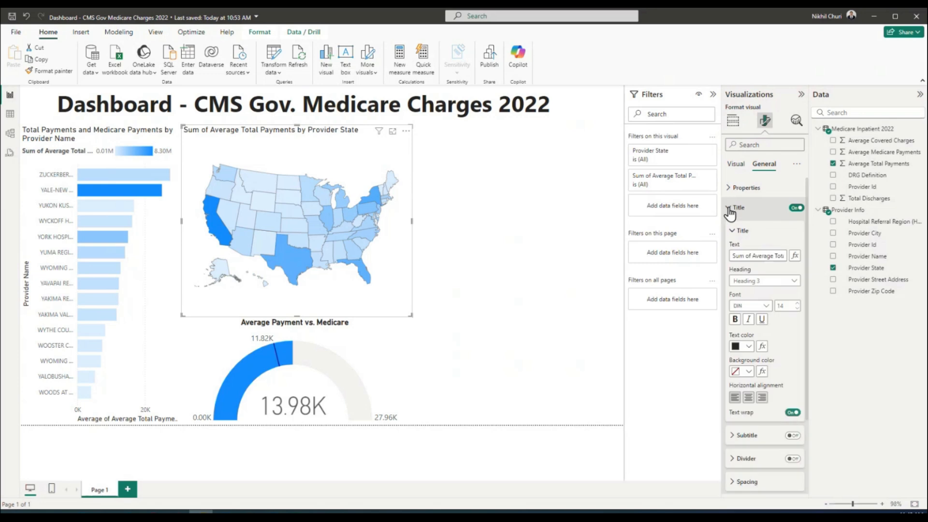
left_click(754, 255)
key("BackSpace")
key("BackSpace")
key("BackSpace")
key("BackSpace")
key("BackSpace")
key("BackSpace")
key("BackSpace")
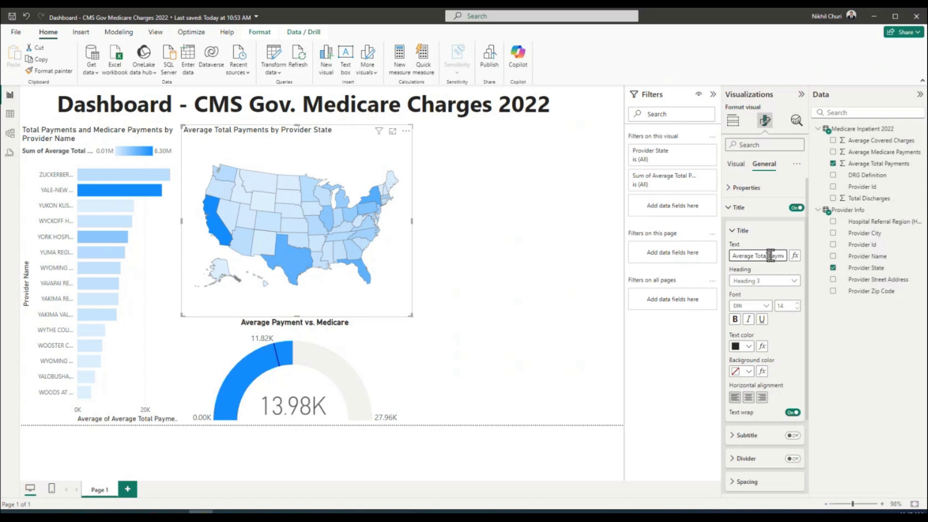
left_click_drag(773, 255, 798, 259)
left_click_drag(740, 255, 801, 258)
key("BackSpace")
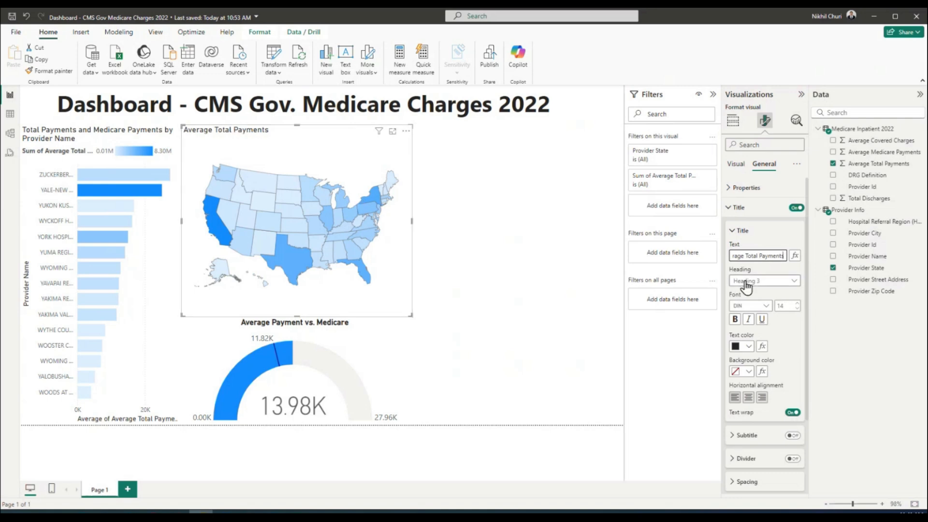
Make the map title bold and centre-aligned
triple_click(760, 255)
left_click(736, 319)
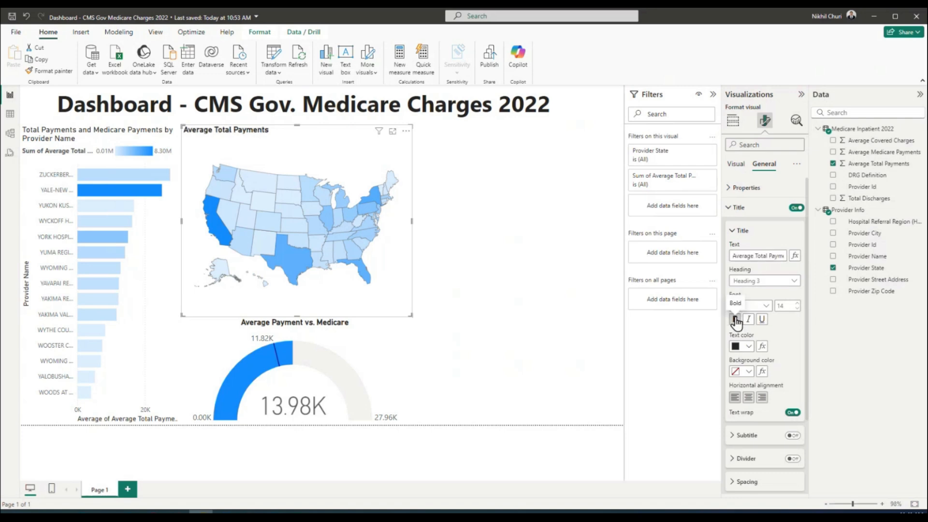
left_click(749, 397)
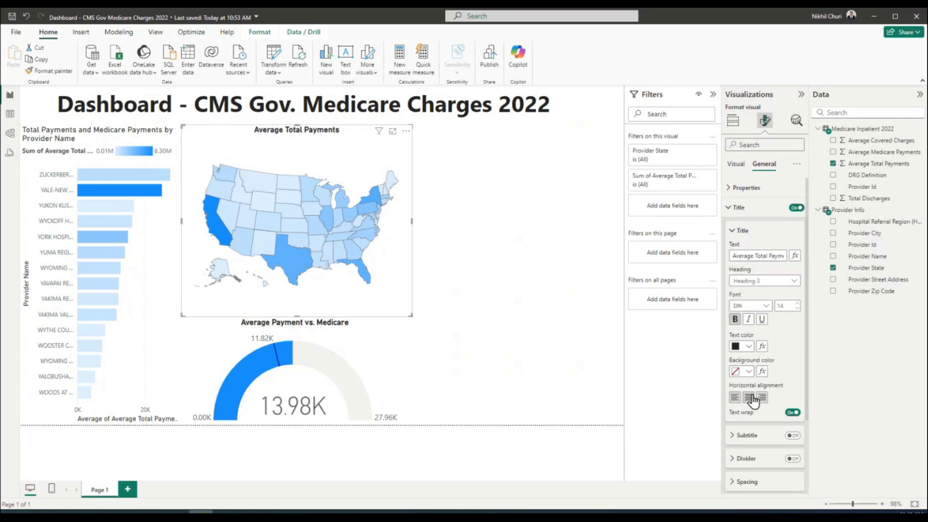
Shrink the gauge visual below the map
left_click(527, 264)
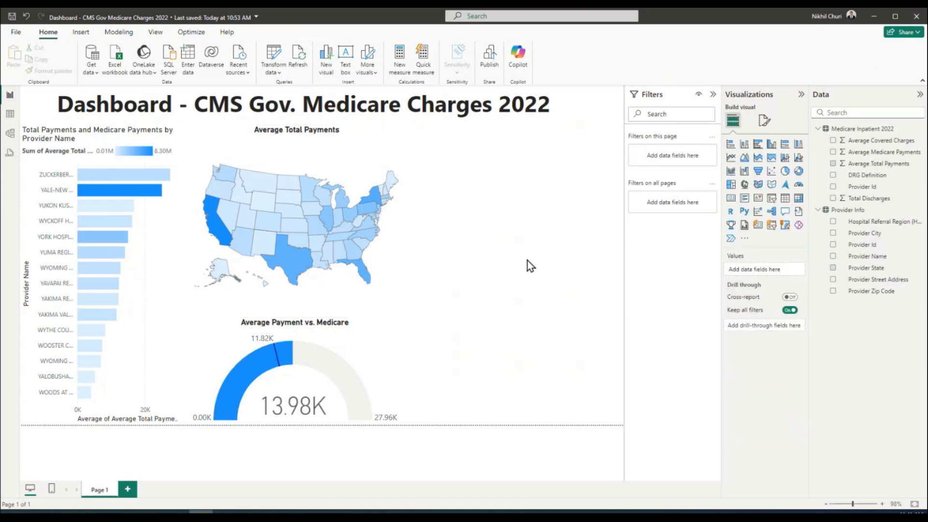
left_click(385, 361)
left_click_drag(412, 423, 297, 410)
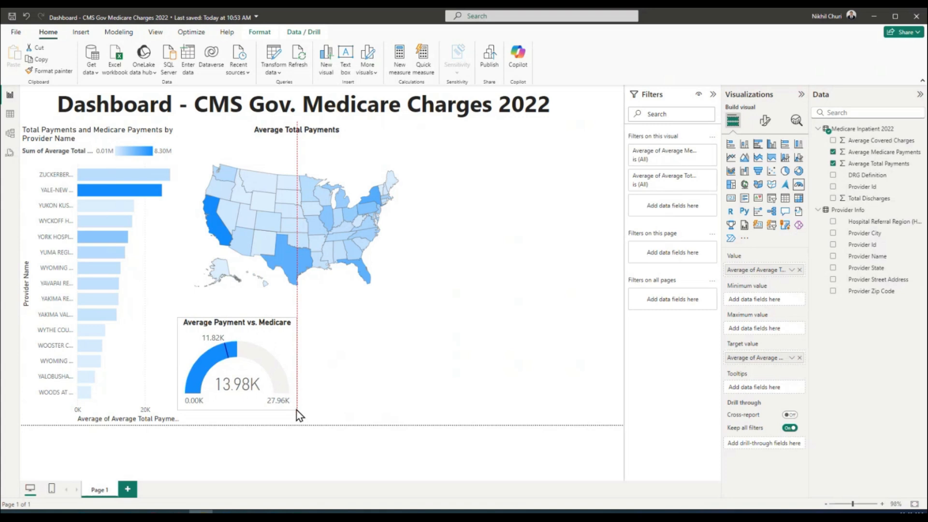
Nudge the gauge lower and enlarge the state map so Alaska and Hawaii appear
left_click_drag(253, 328, 259, 344)
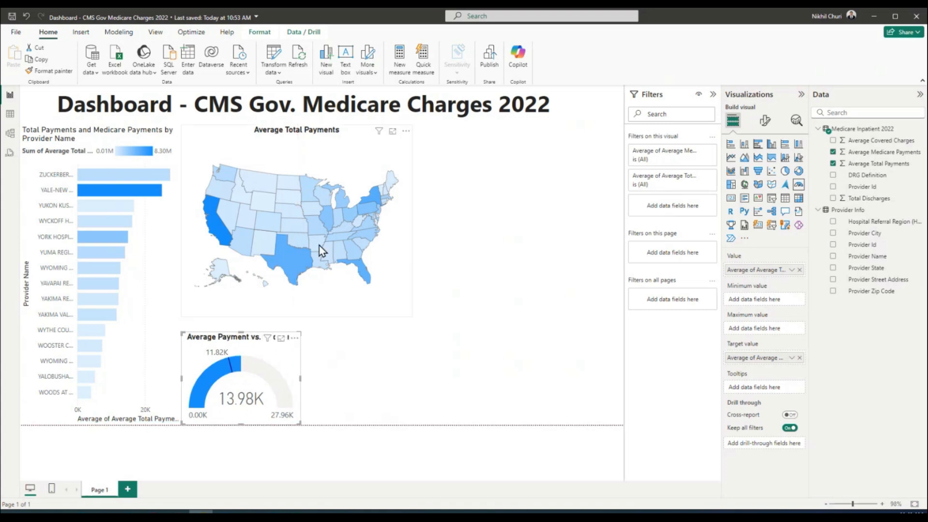
left_click(349, 282)
left_click_drag(412, 317, 419, 333)
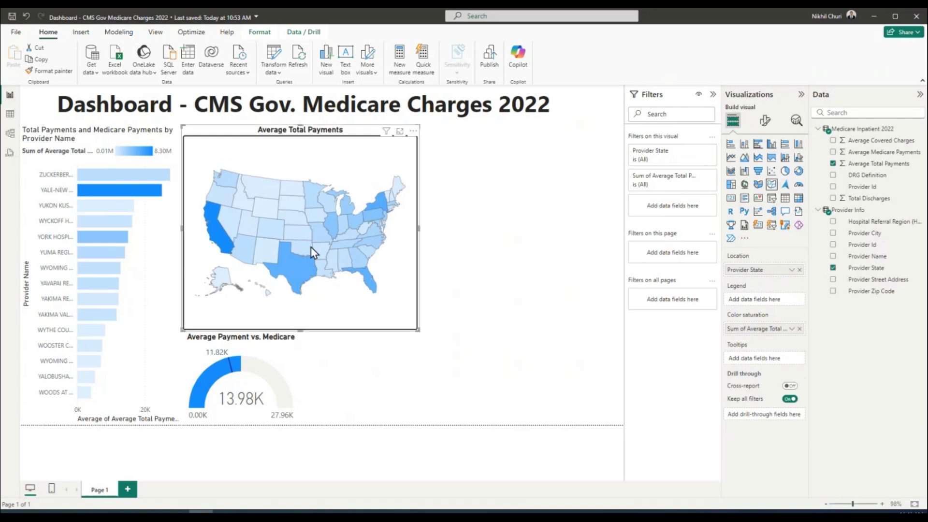
left_click(536, 268)
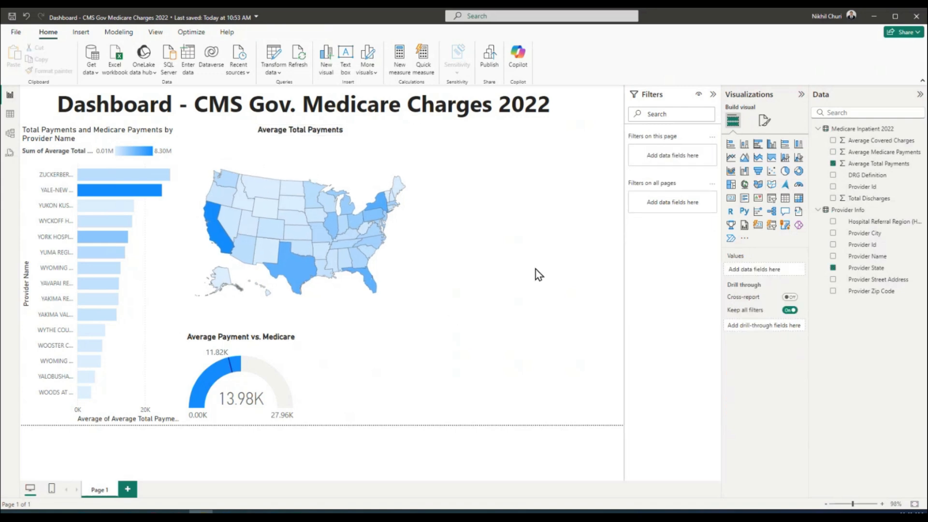
left_click(280, 149)
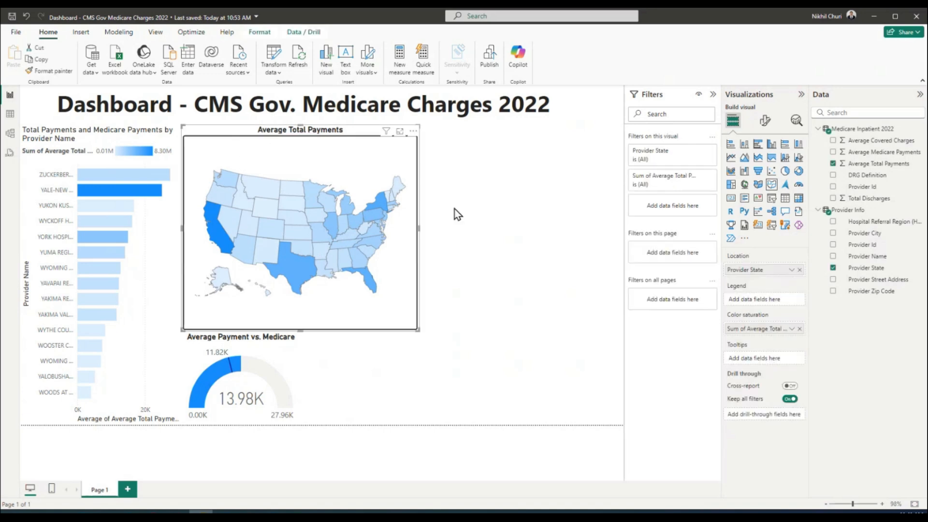
left_click(507, 236)
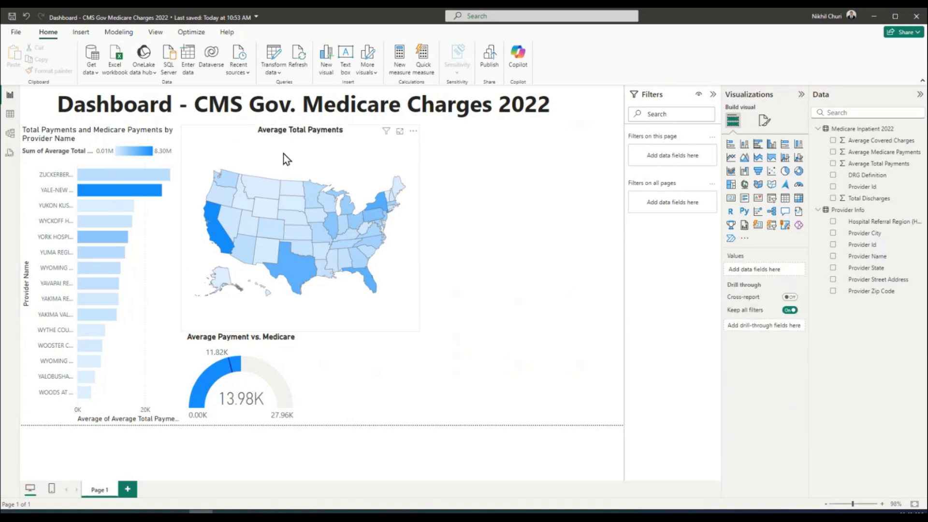
left_click(295, 142)
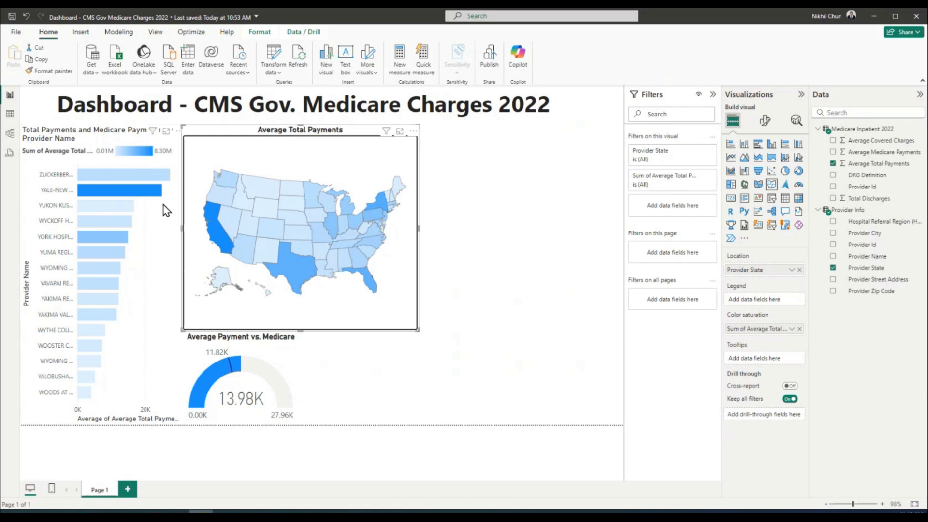
left_click(82, 133)
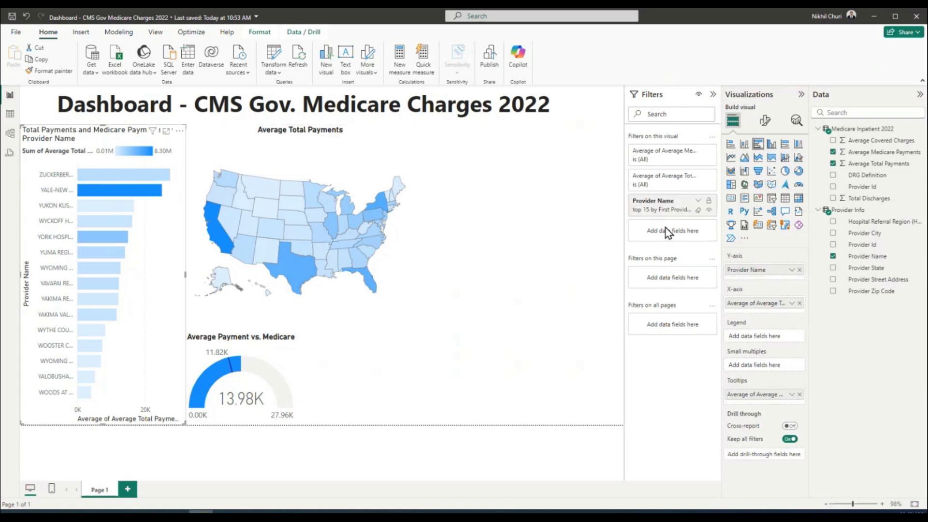
Centre-align the provider bar chart's title and set it to bold
left_click(764, 120)
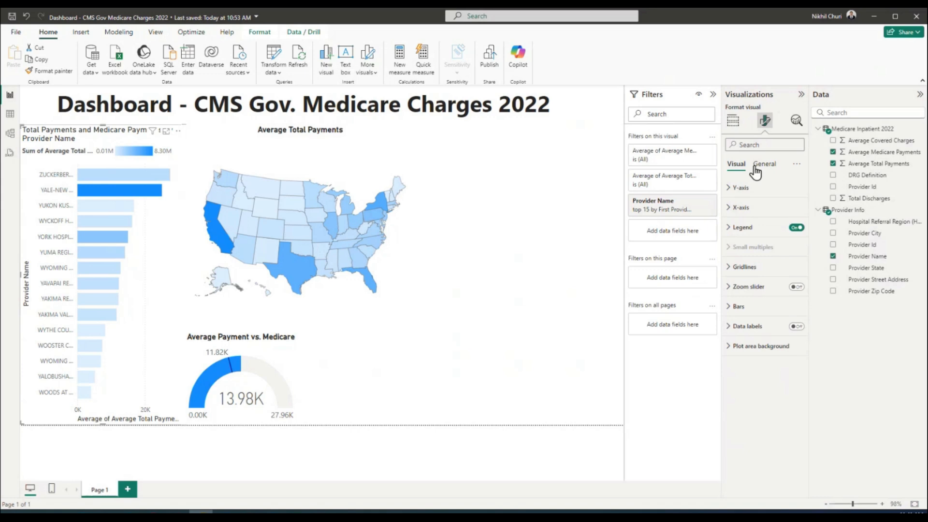
left_click(761, 164)
left_click(758, 208)
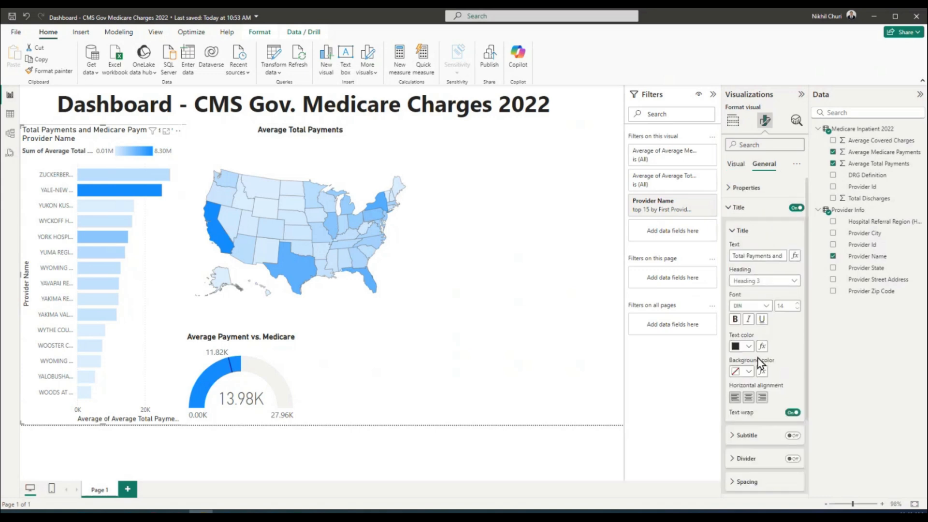
left_click(748, 398)
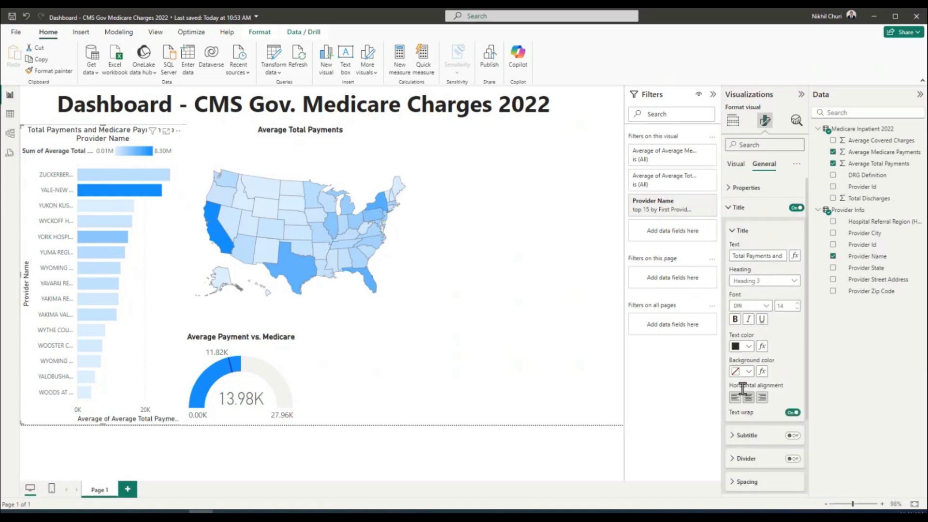
left_click(736, 319)
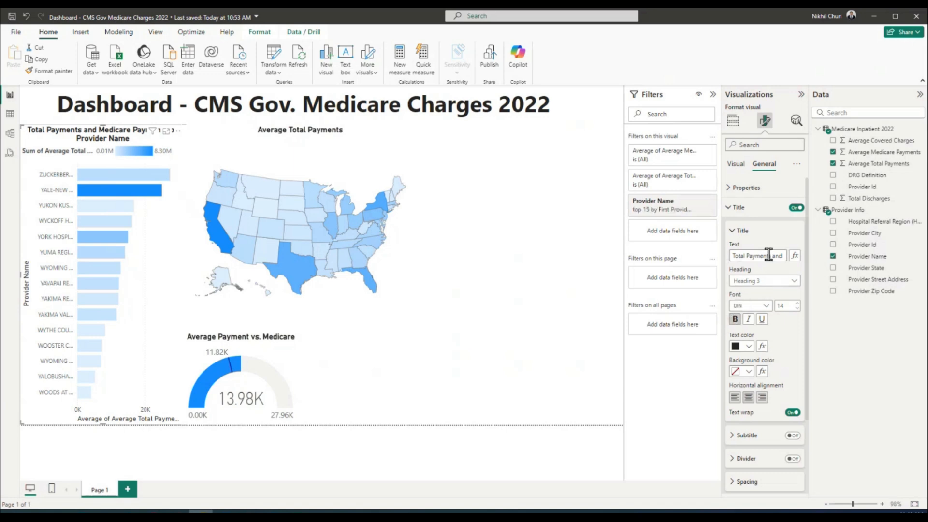
left_click(735, 319)
left_click(735, 319)
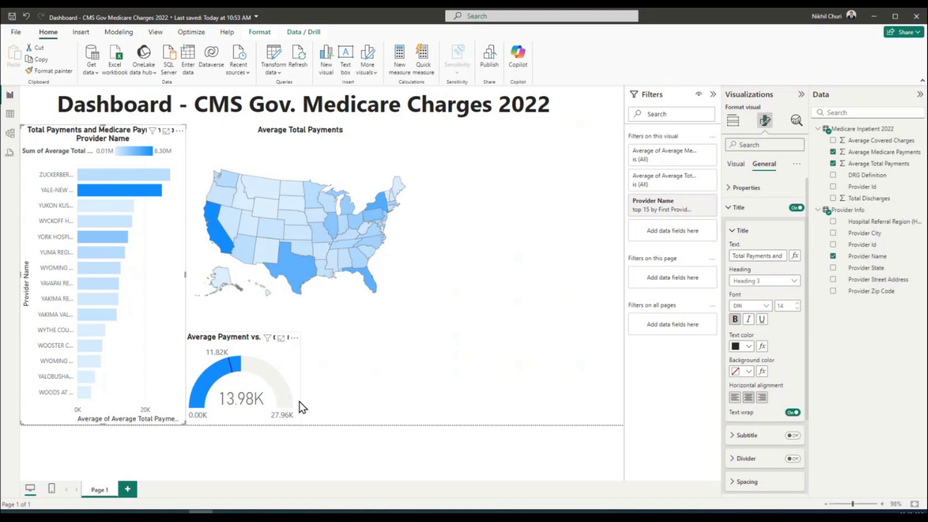
left_click(475, 349)
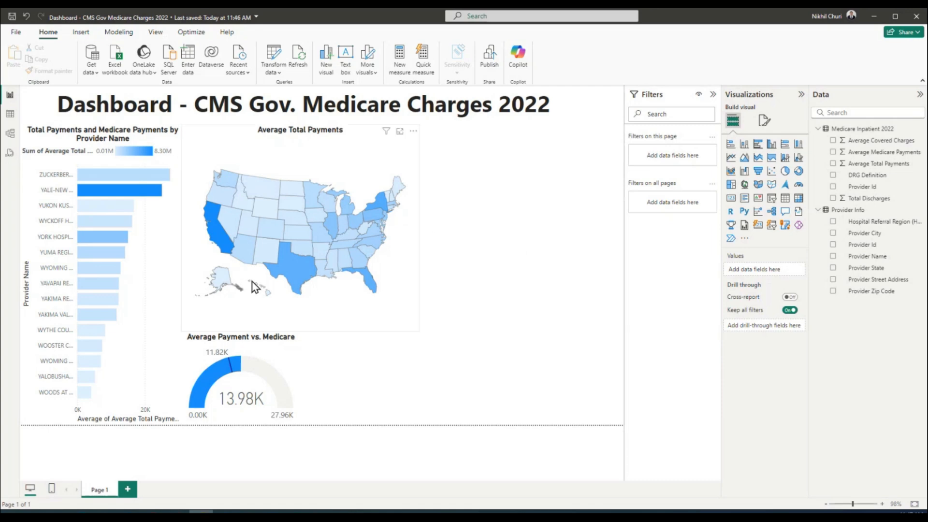
Add a first empty card visual and place it at the top beside the map
left_click(414, 228)
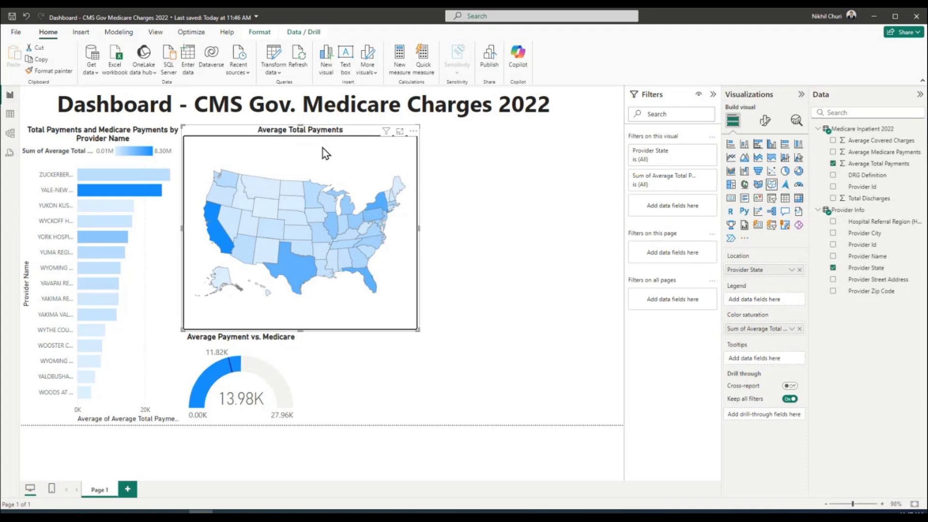
left_click(731, 199)
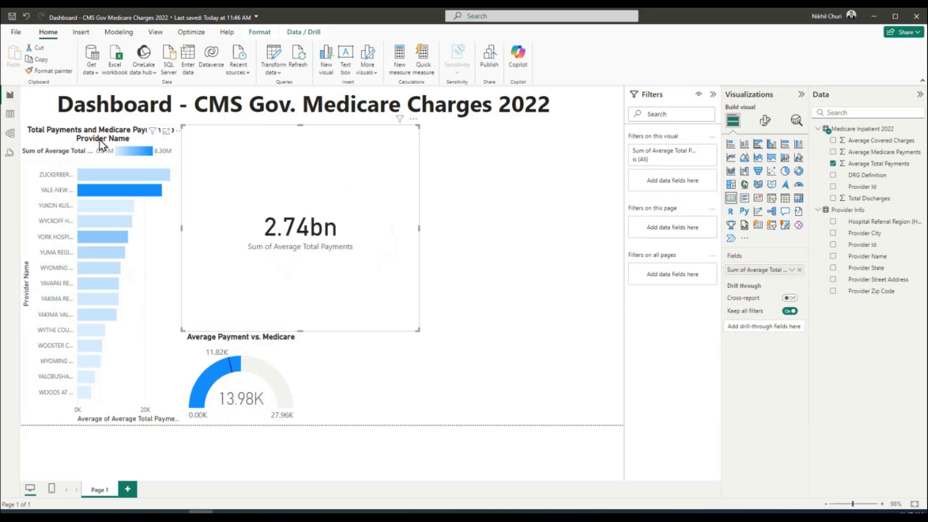
left_click(26, 16)
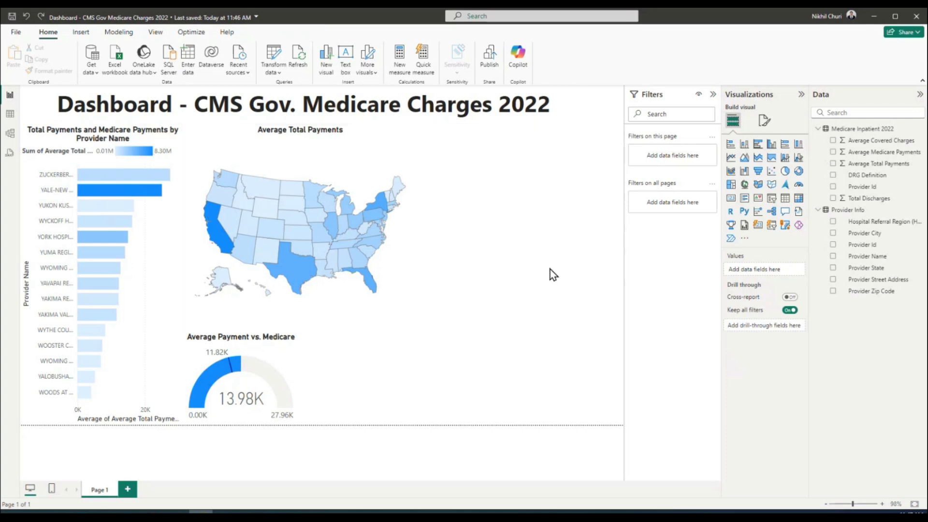
left_click(730, 202)
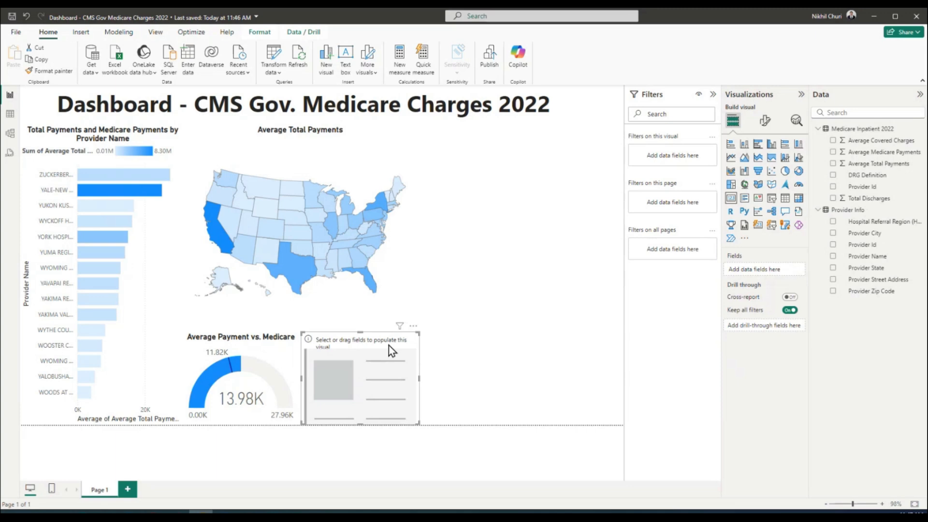
left_click_drag(390, 346, 454, 126)
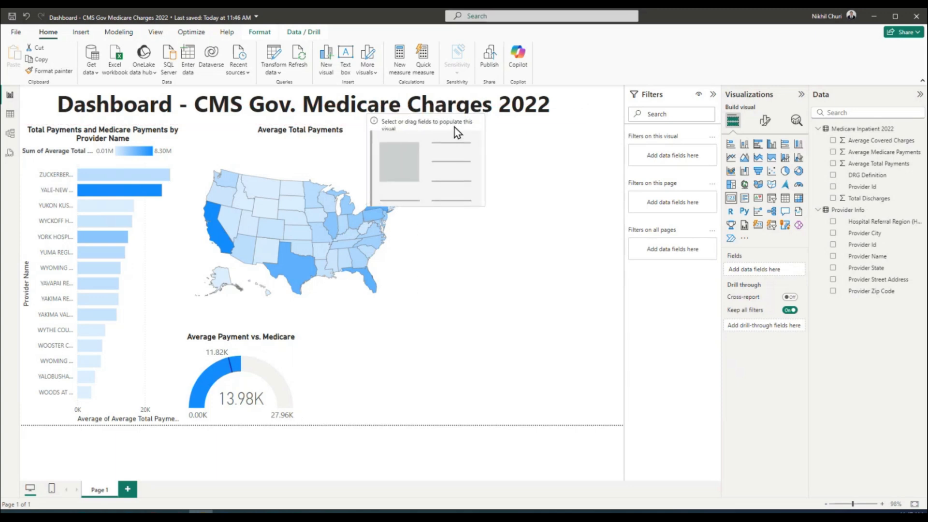
left_click_drag(421, 152, 410, 153)
left_click(551, 263)
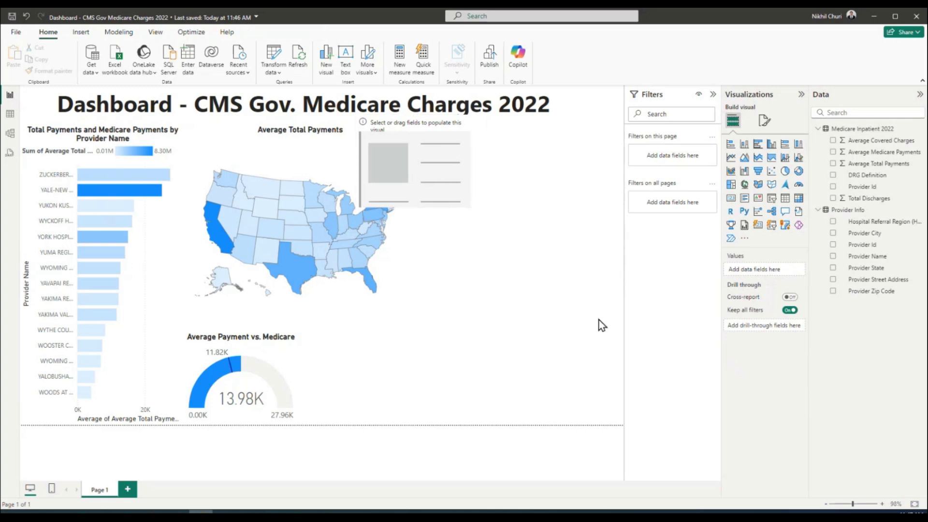
Add a second empty card and line it up right of the first
left_click(732, 205)
left_click_drag(439, 379, 552, 187)
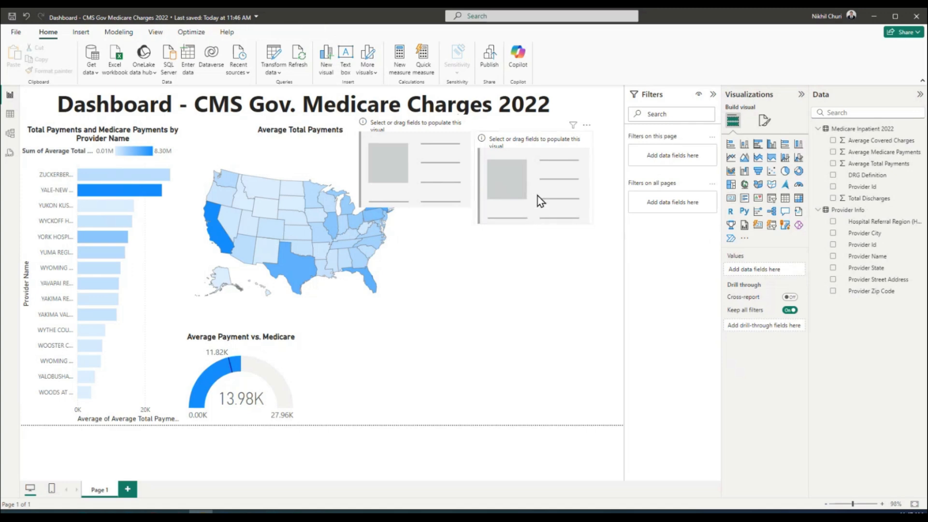
left_click_drag(538, 196, 532, 176)
left_click(564, 291)
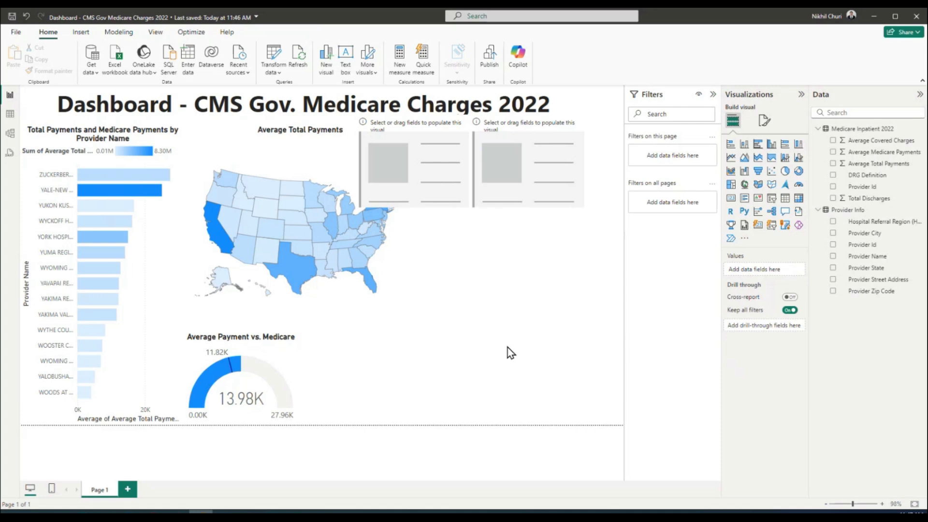
Add a third card and shrink the first two top cards
left_click(730, 199)
left_click_drag(374, 398, 567, 295)
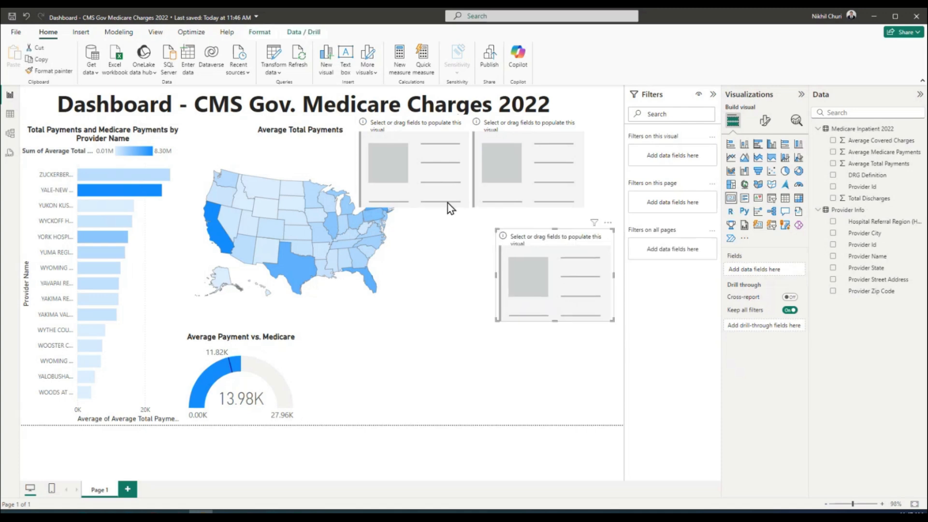
left_click(450, 167)
left_click_drag(475, 207, 437, 179)
left_click(558, 173)
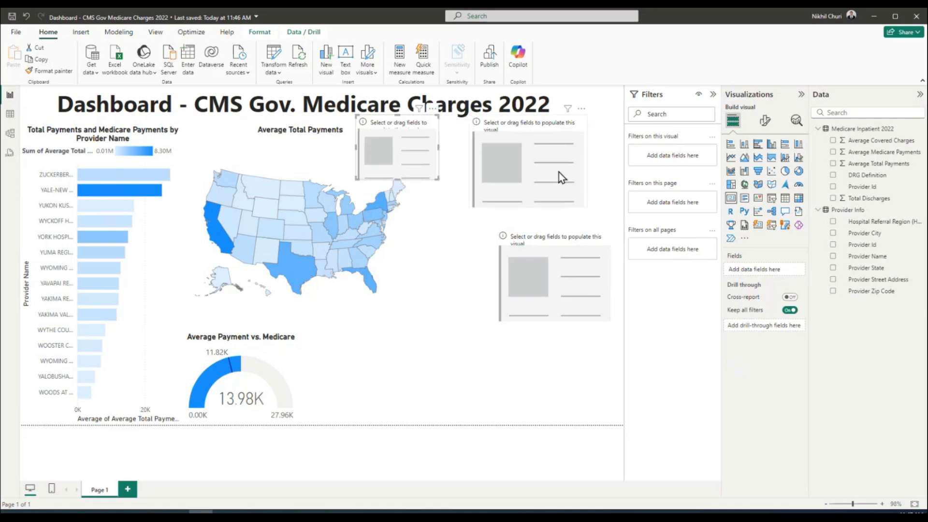
left_click_drag(586, 207, 550, 178)
Move and resize the third card so all three sit in one aligned row
left_click_drag(525, 141, 501, 141)
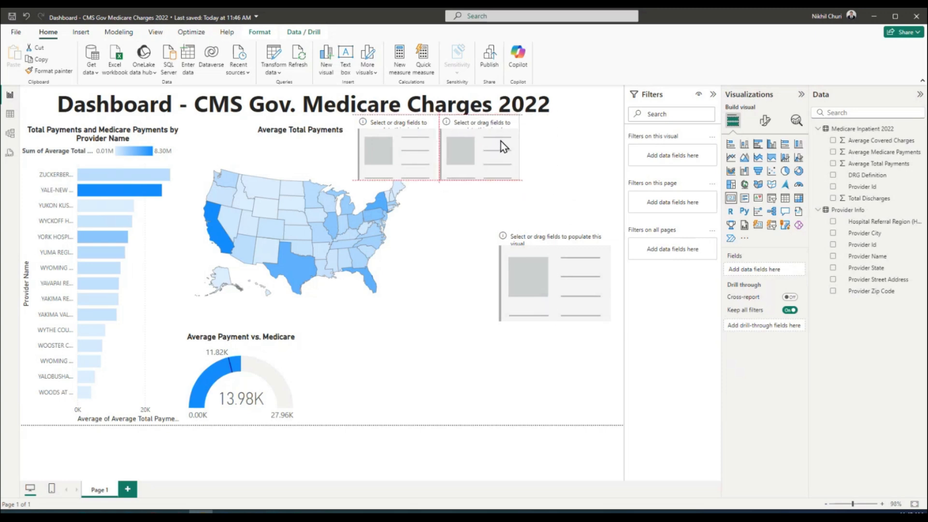
left_click_drag(586, 271, 596, 152)
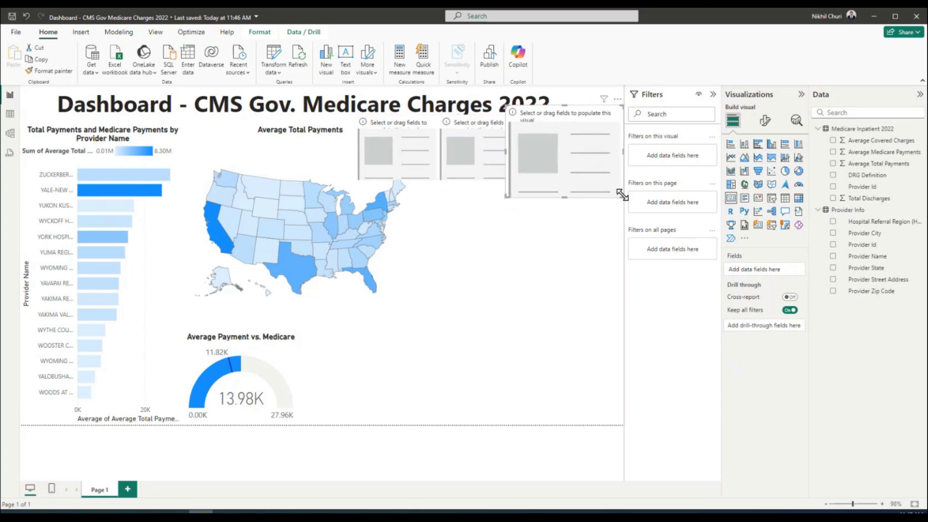
left_click_drag(622, 196, 581, 185)
left_click_drag(549, 152, 575, 163)
left_click(556, 202)
left_click(569, 242)
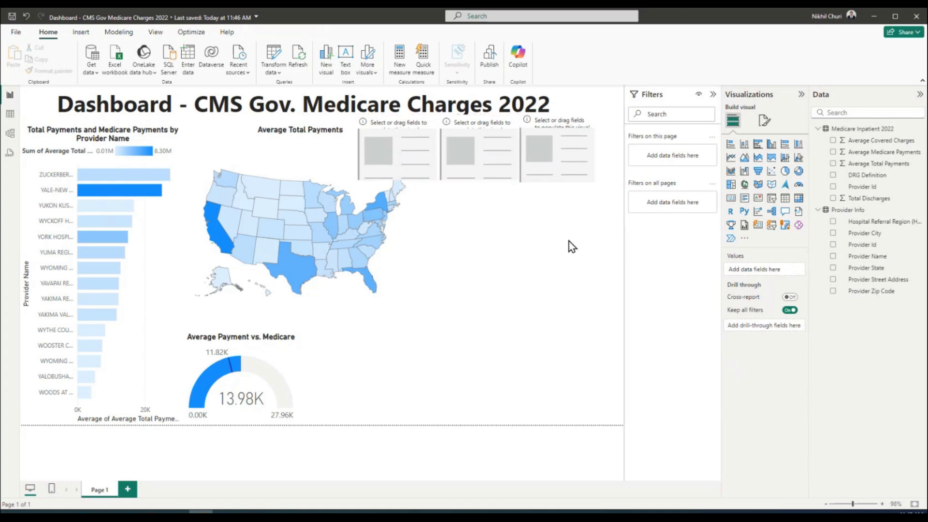
left_click(403, 150)
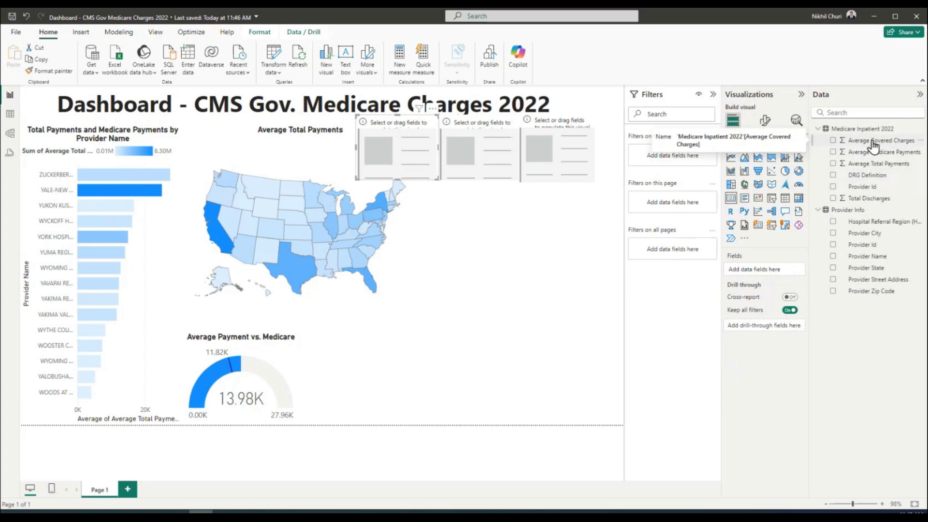
Put Average Covered Charges, Average Medicare Payments and Average Total Payments into the three cards
left_click_drag(874, 143, 412, 144)
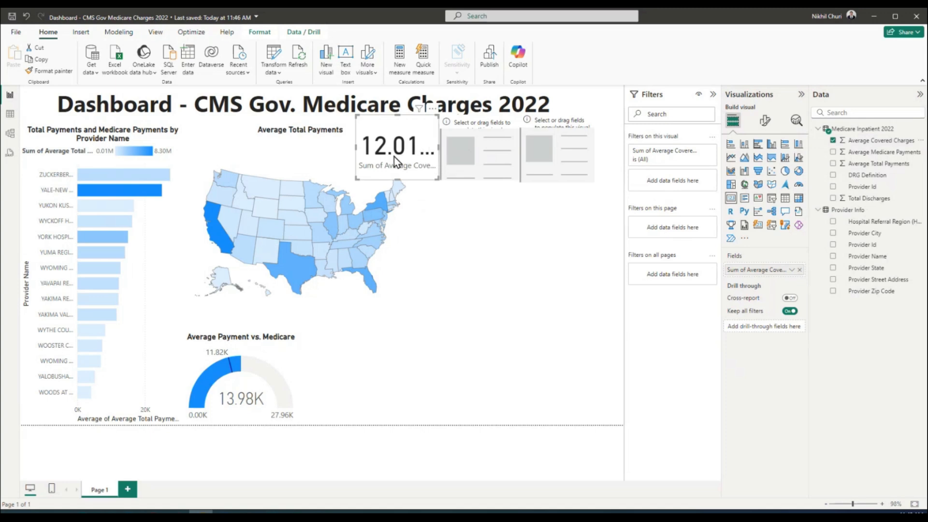
left_click(495, 146)
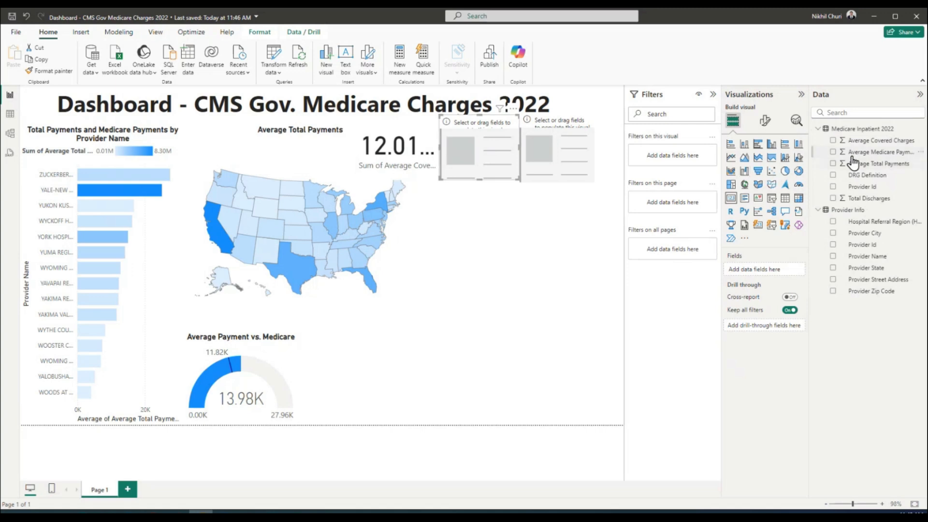
left_click_drag(899, 155, 496, 148)
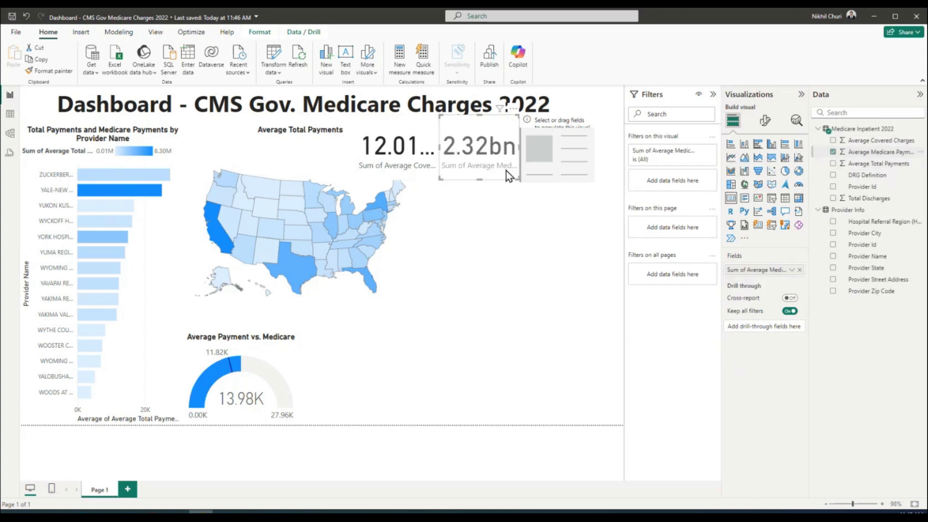
left_click(533, 250)
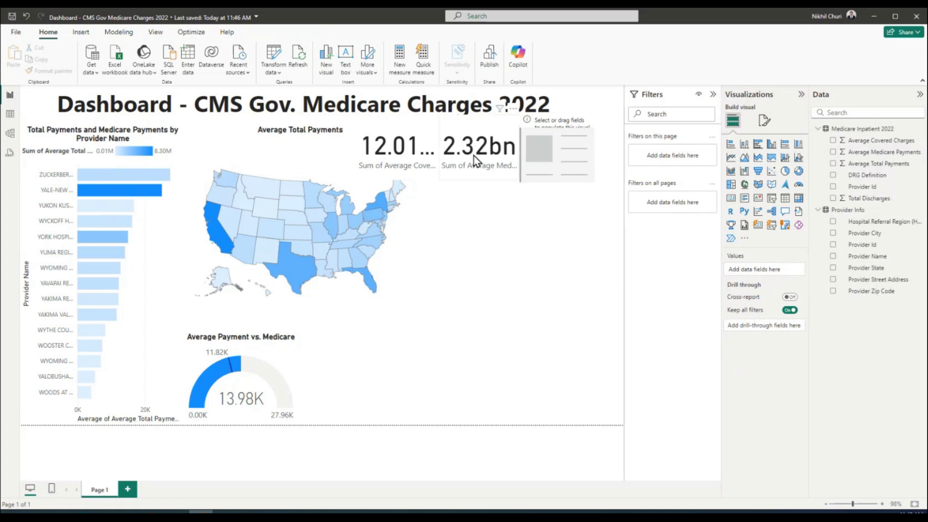
left_click(578, 157)
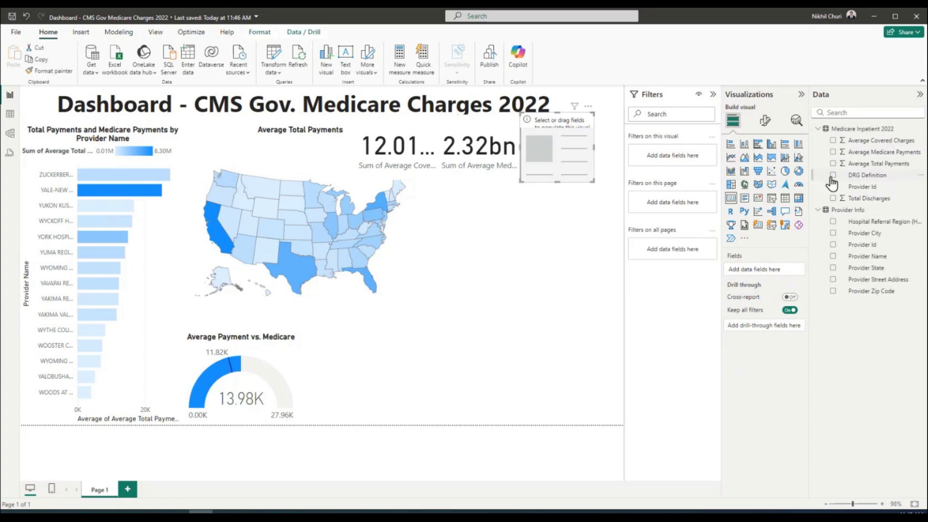
left_click_drag(875, 167, 571, 147)
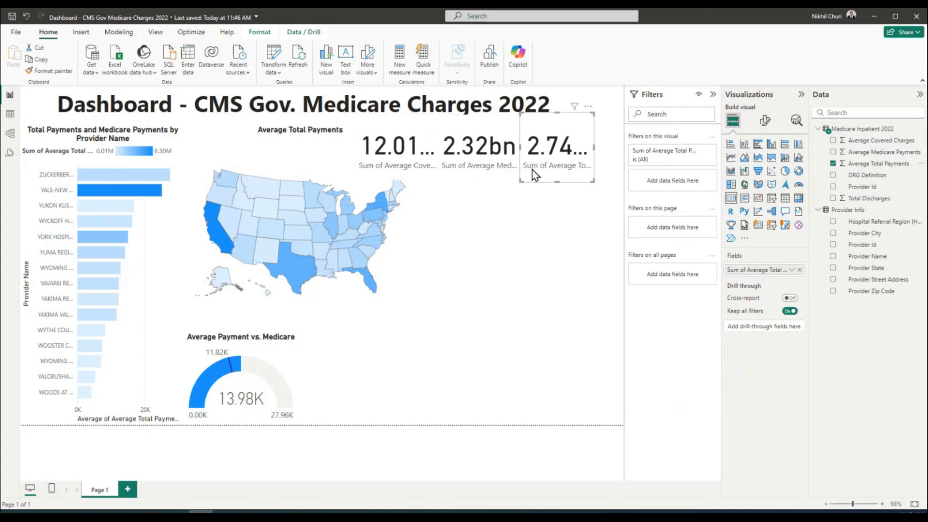
Hide the Filters pane and widen the third card to show its full label
left_click(714, 98)
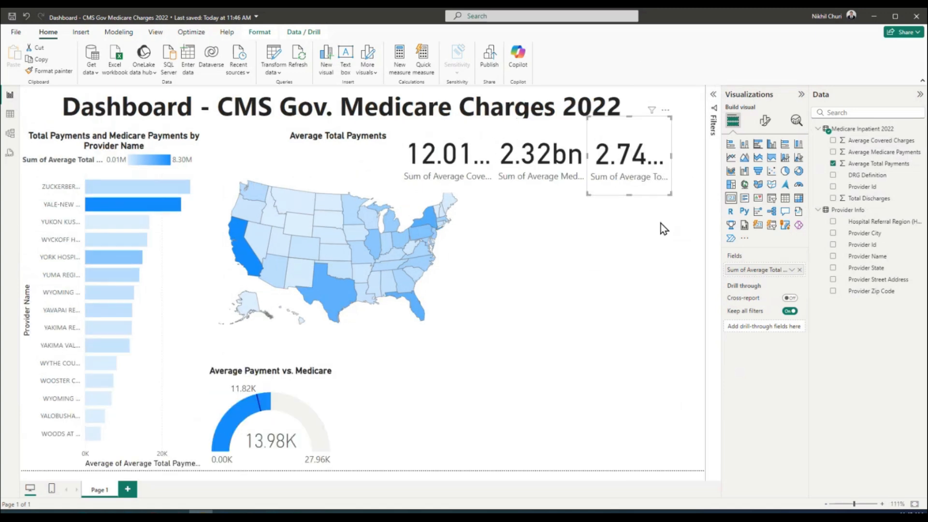
left_click(482, 142)
left_click_drag(665, 132, 691, 132)
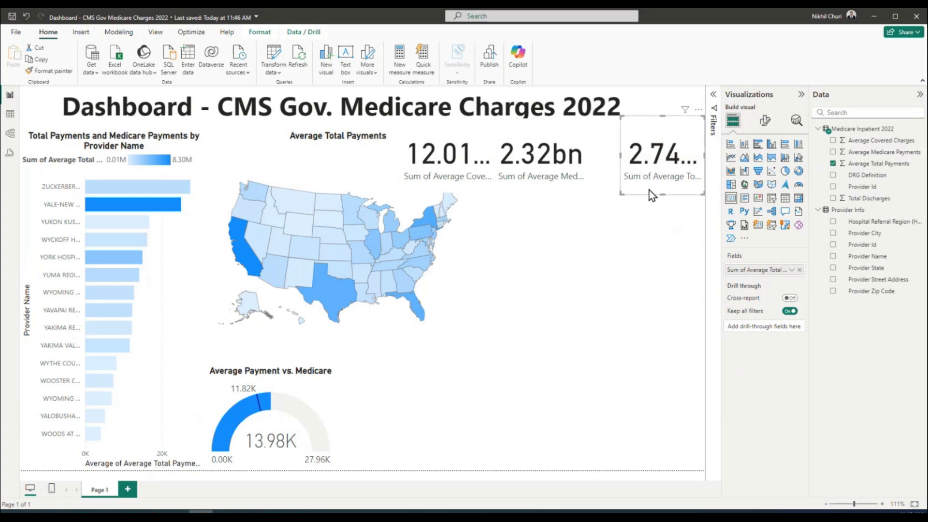
left_click_drag(621, 155, 579, 155)
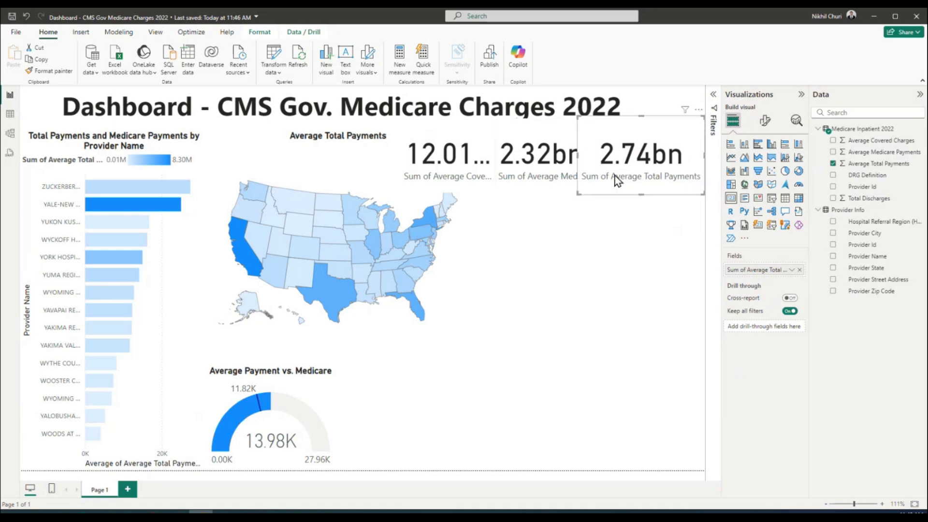
left_click(765, 120)
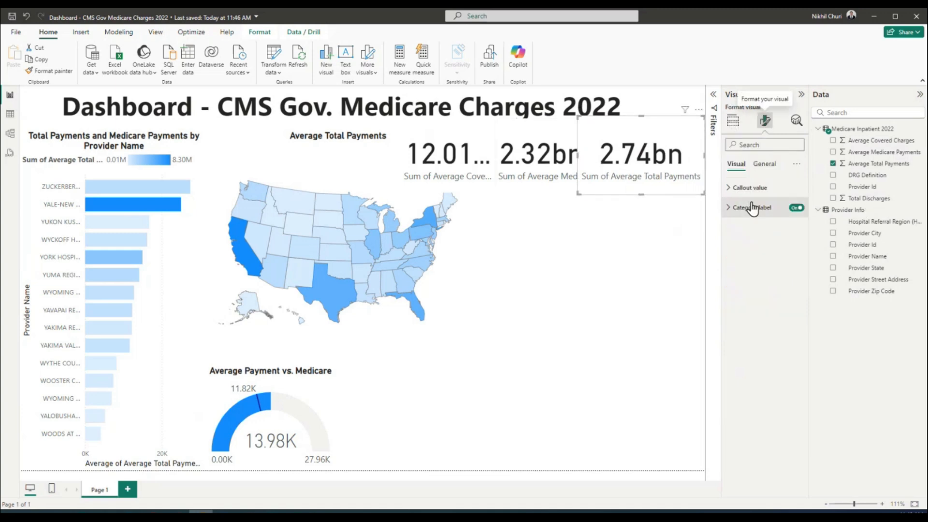
Set the third card's category label to font size 9 and move the 2.32bn card beside it
left_click(764, 164)
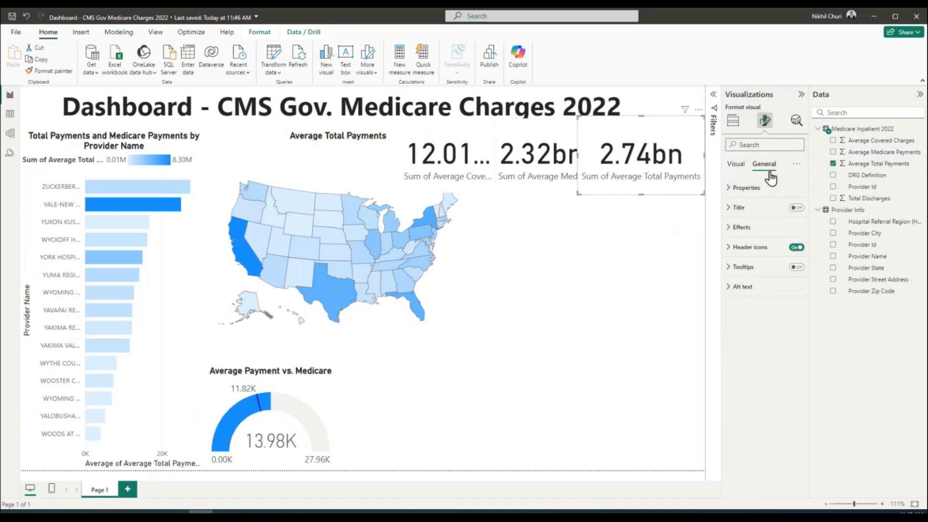
left_click(730, 211)
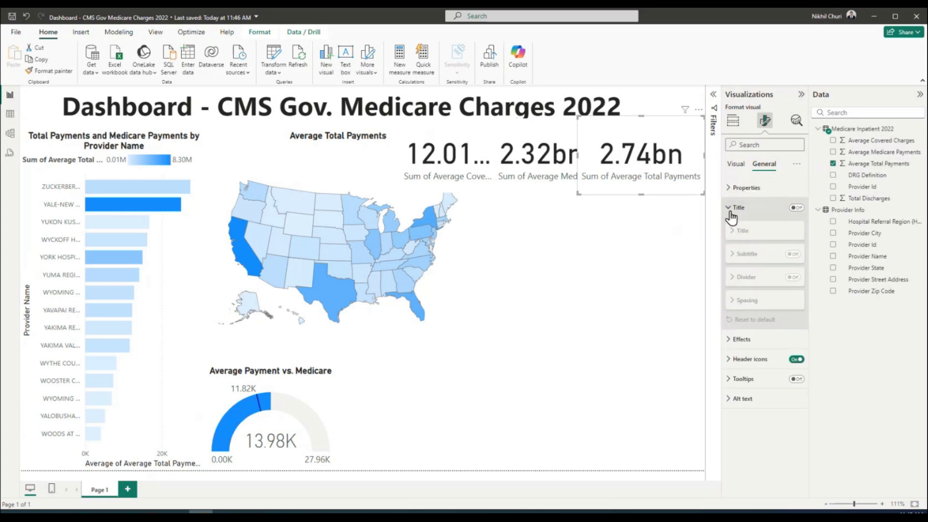
left_click(731, 213)
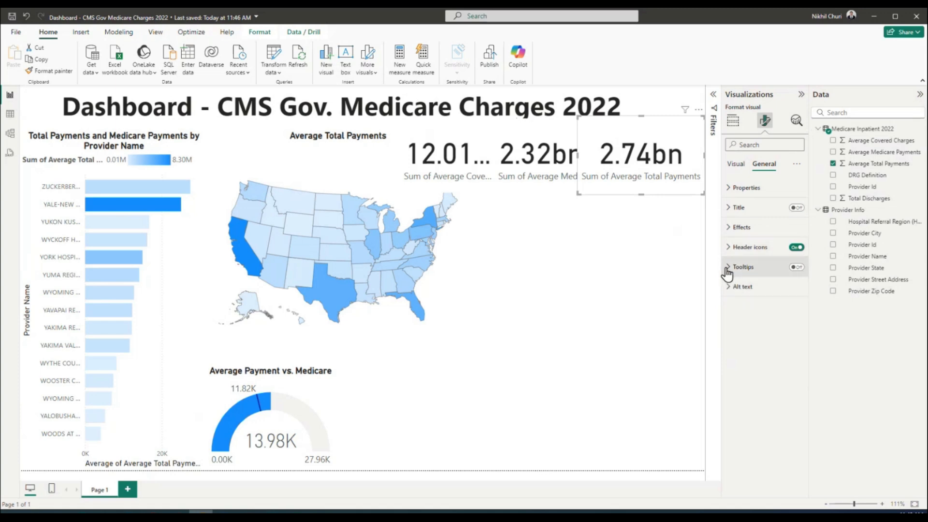
left_click(732, 190)
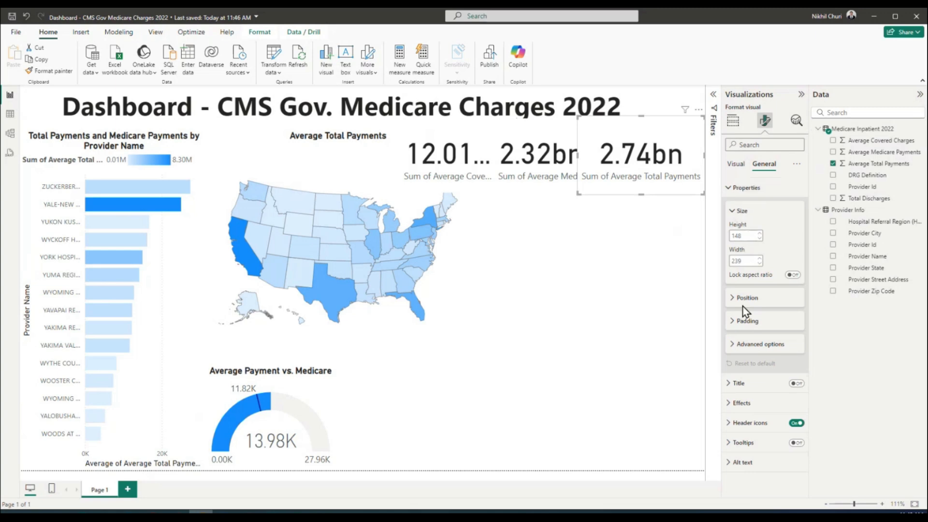
left_click(736, 164)
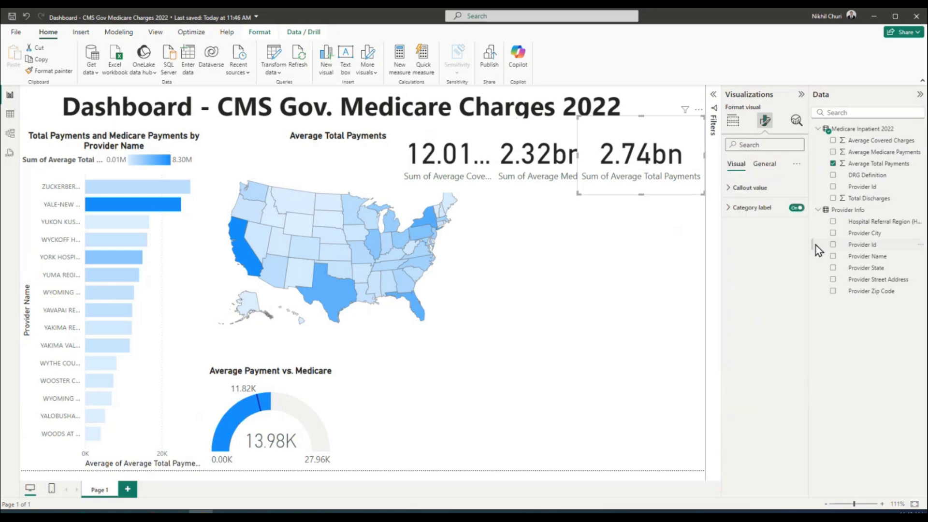
left_click(728, 209)
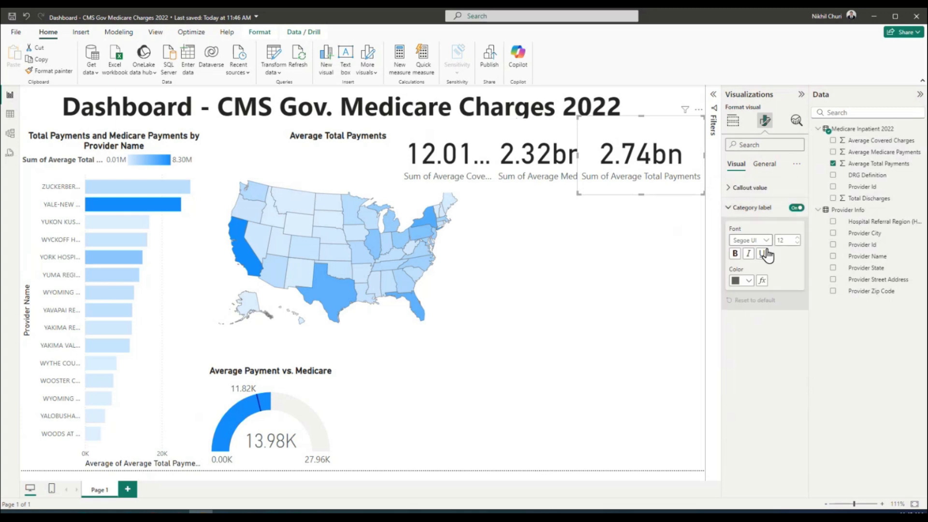
double_click(790, 240)
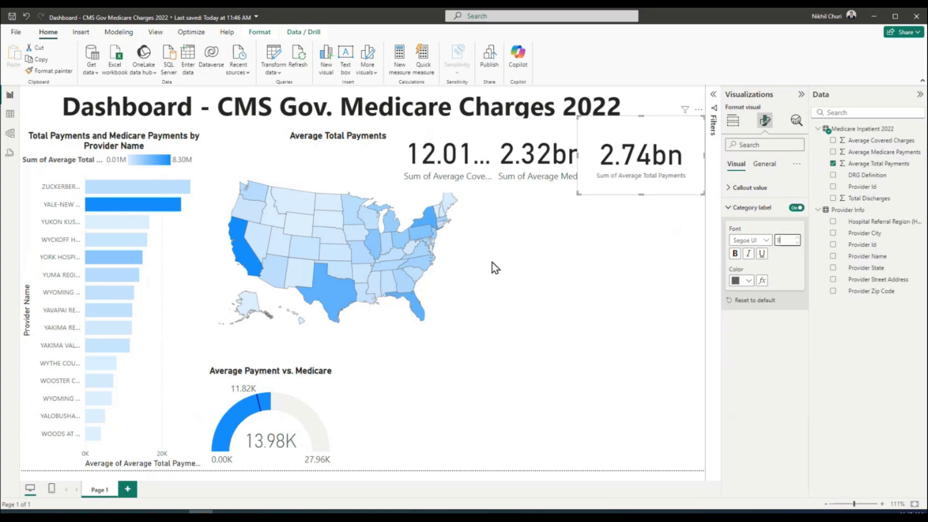
left_click_drag(581, 158, 605, 158)
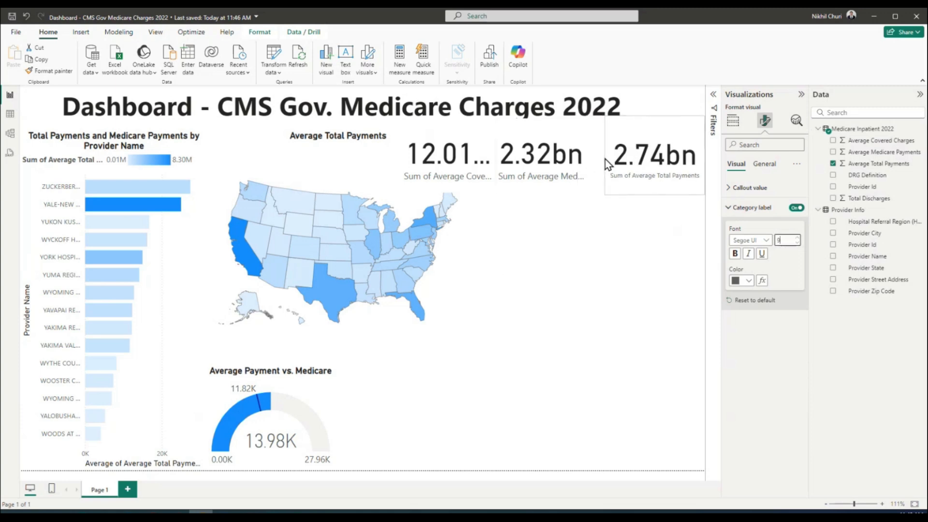
left_click_drag(518, 132, 528, 128)
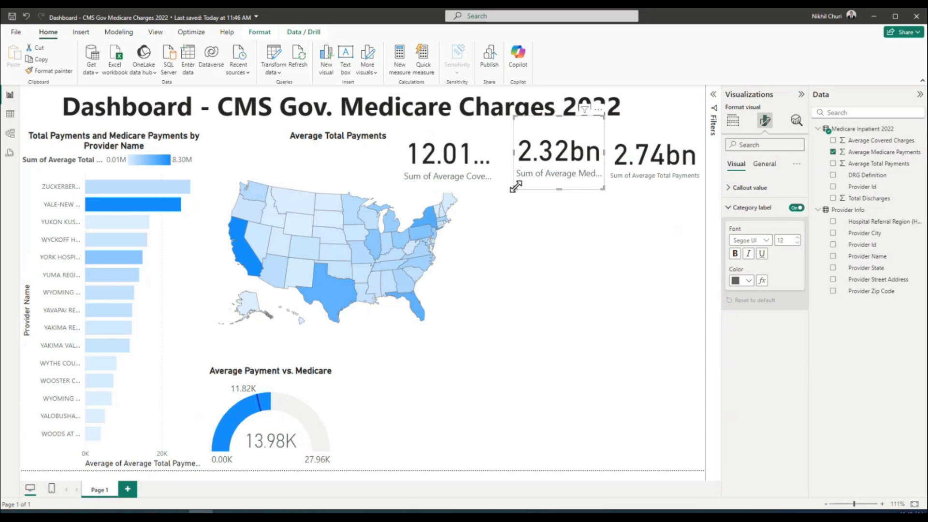
Widen the 2.32bn card leftward until 'Sum of Average Medicare Payments' fits fully
left_click_drag(516, 187, 516, 191)
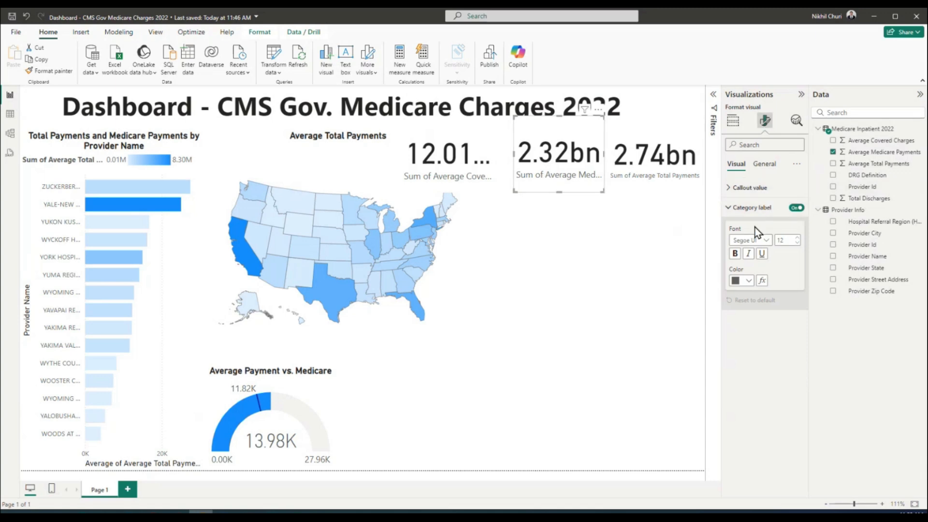
double_click(781, 240)
left_click(667, 180)
left_click(563, 182)
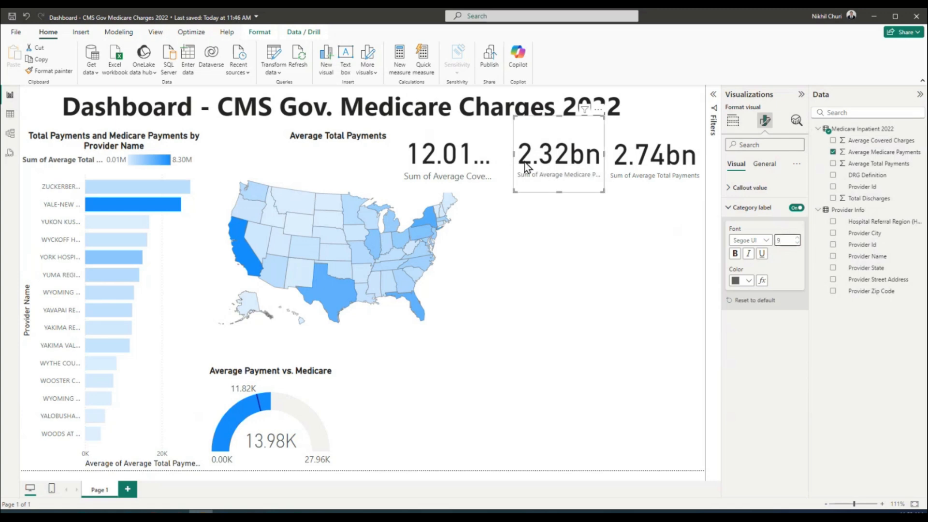
left_click_drag(515, 155, 501, 154)
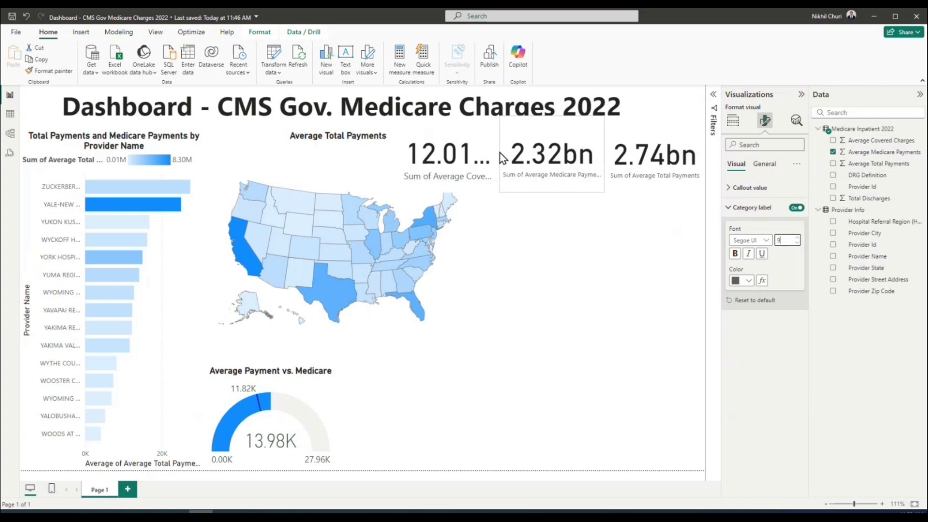
left_click_drag(500, 153, 499, 159)
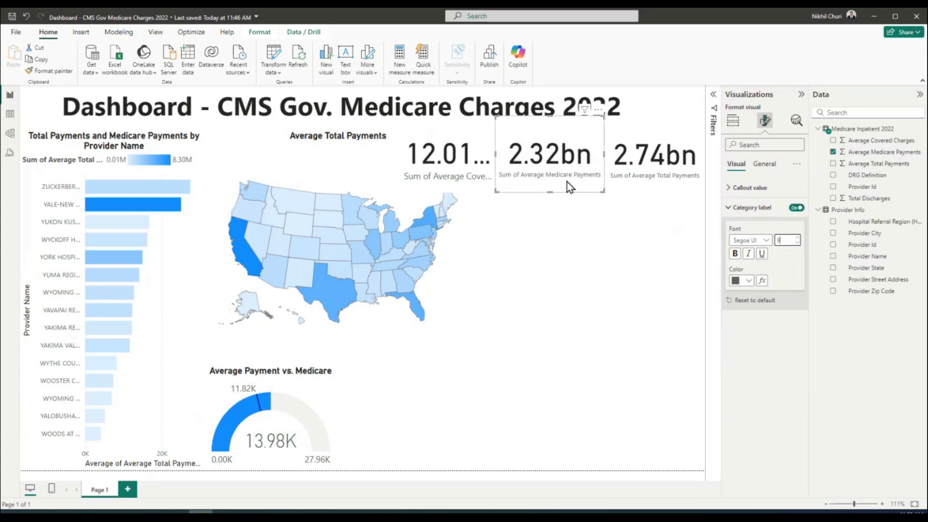
Give the 12.01bn card a size-9 label, widen it and make it shorter
left_click(458, 167)
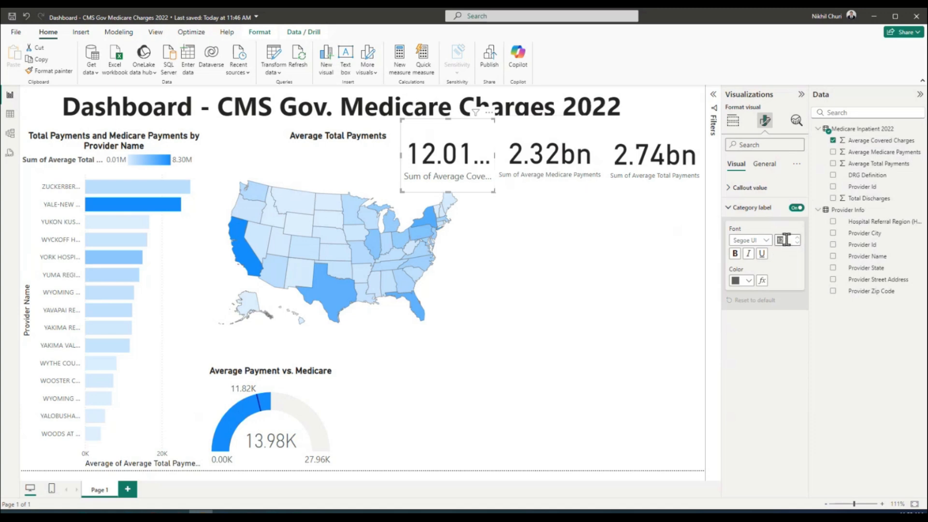
key("Return")
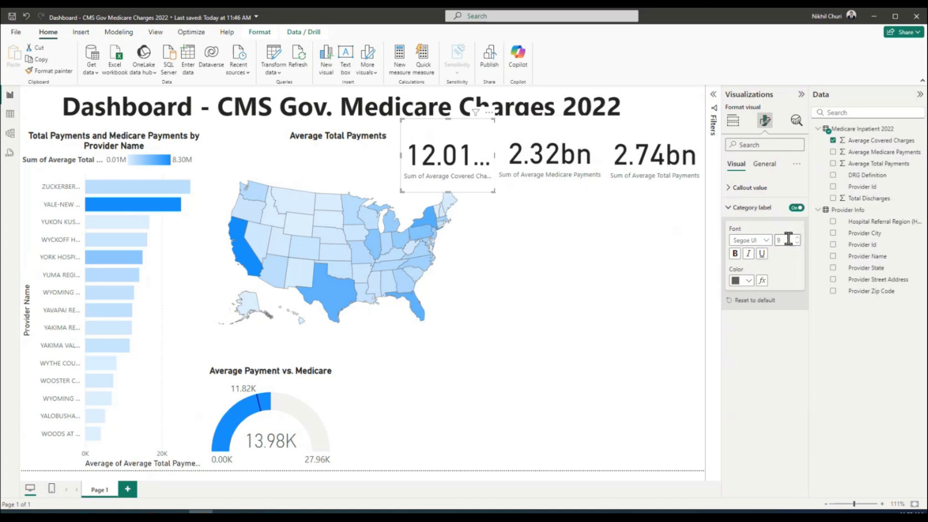
left_click_drag(399, 155, 386, 152)
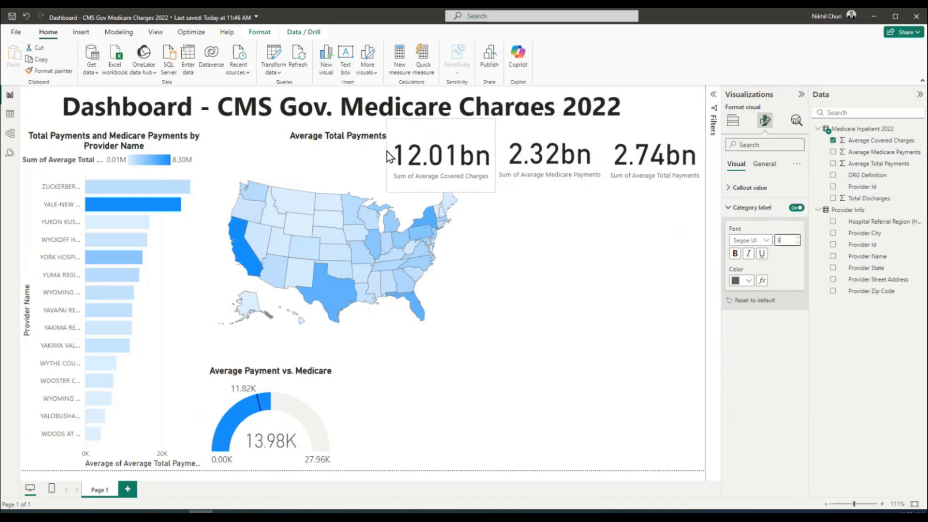
left_click_drag(442, 191, 444, 184)
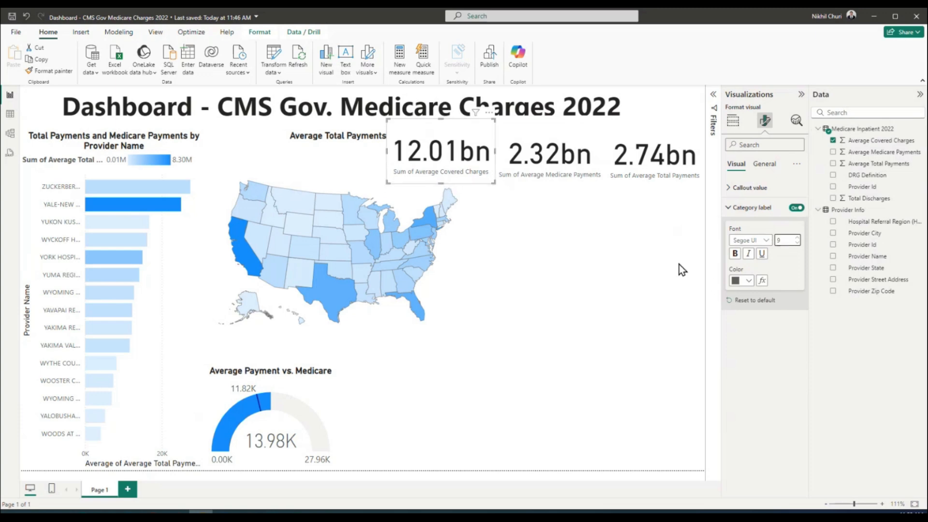
left_click(731, 207)
left_click(765, 164)
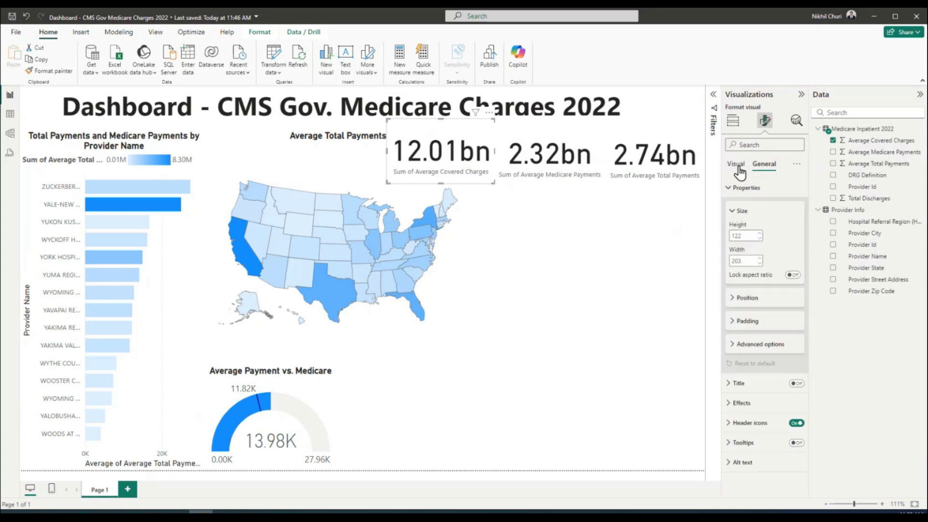
left_click(733, 188)
left_click(736, 165)
left_click(733, 122)
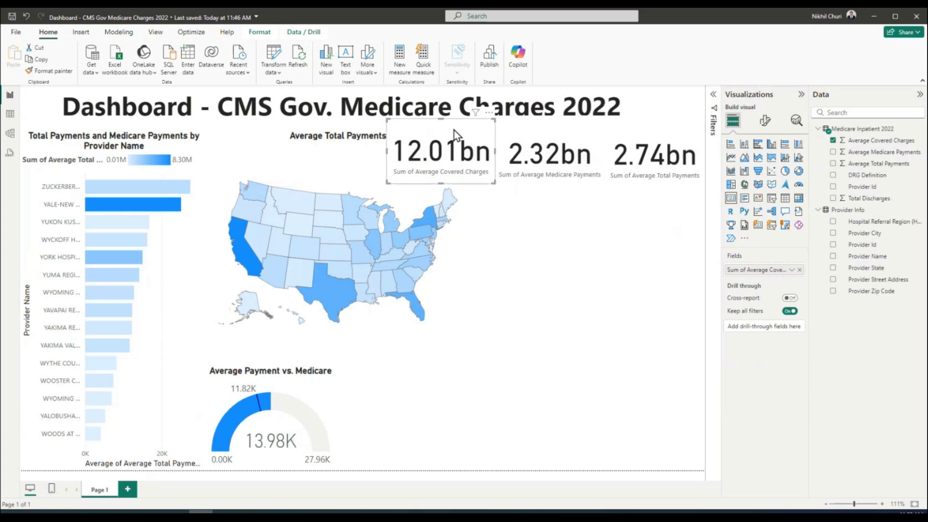
Review the 12.01bn card's General formatting sections: Title, Header icons and Alt text
left_click(765, 122)
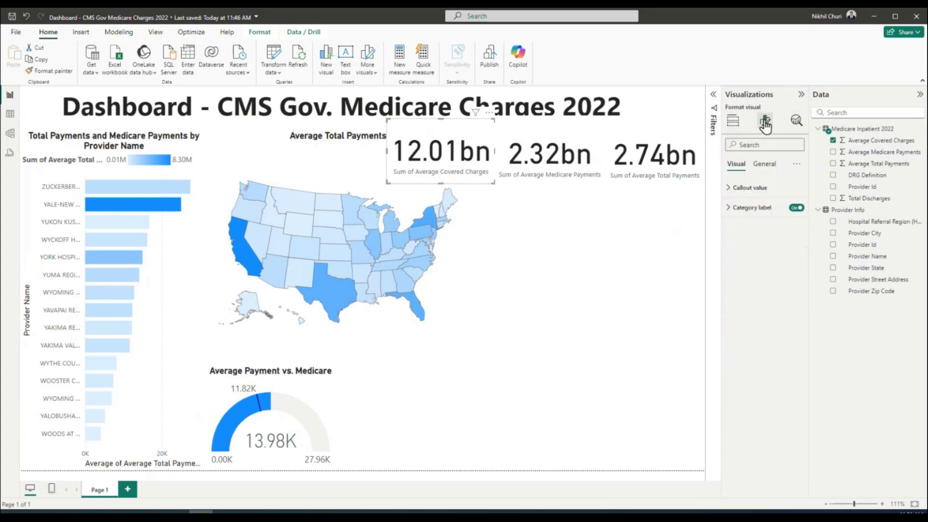
left_click(764, 166)
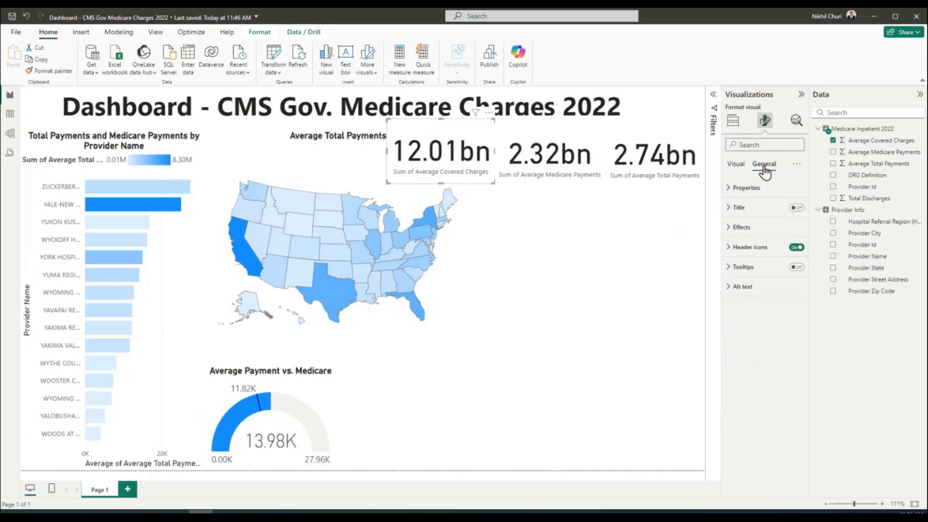
left_click(740, 208)
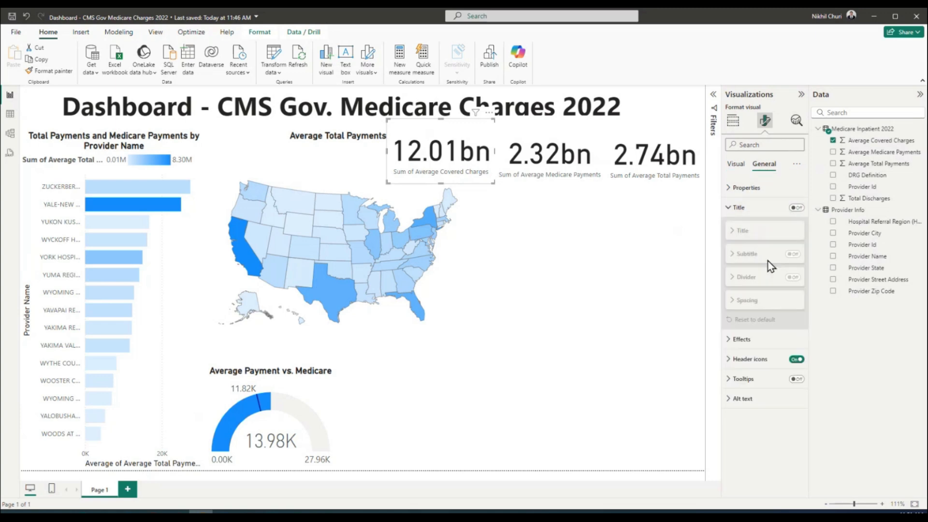
left_click(736, 208)
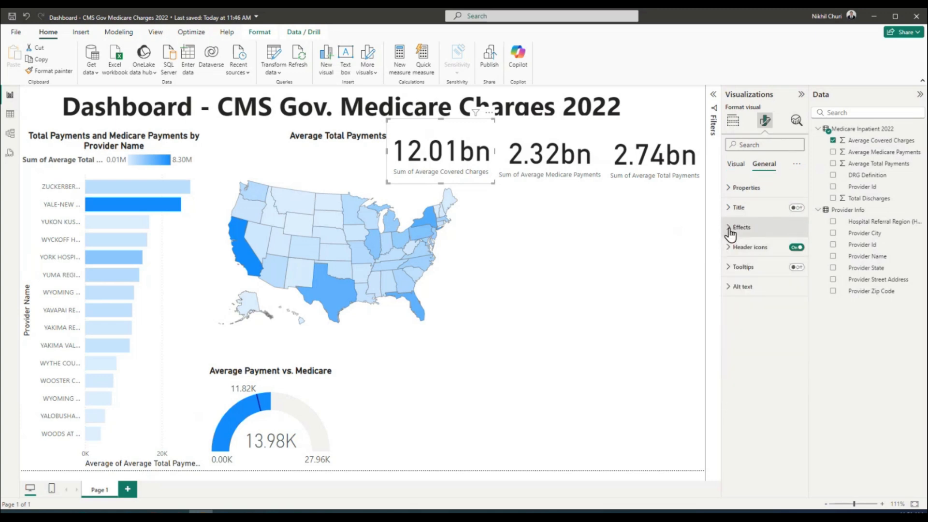
left_click(729, 251)
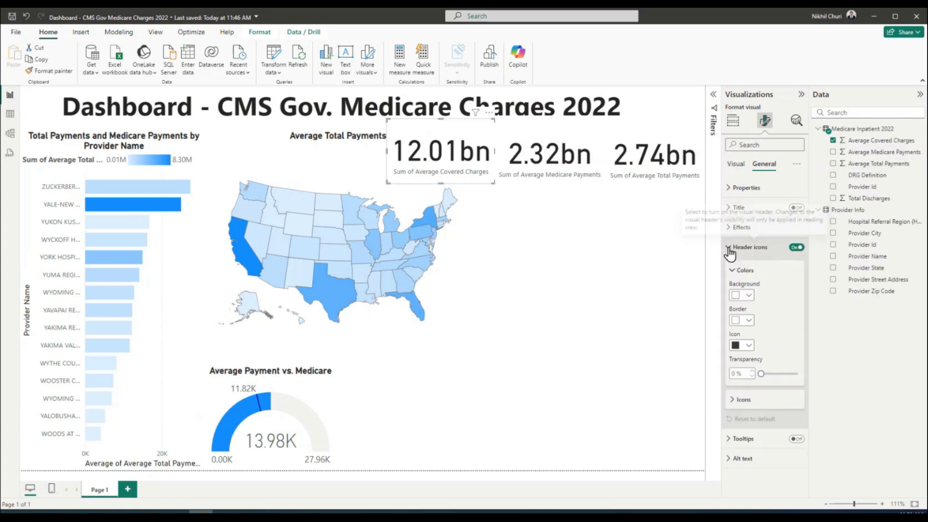
left_click(729, 252)
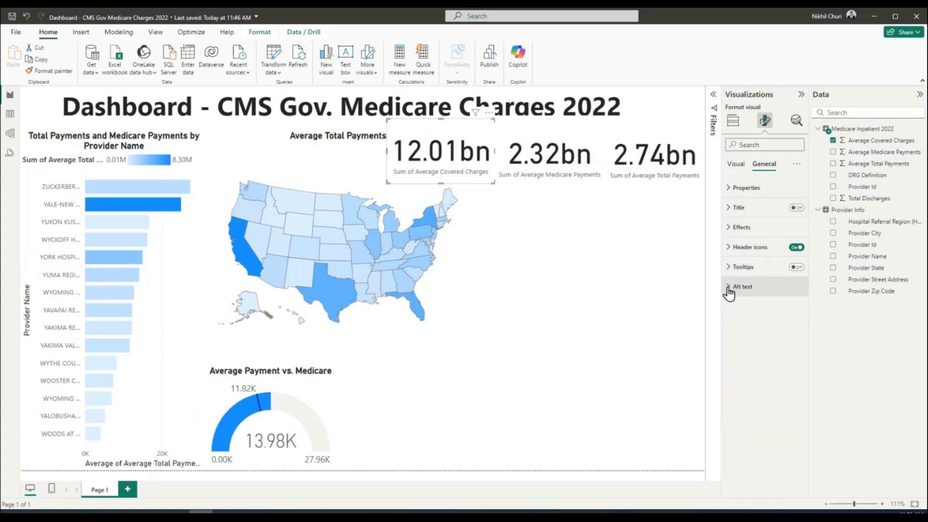
left_click(729, 289)
left_click(730, 290)
Inspect the card's Callout value and Category label settings on the Visual tab
left_click(736, 164)
left_click(729, 188)
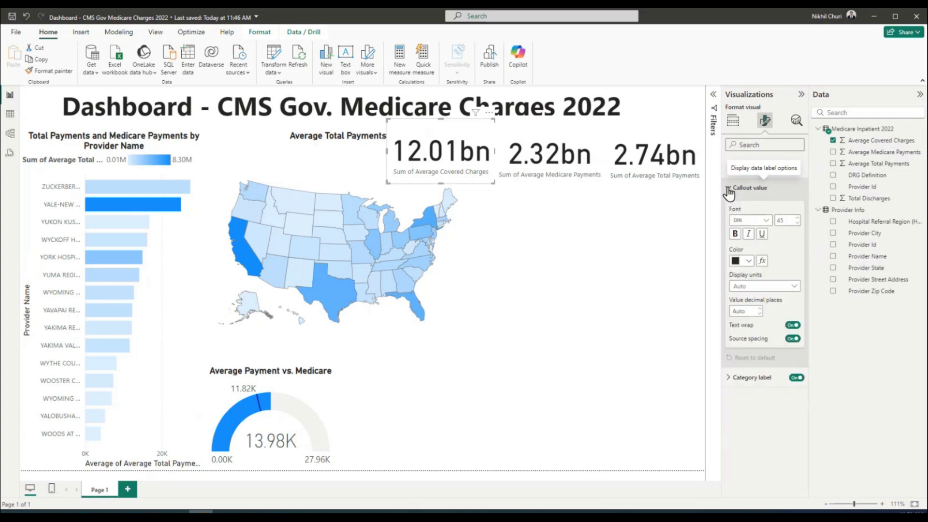
left_click(729, 189)
left_click(729, 208)
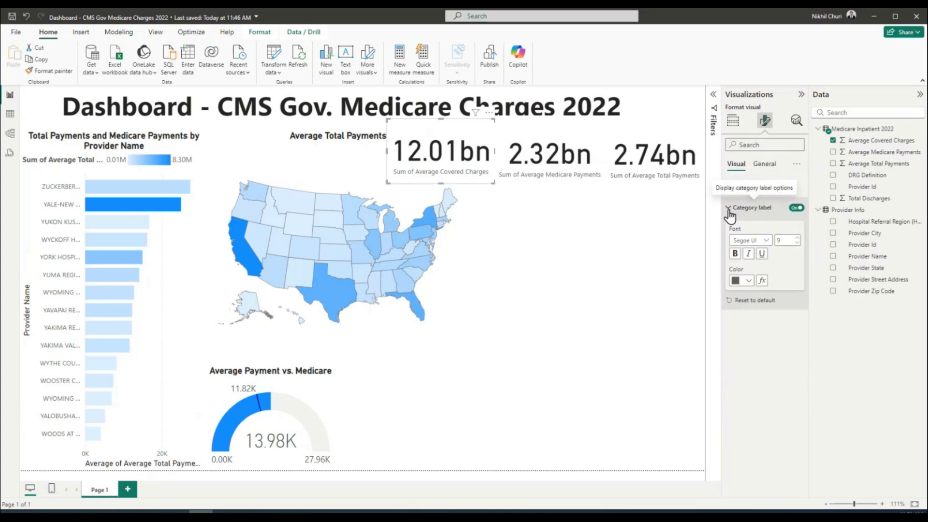
left_click(729, 209)
left_click(773, 166)
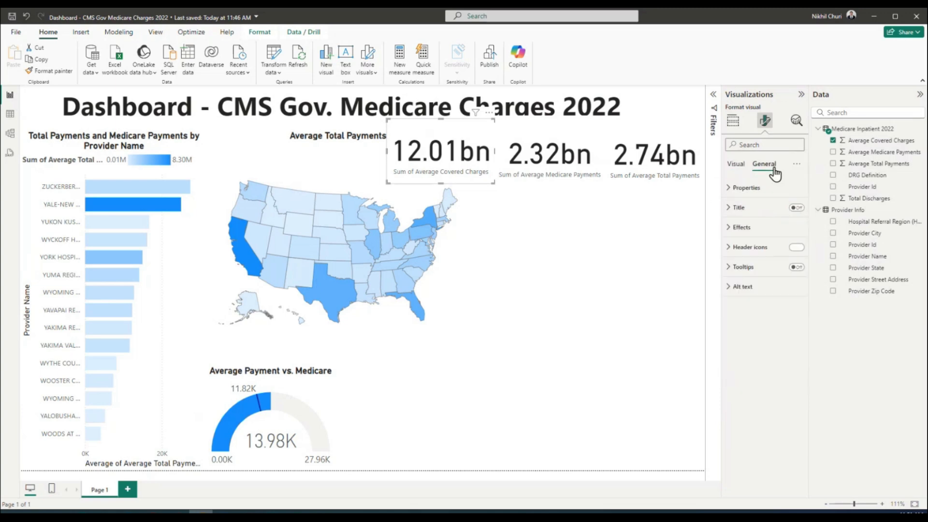
Browse the card's size and position, header icon, title and advanced layout settings
left_click(728, 189)
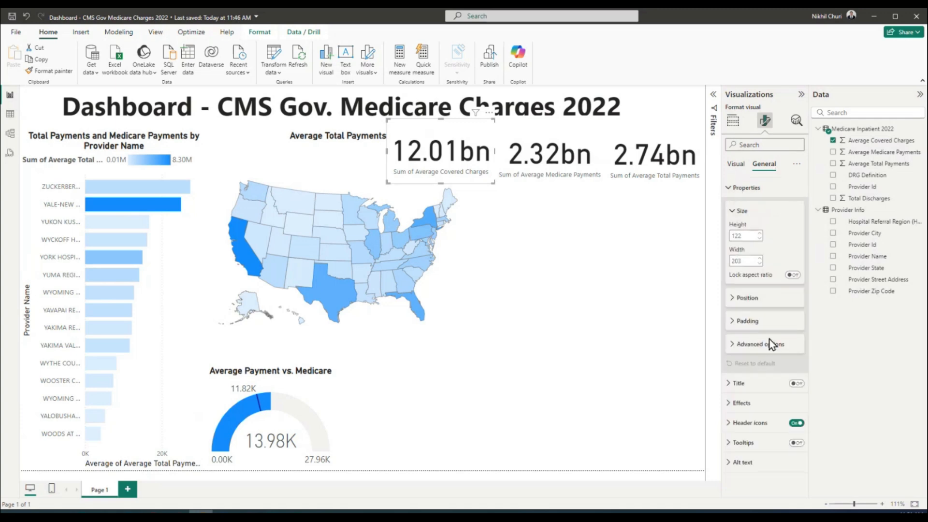
left_click(729, 427)
scroll(769, 411, "down", 3)
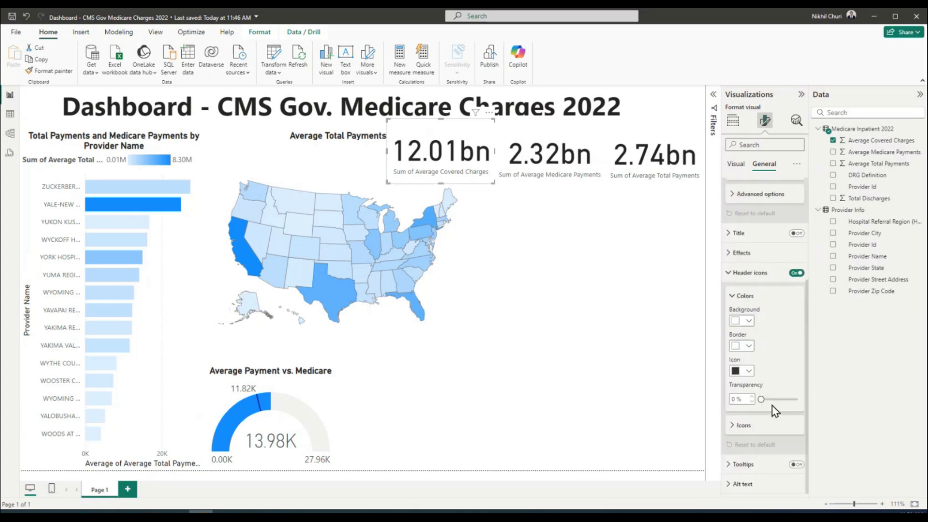
left_click(734, 297)
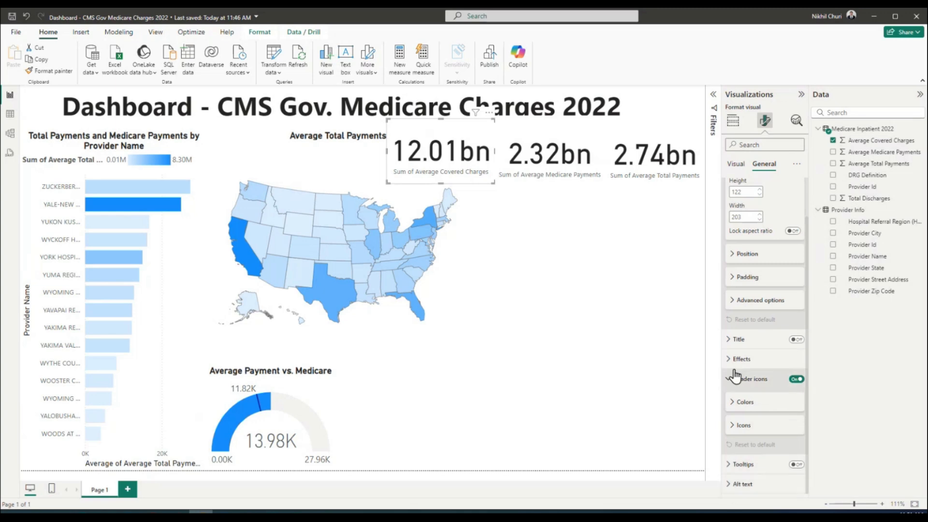
left_click(729, 340)
left_click(729, 340)
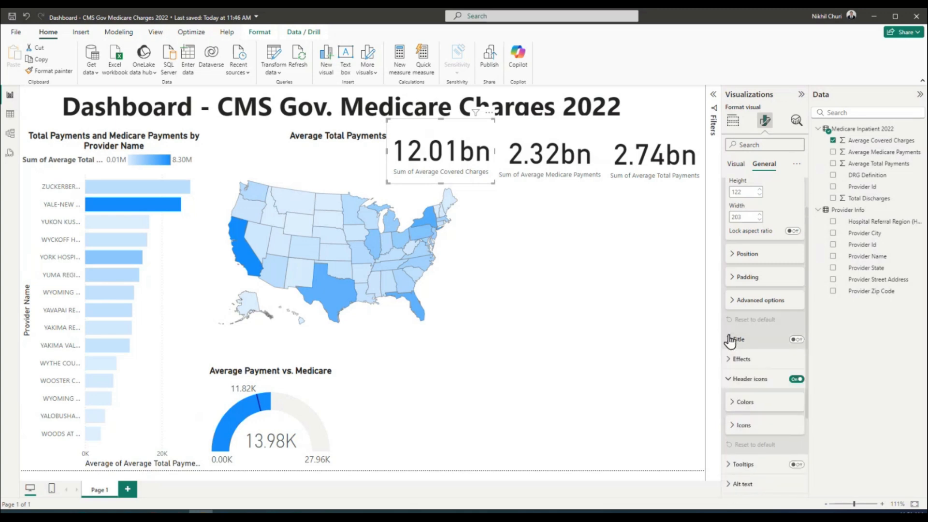
left_click(732, 302)
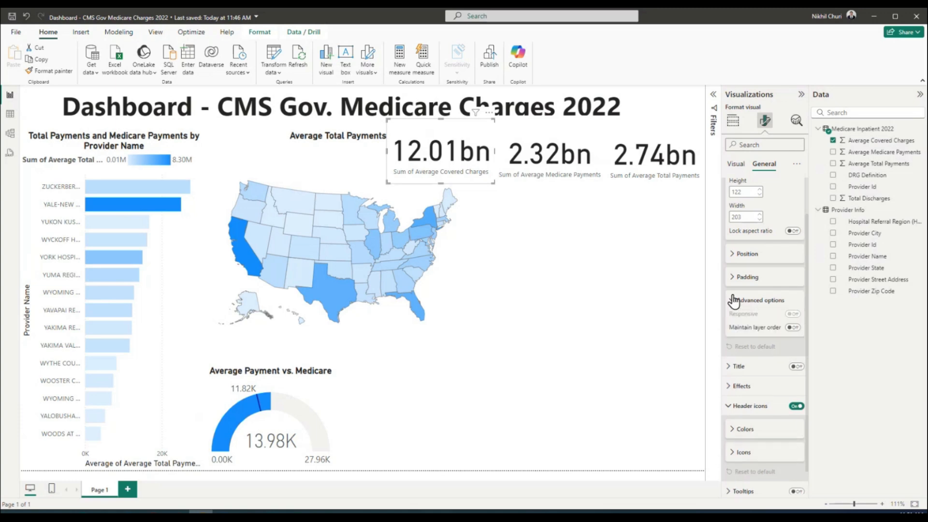
left_click(732, 302)
left_click(733, 255)
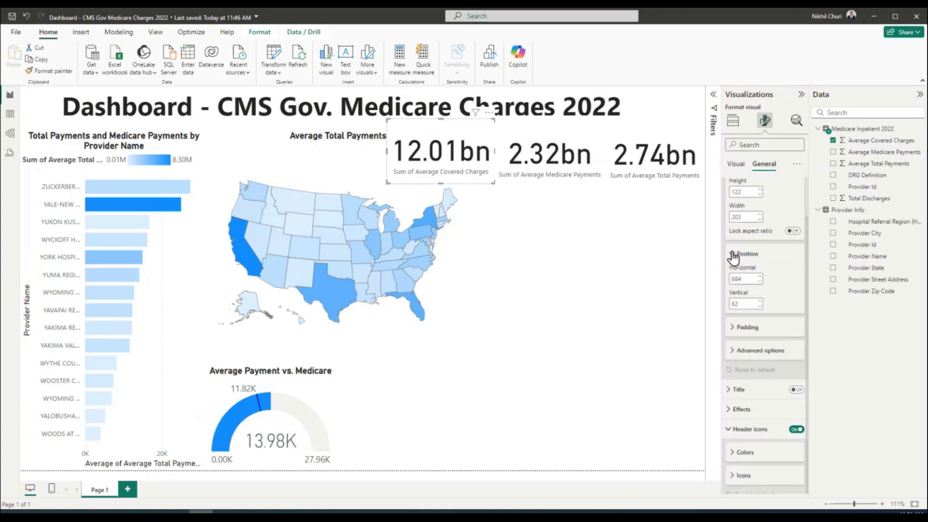
left_click(733, 352)
left_click(733, 351)
scroll(773, 264, "up", 1)
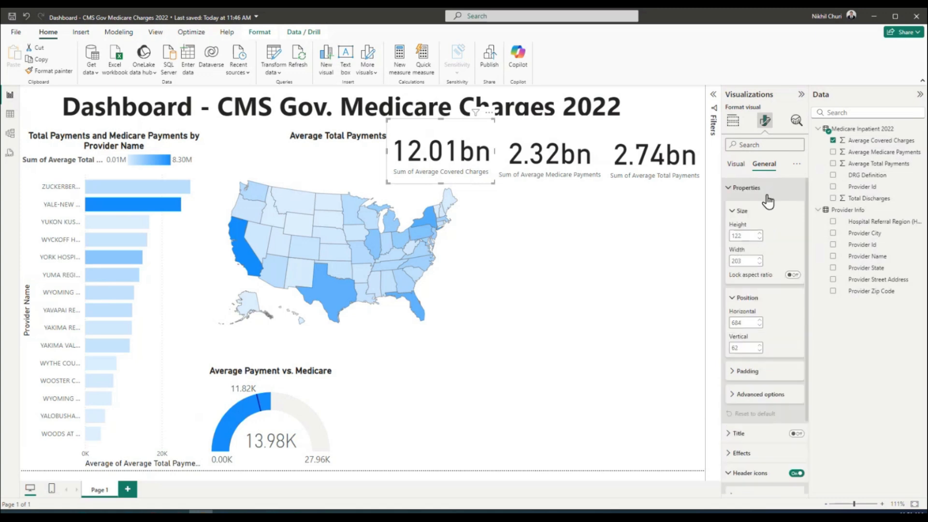
left_click(729, 189)
Review the card's Callout value and Category label settings
left_click(736, 164)
left_click(728, 188)
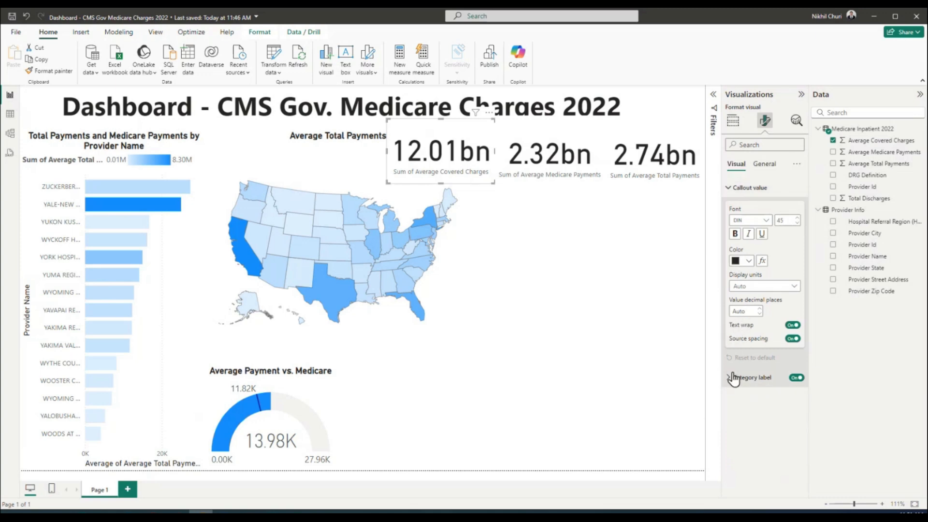
left_click(729, 380)
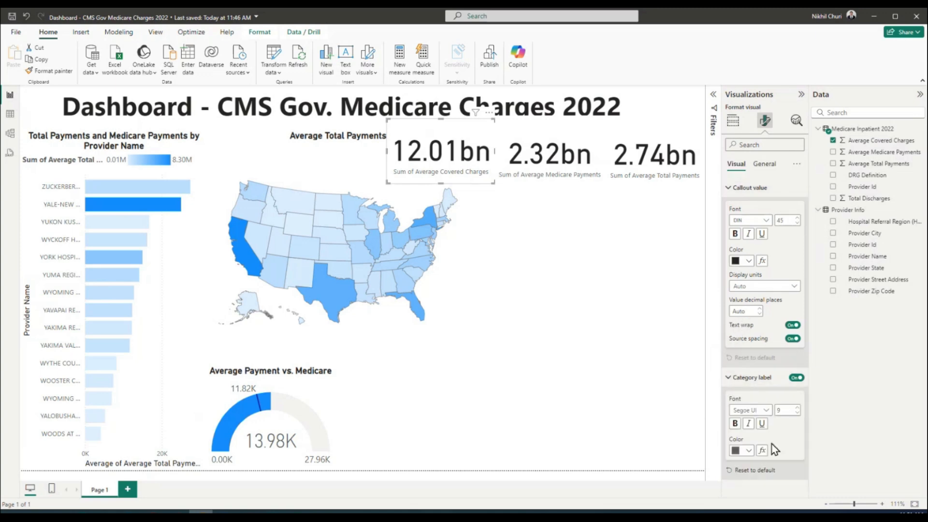
left_click(729, 378)
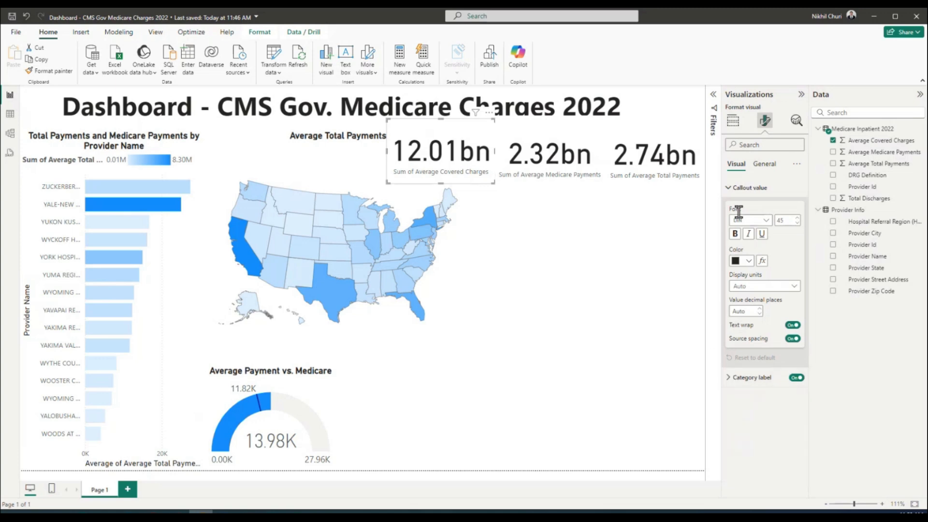
left_click(729, 190)
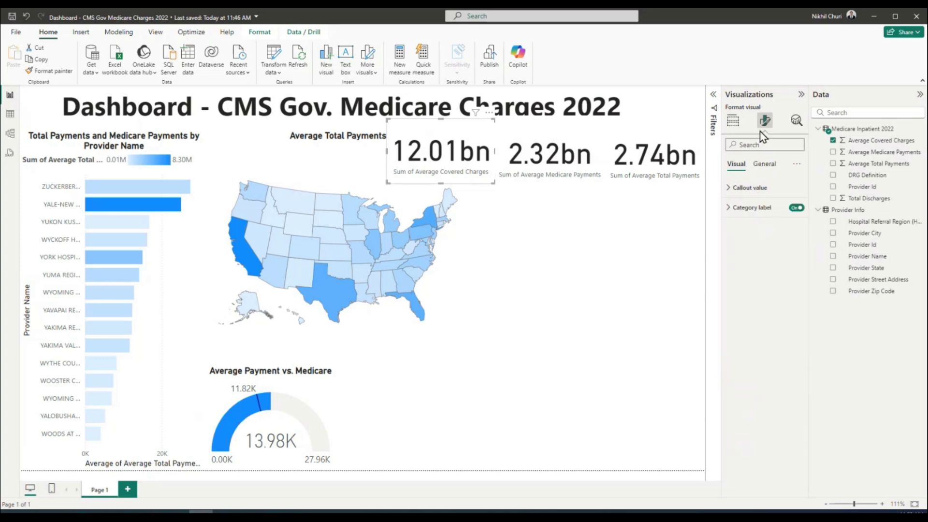
Revisit General properties: padding, advanced layout, title, effects and header icons
left_click(764, 164)
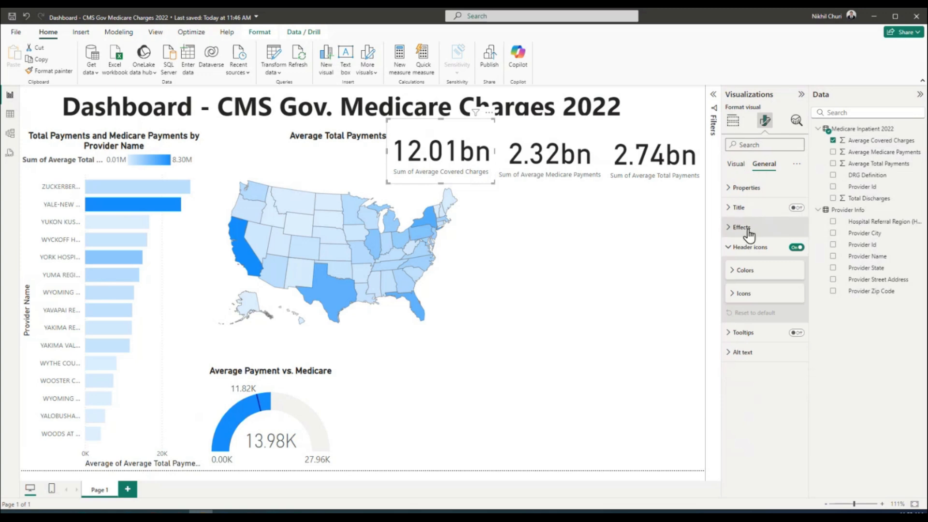
left_click(729, 188)
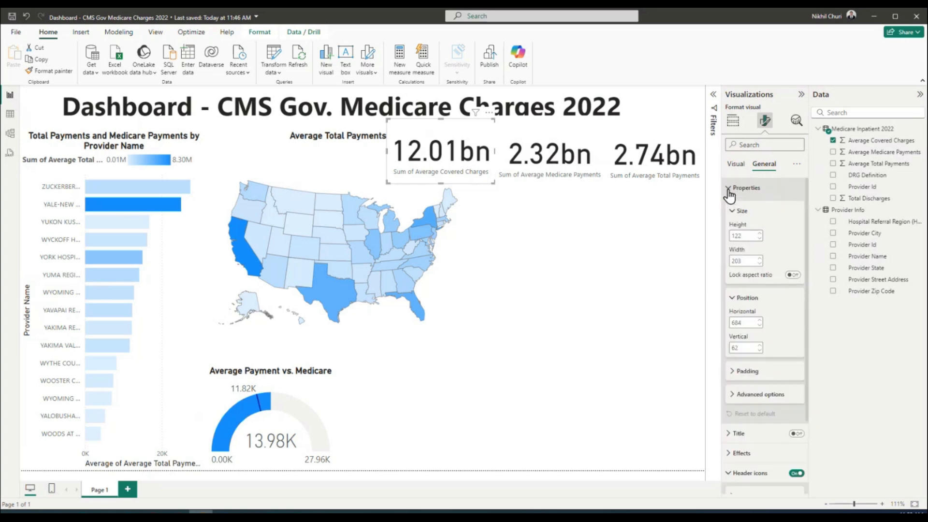
left_click(734, 371)
scroll(742, 339, "down", 3)
left_click(733, 225)
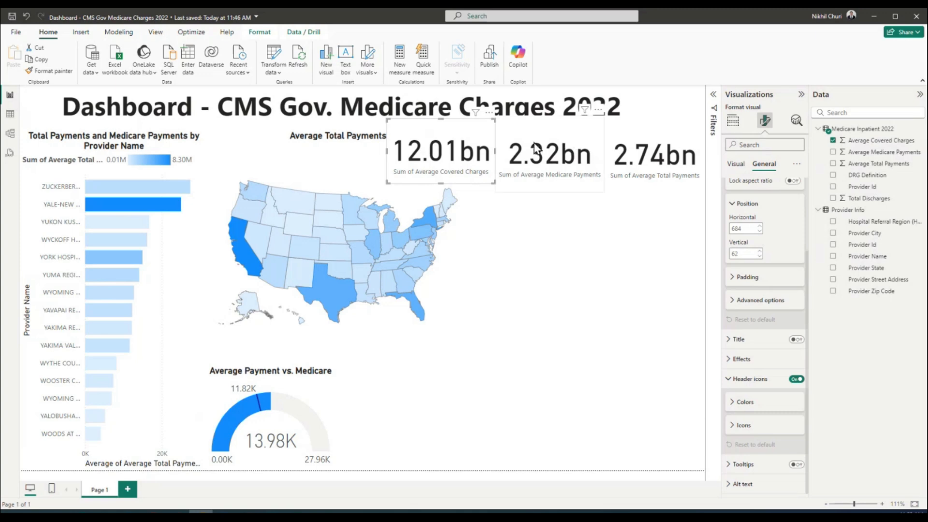
left_click(734, 304)
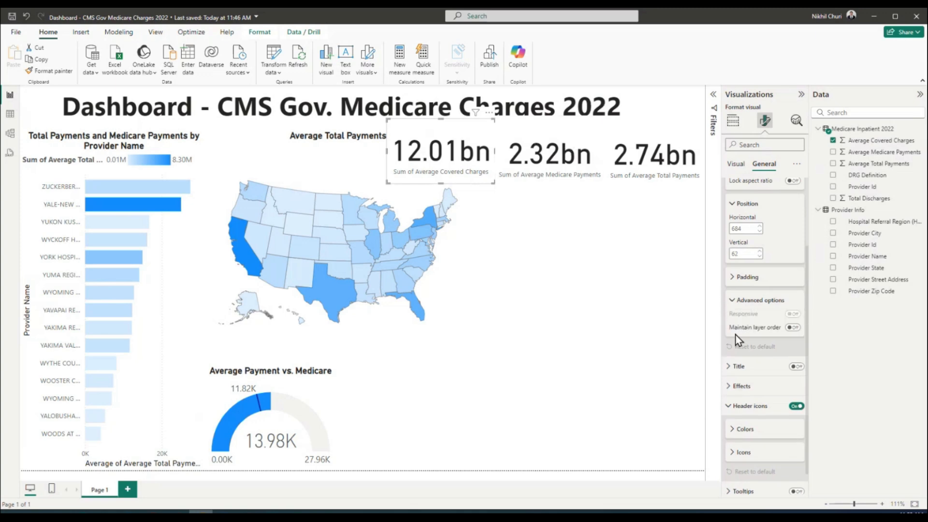
left_click(732, 303)
left_click(729, 340)
left_click(728, 341)
left_click(727, 359)
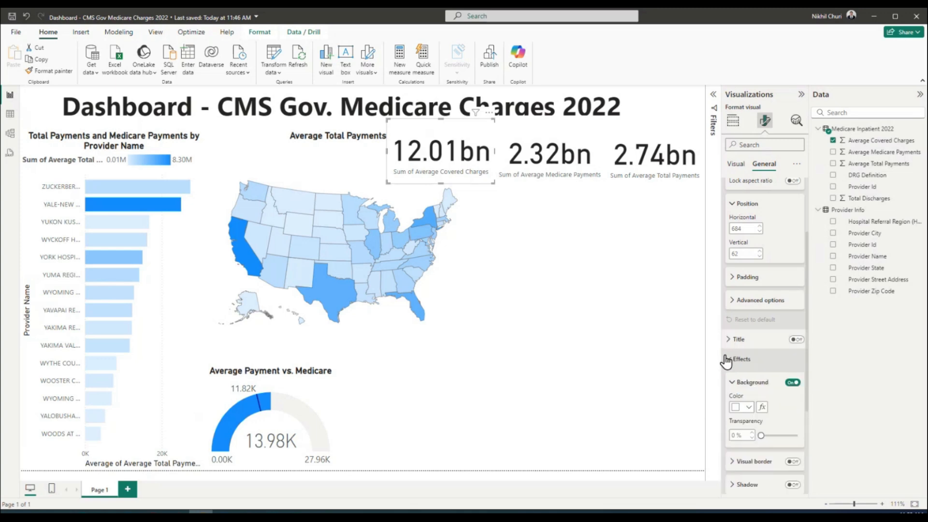
left_click(727, 359)
left_click(732, 379)
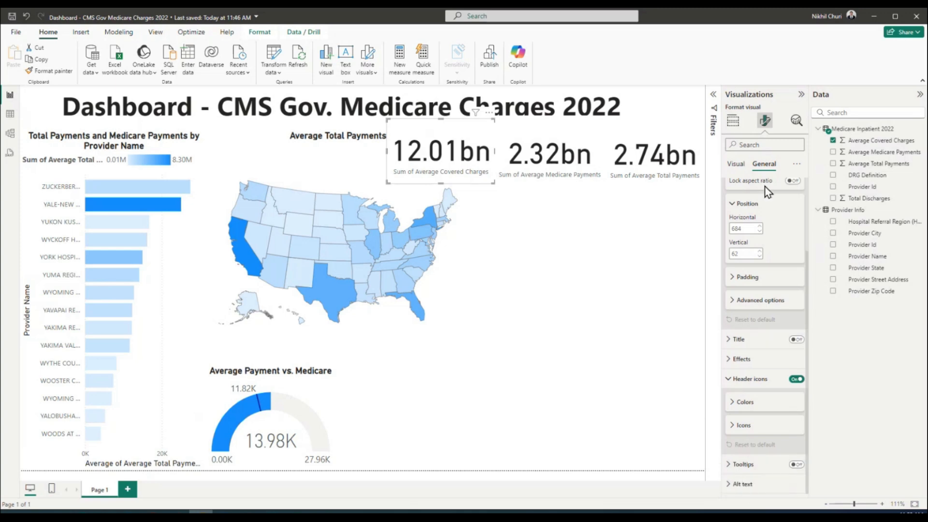
left_click(733, 204)
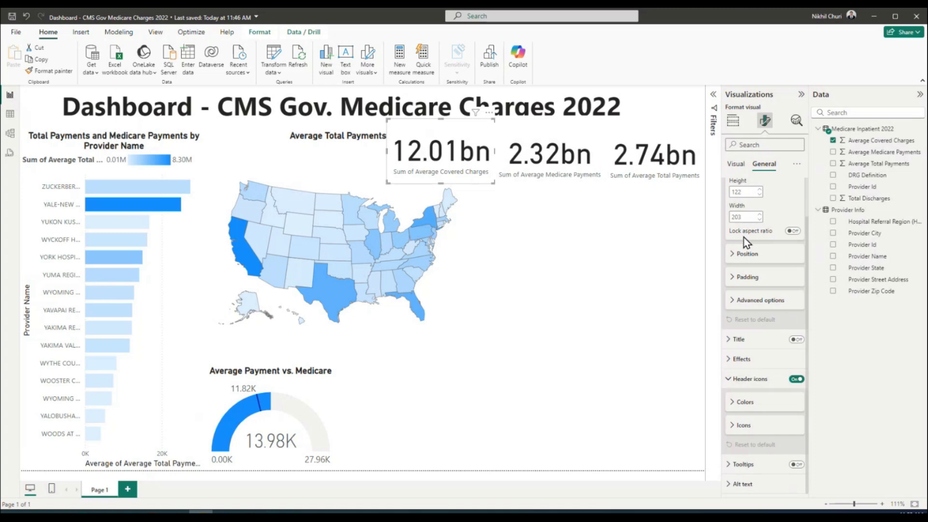
Check the card's Category label font and colour options
left_click(736, 164)
left_click(729, 208)
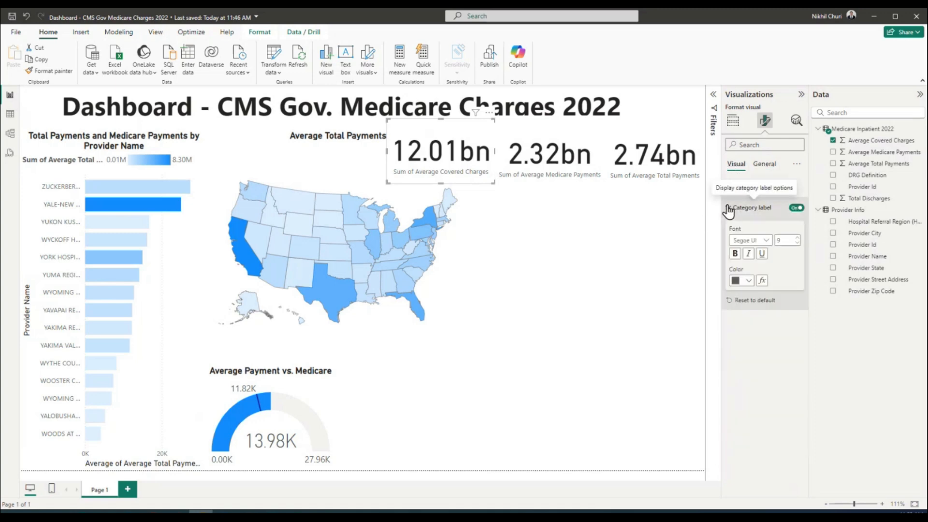
left_click(729, 209)
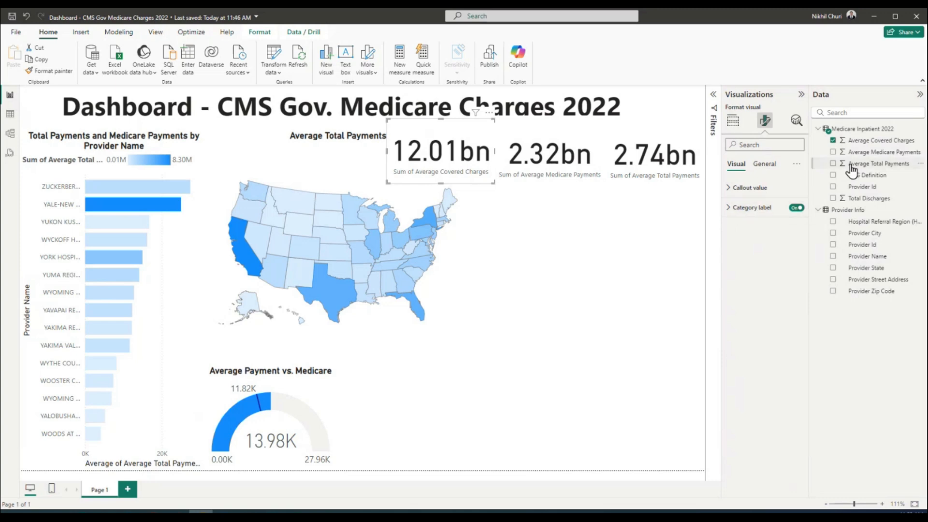
Select the 2.32bn Medicare payments card, check its padding, and view its field in Build visual
left_click(564, 135)
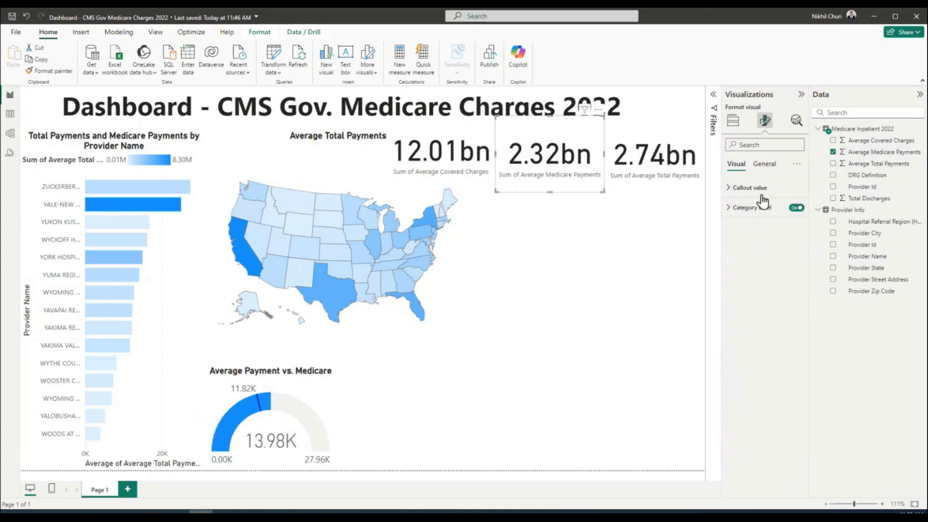
left_click(773, 167)
scroll(774, 295, "down", 2)
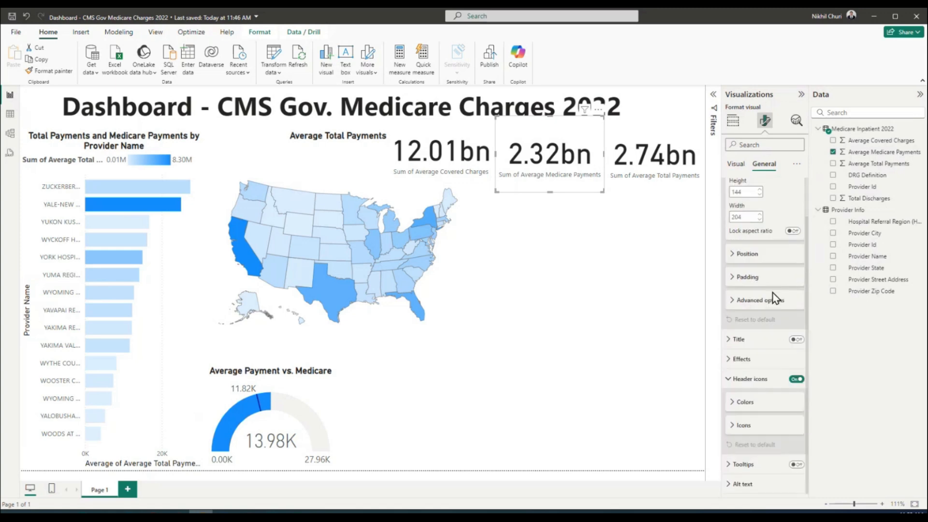
left_click(737, 256)
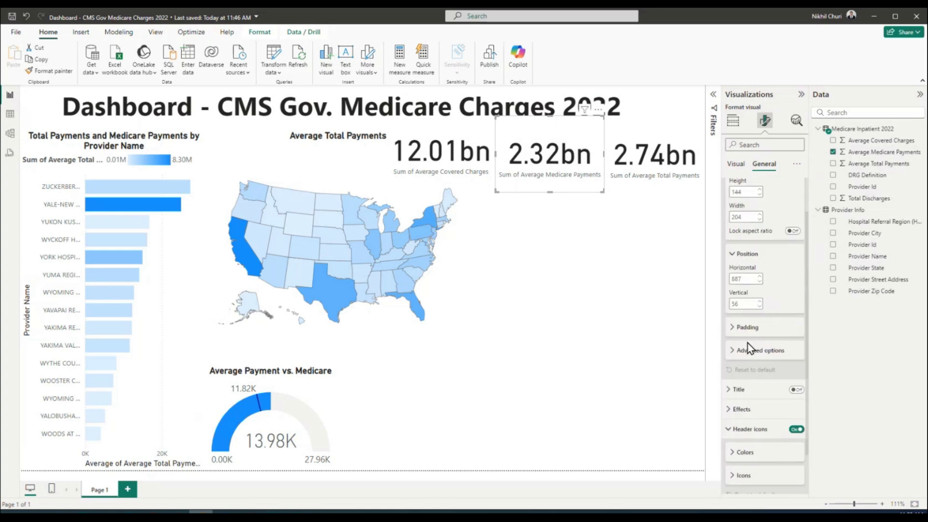
left_click(732, 330)
left_click(733, 330)
scroll(750, 381, "down", 1)
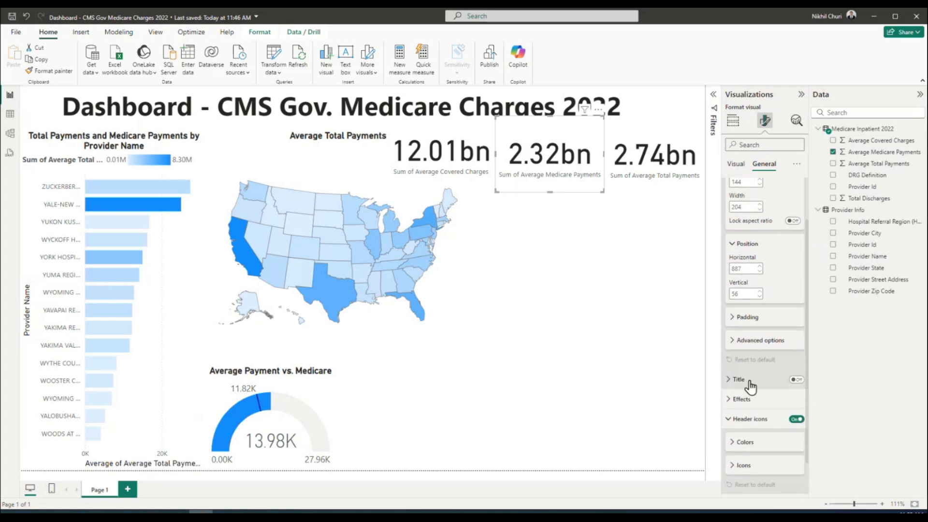
scroll(739, 382, "down", 2)
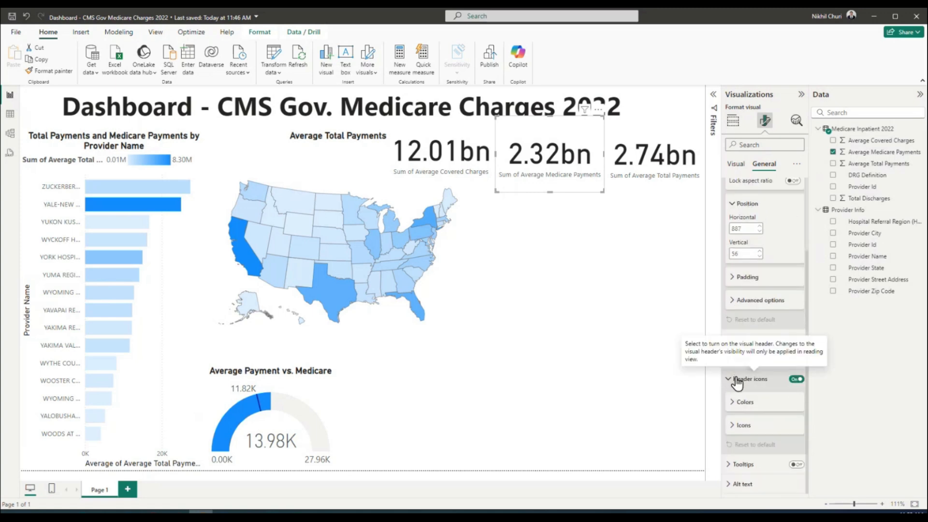
scroll(735, 208, "up", 3)
left_click(730, 189)
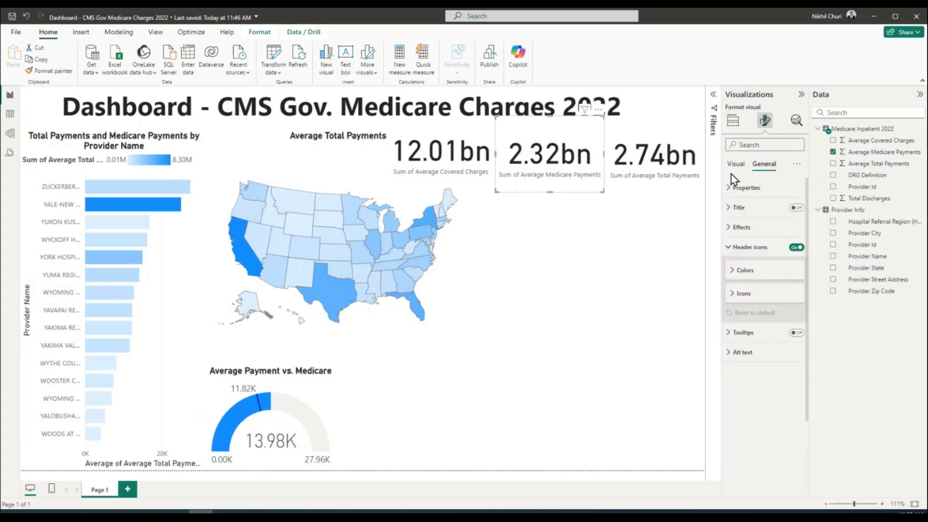
left_click(734, 120)
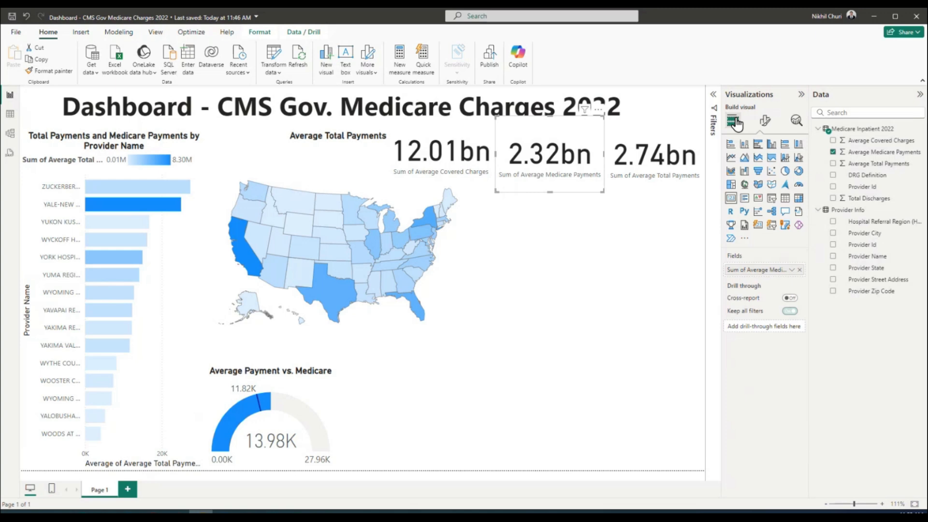
left_click(792, 270)
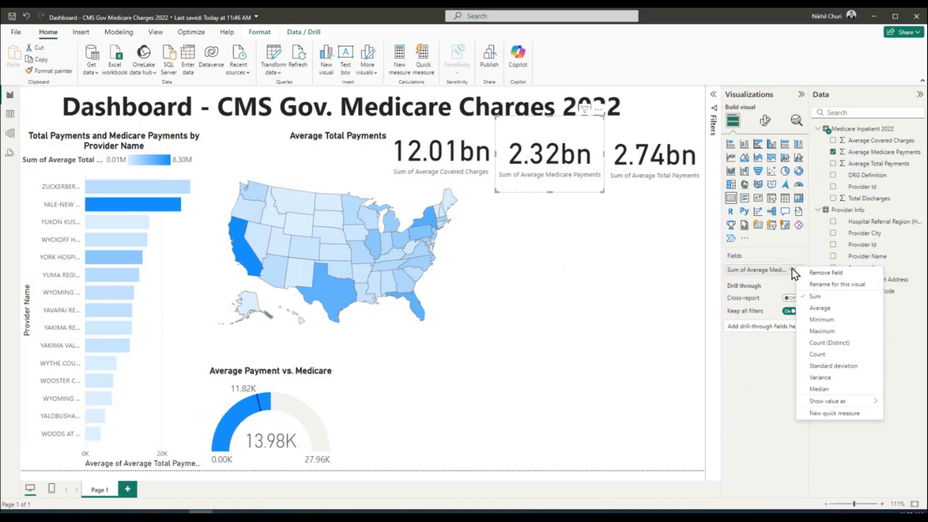
Rename the 12.01bn card's field for this visual, deleting the 'Sum of' prefix
left_click(812, 286)
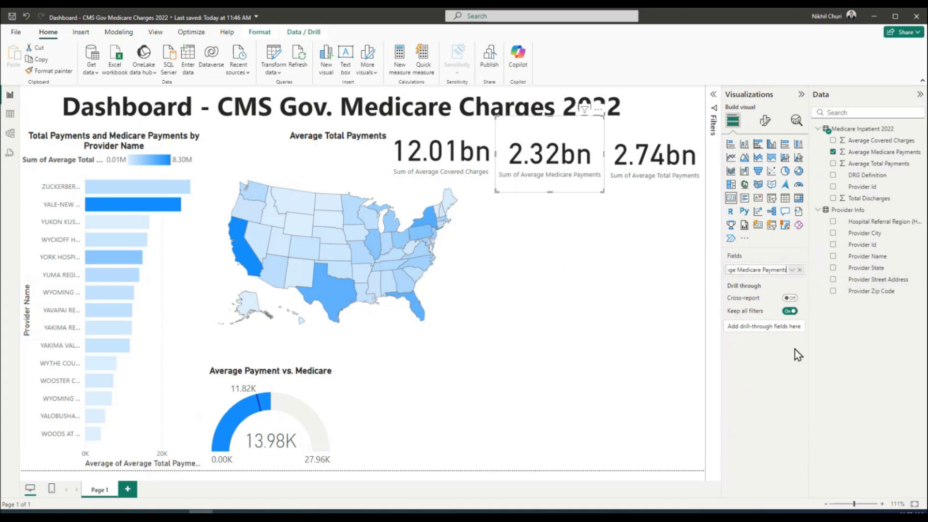
left_click(558, 235)
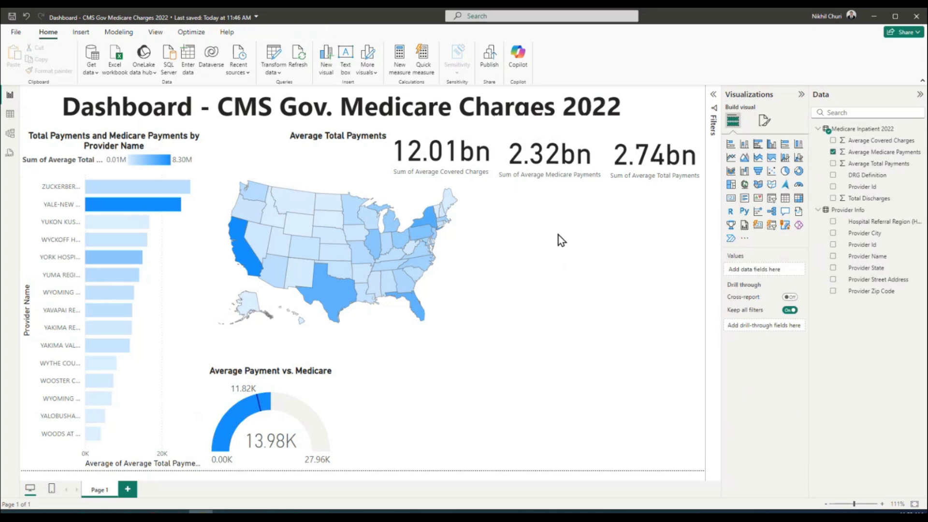
left_click(470, 129)
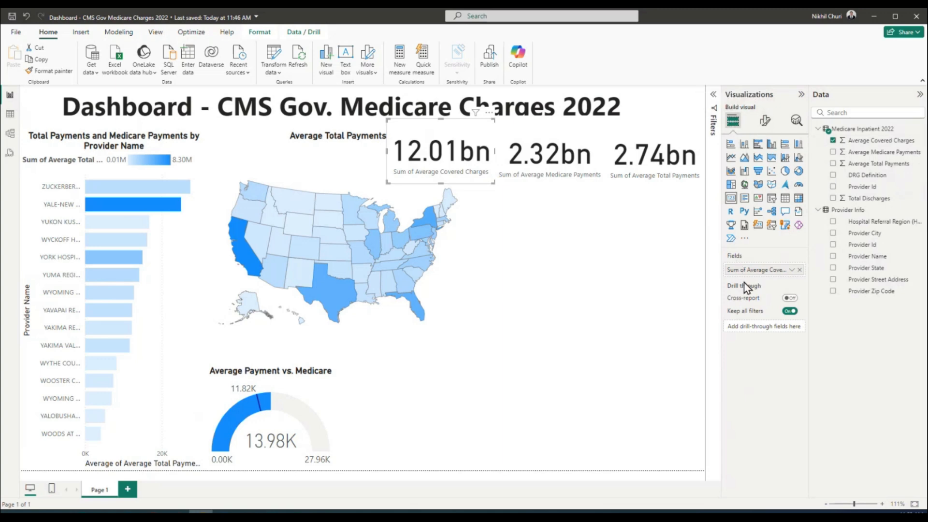
left_click(792, 271)
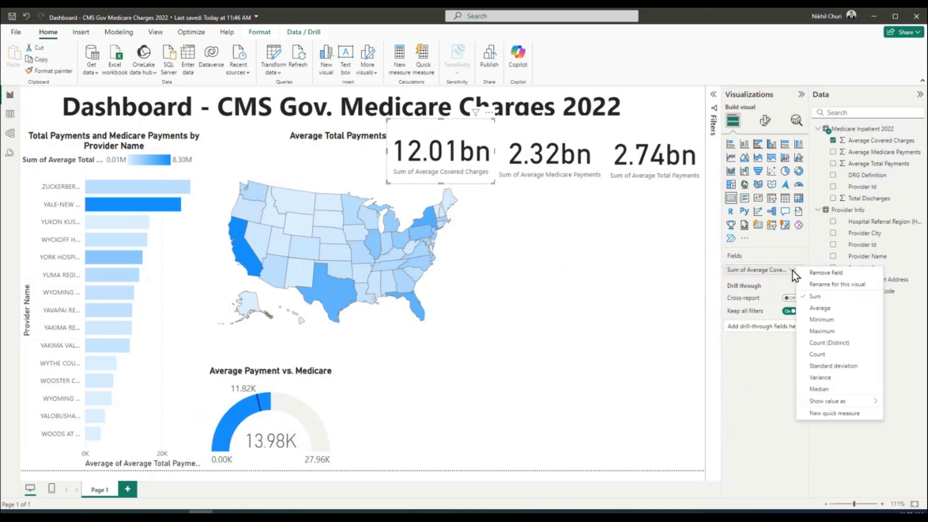
left_click(822, 285)
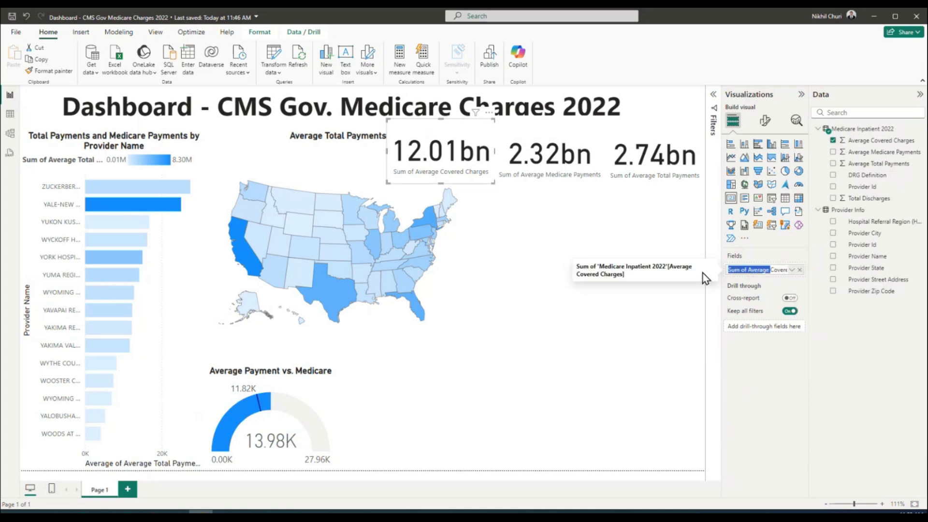
left_click_drag(747, 270, 666, 271)
key("BackSpace")
Confirm the first label and rename the 2.32bn card's field to Average Medicare Payments
left_click(762, 376)
left_click(565, 145)
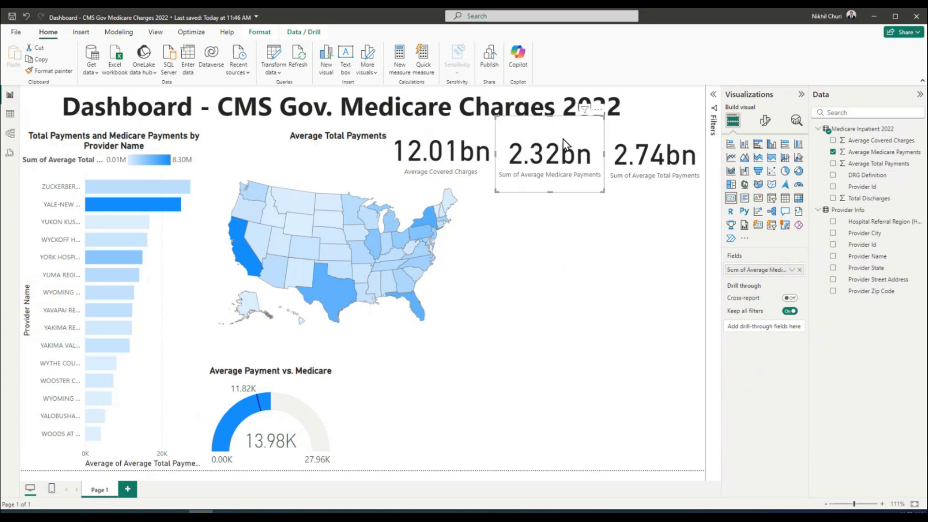
left_click(793, 278)
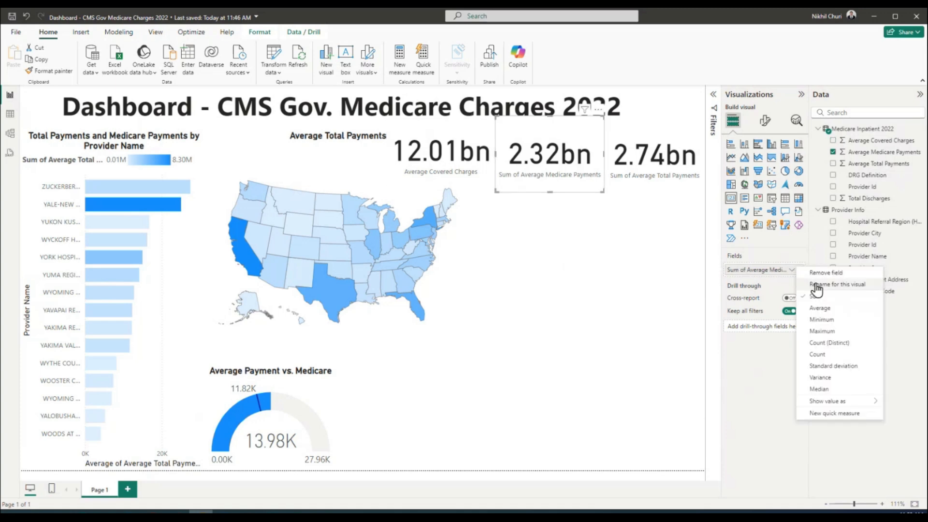
left_click(818, 285)
left_click_drag(738, 270, 713, 274)
left_click(762, 270)
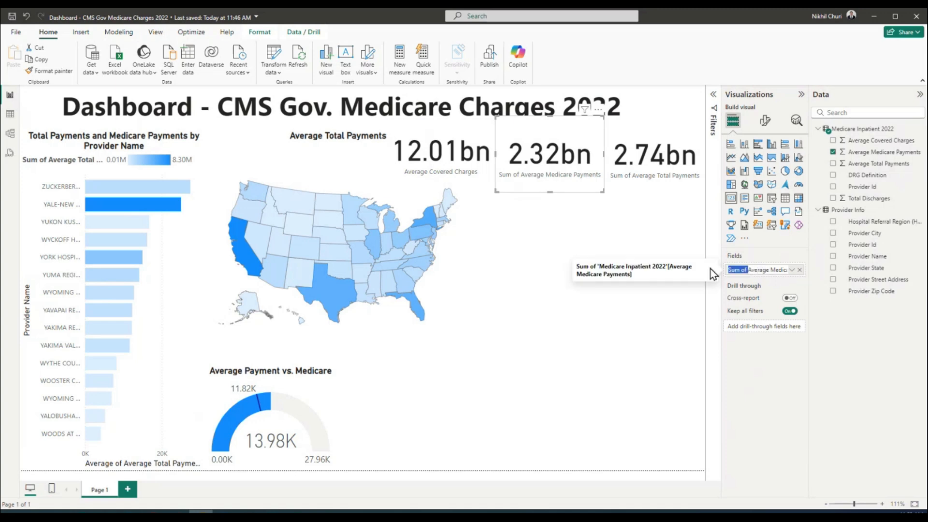
key("BackSpace")
key("Return")
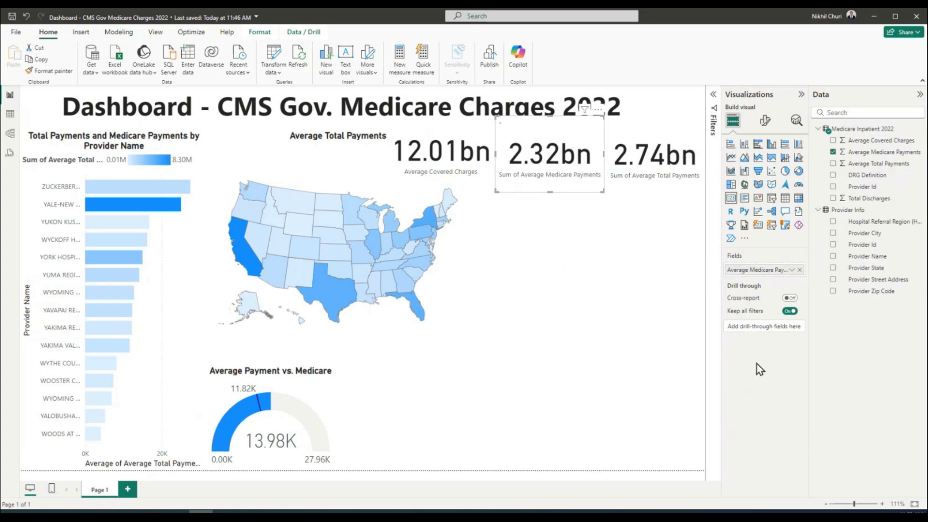
Rename the 2.74bn card's field to Average Total Payments, dropping 'Sum of'
left_click(654, 146)
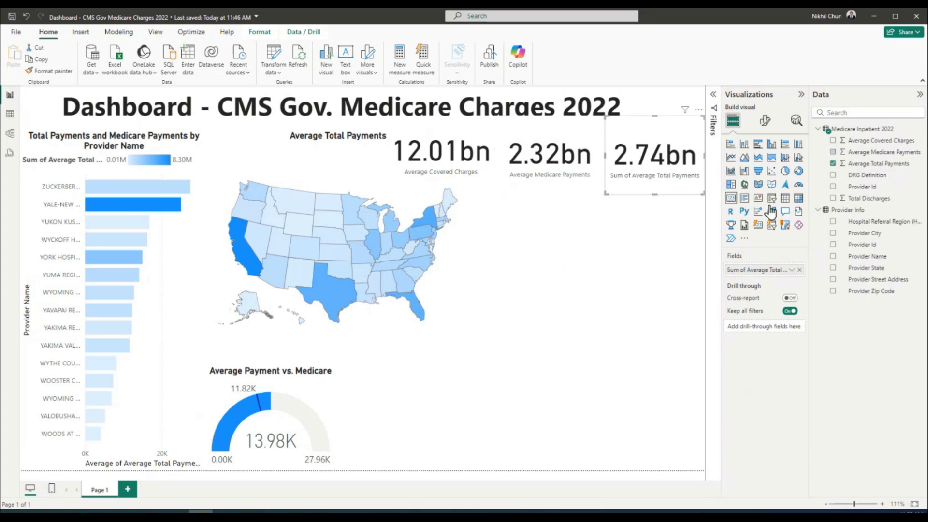
left_click(792, 269)
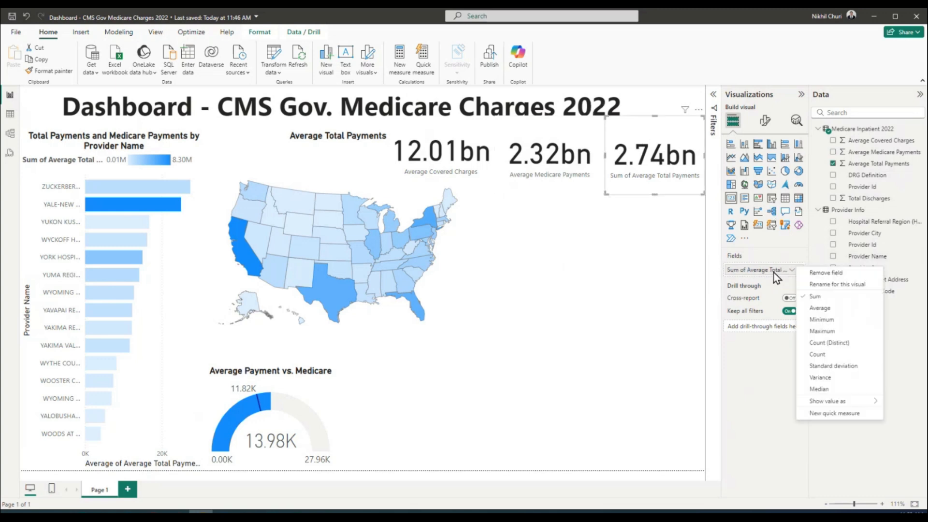
left_click(830, 285)
left_click_drag(748, 270, 683, 269)
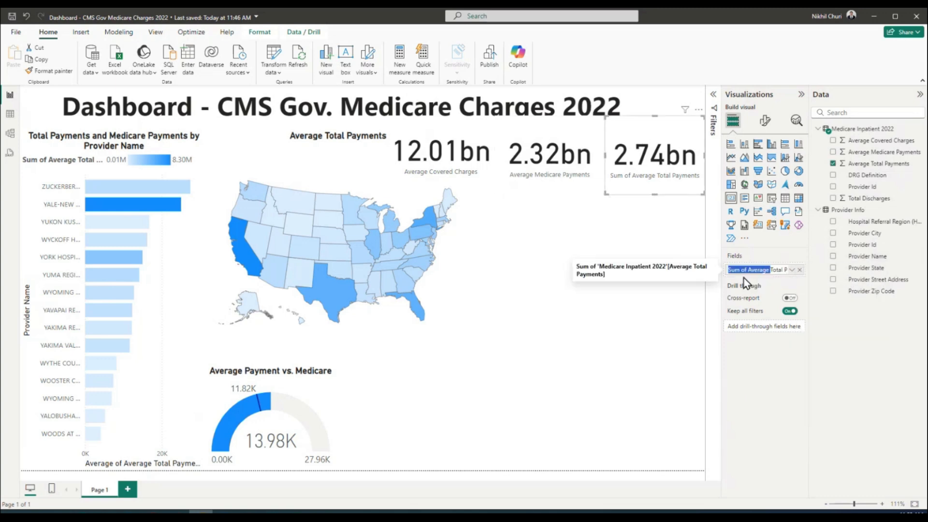
left_click(748, 270)
key("BackSpace")
key("BackSpace")
key("BackSpace")
key("BackSpace")
key("BackSpace")
key("BackSpace")
key("BackSpace")
key("Return")
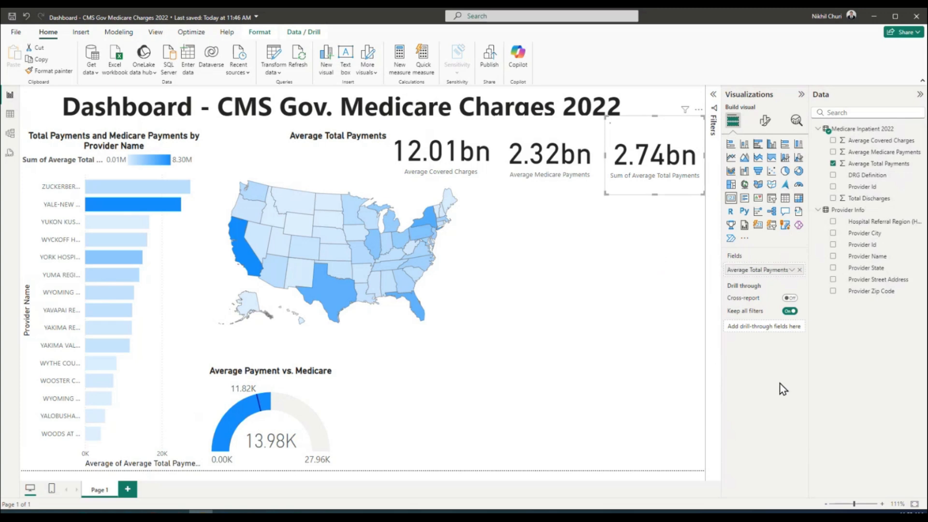
left_click(489, 167)
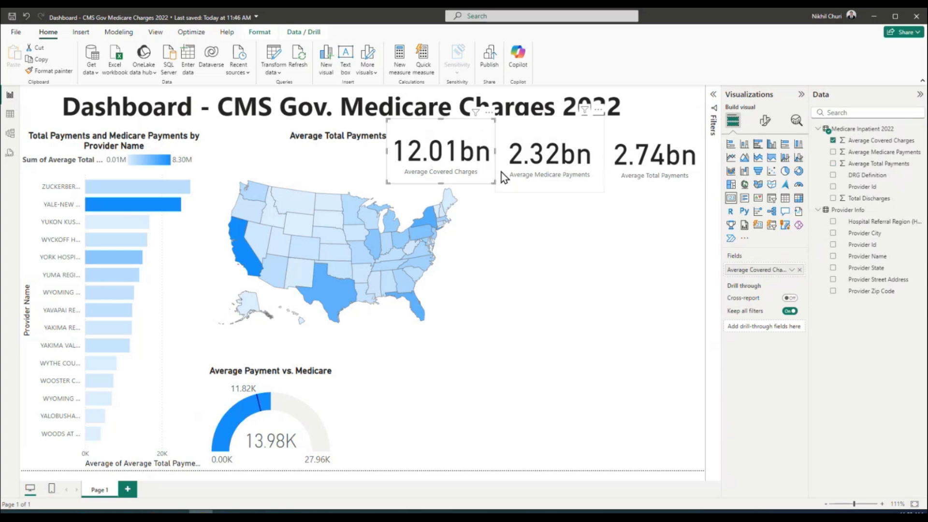
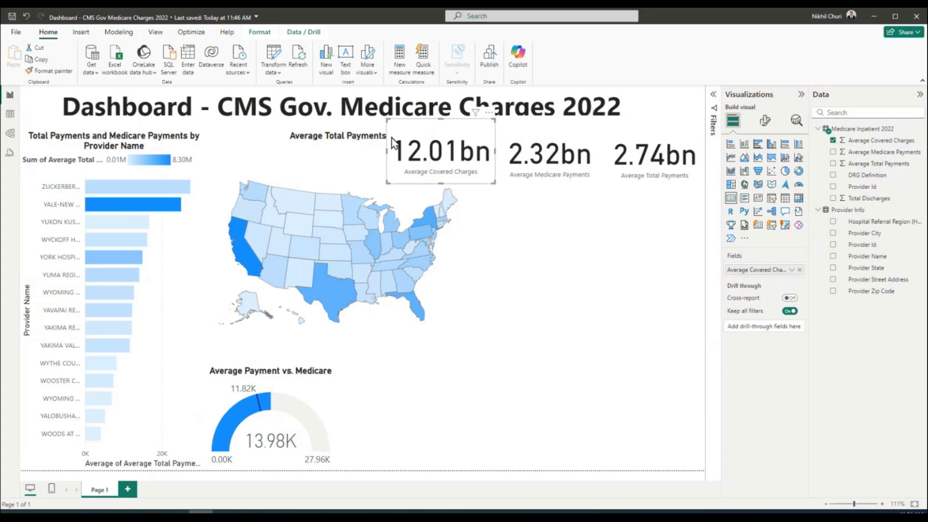
Shrink the Average Total Payments map downward so its top edge clears the three KPI cards
left_click(364, 140)
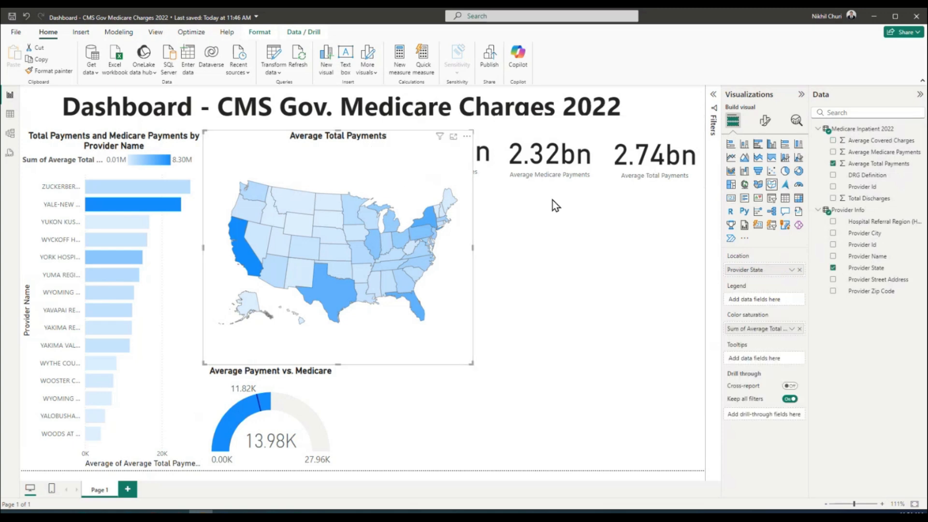
left_click(485, 132)
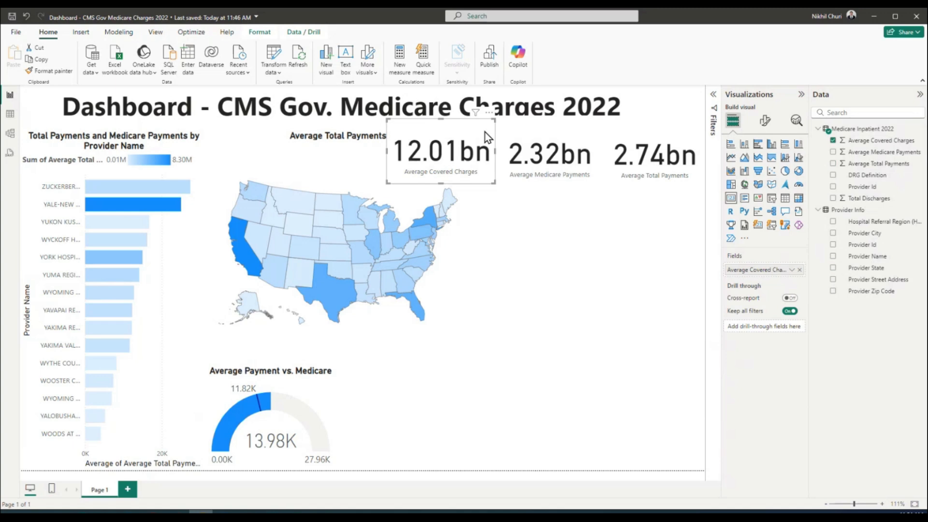
left_click(240, 154)
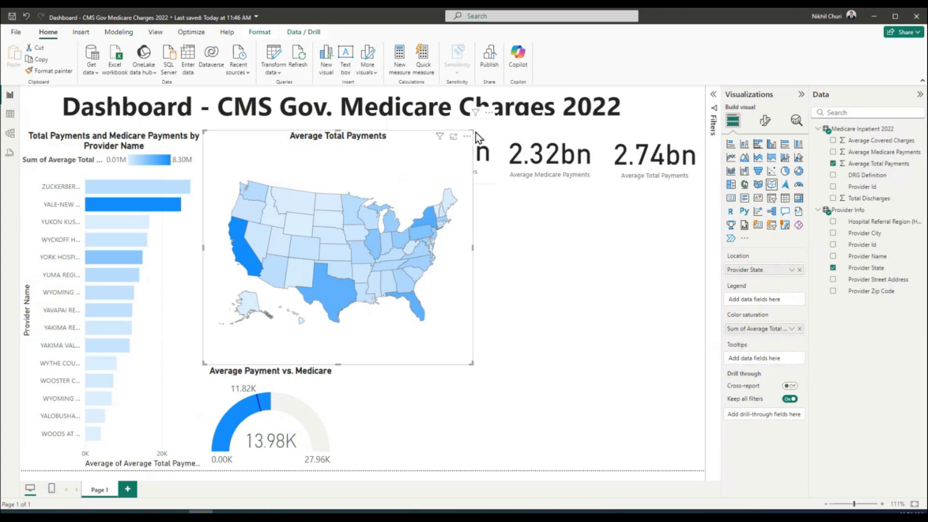
left_click_drag(475, 132, 451, 185)
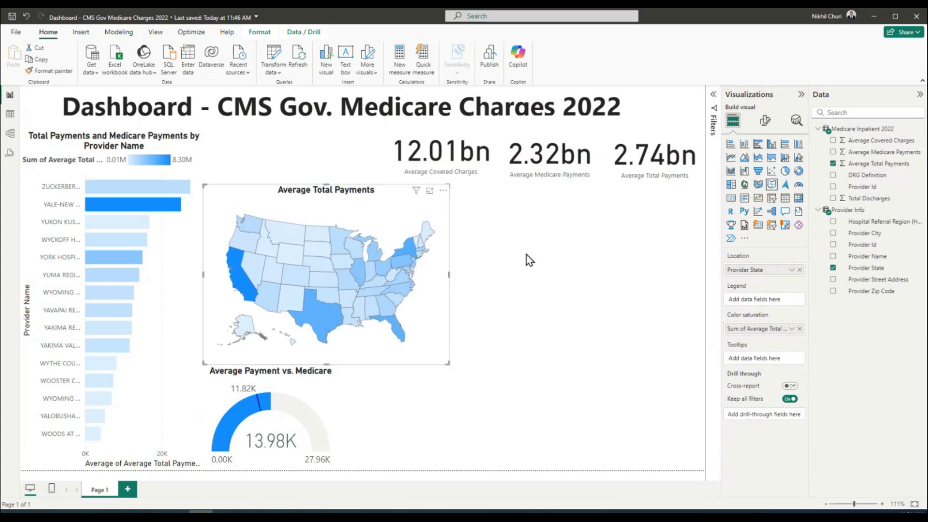
left_click(495, 210)
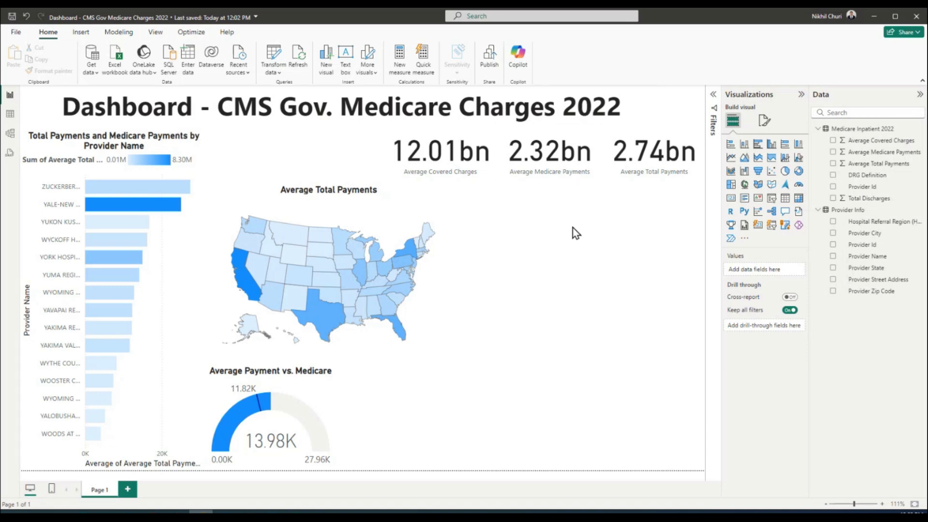
Add a slicer to the right of the map and fill it with the Provider State field
left_click(772, 197)
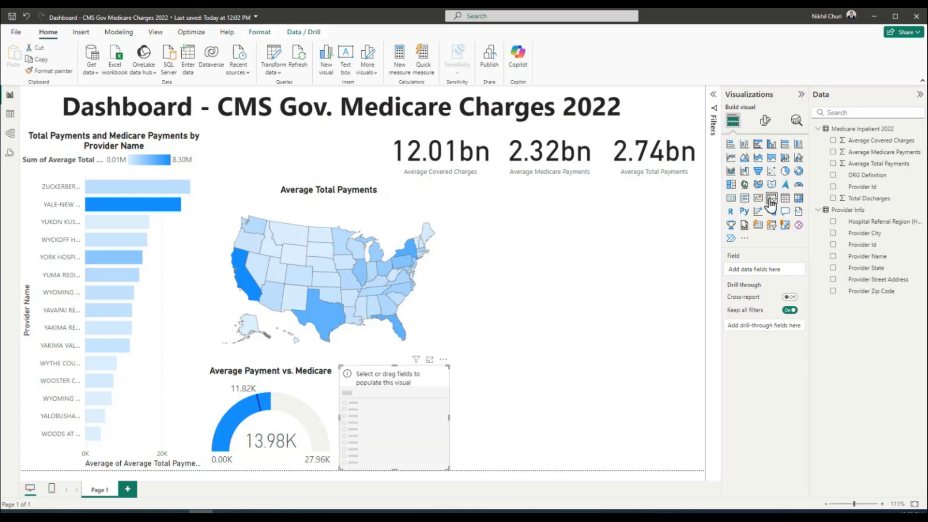
left_click_drag(378, 411, 476, 225)
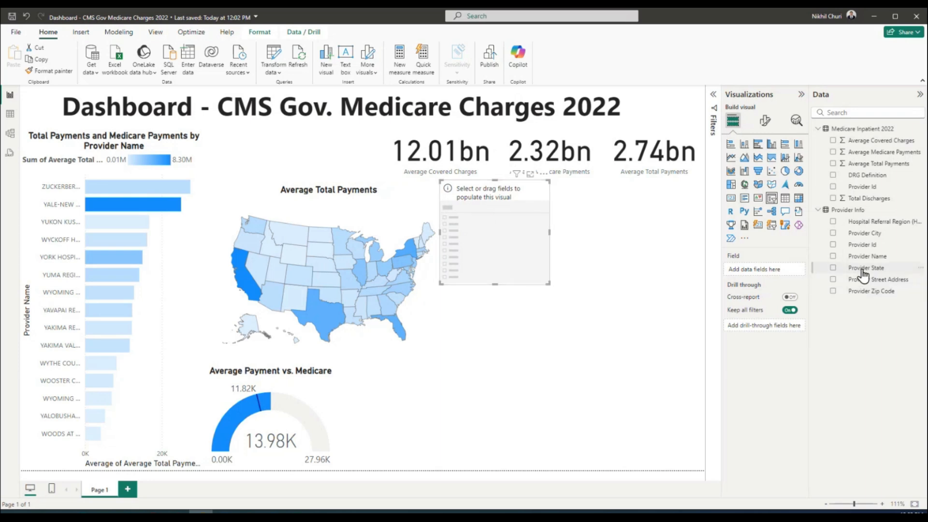
left_click_drag(863, 274, 462, 218)
left_click(582, 271)
left_click(506, 234)
left_click_drag(846, 268, 477, 241)
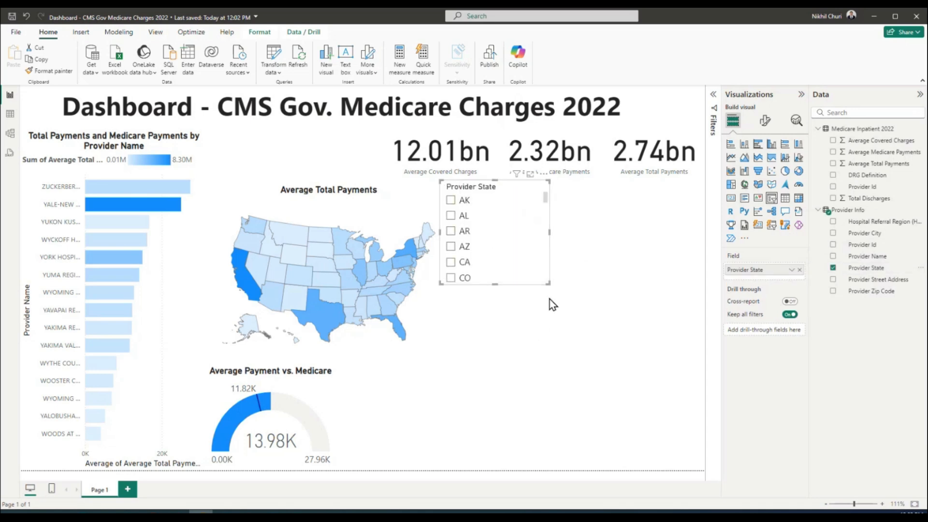
scroll(530, 234, "down", 10)
scroll(532, 234, "up", 12)
Make the Provider State slicer taller and wider toward the KPI cards
left_click_drag(549, 285, 549, 466)
scroll(518, 367, "down", 10)
scroll(518, 356, "up", 10)
left_click_drag(552, 327, 704, 330)
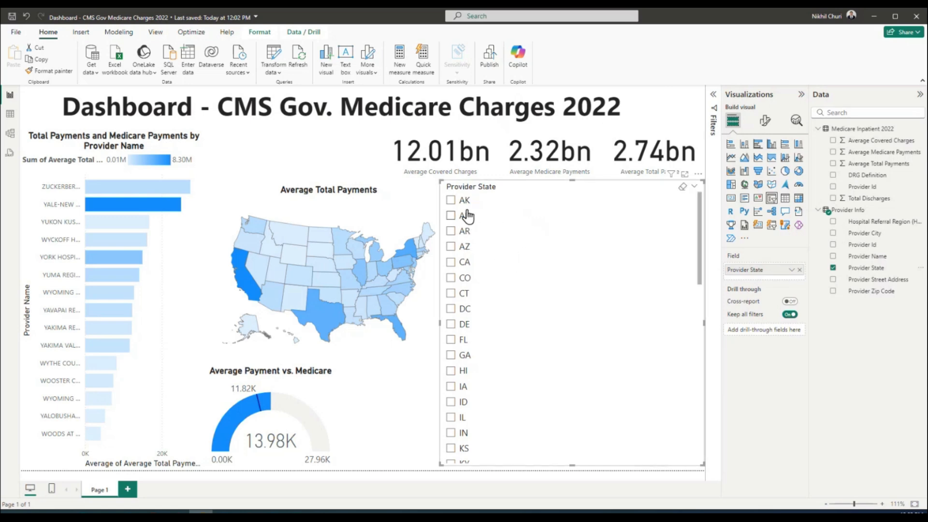
scroll(466, 217, "down", 5)
scroll(468, 225, "up", 5)
scroll(508, 280, "down", 10)
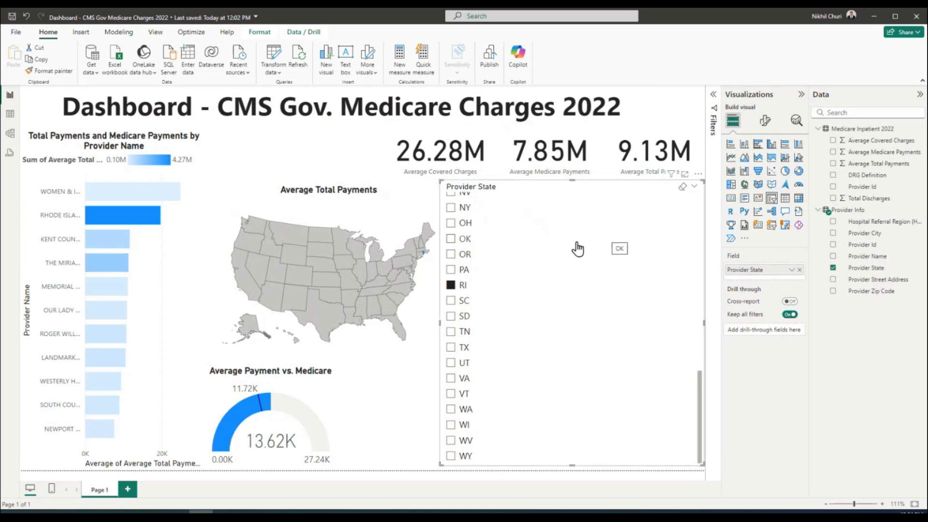
left_click(451, 285)
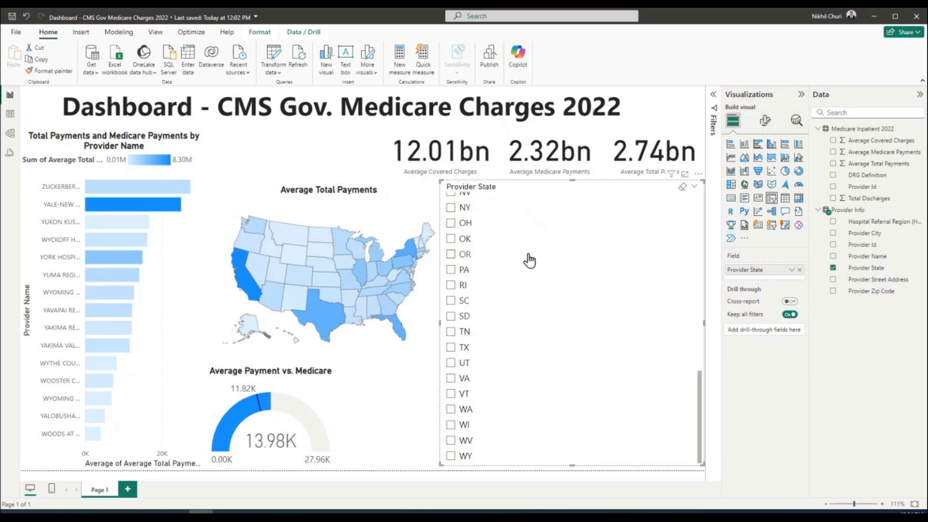
Set the slicer's style to Tile in its Slicer settings options
left_click(765, 121)
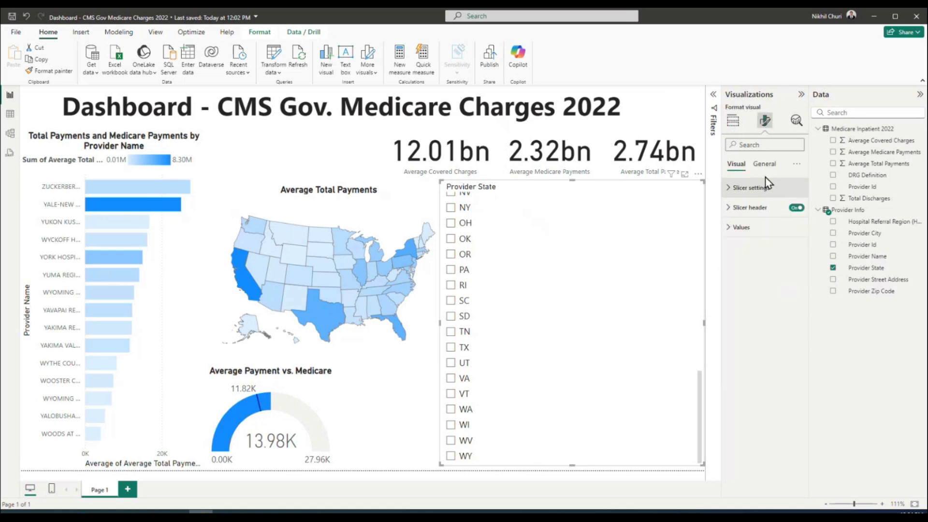
left_click(765, 165)
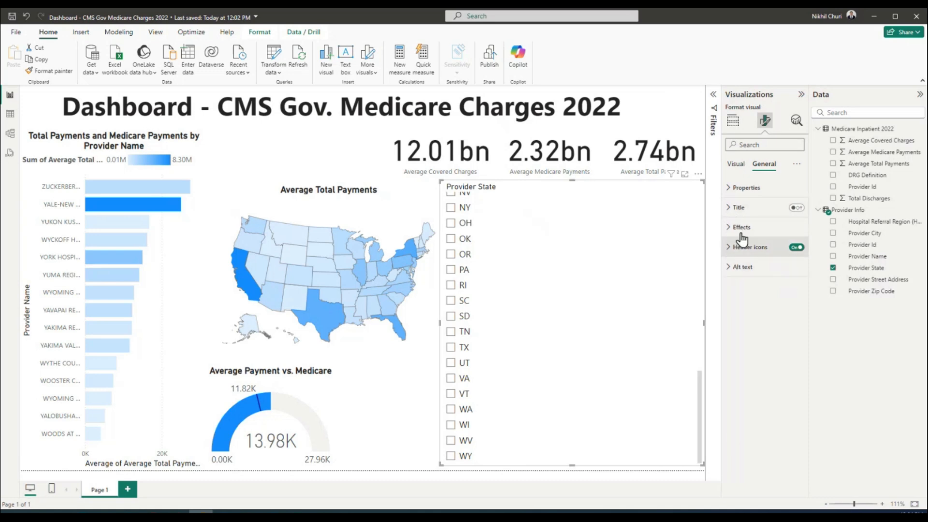
left_click(736, 164)
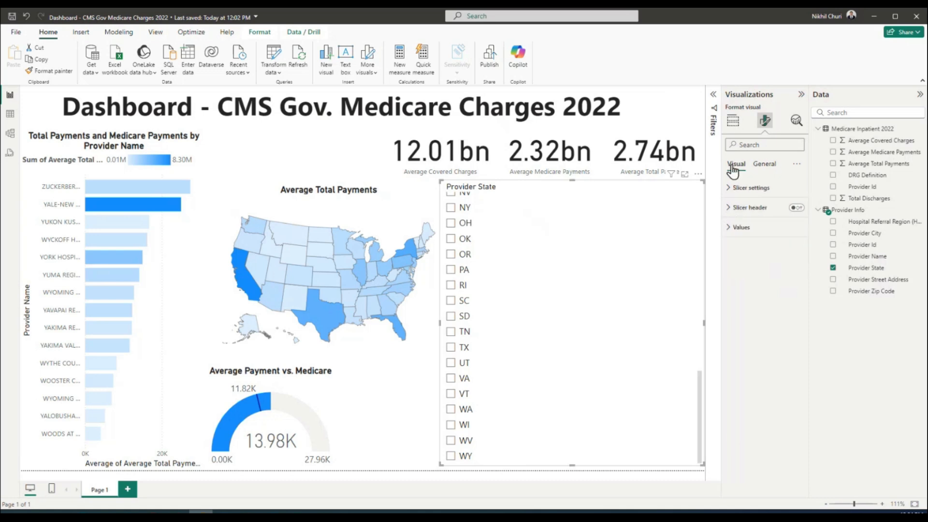
left_click(729, 193)
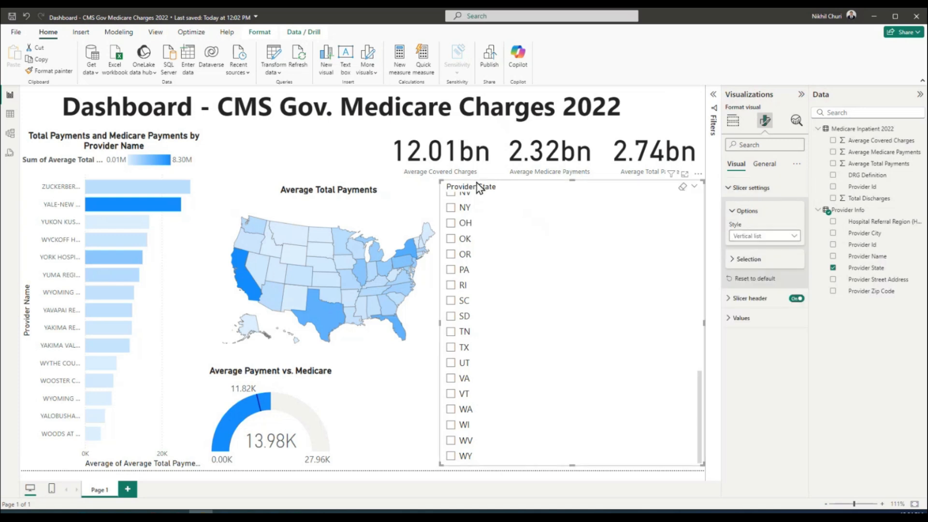
scroll(495, 241, "up", 10)
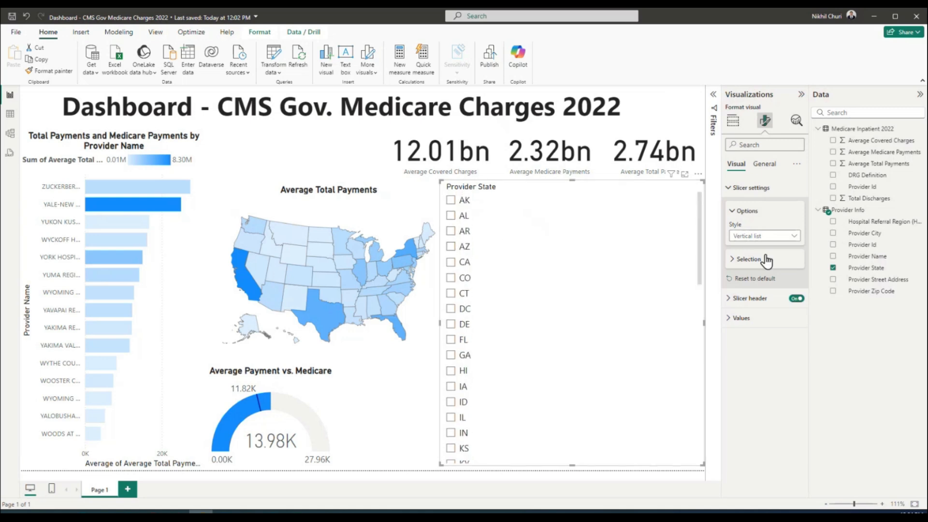
left_click(794, 236)
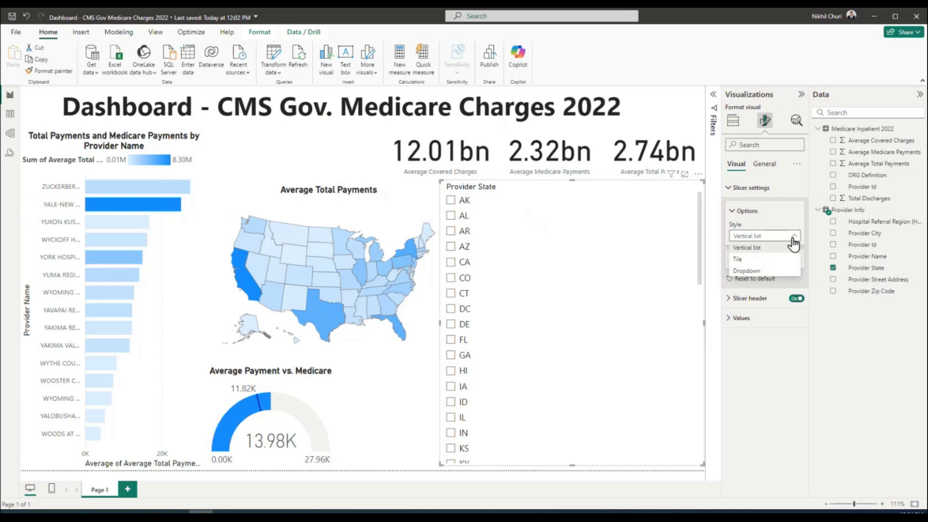
left_click(767, 260)
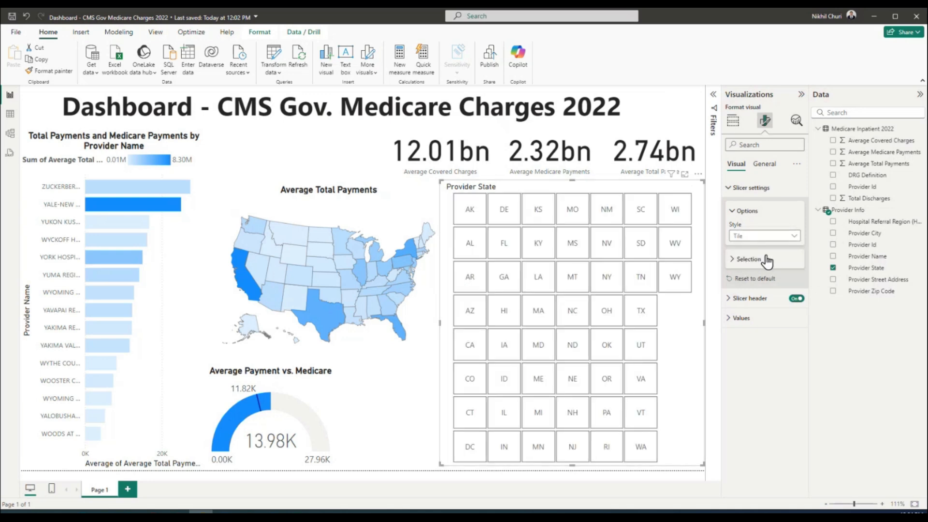
Try the Dropdown style and browse its state list, then return the slicer to Tile
left_click(788, 238)
left_click(767, 271)
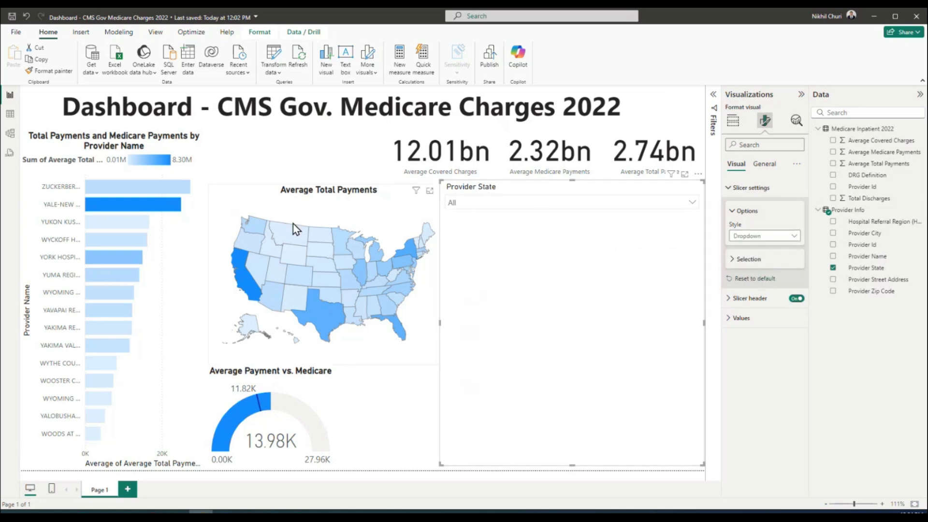
left_click(693, 203)
scroll(488, 298, "down", 15)
scroll(495, 303, "up", 15)
scroll(496, 303, "down", 14)
scroll(500, 296, "up", 15)
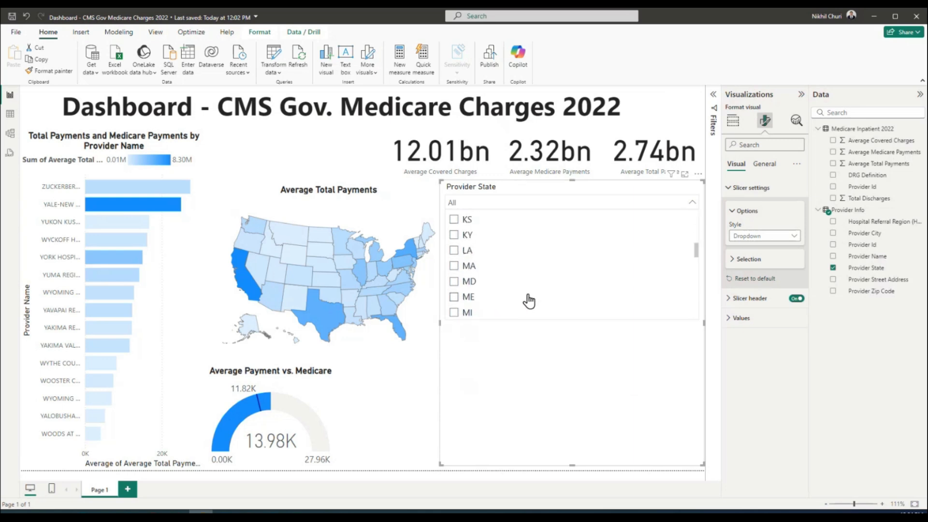
left_click(693, 203)
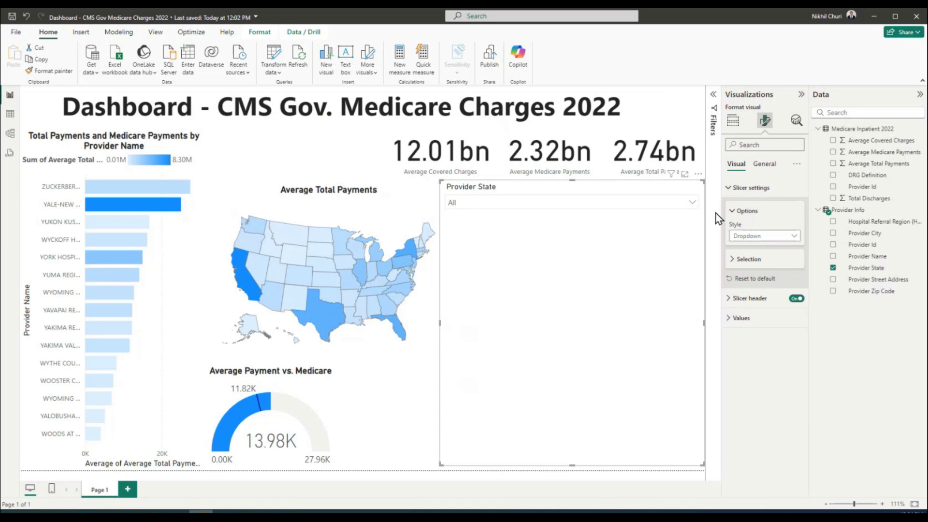
left_click(791, 236)
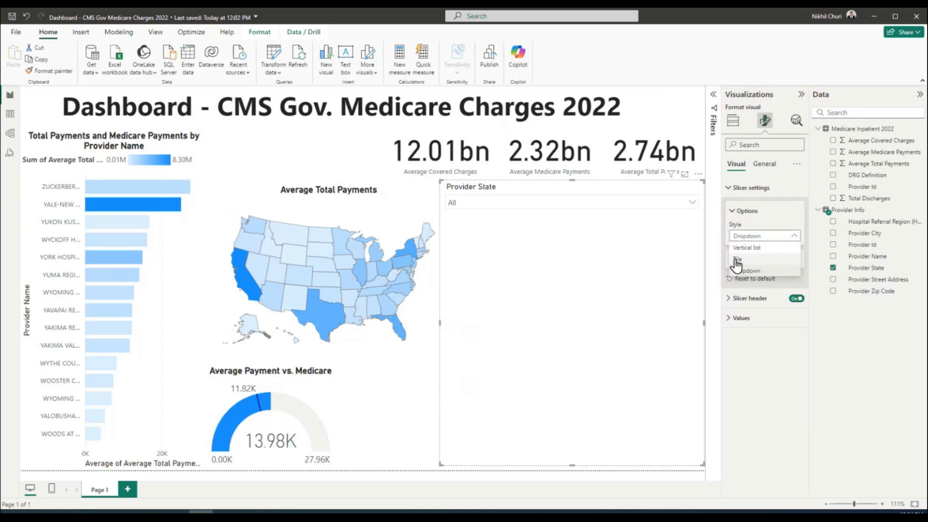
left_click(735, 267)
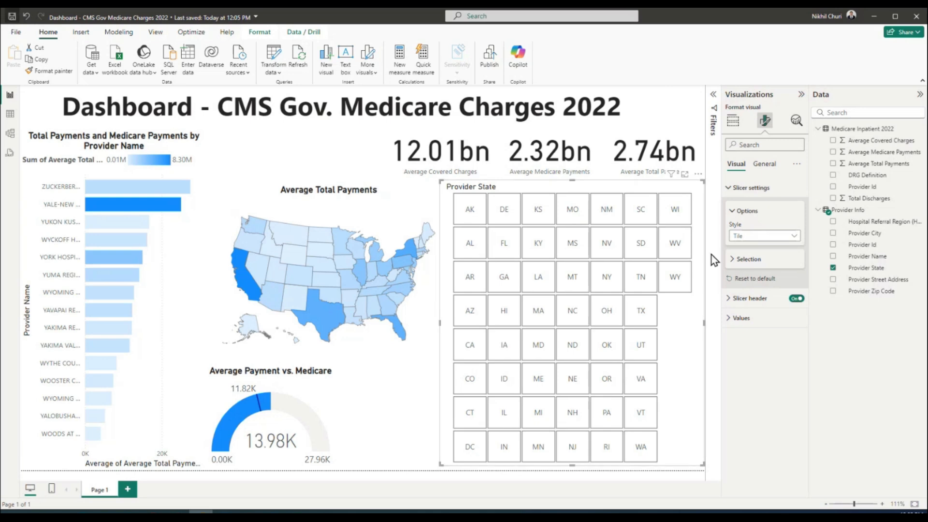
Make the Provider State slicer header title bold
left_click(734, 260)
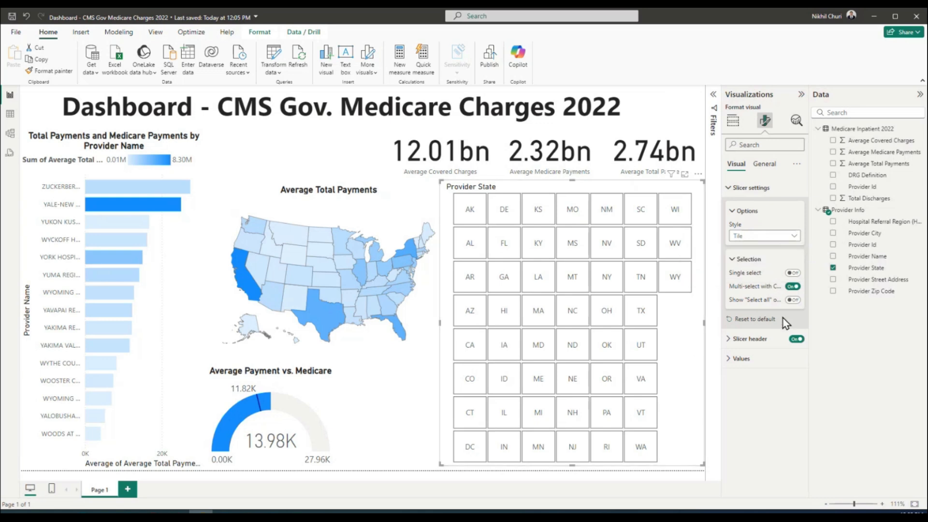
left_click(733, 259)
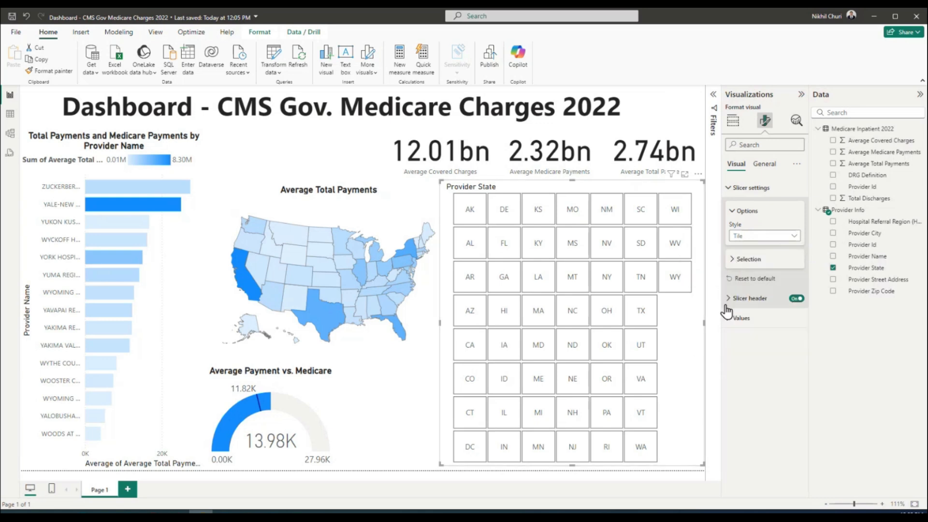
left_click(728, 299)
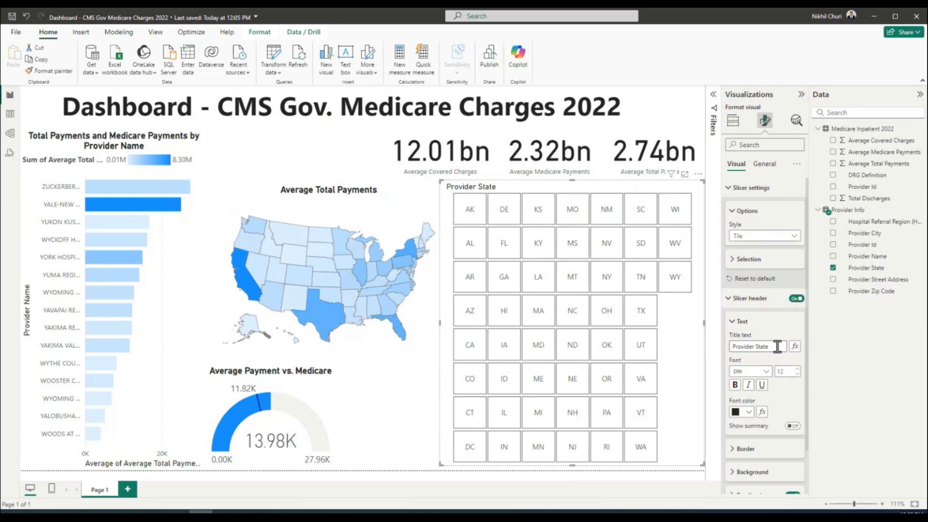
left_click_drag(778, 346, 698, 347)
left_click(735, 385)
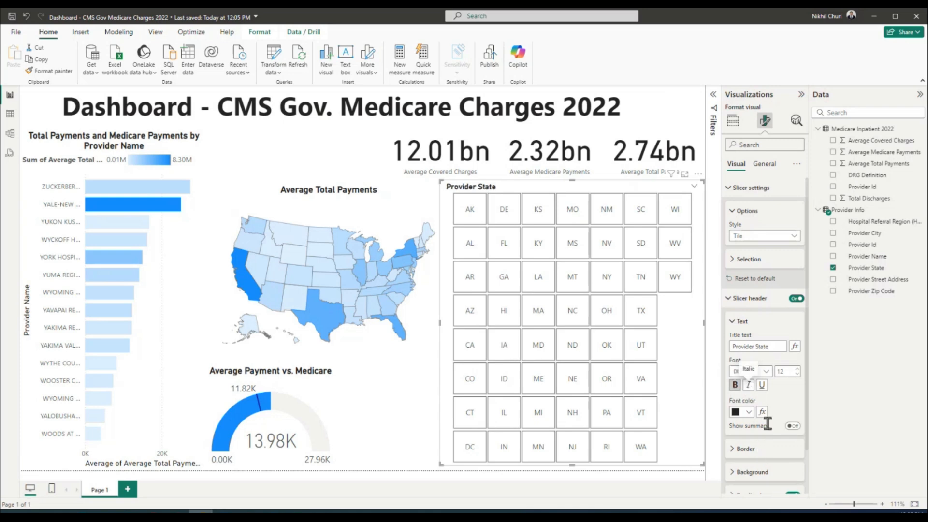
scroll(787, 406, "down", 1)
scroll(786, 397, "down", 1)
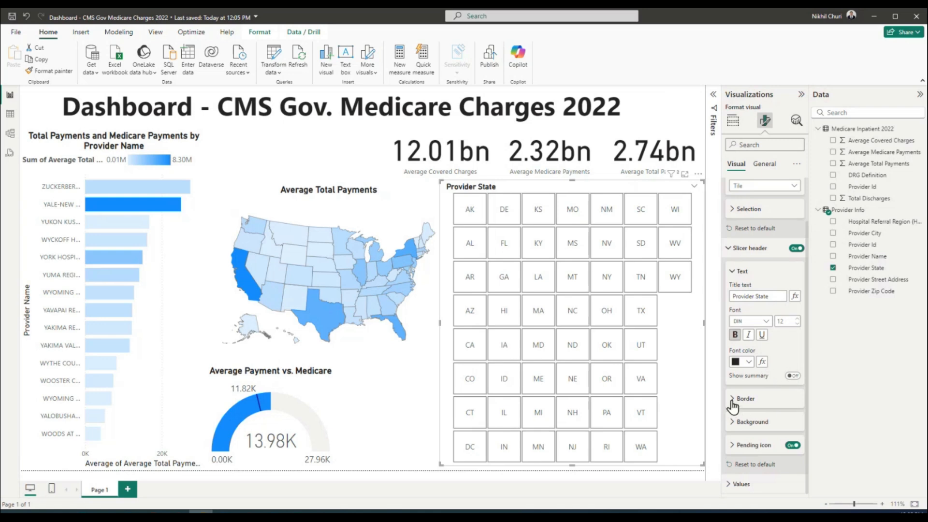
scroll(754, 397, "up", 1)
scroll(770, 377, "down", 1)
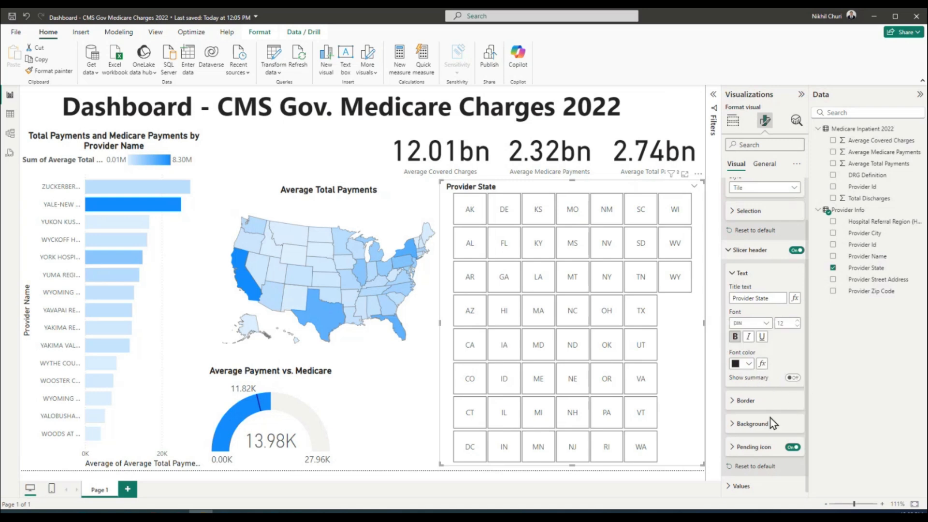
Review the header border and state value formatting, then move to General settings
left_click(735, 405)
scroll(783, 402, "down", 1)
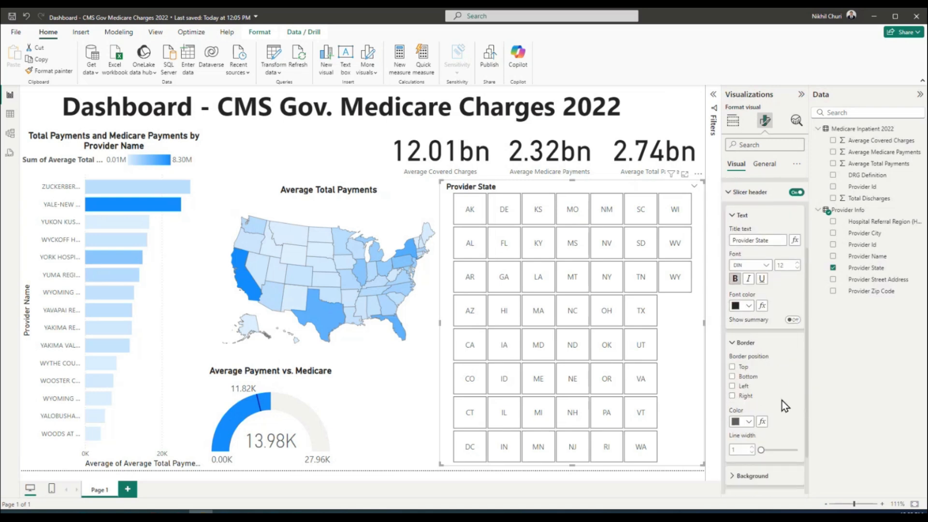
left_click(736, 338)
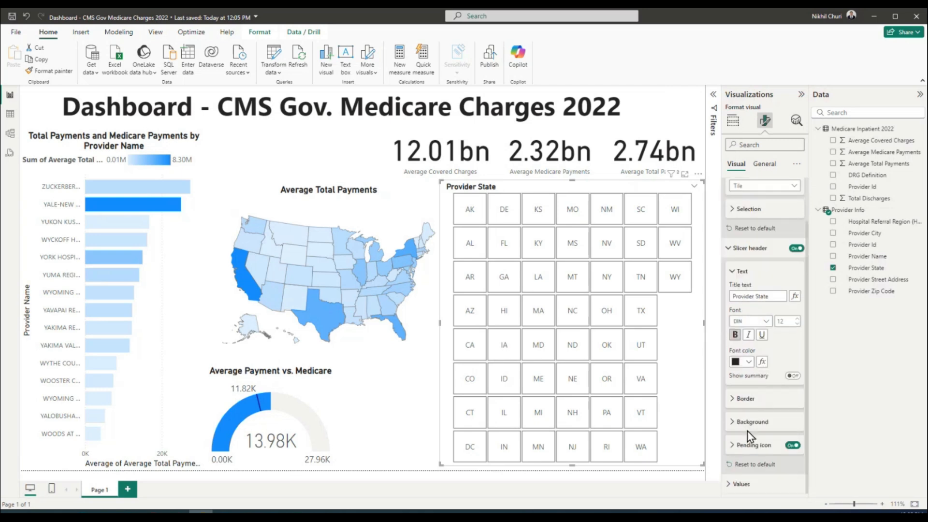
left_click(727, 490)
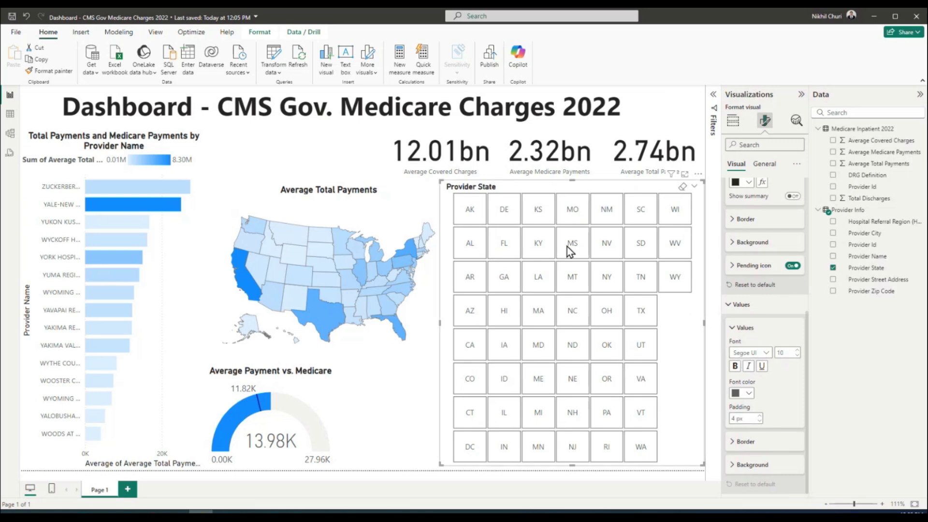
scroll(758, 459, "up", 3)
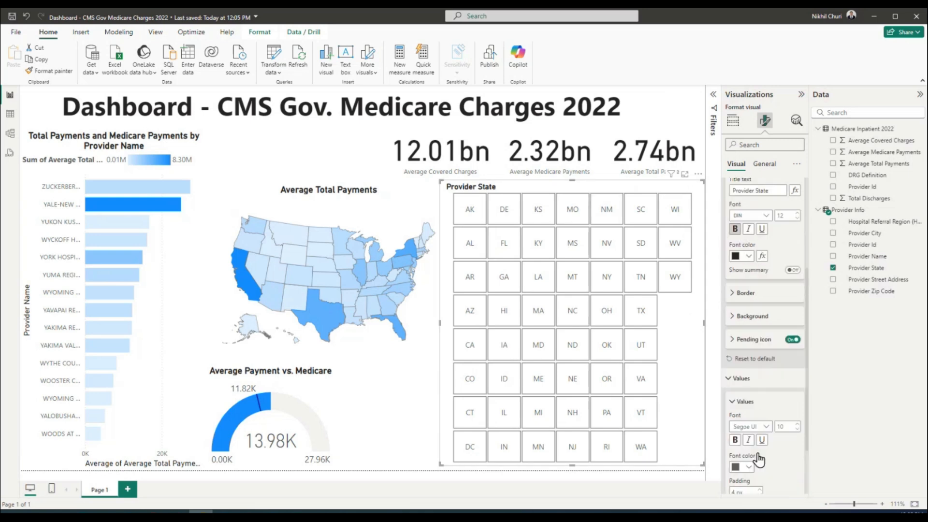
scroll(758, 460, "down", 3)
left_click(733, 329)
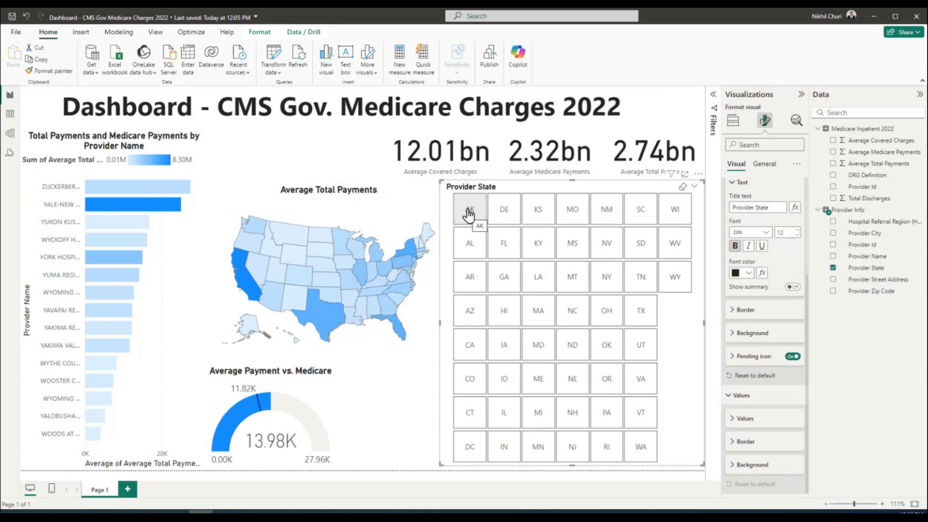
scroll(798, 290, "up", 3)
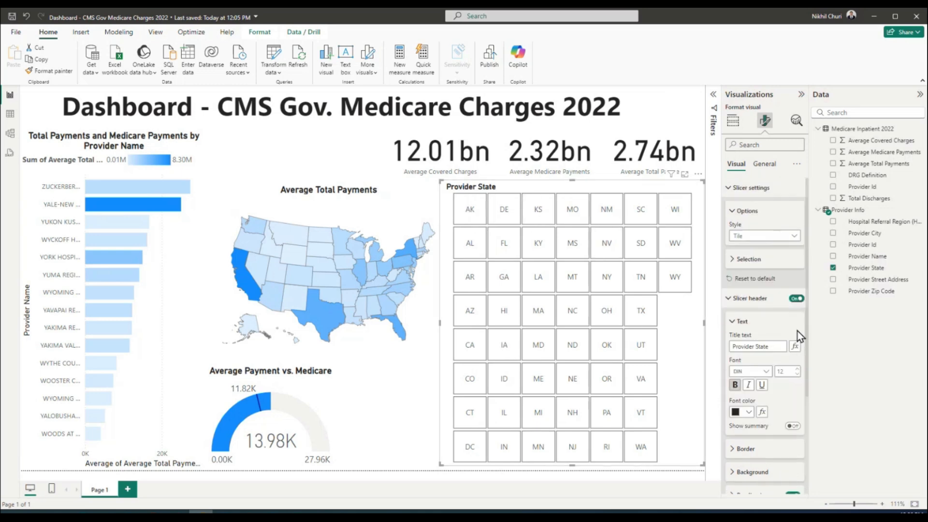
left_click(737, 298)
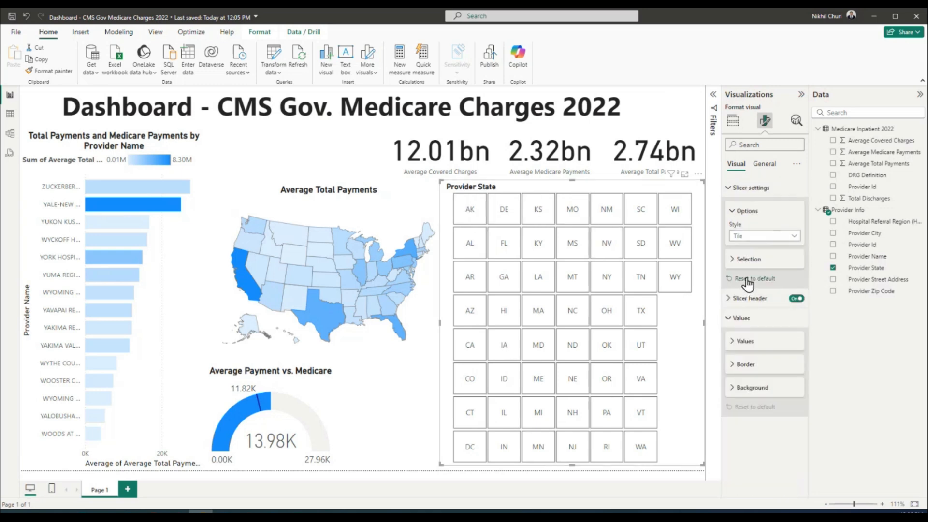
left_click(764, 164)
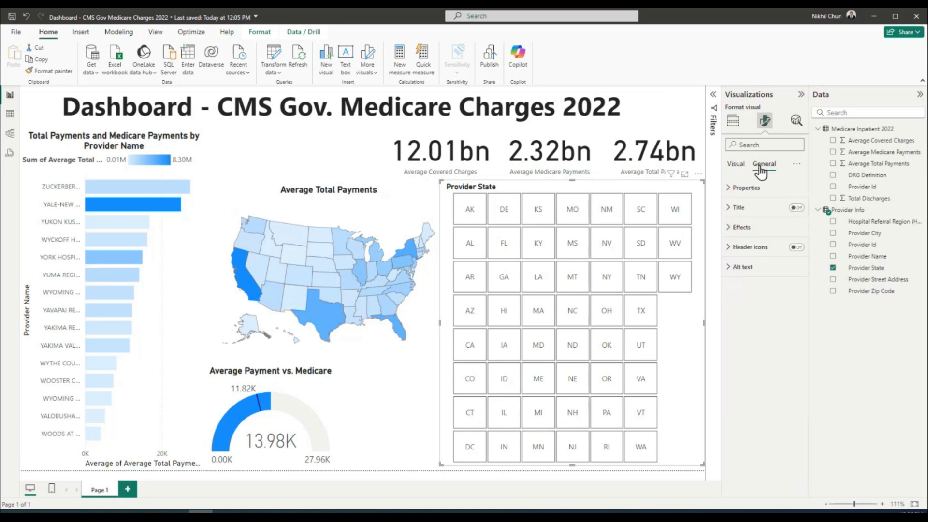
Expand the slicer's Properties to check size and position, then collapse them
left_click(733, 191)
left_click(733, 298)
left_click(733, 298)
left_click(731, 213)
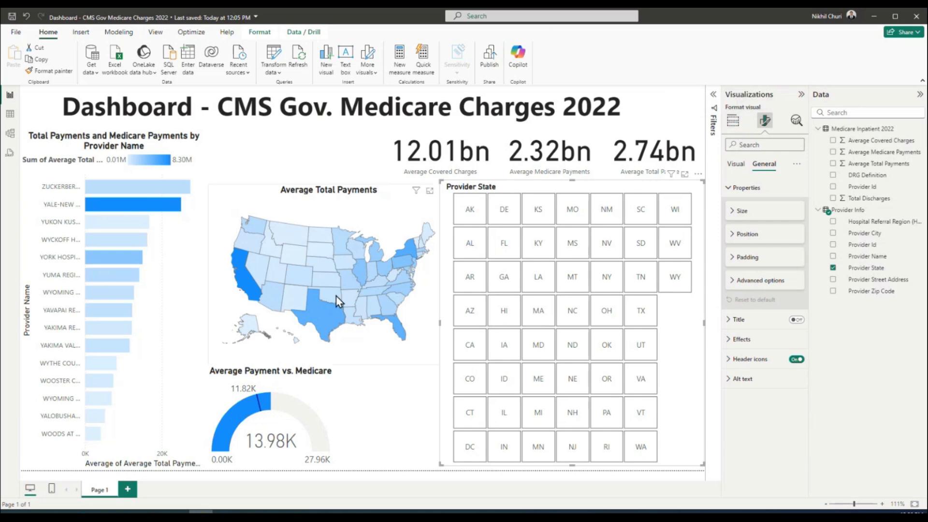
mouse_move(337, 298)
Try Hawaii, Nebraska and Utah in the Provider State slicer, settling on Oklahoma
left_click(502, 315)
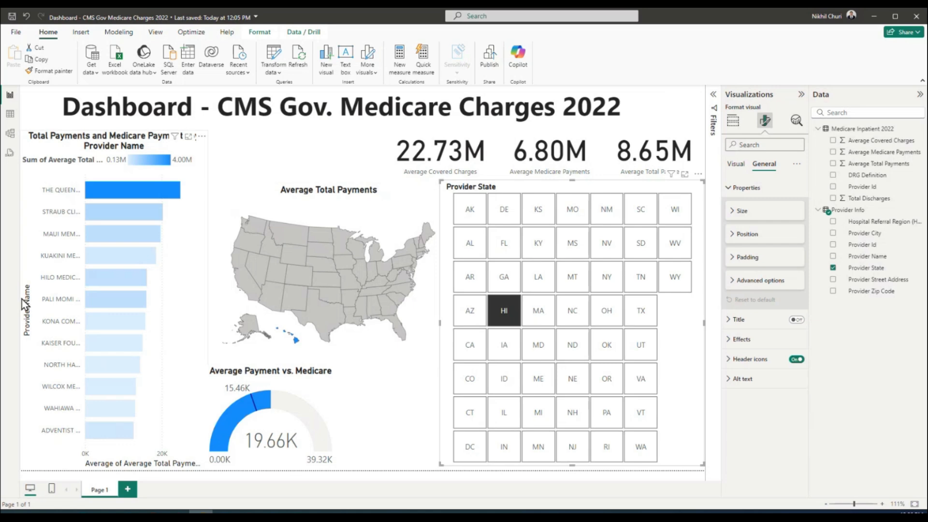
mouse_move(129, 192)
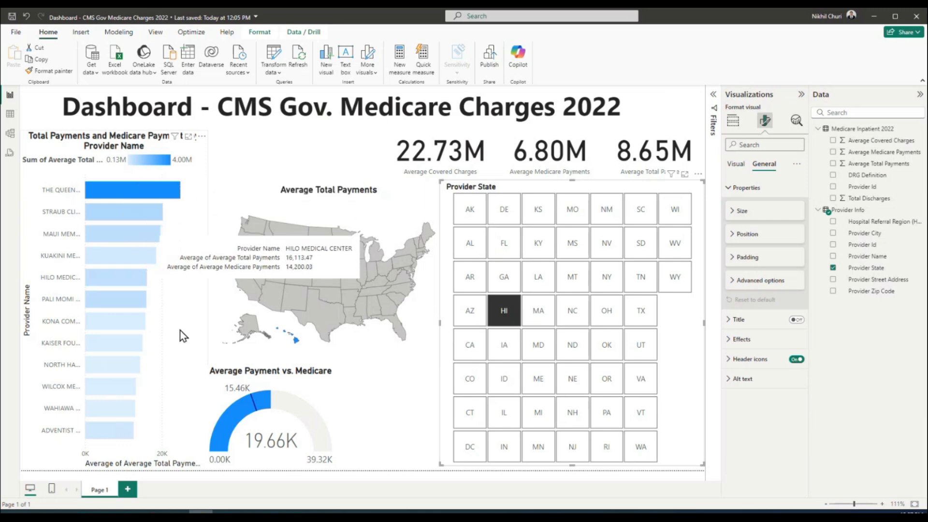
left_click(579, 391)
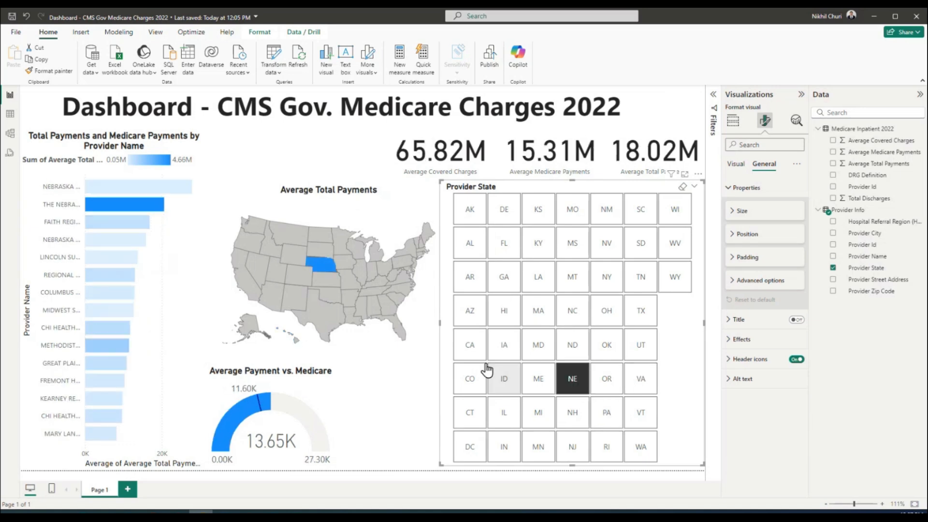
mouse_move(321, 259)
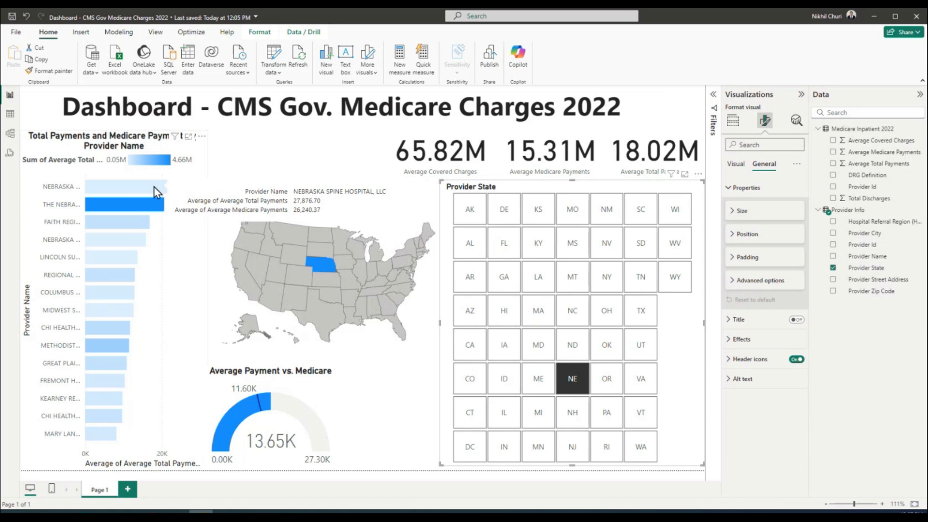
mouse_move(288, 414)
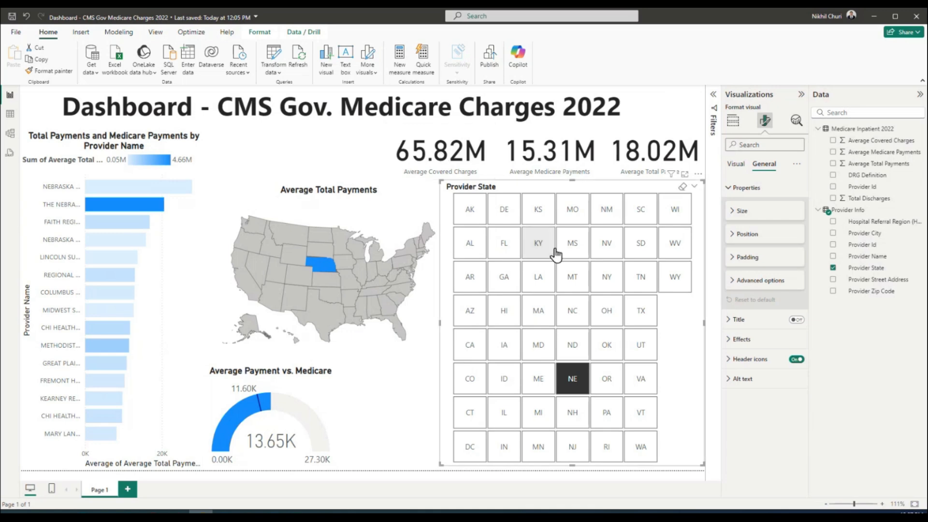
left_click(608, 349)
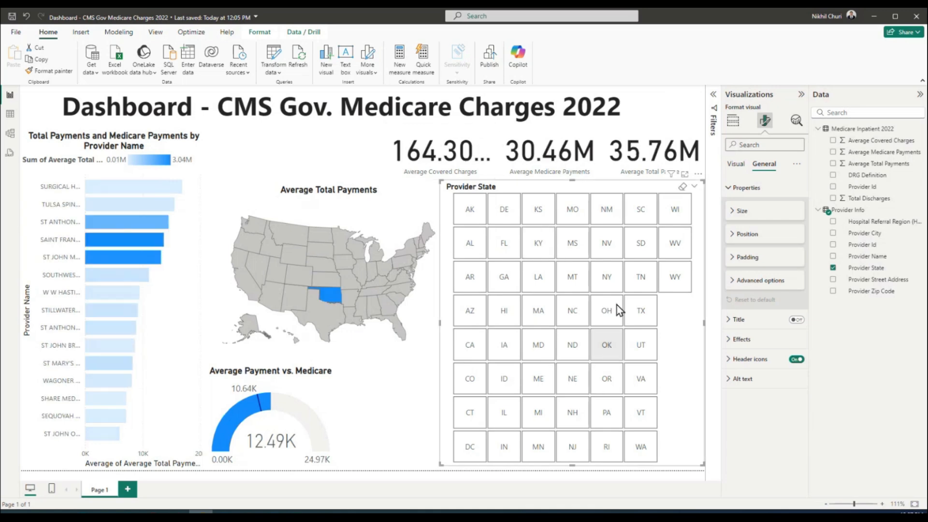
left_click(641, 354)
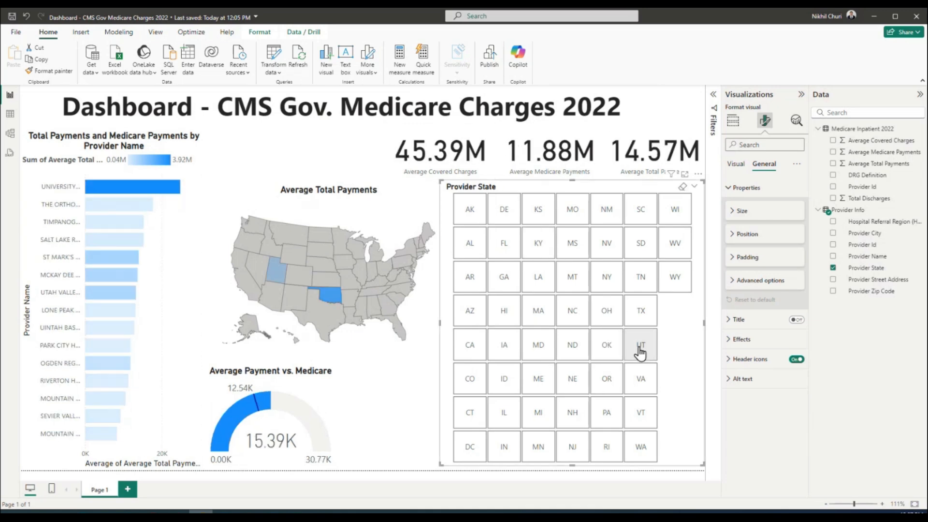
left_click(615, 352)
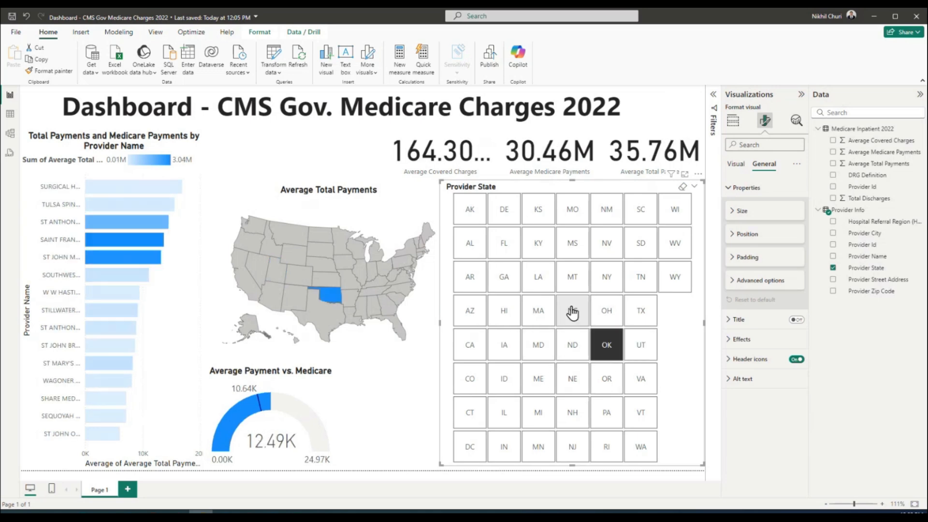
left_click(420, 387)
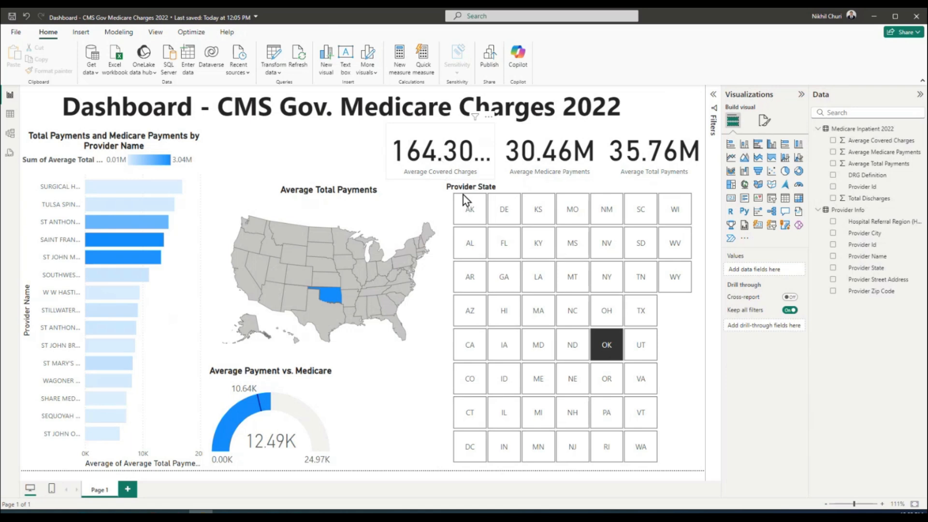
left_click(445, 154)
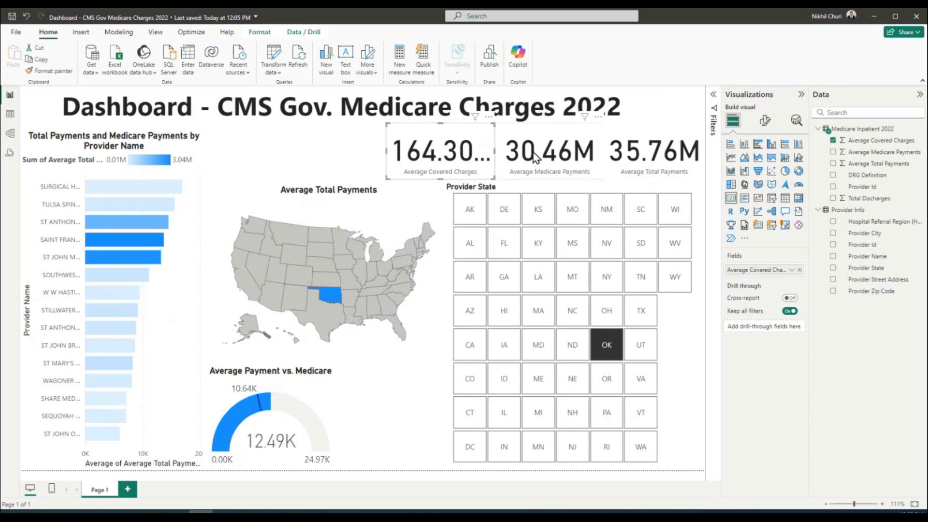
Select all three KPI cards together and expand their Callout value formatting
left_click(532, 158, "ctrl")
left_click(664, 159, "ctrl")
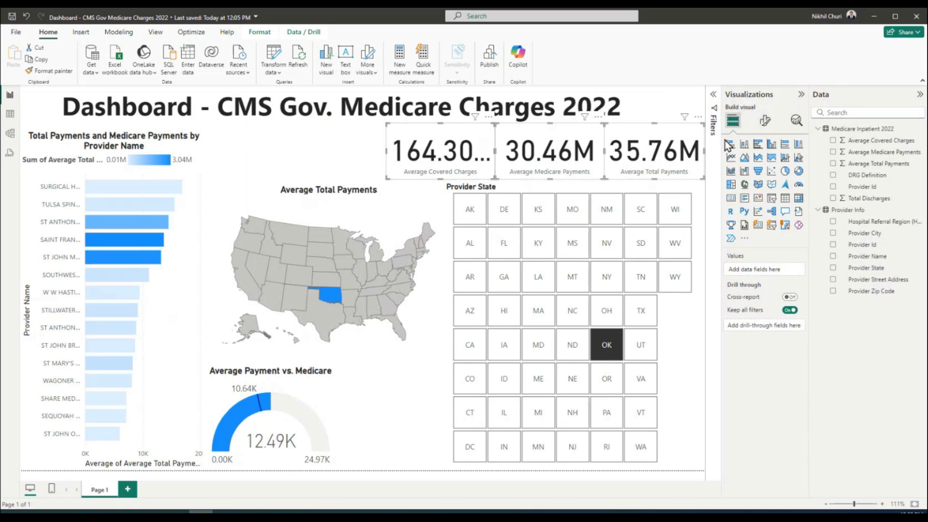
left_click(767, 125)
left_click(796, 208)
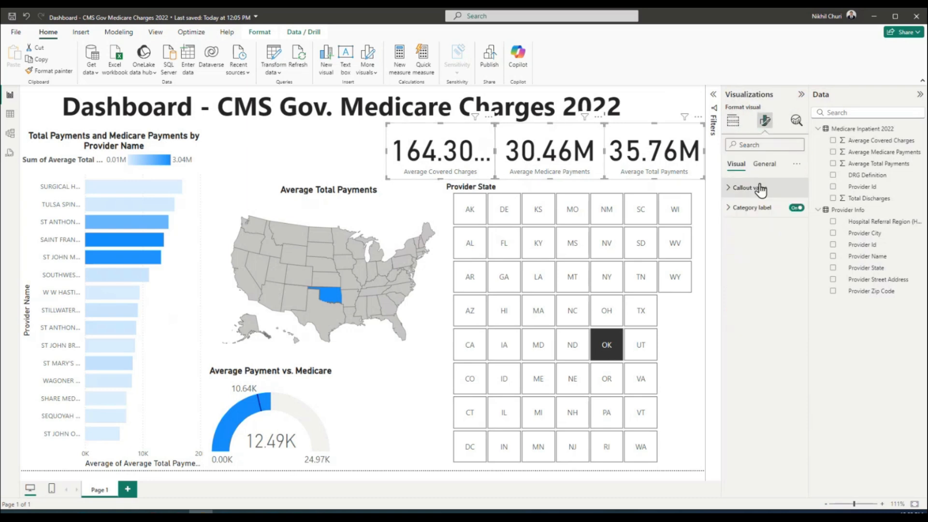
left_click(735, 207)
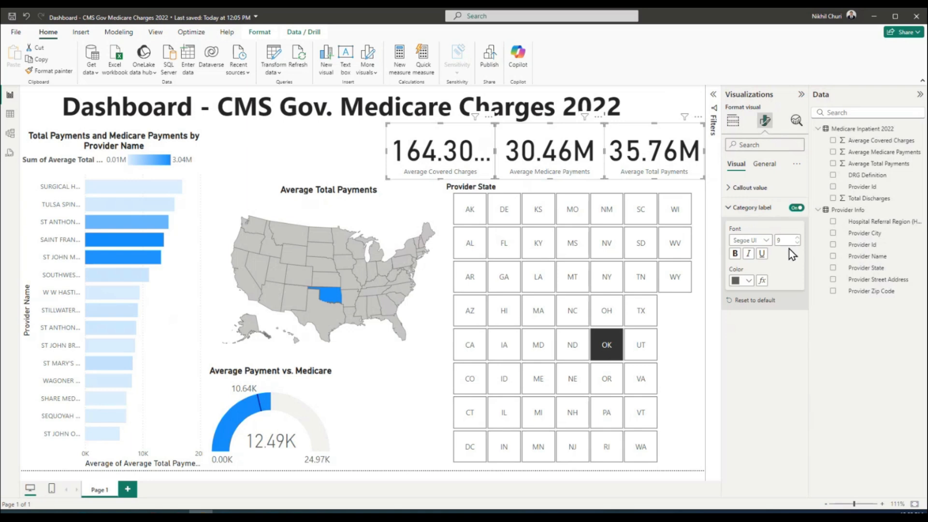
left_click(730, 208)
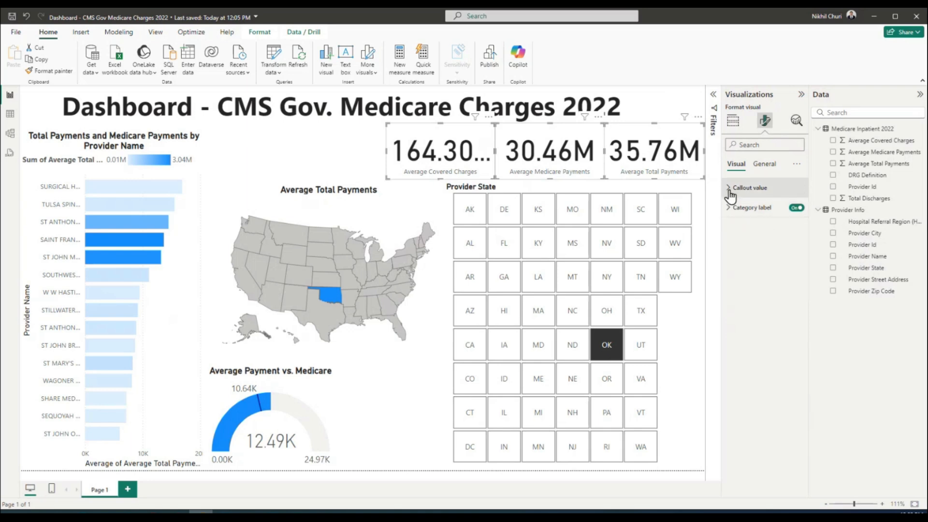
left_click(730, 192)
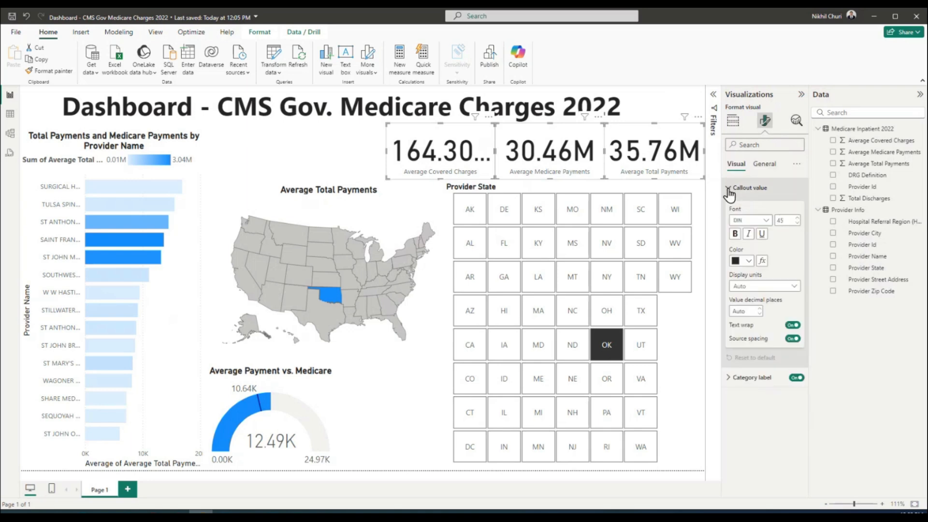
Try callout font sizes 40, 35 and 48 before settling on 38
double_click(785, 223)
type("40")
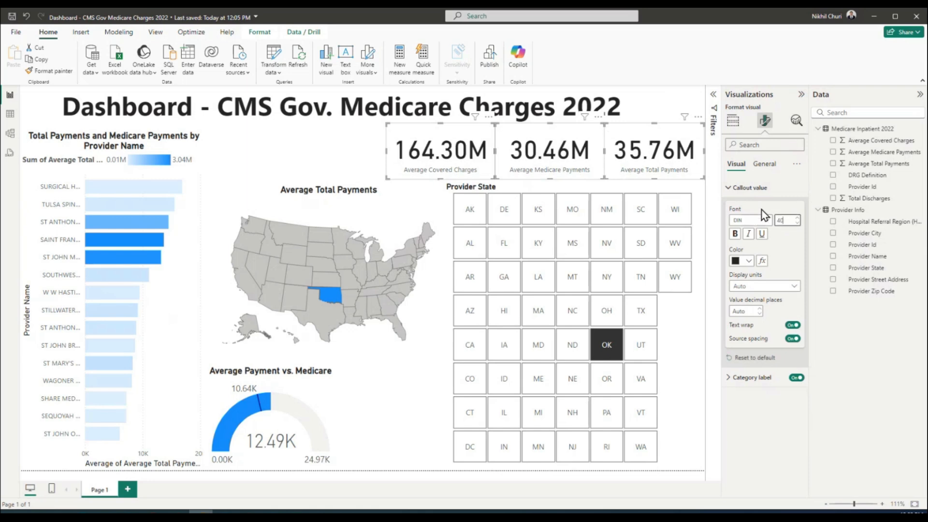
double_click(790, 218)
type("35")
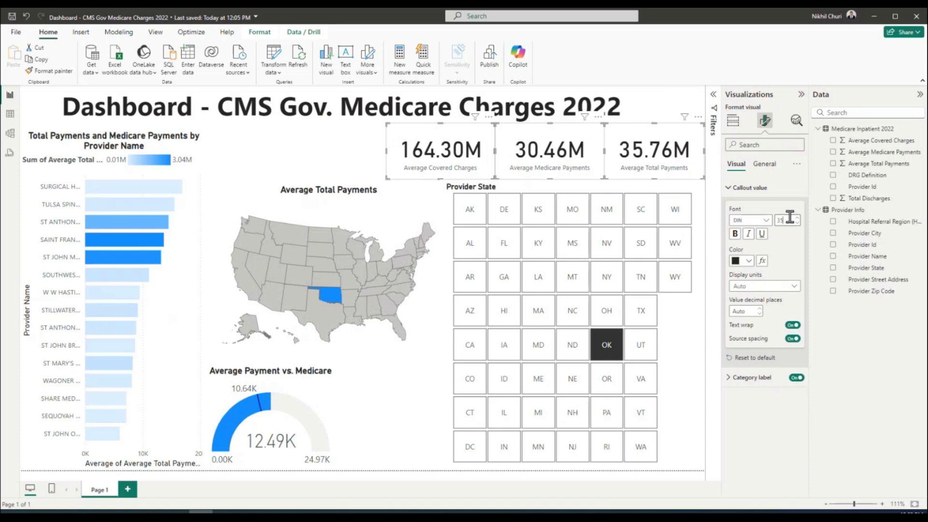
double_click(785, 220)
type("48")
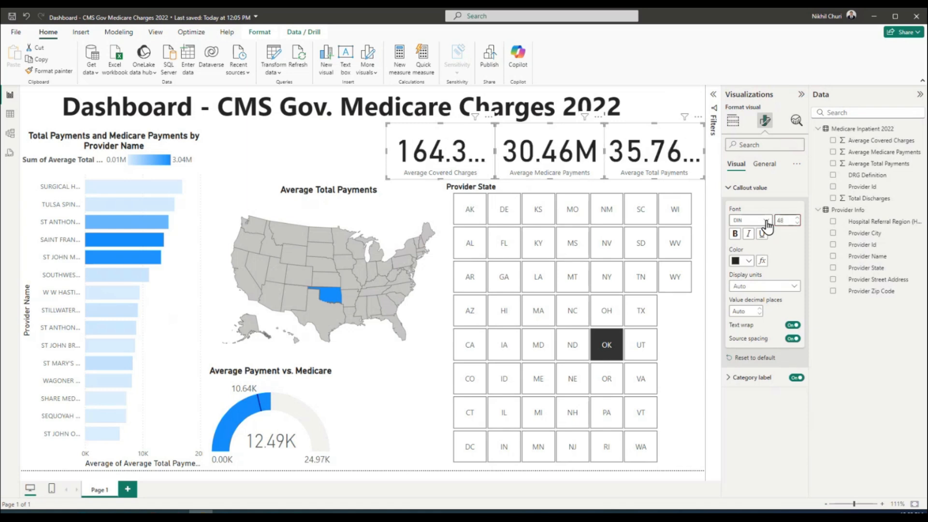
left_click_drag(787, 220, 723, 215)
type("38")
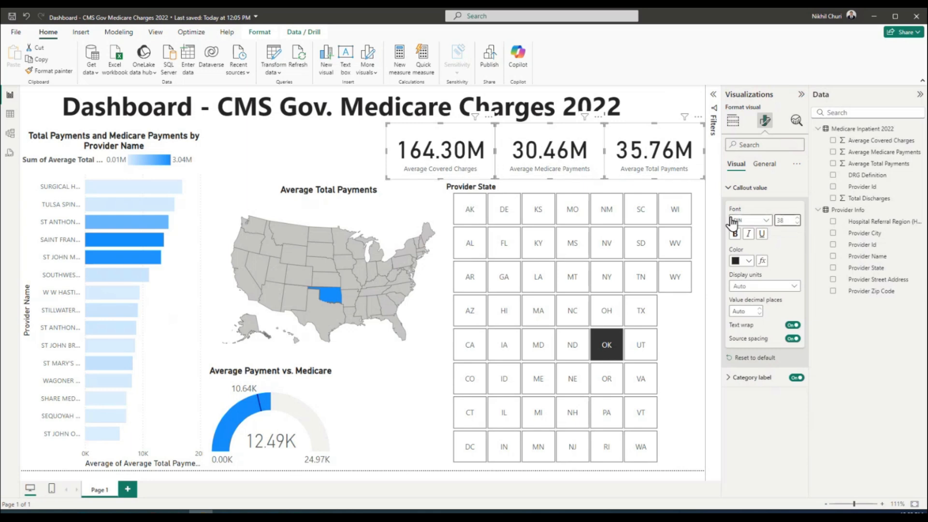
left_click(675, 338)
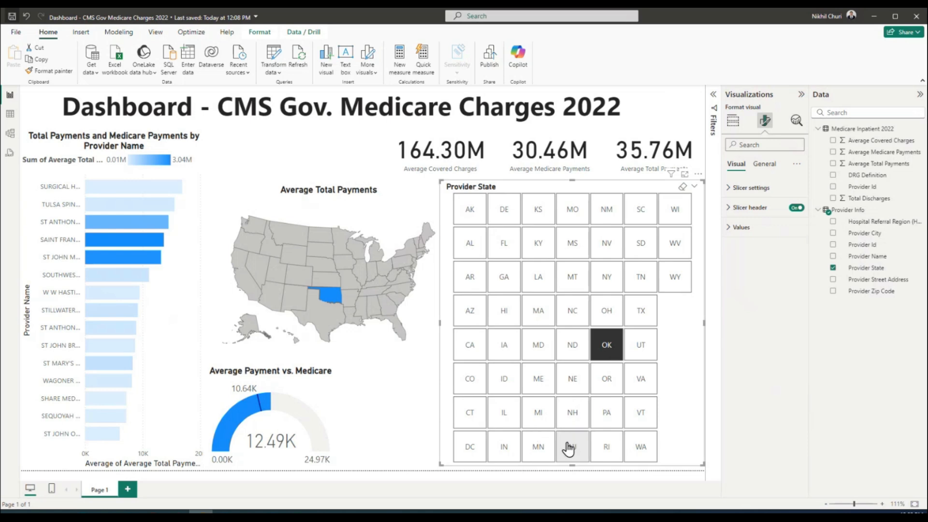
Filter the dashboard to Minnesota with the MN tile
left_click(542, 455)
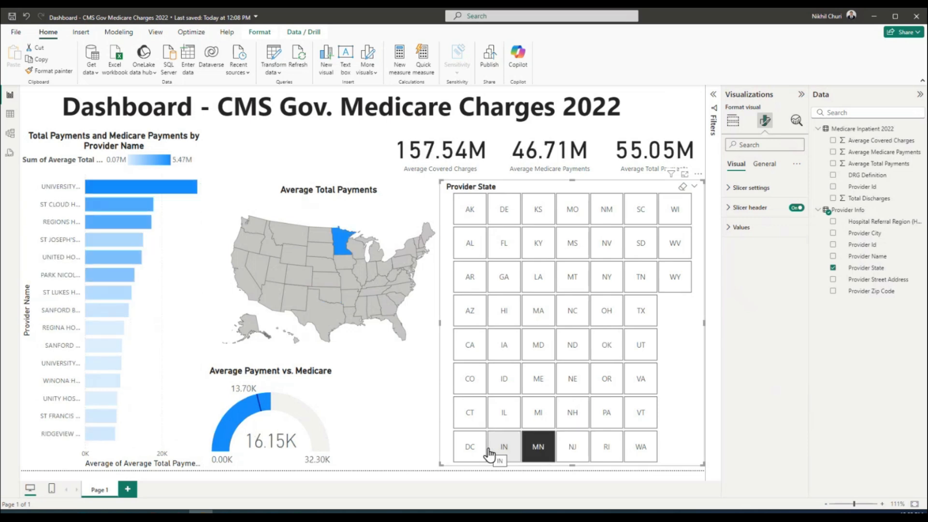
mouse_move(154, 190)
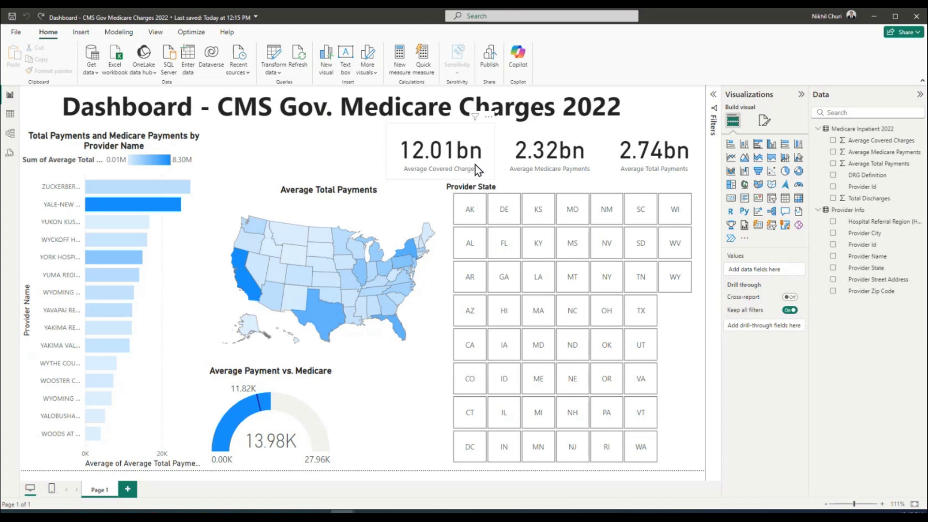
Step through FL, KY, LA, MD, IA, ID and MI, ending with the dashboard filtered to NJ
mouse_move(140, 188)
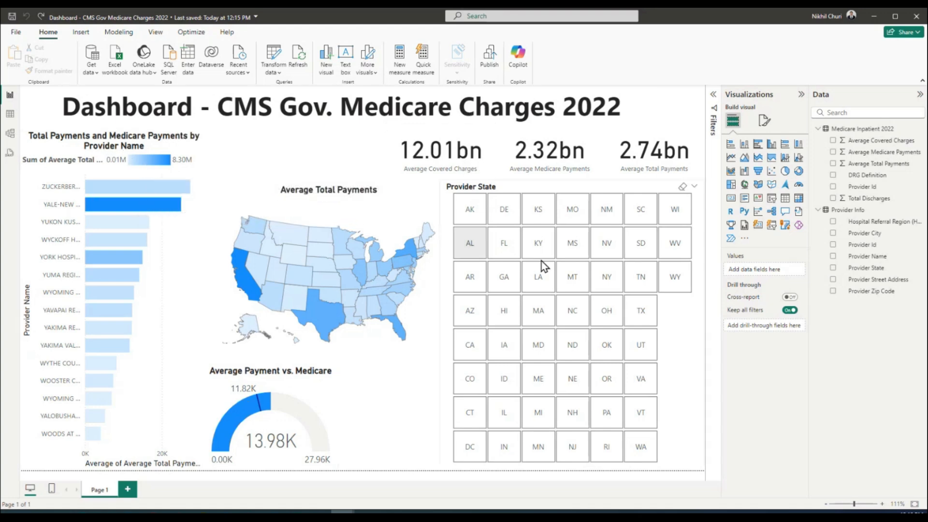
left_click(513, 244)
left_click(539, 248)
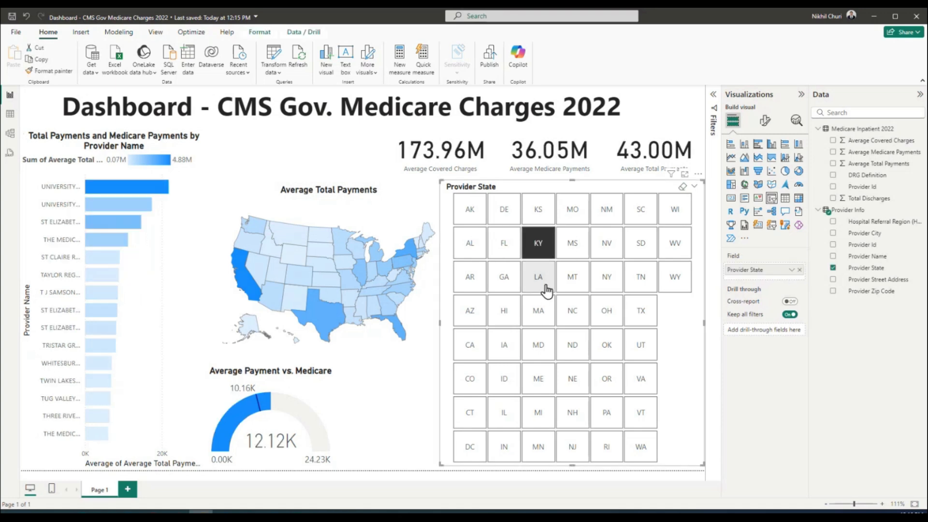
left_click(538, 278)
left_click(538, 345)
left_click(504, 345)
left_click(504, 382)
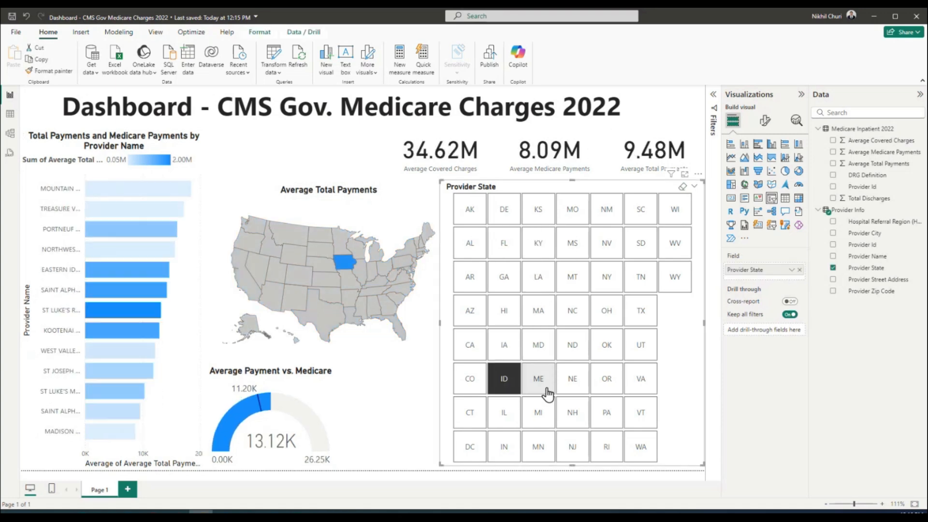
left_click(538, 412)
left_click(572, 447)
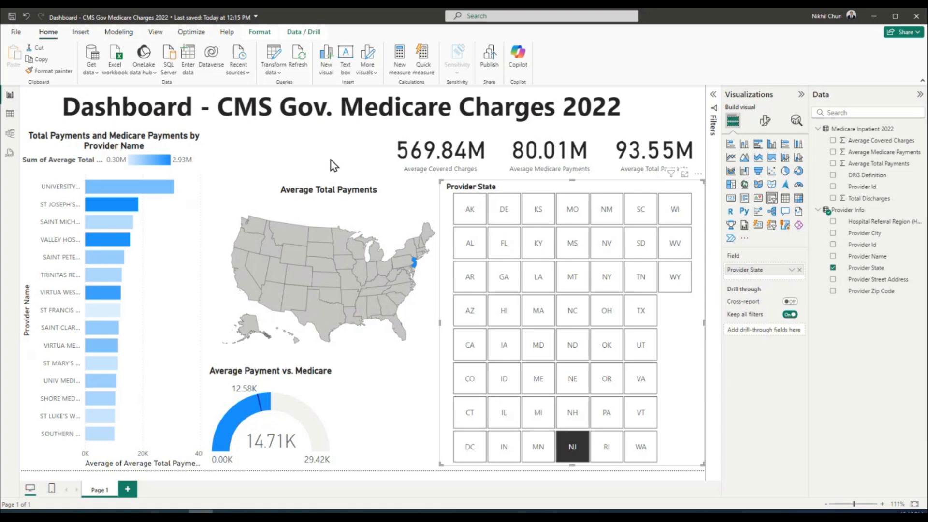
left_click(318, 153)
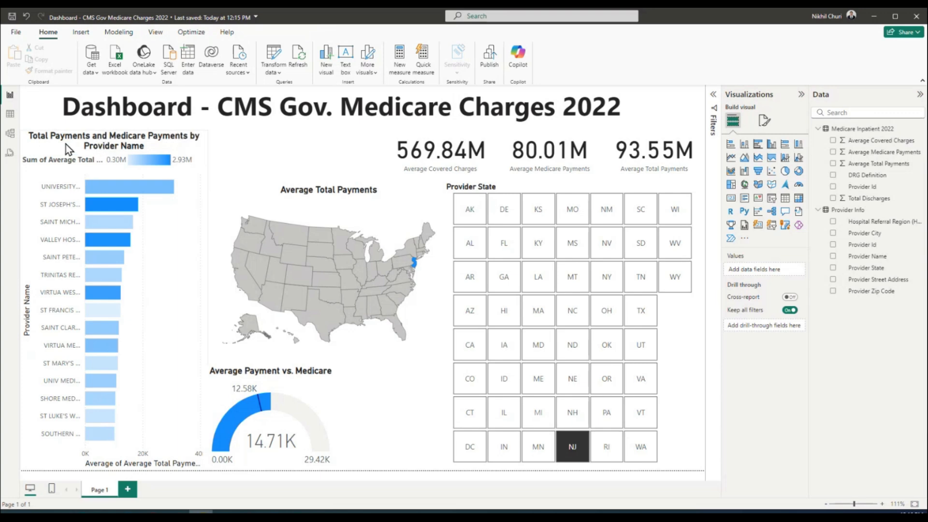
Step through MT, NY, WY and WV, leaving the dashboard filtered to WI
left_click(39, 146)
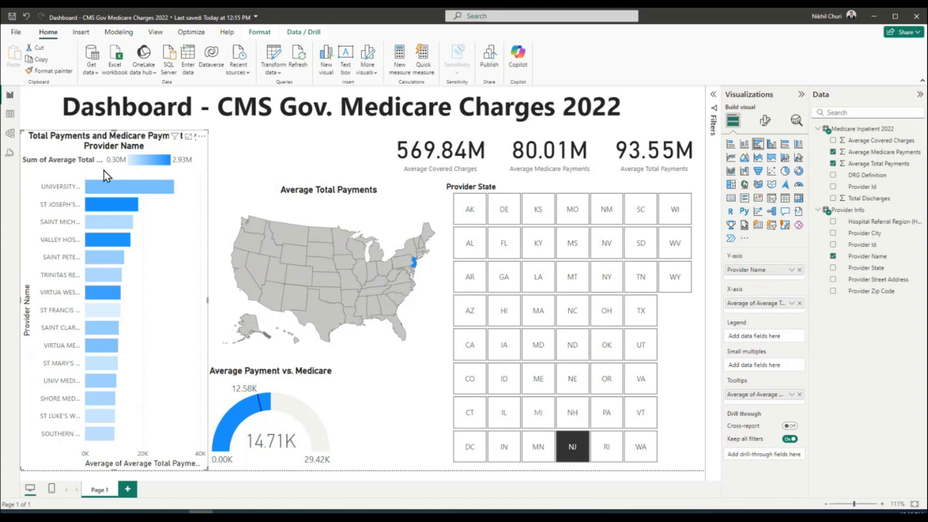
mouse_move(105, 187)
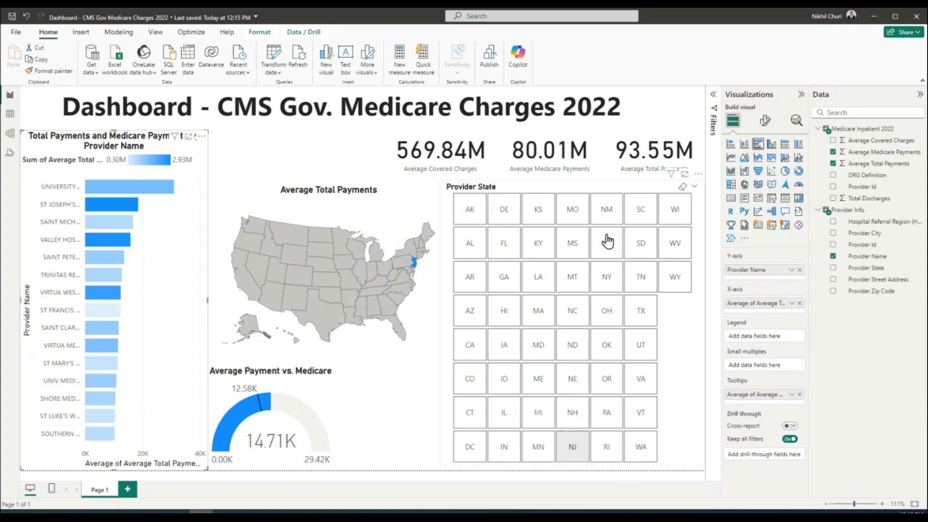
left_click(572, 276)
left_click(613, 280)
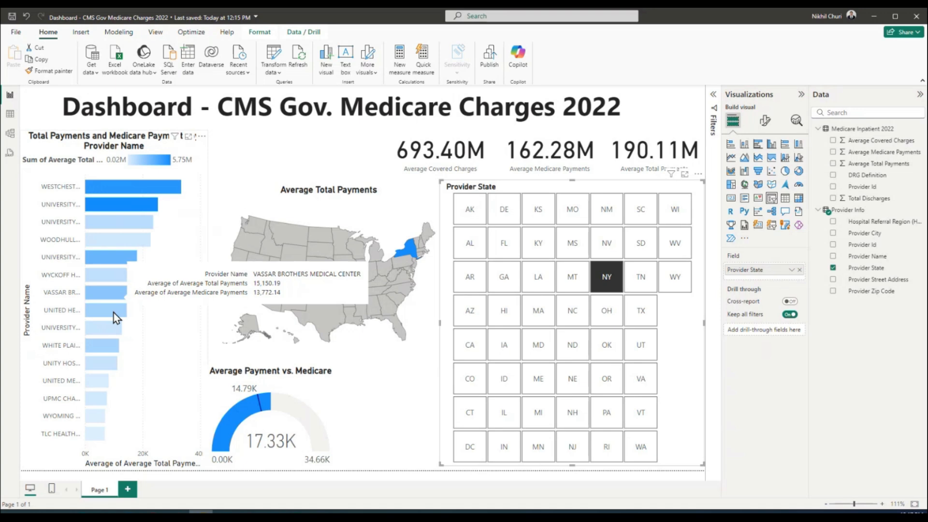
left_click(676, 285)
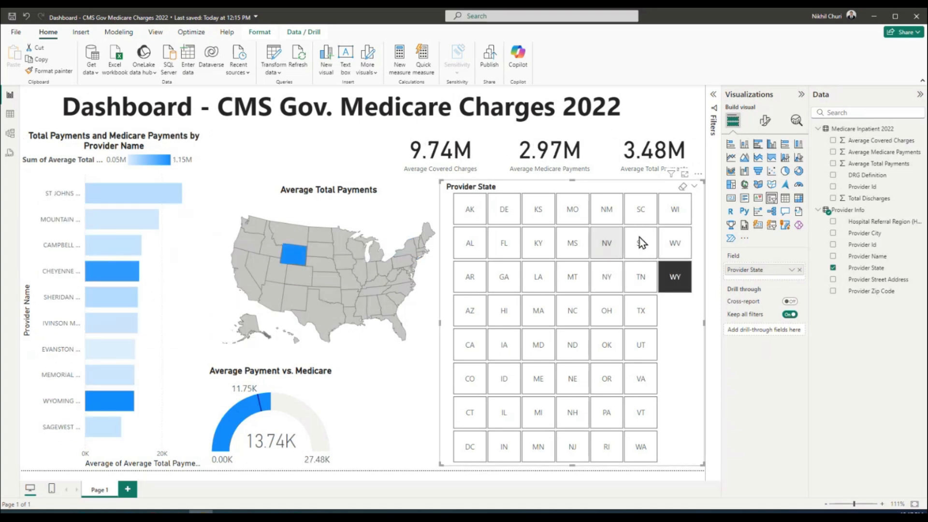
left_click(681, 240)
left_click(675, 209)
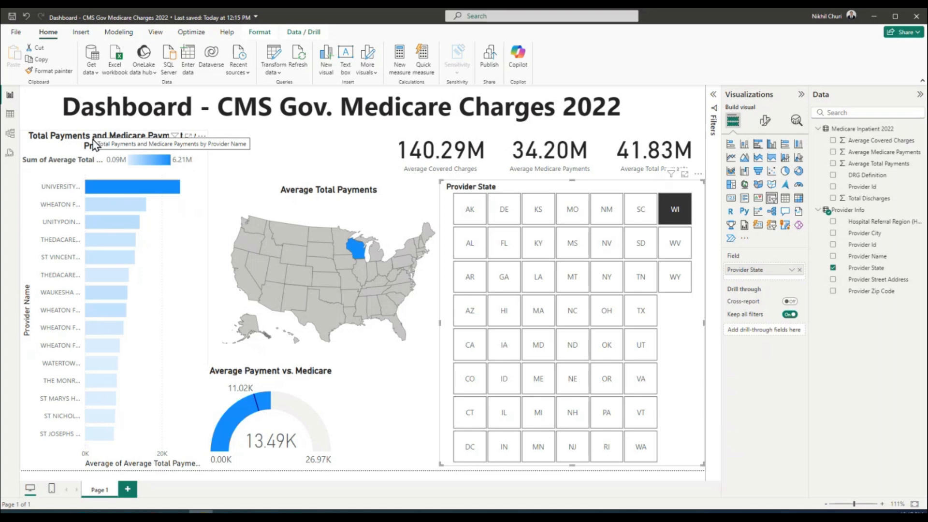
left_click(302, 159)
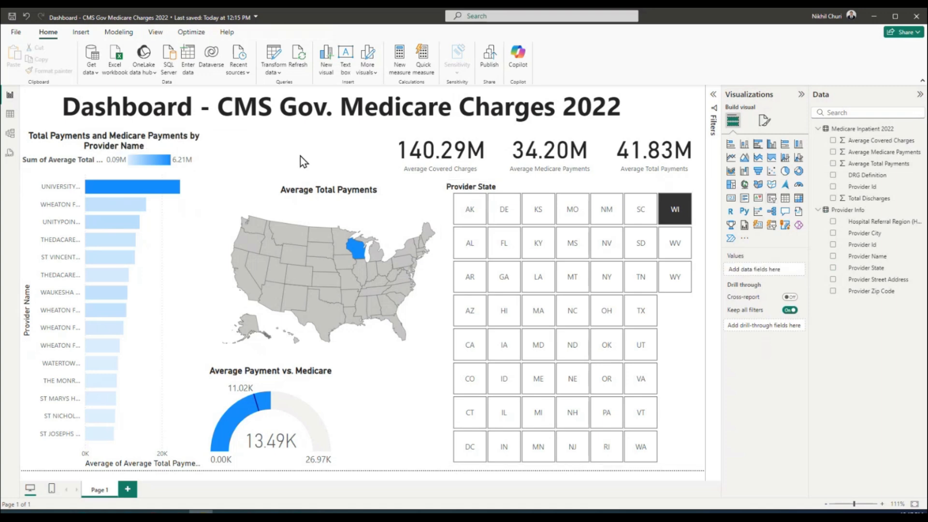
left_click(104, 141)
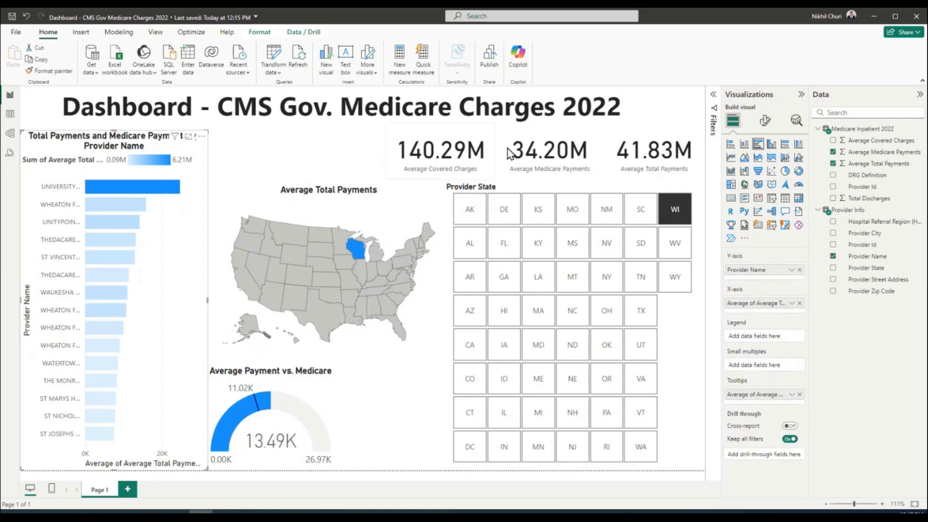
Replace the provider bar chart's title text with 'Top-15 Provider Name by Total Payments'
left_click(764, 122)
left_click(765, 166)
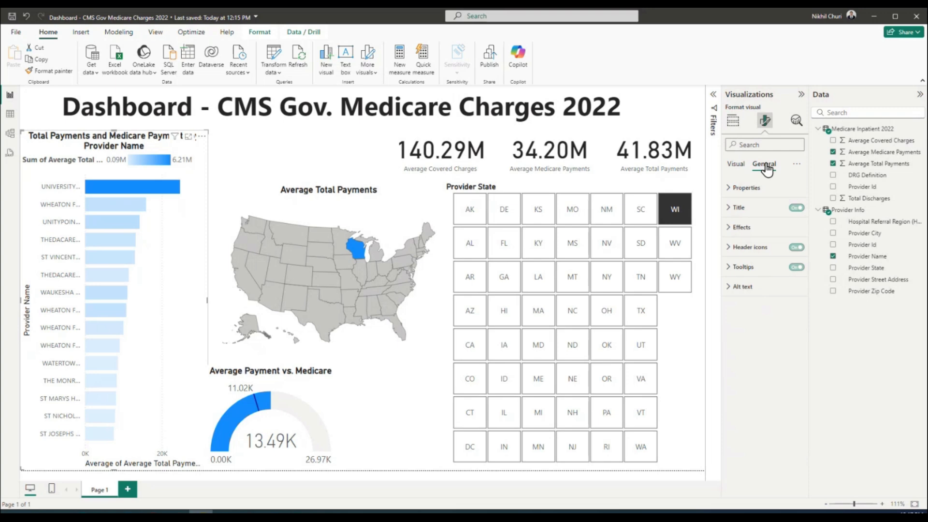
left_click(736, 208)
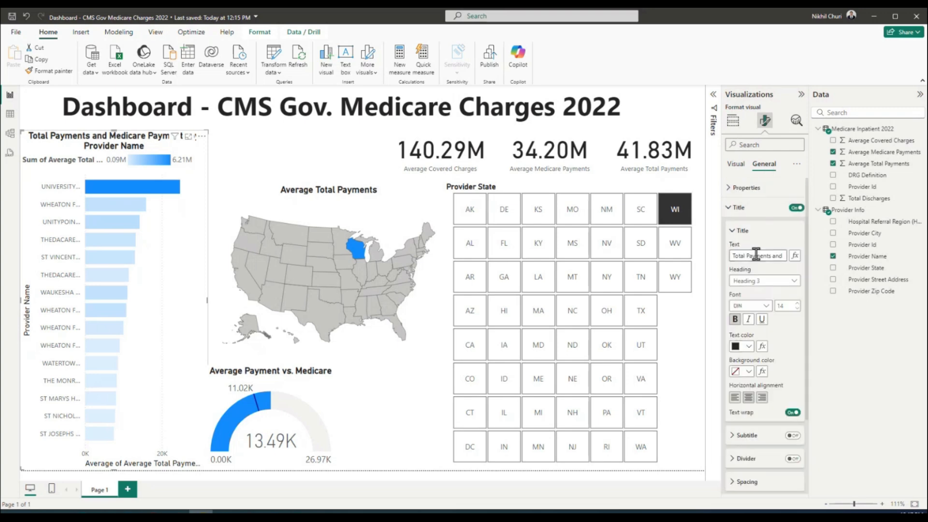
left_click_drag(734, 256, 802, 262)
type("T")
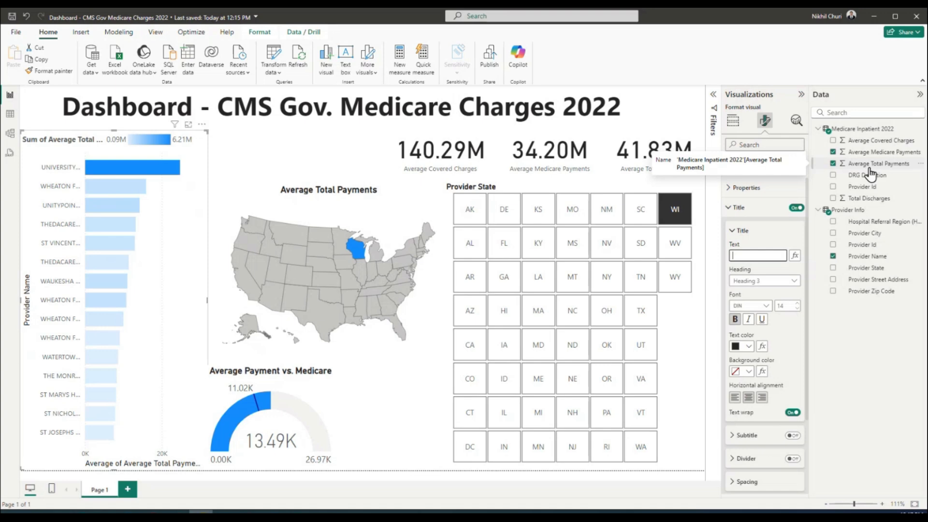
type("op-15")
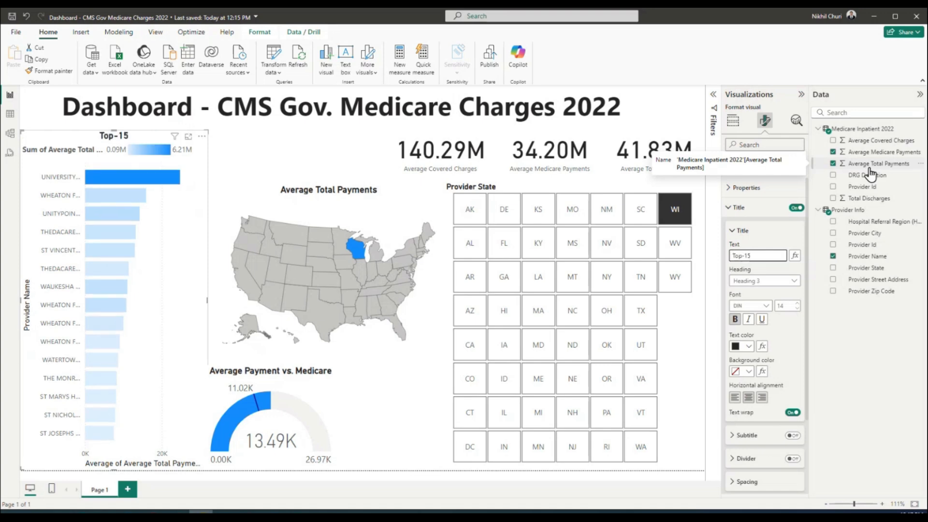
type(" Provider Name")
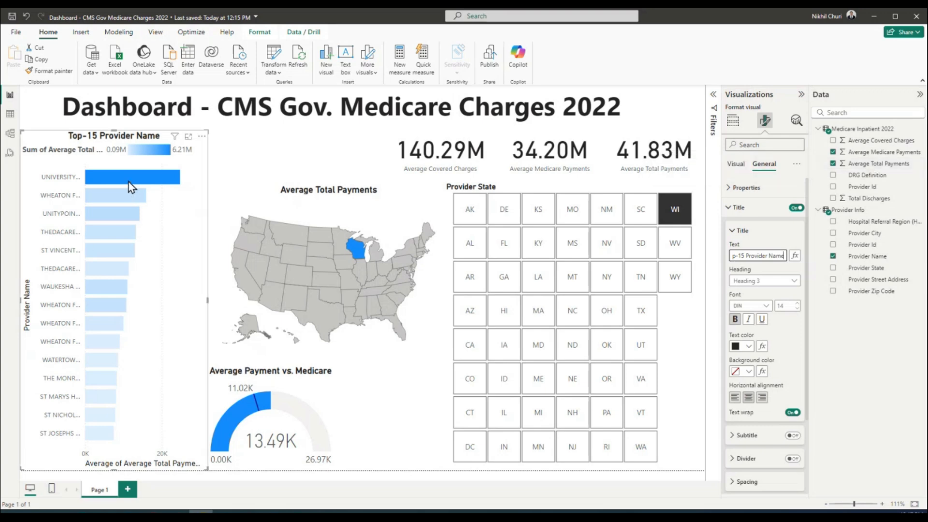
mouse_move(129, 182)
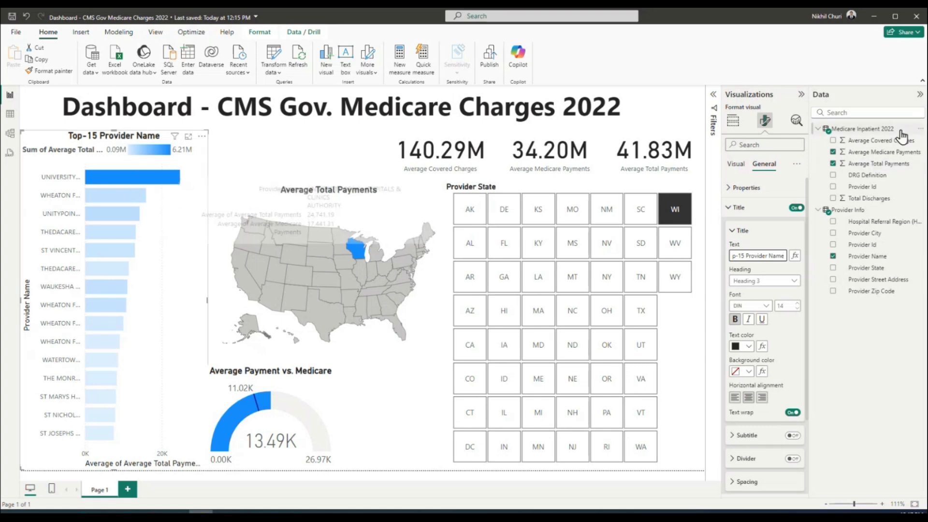
type("by Tot")
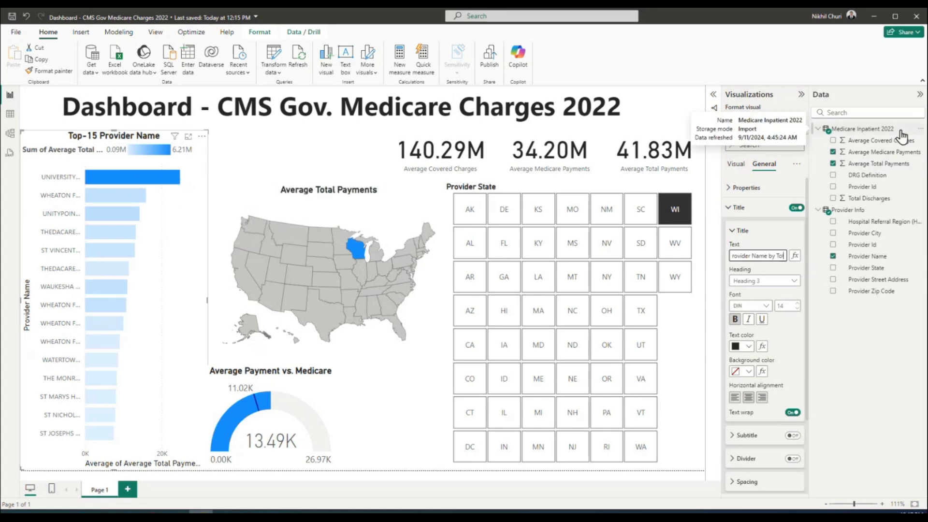
type("al Payments")
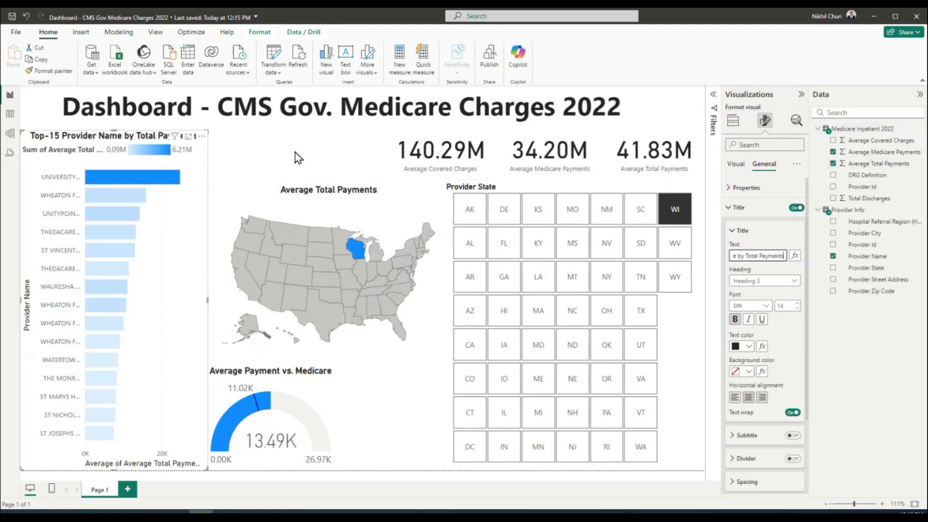
left_click(266, 157)
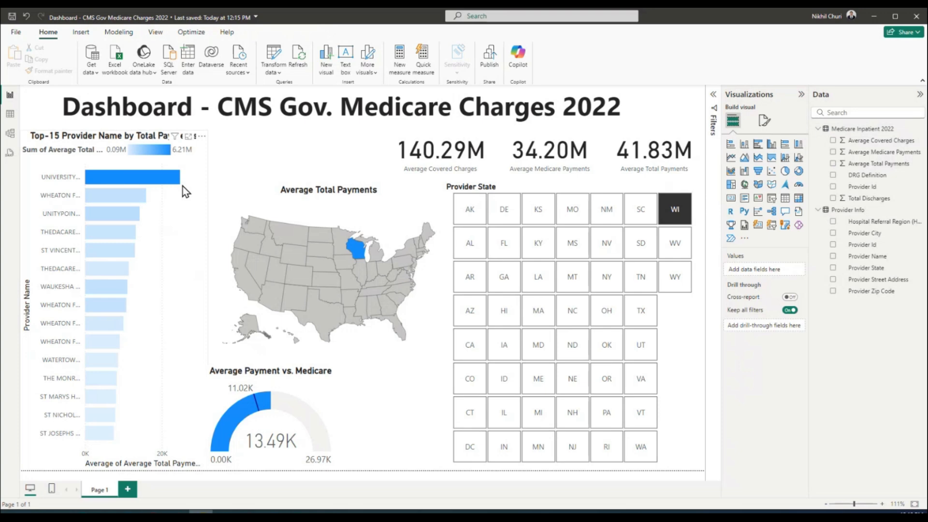
left_click(154, 138)
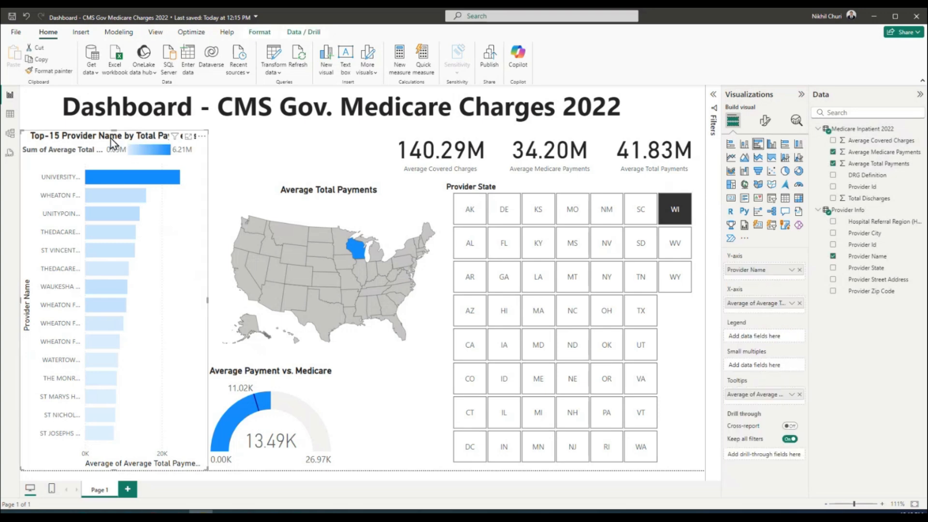
left_click(314, 152)
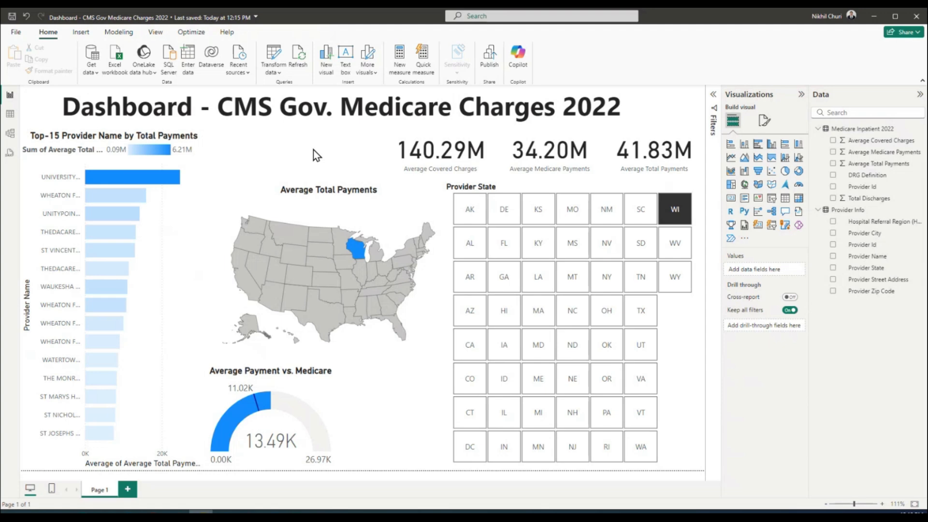
Pick WI, then MS, in the Provider State slicer so the KPI cards show 129.99M, 24.11M and 27.97M
left_click(57, 150)
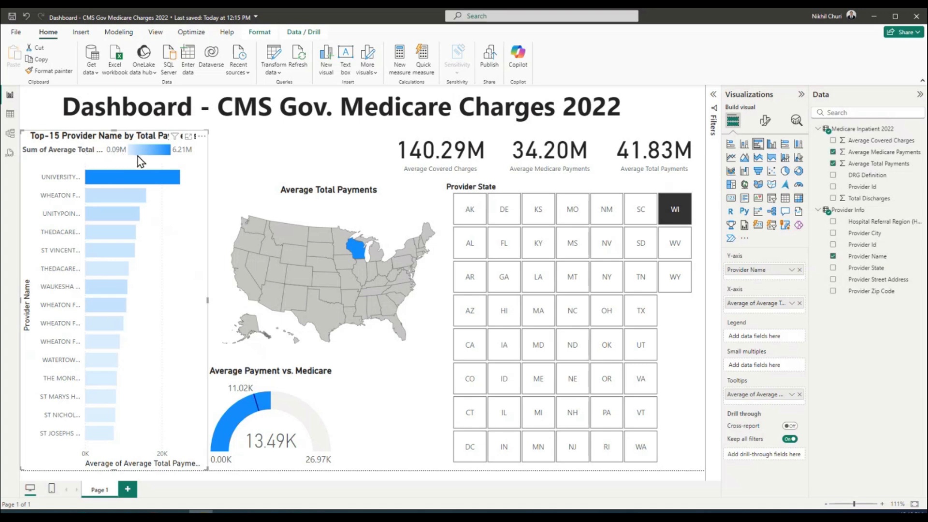
left_click(680, 219)
left_click(570, 249)
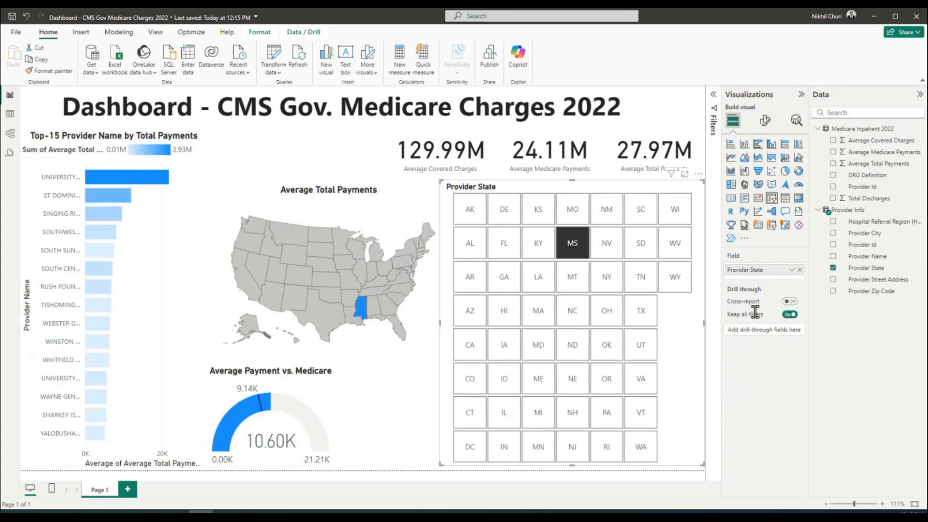
left_click(764, 120)
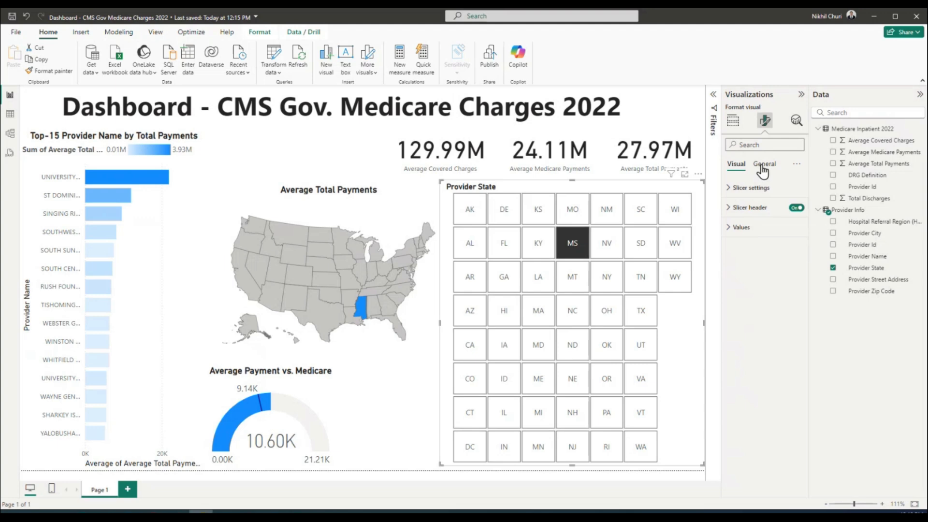
In the bar chart's legend title, delete 'Sum of' and shorten Average to 'Ave.'
left_click(190, 197)
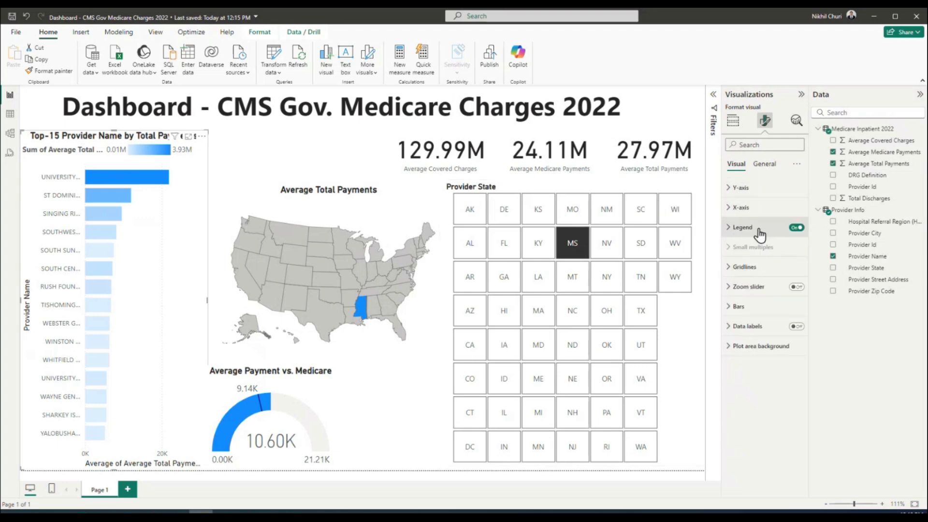
left_click(731, 228)
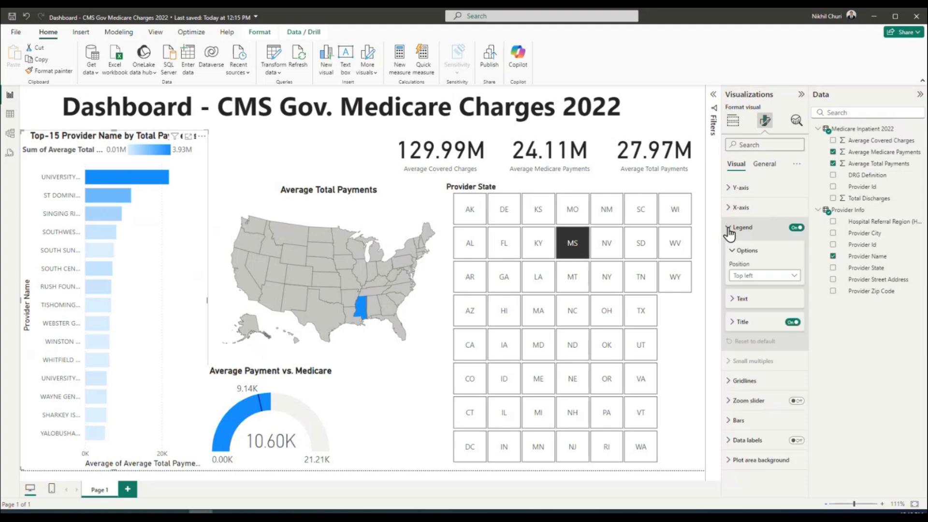
left_click(729, 299)
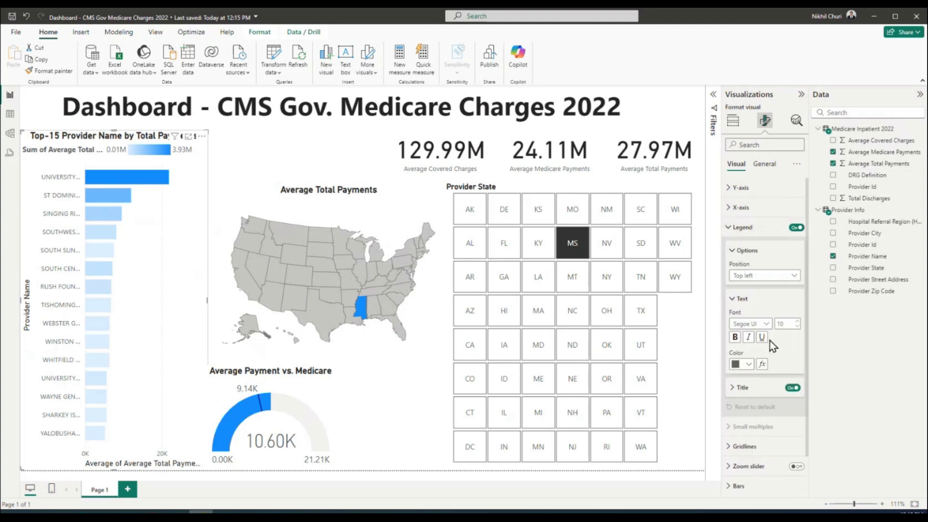
left_click(733, 390)
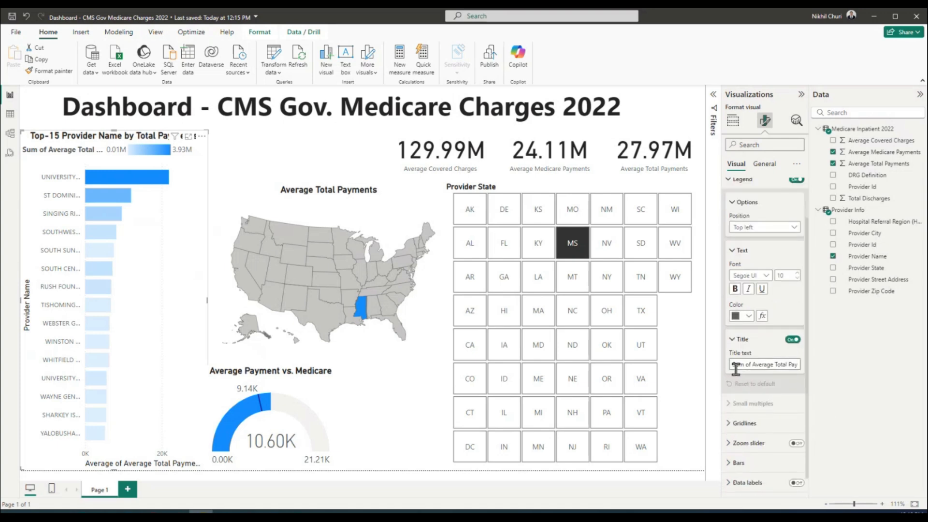
left_click_drag(735, 369, 754, 368)
key("BackSpace")
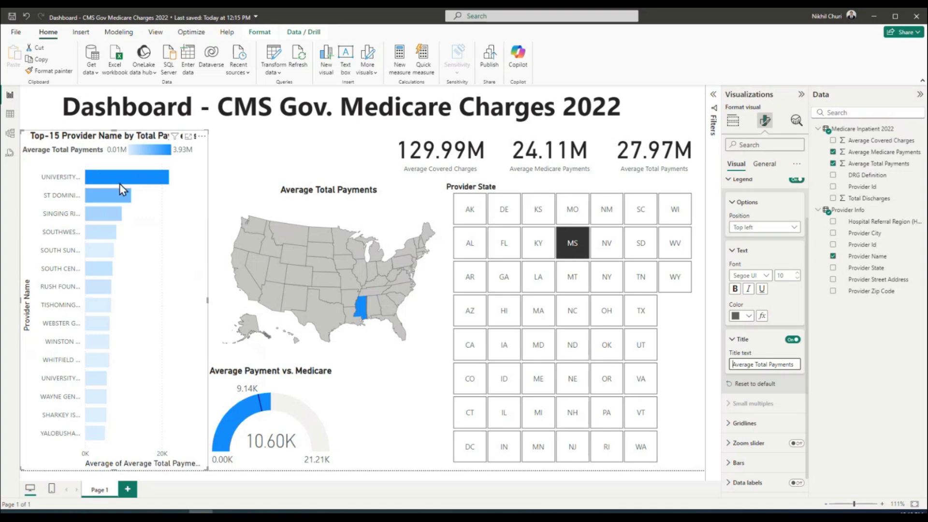
left_click_drag(755, 364, 745, 364)
key("BackSpace")
key("BackSpace")
type(".")
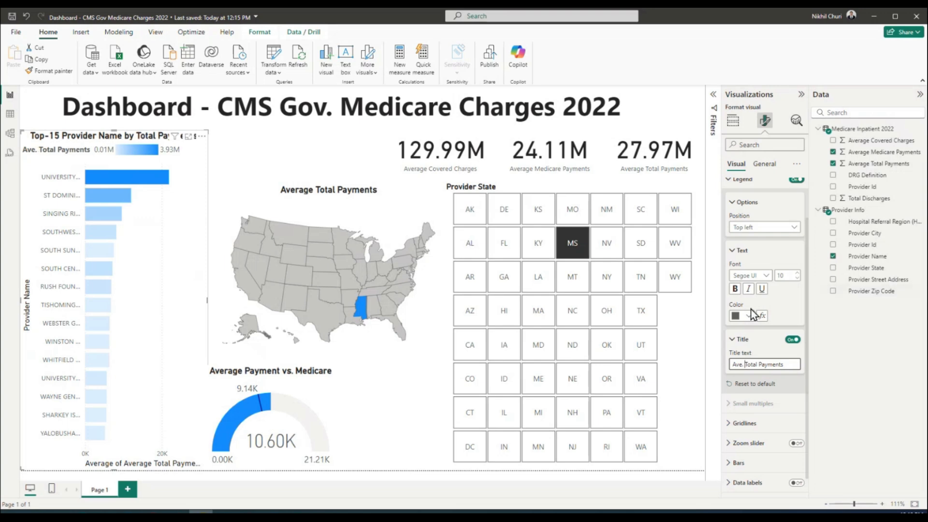
Revise the legend title from 'Ave. Total Payments' to 'Avg. Total Pmts'
left_click(690, 324)
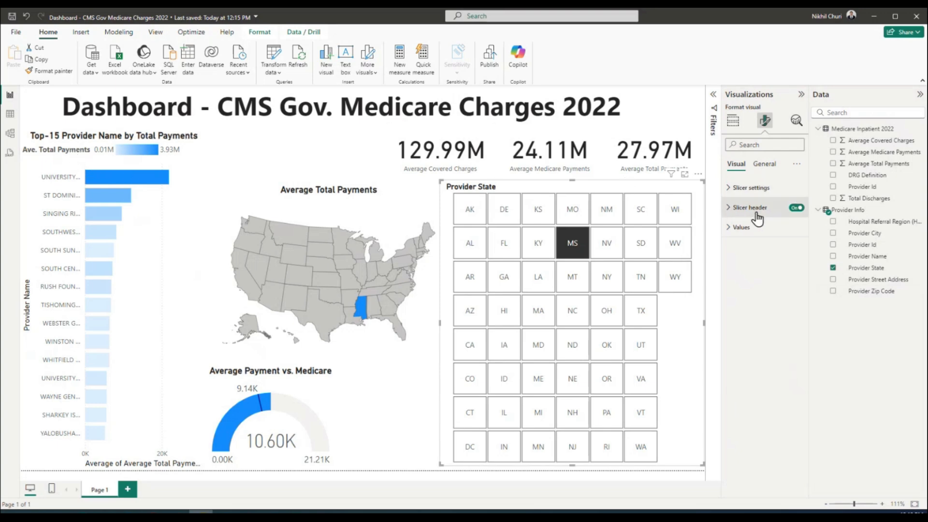
left_click(205, 174)
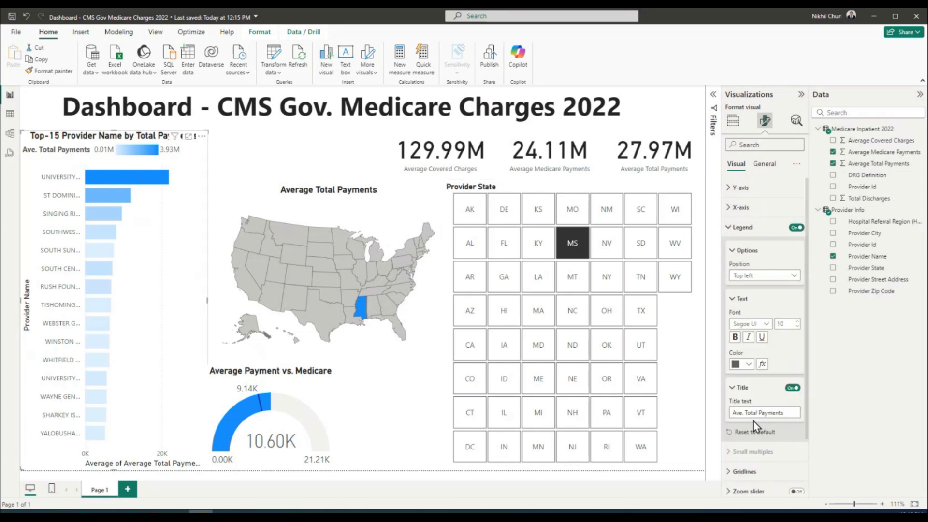
left_click(742, 413)
key("BackSpace")
type("g")
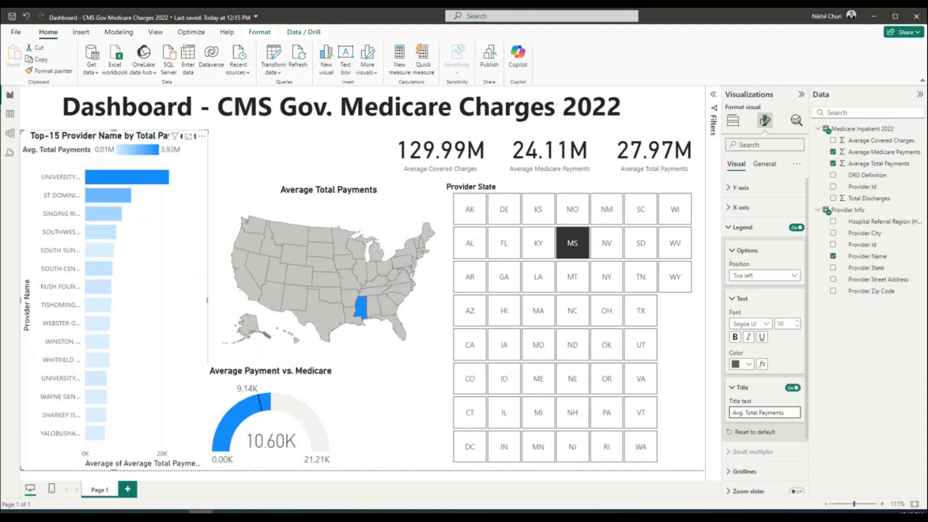
key("BackSpace")
key("BackSpace")
key("BackSpace")
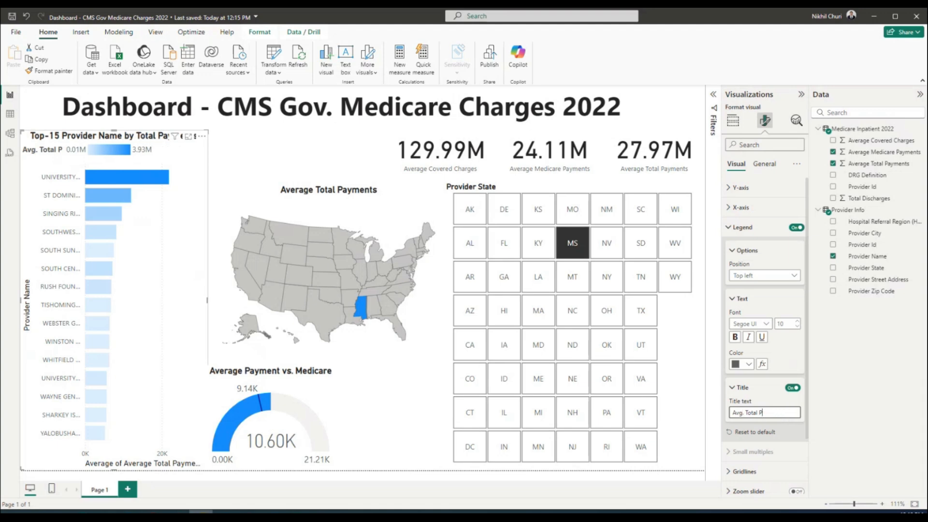
type("s")
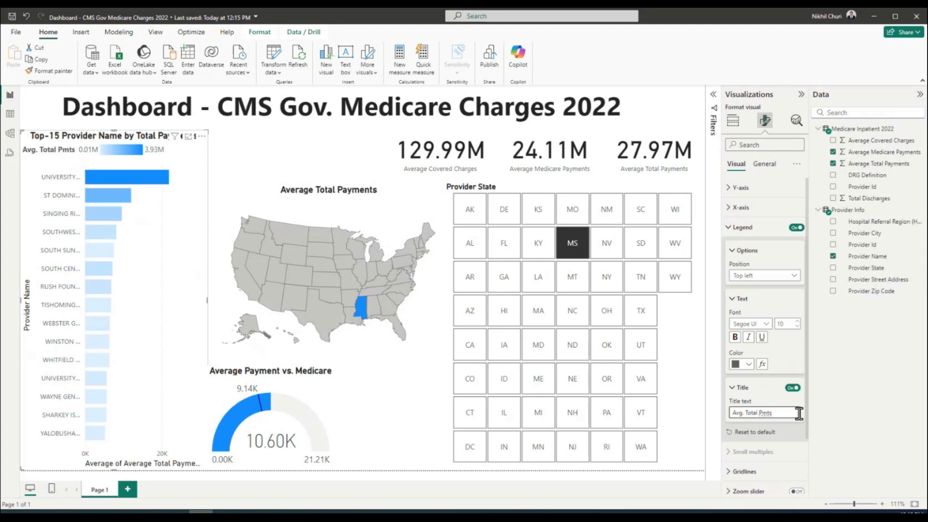
left_click(255, 150)
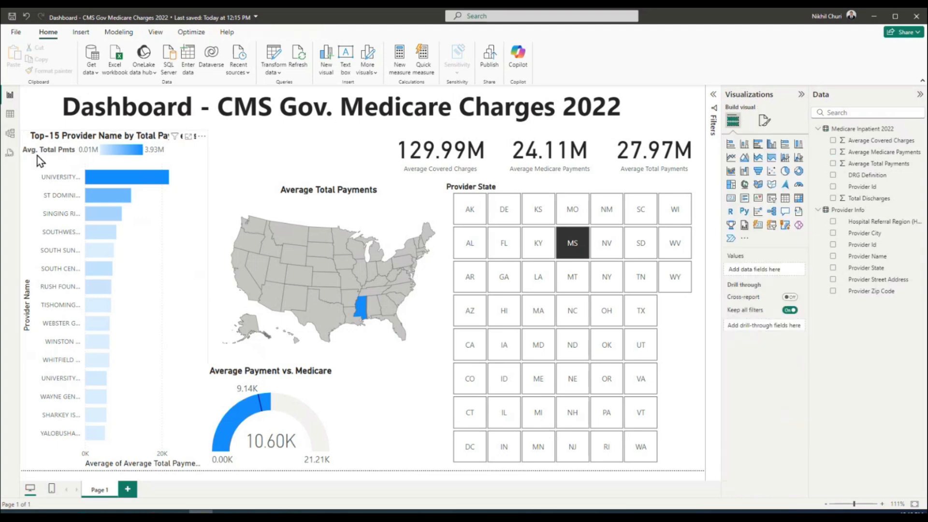
Switch the Provider State slicer from FL to ID, giving KPI cards of 34.62M, 8.09M and 9.48M
left_click(72, 146)
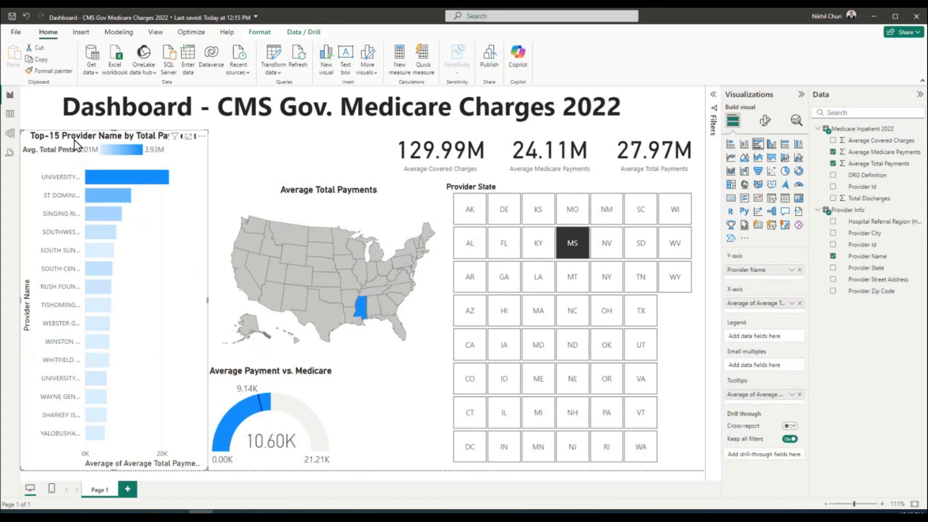
left_click(251, 146)
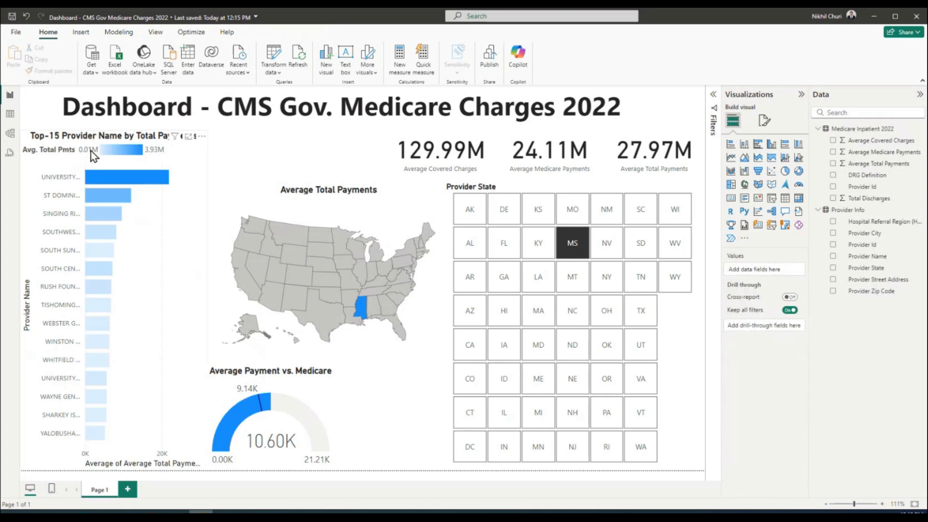
left_click(505, 249)
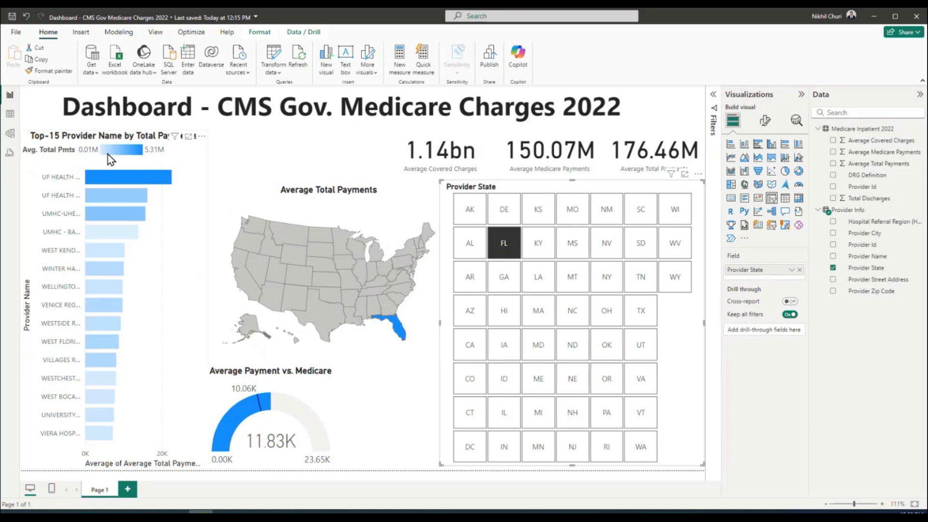
left_click(512, 384)
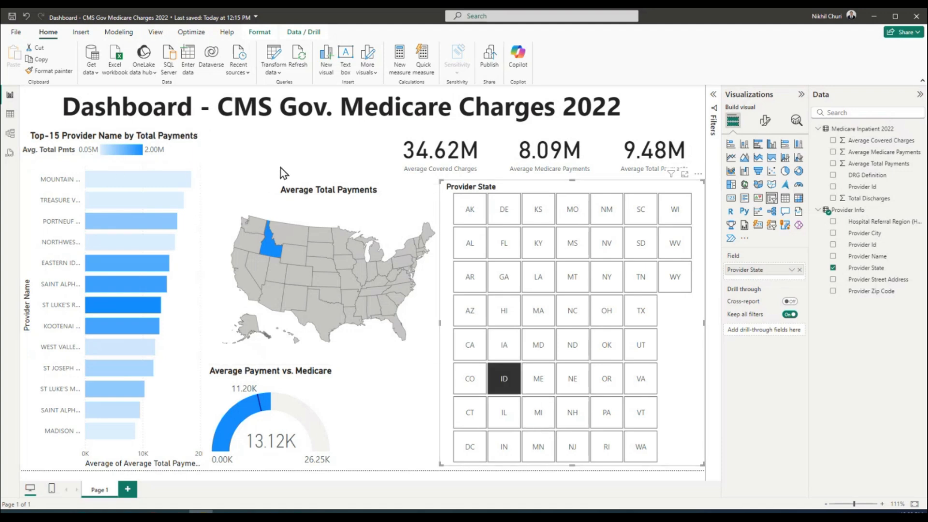
left_click(267, 165)
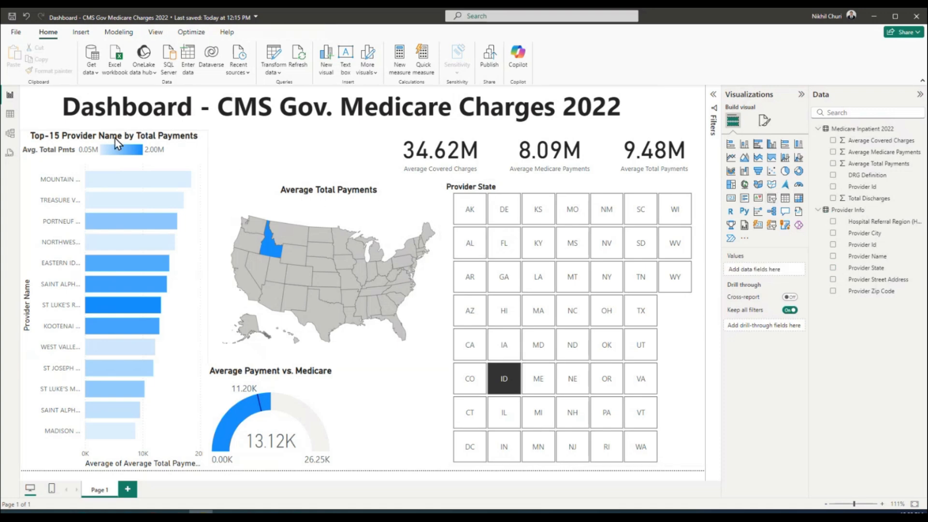
left_click(109, 467)
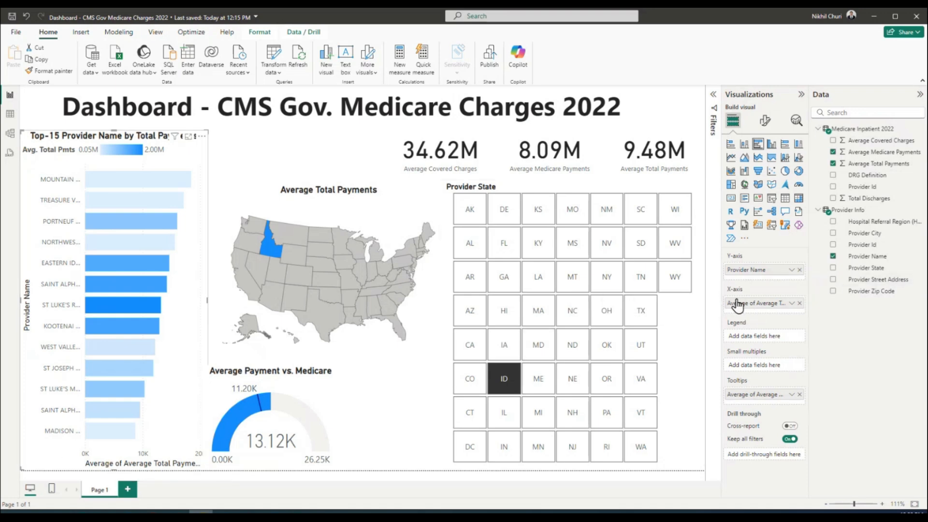
Rename the bar chart's x-axis field to 'Avg. Total Pmts' for this visual only
left_click(792, 304)
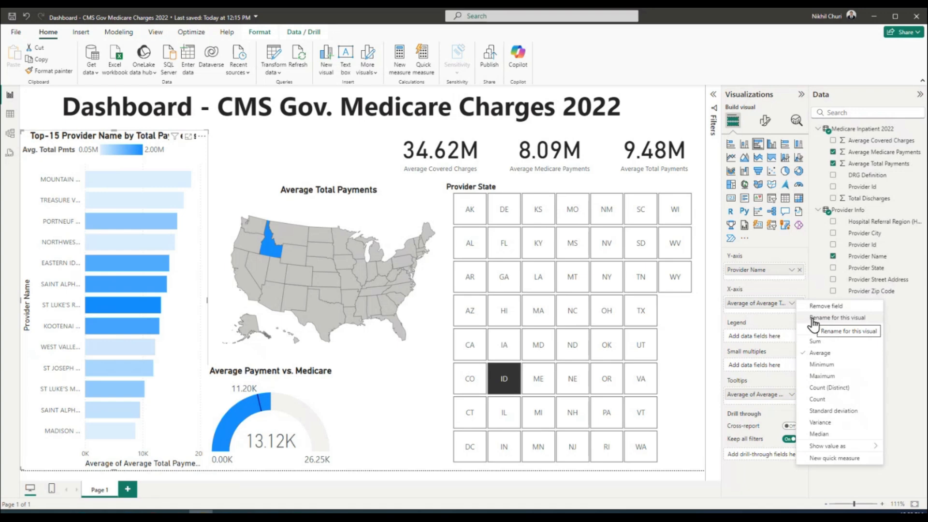
left_click(814, 319)
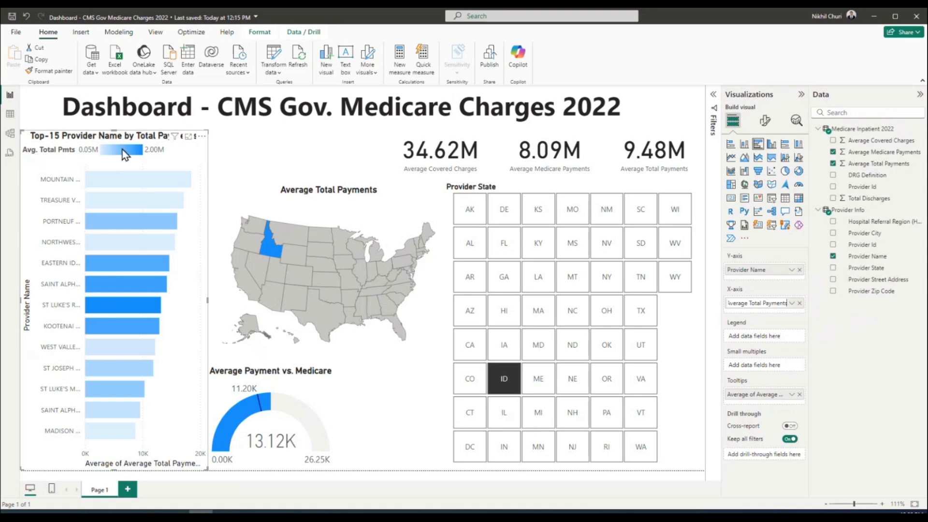
triple_click(784, 304)
type("A")
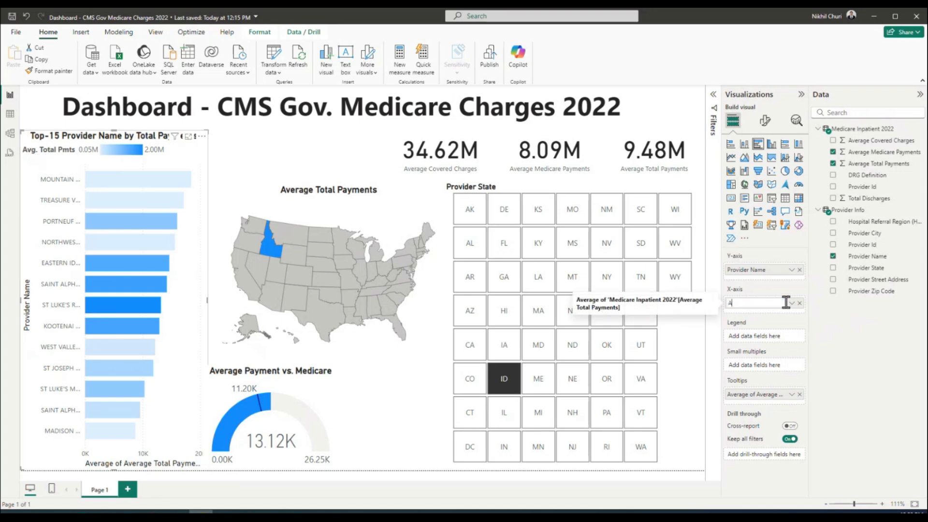
type("vg. Total Pmts")
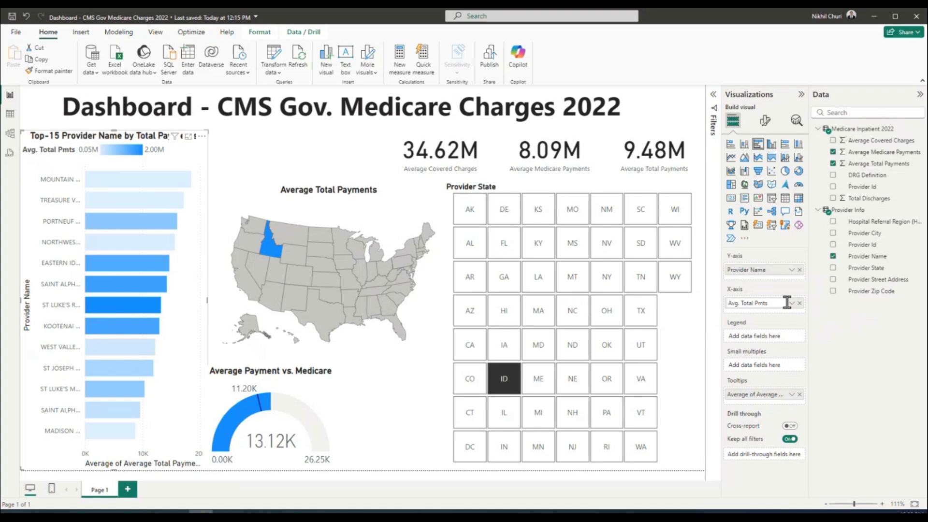
left_click(828, 332)
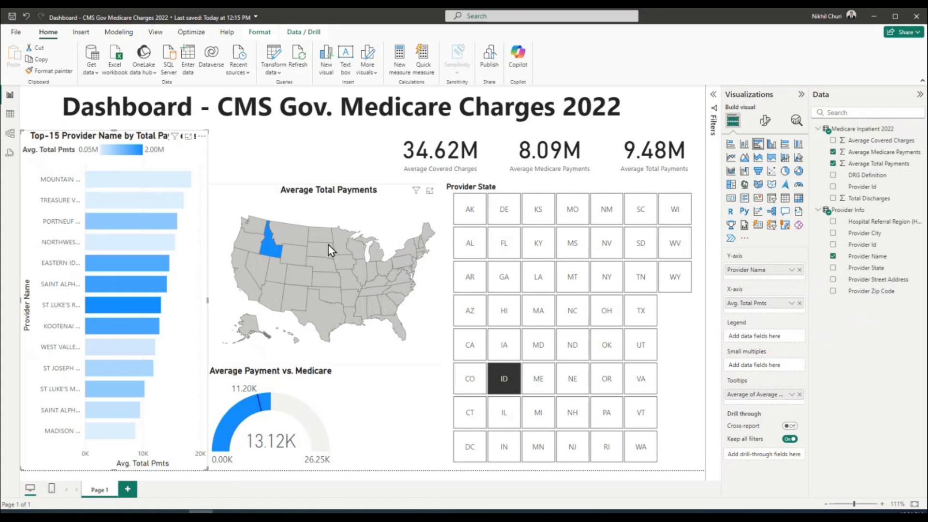
Save the report and shift the three KPI cards to the left
left_click(12, 17)
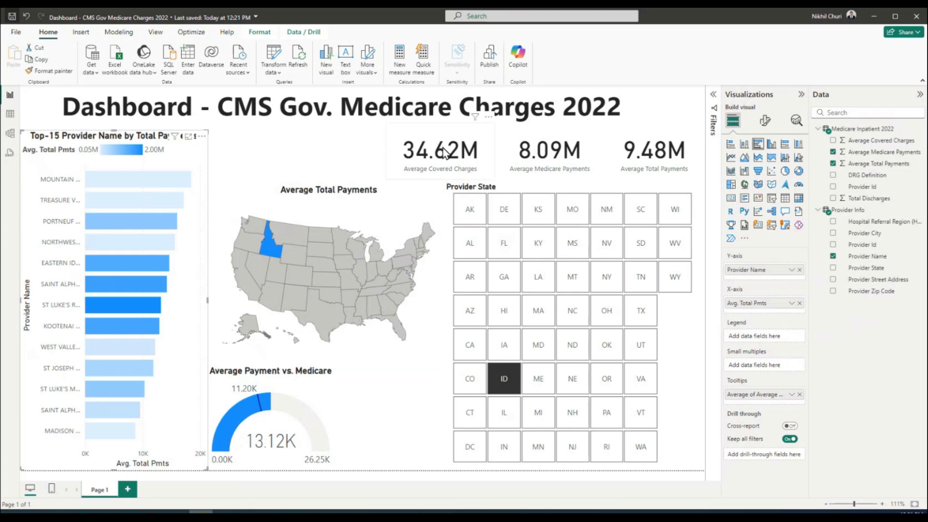
left_click_drag(445, 153, 263, 152)
left_click_drag(545, 156, 424, 155)
left_click_drag(651, 159, 556, 157)
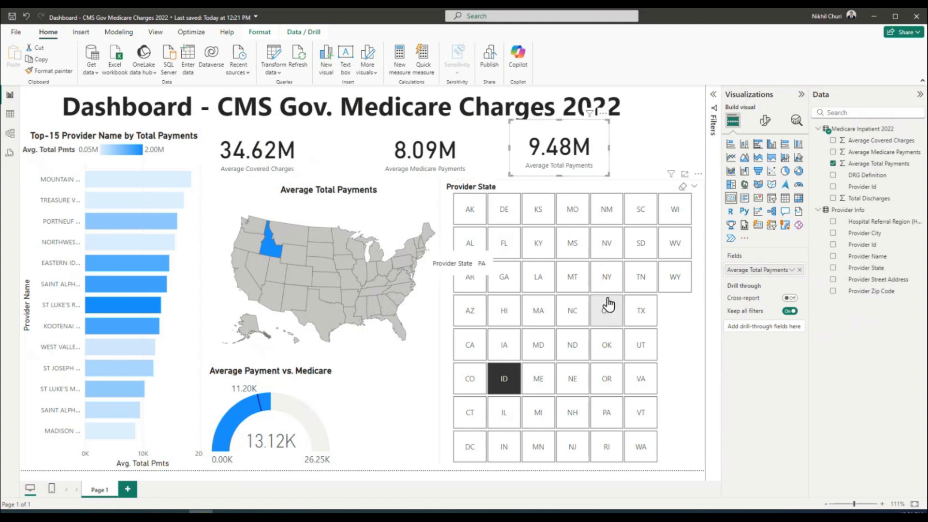
Resize the Provider State slicer, widen the map, and widen the Average Payment vs. Medicare gauge
left_click(442, 184)
left_click_drag(442, 183, 499, 231)
left_click(431, 248)
left_click_drag(449, 276, 500, 281)
left_click(571, 235)
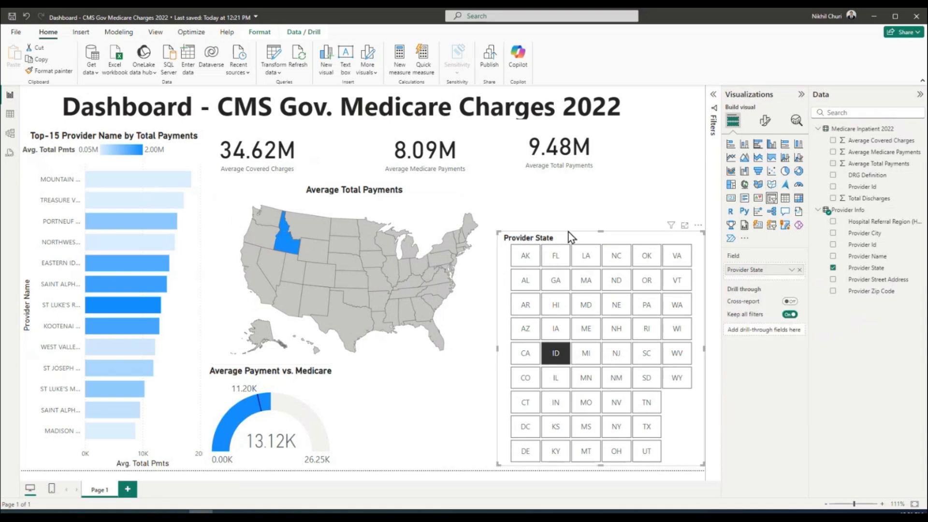
left_click_drag(601, 226, 605, 182)
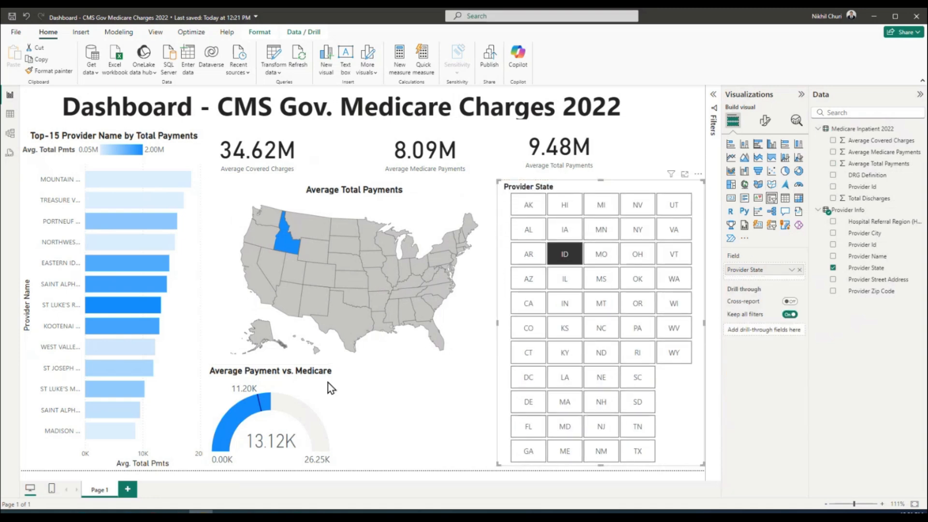
left_click(311, 403)
left_click_drag(337, 419, 508, 424)
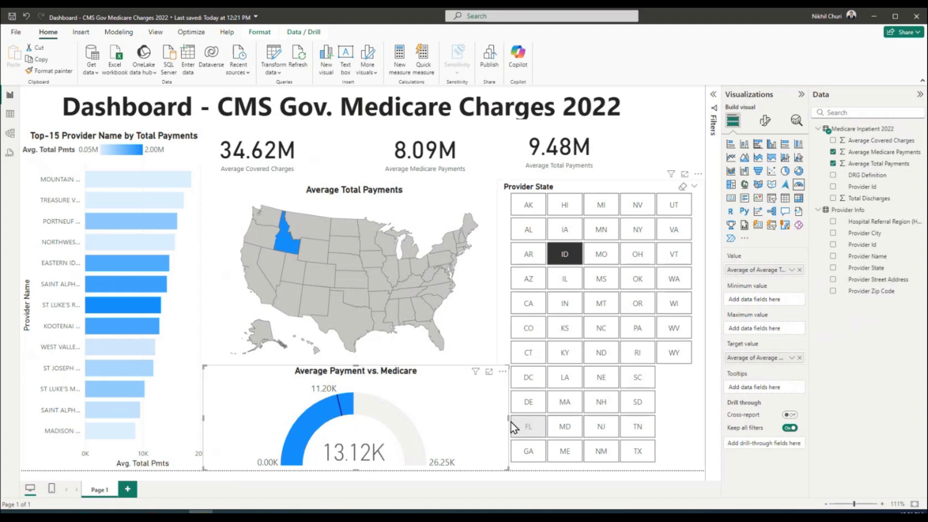
Move the gauge to the upper right above a shortened slicer and enlarge the map
left_click(548, 184)
left_click_drag(601, 180, 610, 291)
left_click_drag(344, 378, 668, 183)
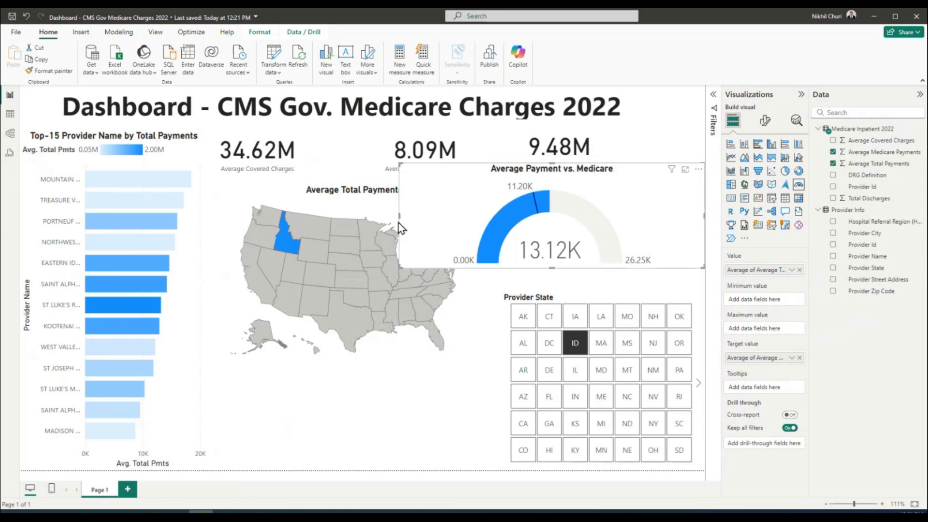
left_click_drag(400, 219, 498, 218)
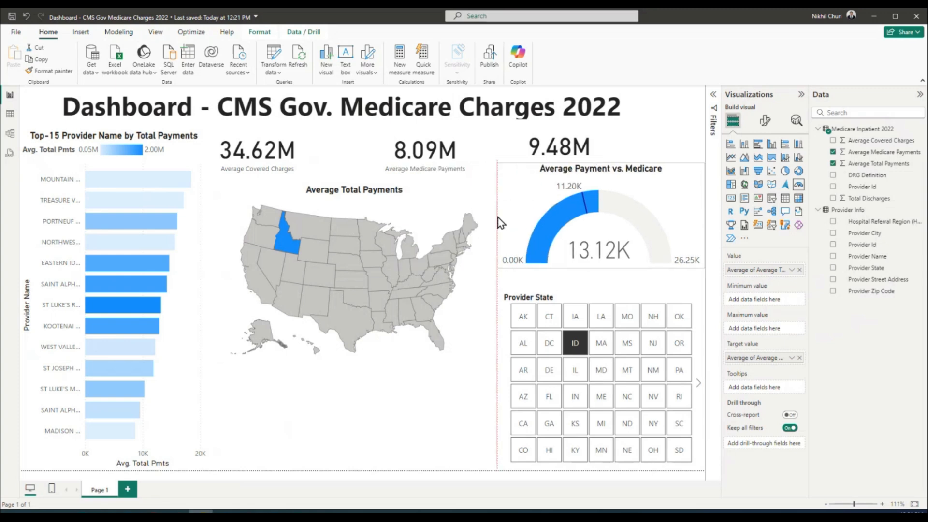
left_click(477, 337)
left_click_drag(496, 366, 508, 467)
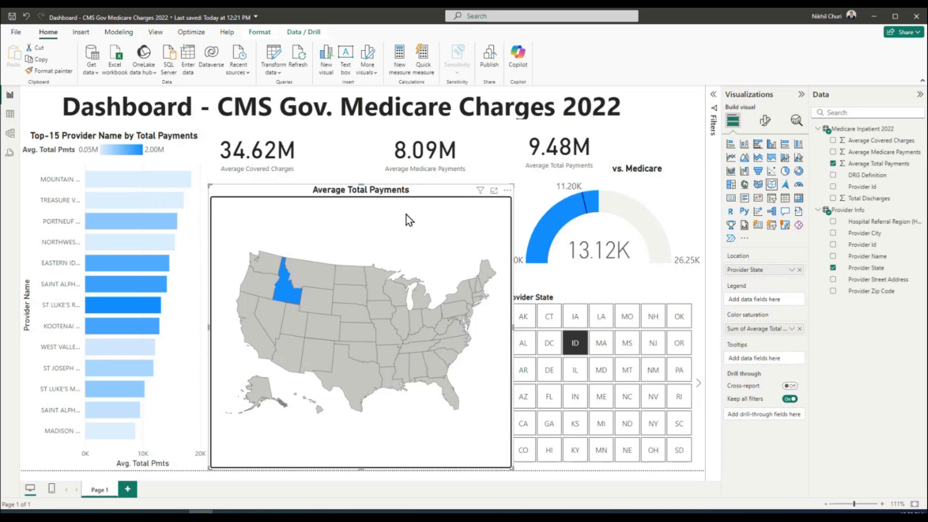
Lower the map's top edge, widen the Covered Charges and Medicare Payments cards, and move the gauge down
mouse_move(361, 185)
left_mouse_down()
mouse_move(369, 216)
mouse_move(367, 187)
left_mouse_up()
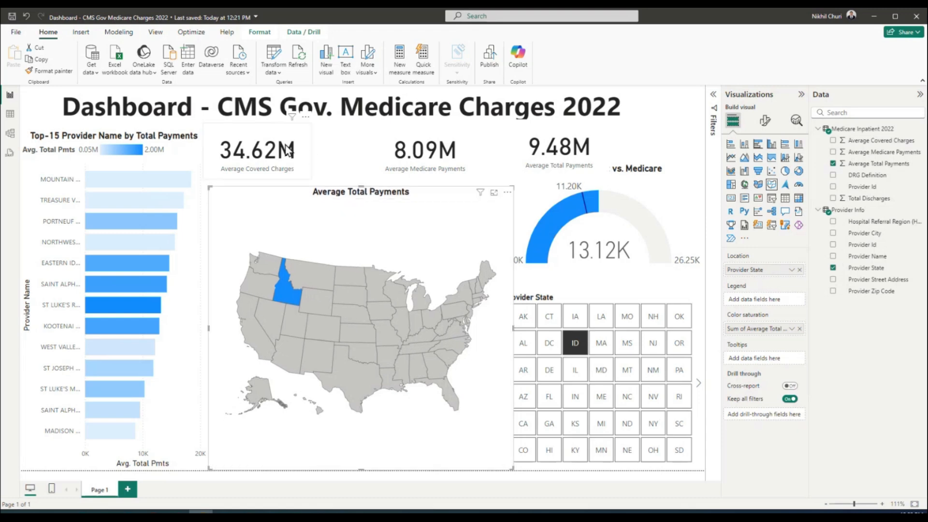
left_click(306, 154)
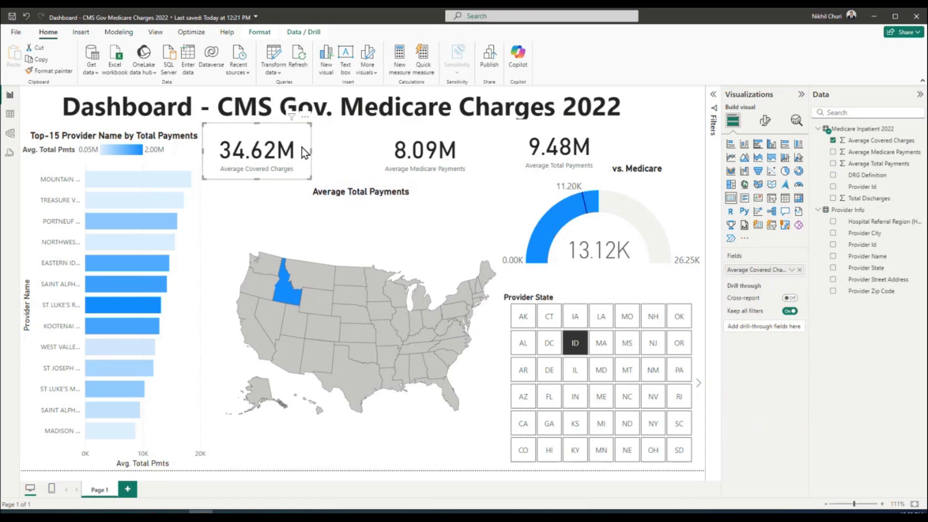
left_click_drag(312, 150, 350, 150)
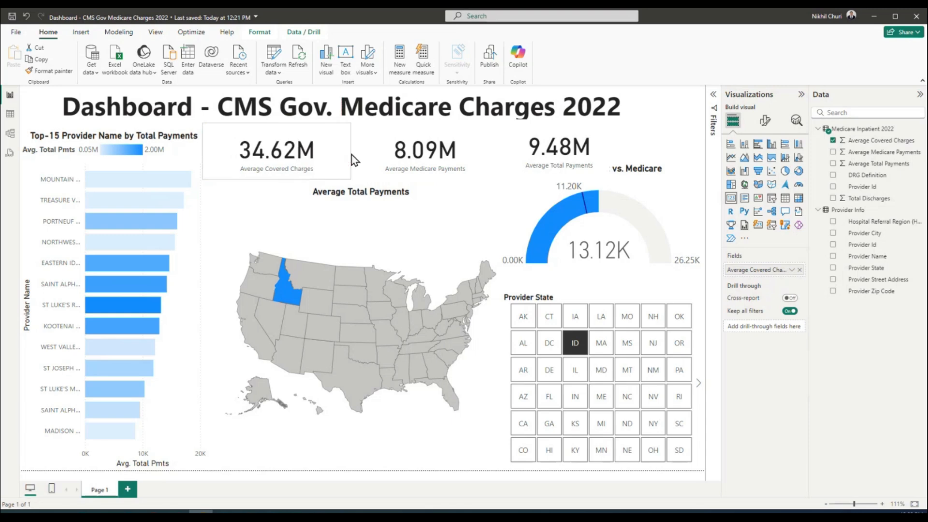
left_click(427, 158)
left_click_drag(371, 152, 358, 157)
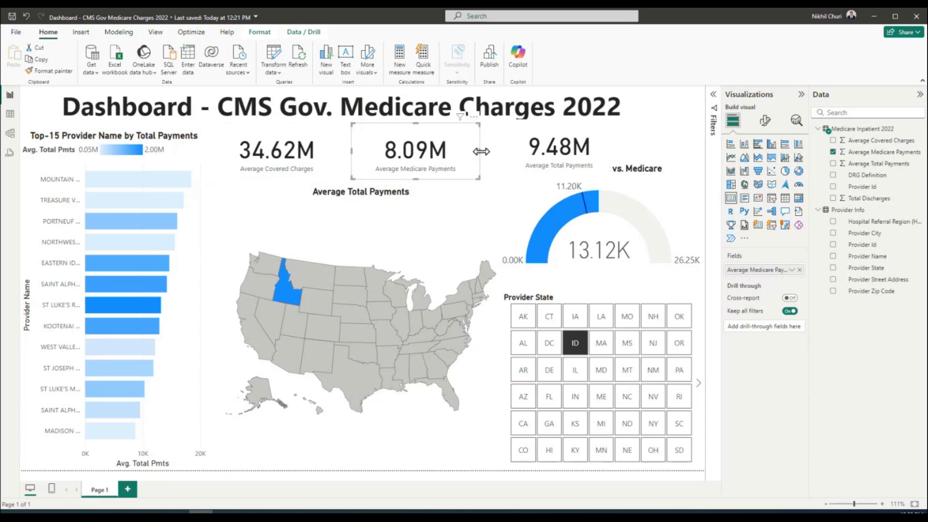
left_click_drag(480, 157, 489, 155)
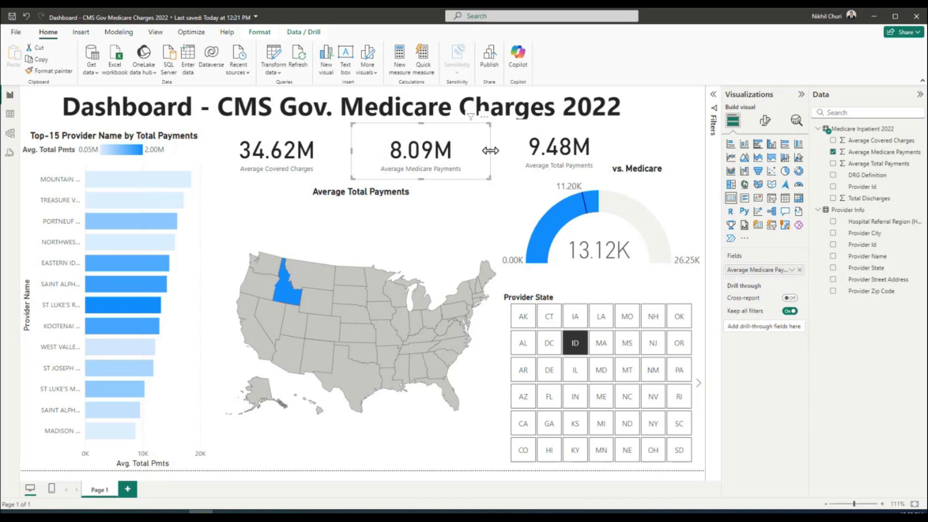
left_click(624, 149)
left_click(642, 175)
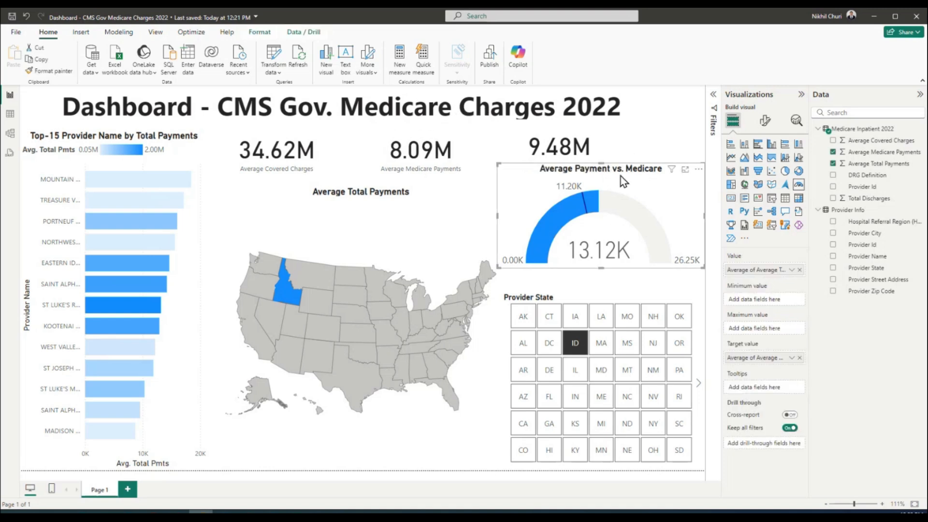
left_click_drag(635, 186, 643, 203)
left_click(603, 161)
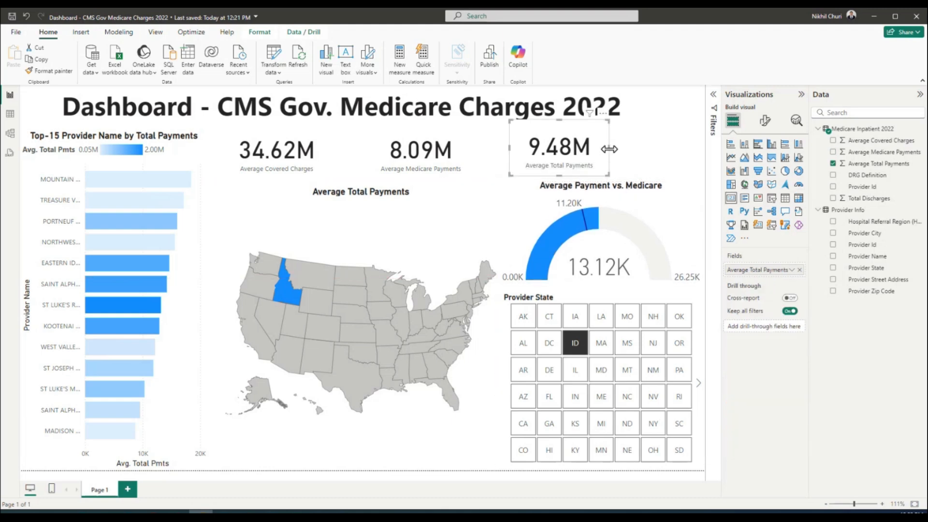
Adjust the 9.48M card's width, shorten the 8.09M card, and lower the map's top edge
left_click_drag(609, 149, 697, 154)
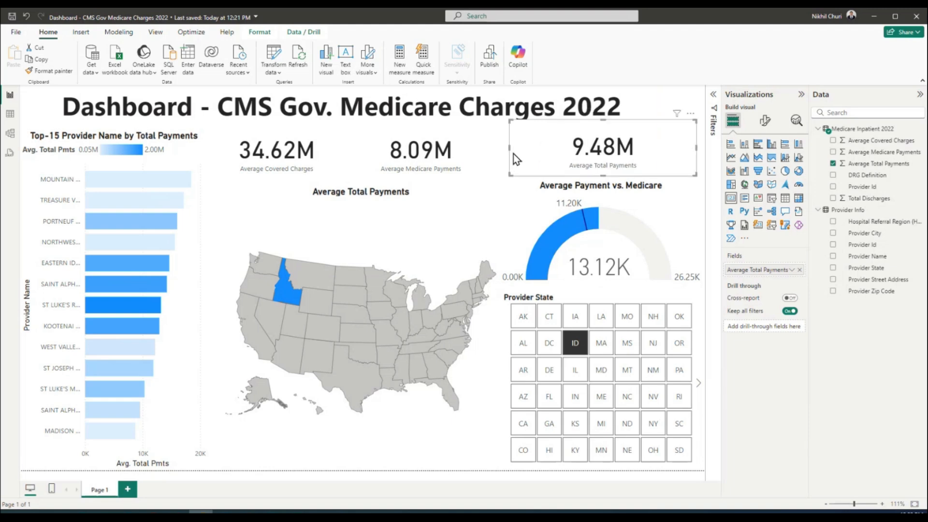
left_click_drag(510, 148, 533, 148)
left_click(451, 161)
left_click_drag(420, 181, 427, 174)
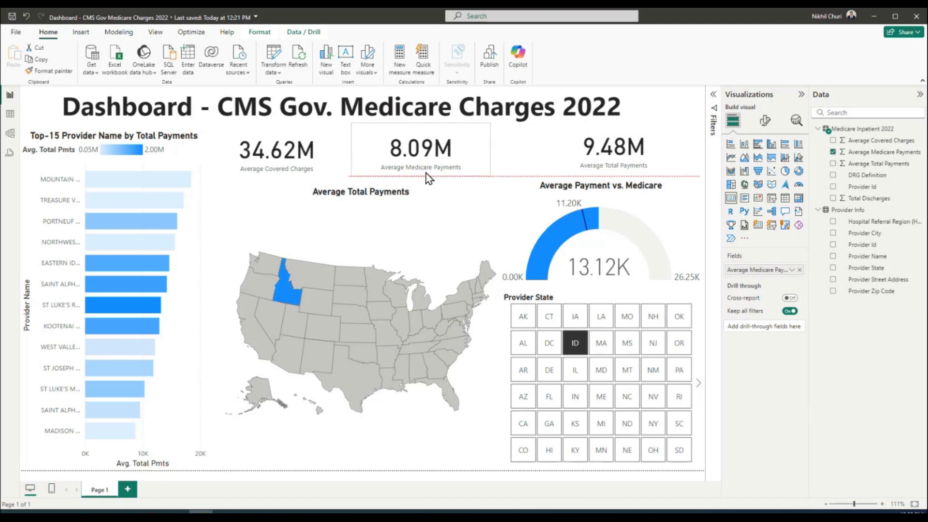
left_click(563, 157)
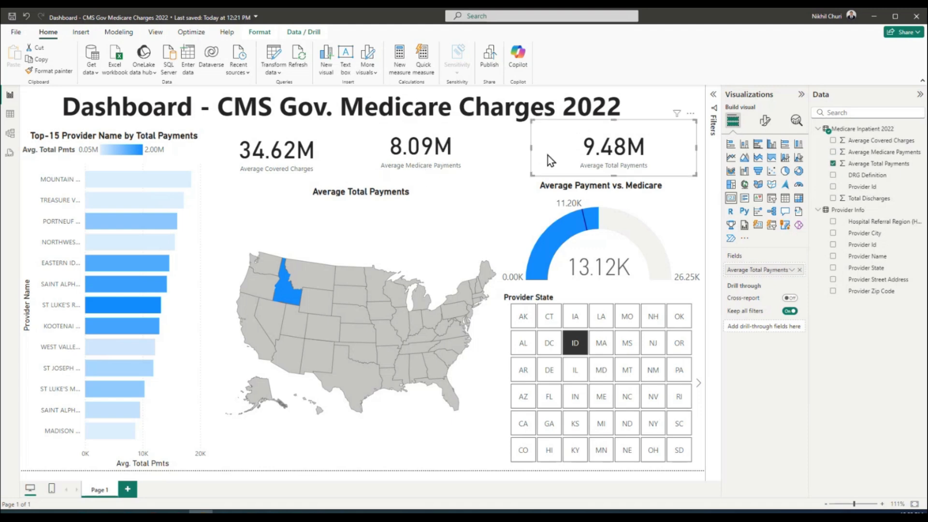
left_click(398, 196)
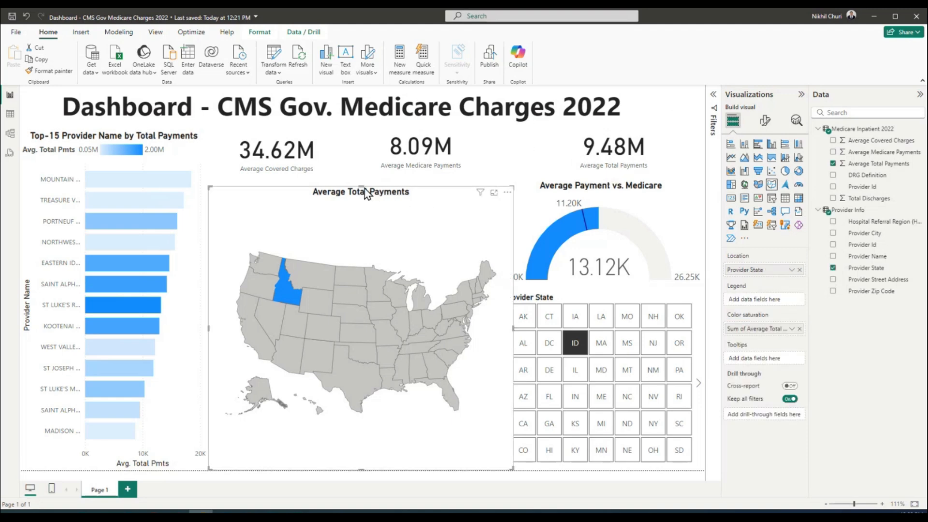
left_click_drag(372, 188, 363, 200)
Make the 34.62M, 8.09M and 9.48M cards taller and align the 9.48M card's left edge
left_click(418, 155)
left_click(318, 158)
left_click_drag(277, 179, 281, 194)
left_click(371, 147)
left_click_drag(376, 142, 376, 141)
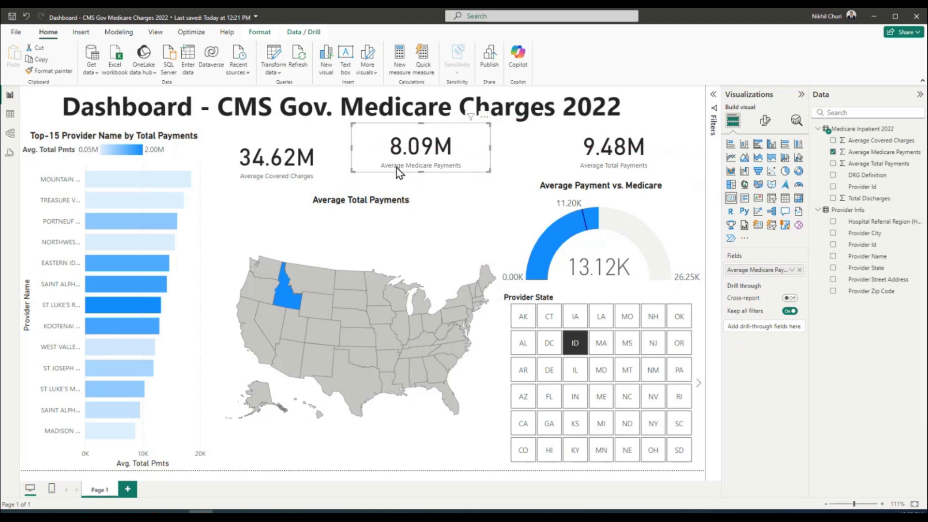
left_click_drag(422, 171, 423, 193)
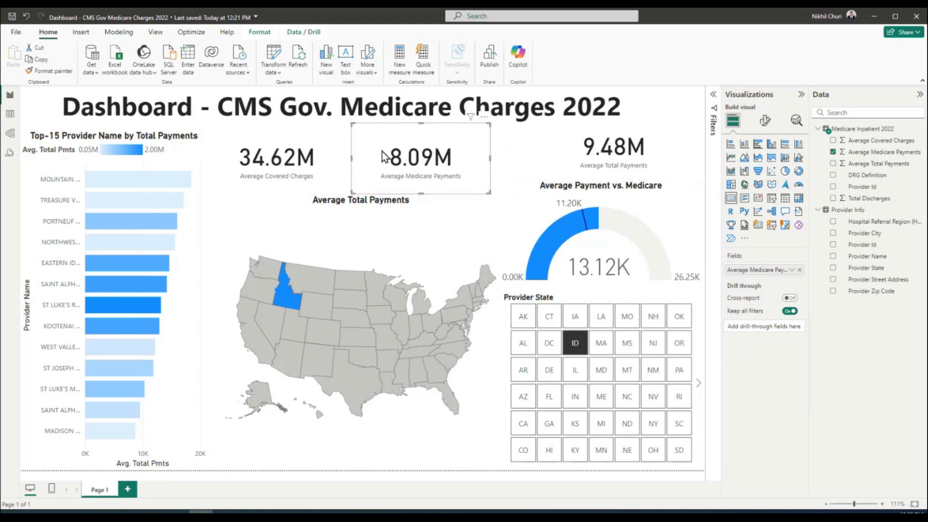
left_click(520, 155)
left_click(553, 143)
mouse_move(530, 147)
left_mouse_down()
mouse_move(498, 147)
mouse_move(513, 149)
left_mouse_up()
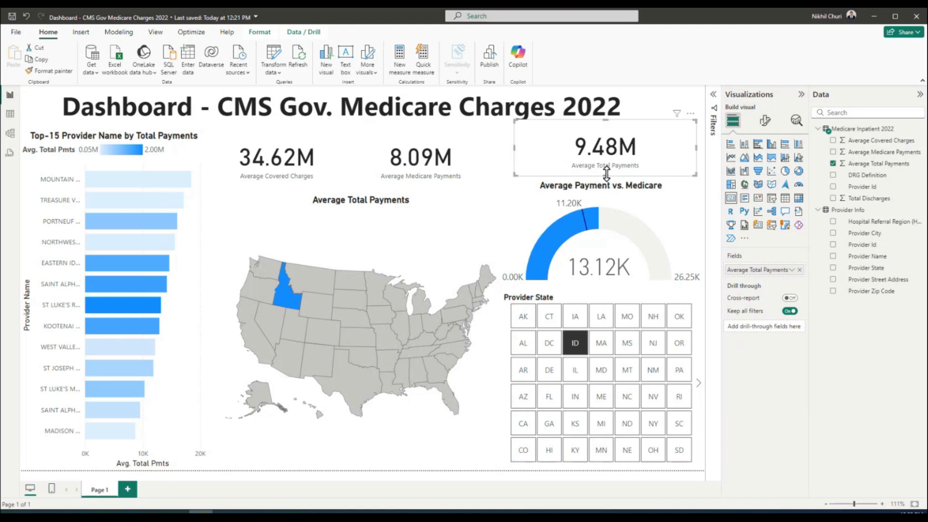
mouse_move(606, 175)
left_mouse_down()
mouse_move(611, 192)
mouse_move(614, 177)
left_mouse_up()
Trim the 8.09M and 34.62M cards to a matching height and nudge 8.09M into alignment
left_click(489, 173)
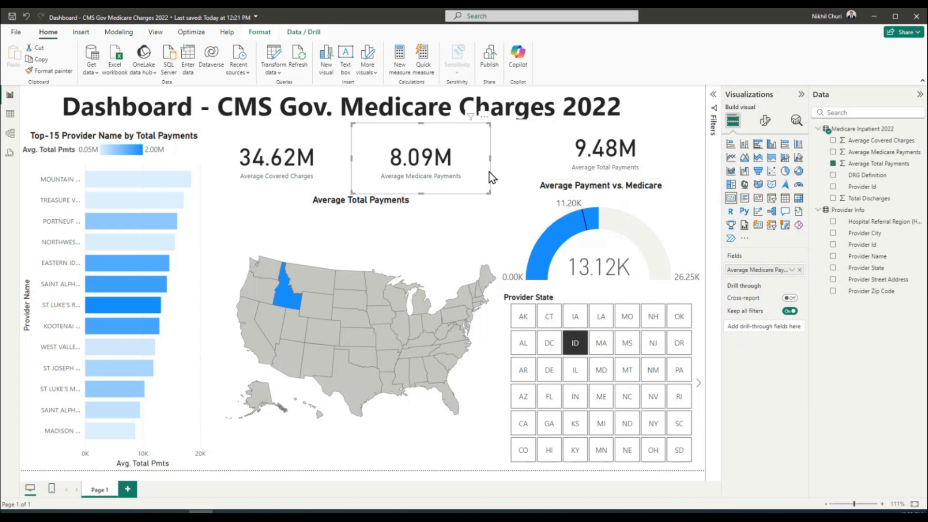
left_click_drag(422, 193, 422, 177)
left_click(343, 182)
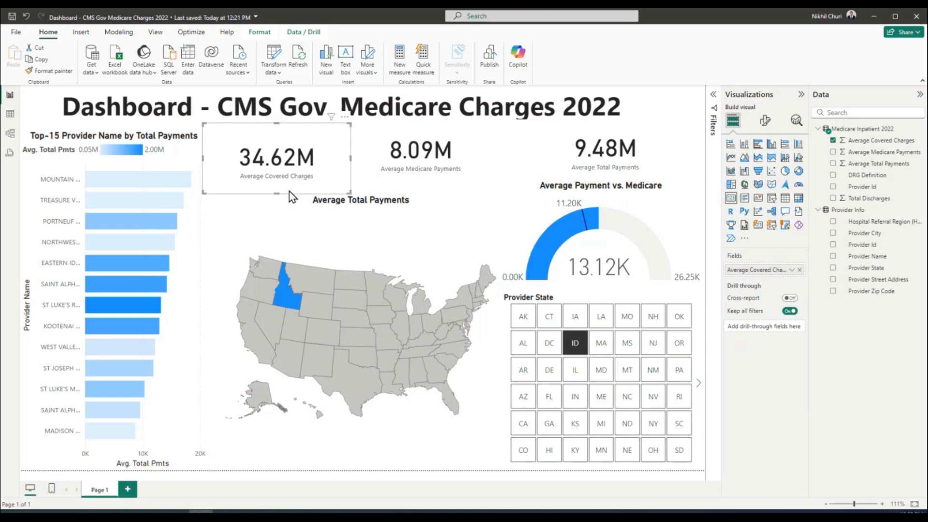
left_click_drag(276, 193, 276, 179)
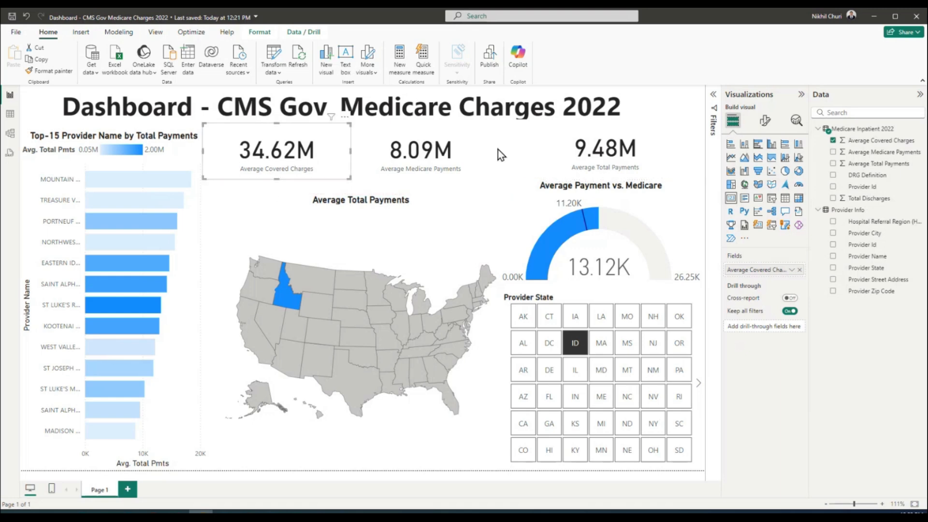
left_click_drag(490, 146, 500, 145)
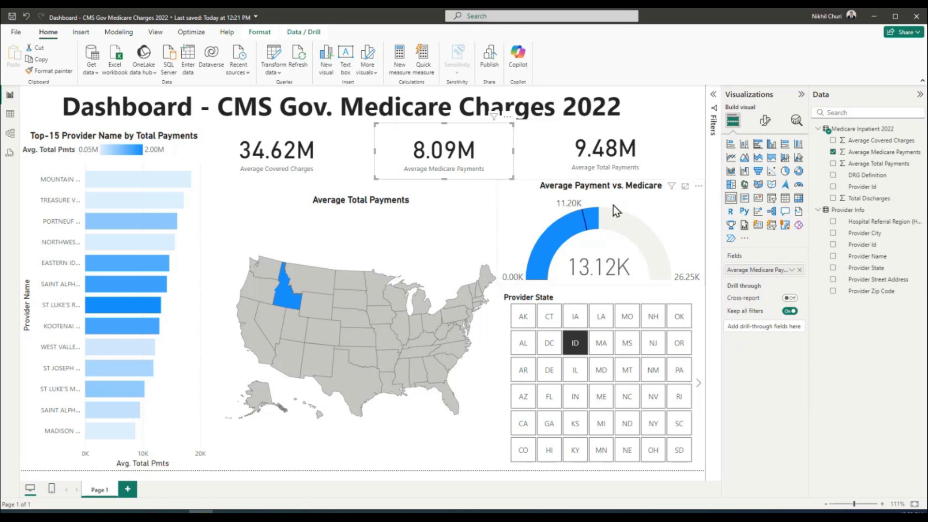
left_click(671, 211)
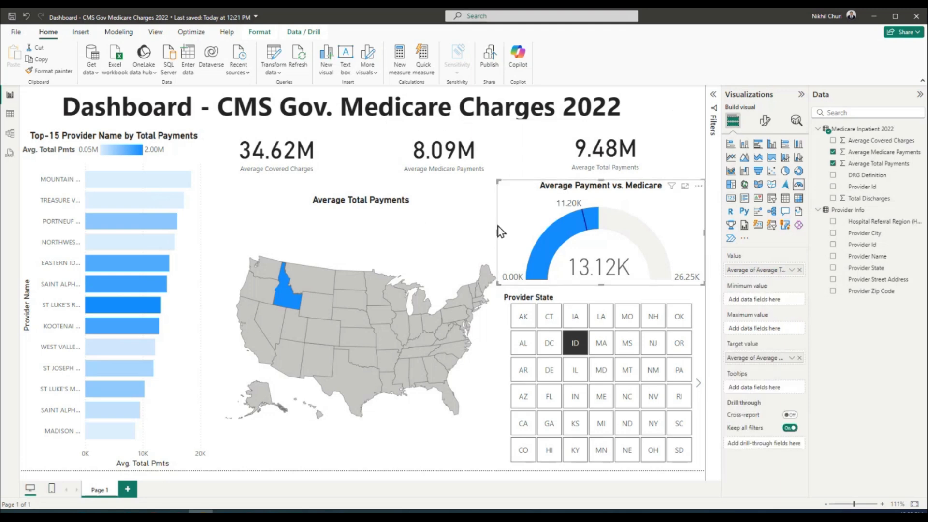
left_click(423, 221)
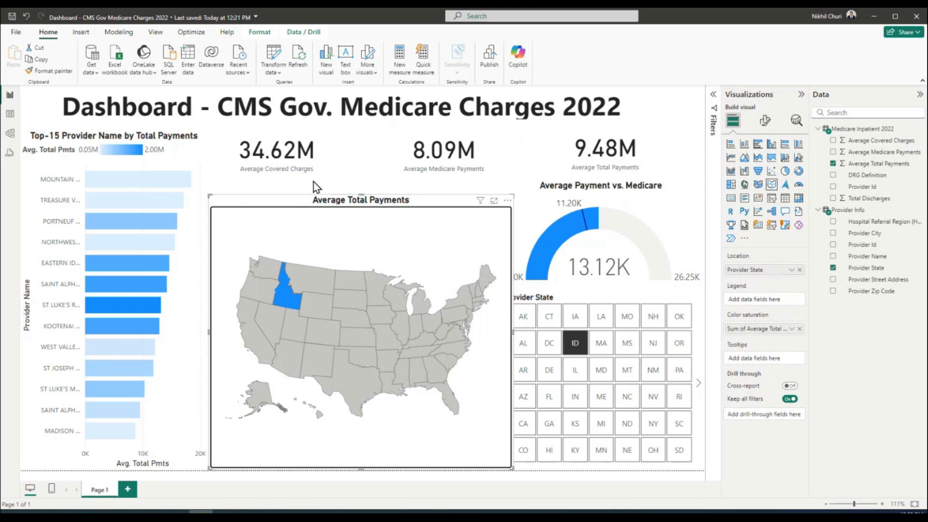
left_click(344, 188)
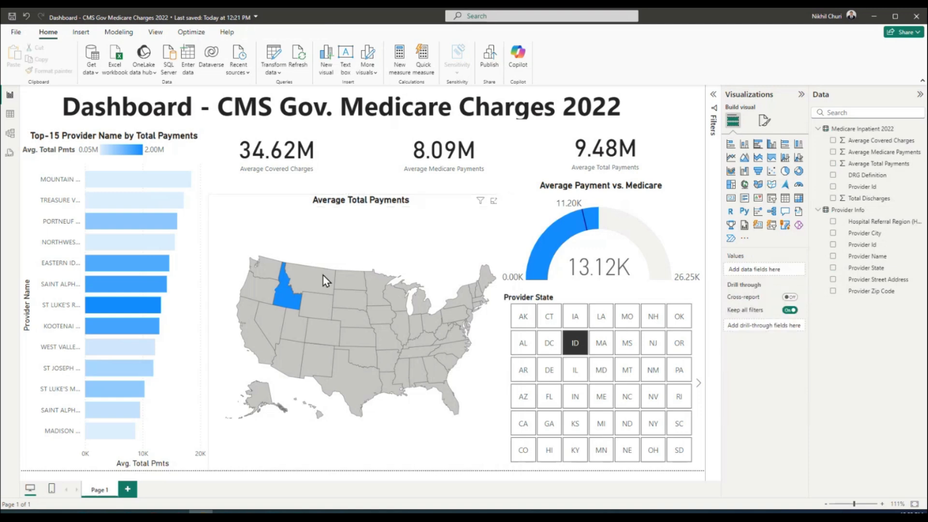
Select the state map and bring up options for its Sum of Average Total Payments colour saturation field
mouse_move(290, 295)
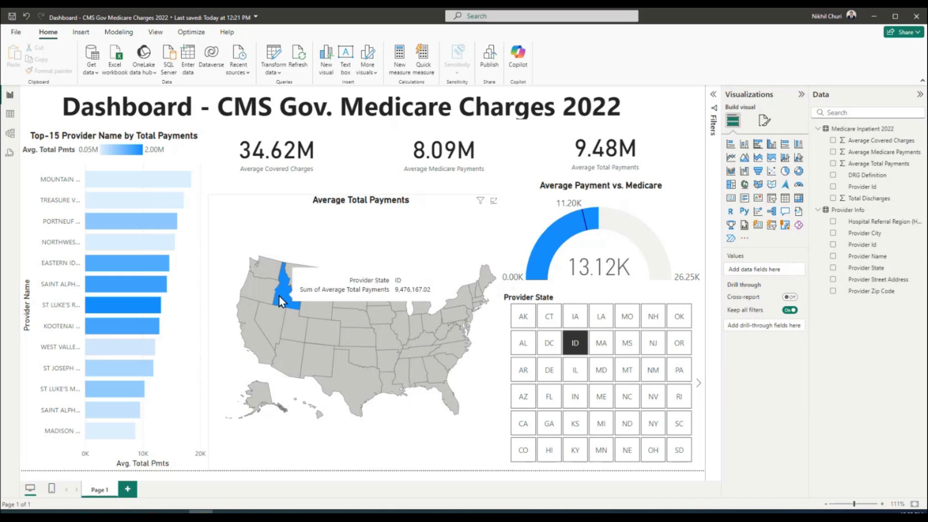
left_click(357, 244)
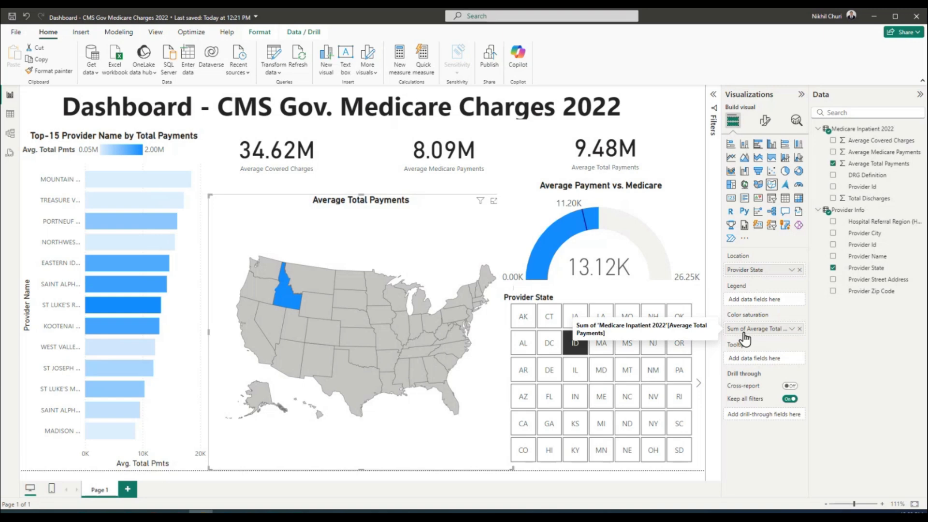
left_click(792, 329)
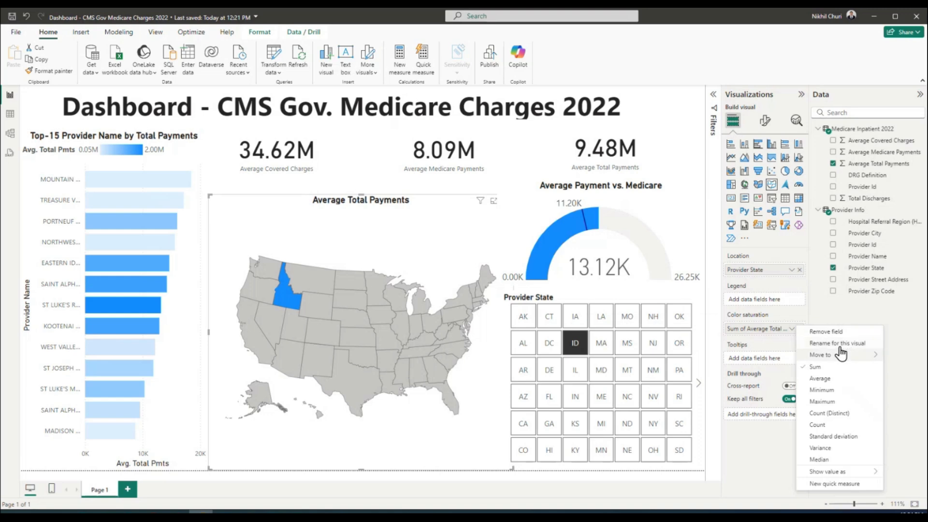
Begin renaming the map's colour saturation field for this visual only
left_click(824, 344)
mouse_move(753, 333)
left_mouse_down()
mouse_move(693, 332)
mouse_move(745, 330)
left_mouse_up()
left_click(749, 329)
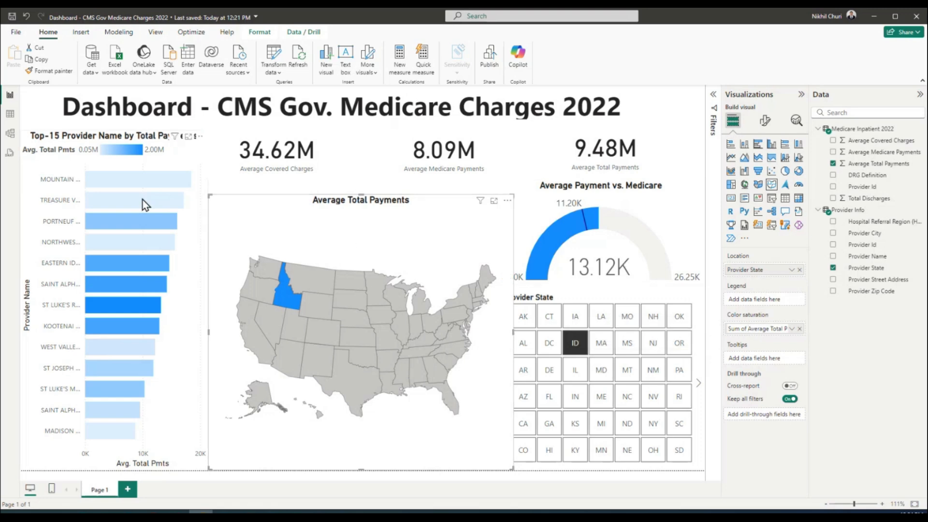
Cross-filter on the top provider's bar so the KPI cards read 247.70K, 62.86K and 73.67K
left_click(111, 180)
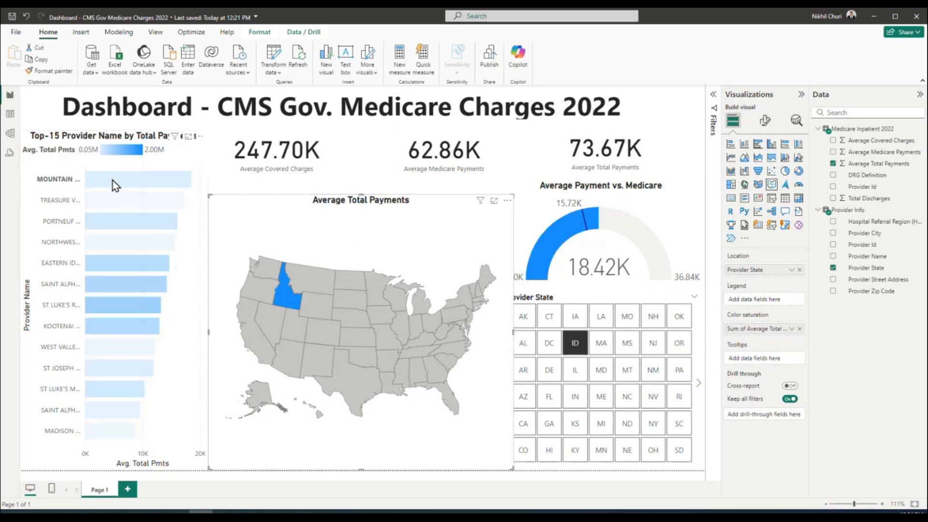
mouse_move(115, 184)
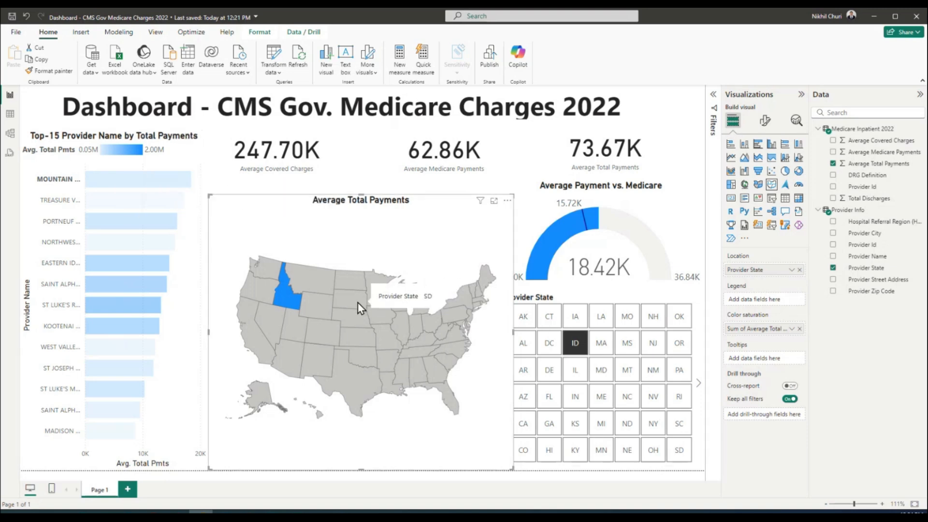
left_click(387, 240)
mouse_move(292, 295)
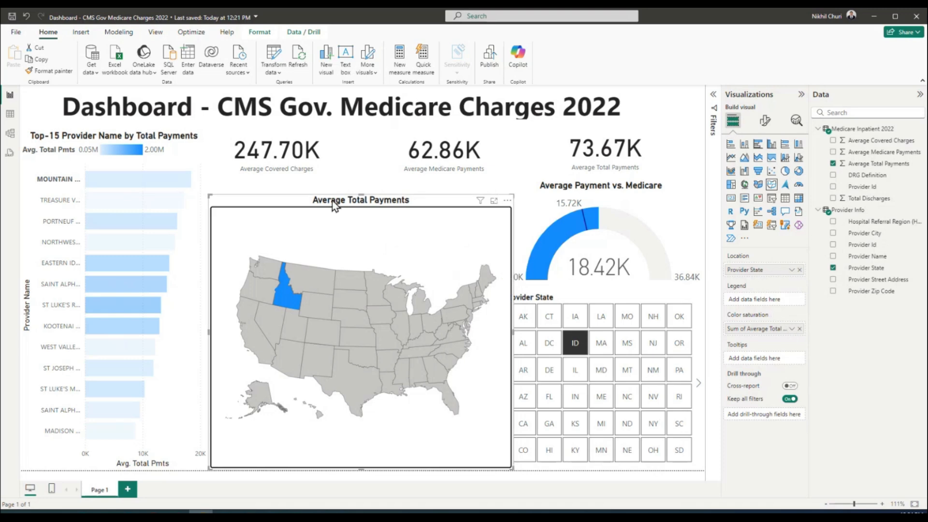
left_click(765, 120)
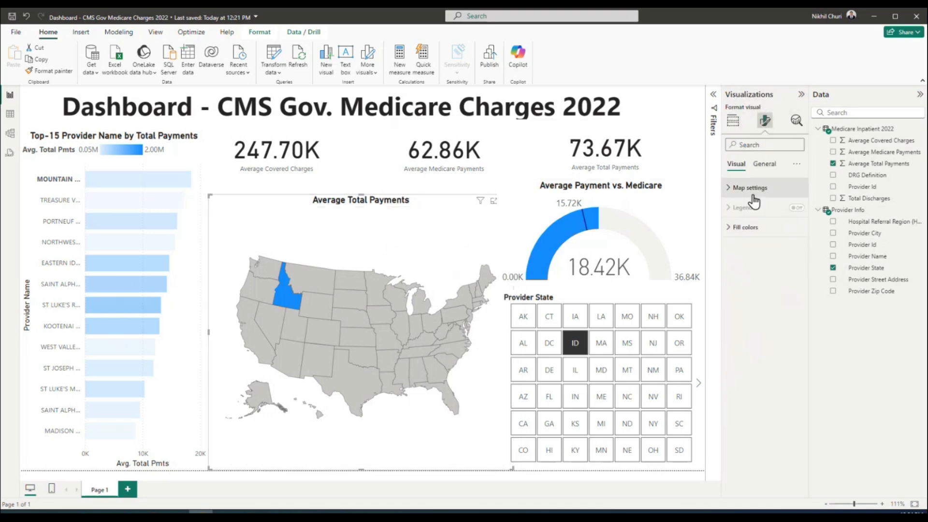
Retitle the map 'Provider State & Average Total Payments'
left_click(764, 163)
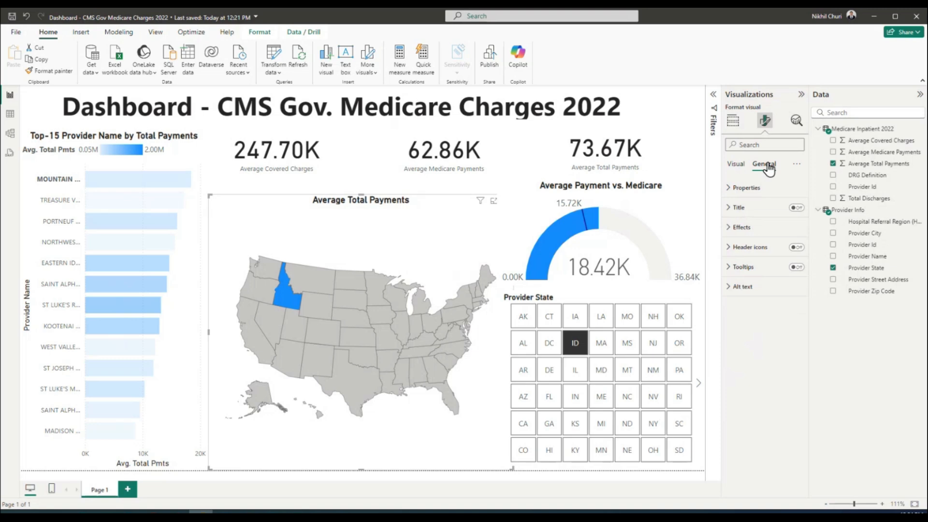
left_click(729, 208)
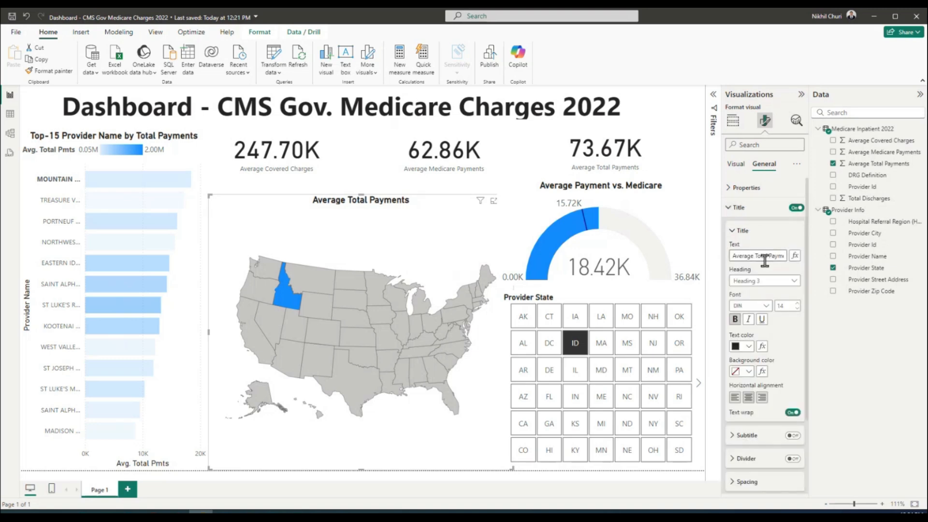
triple_click(755, 256)
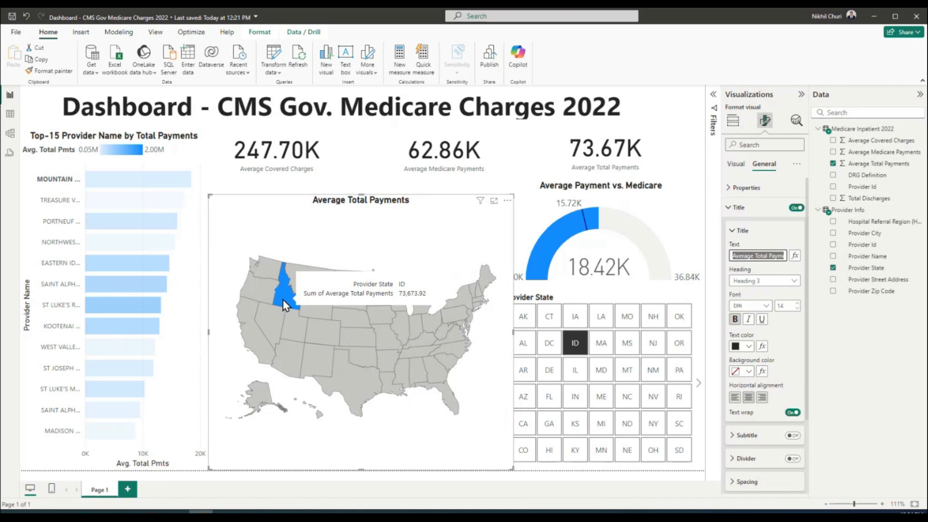
left_click(734, 256)
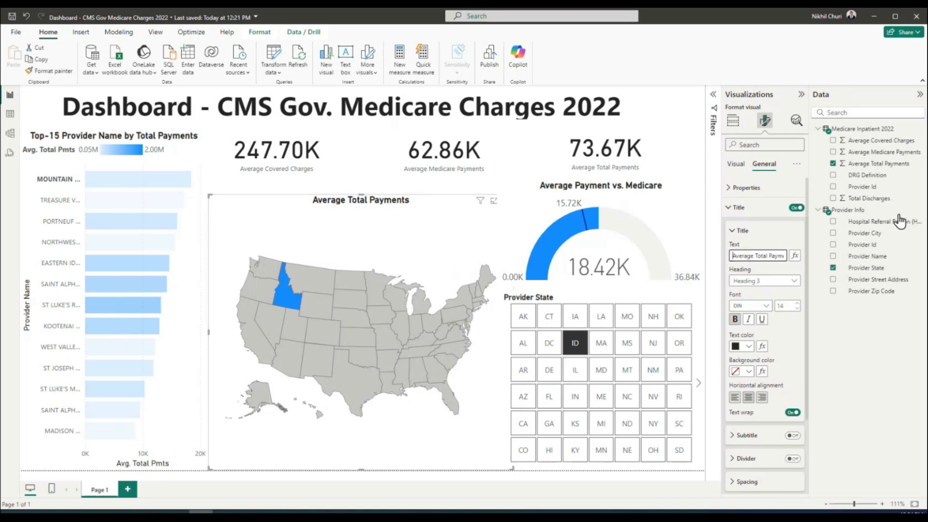
type("Provider State ")
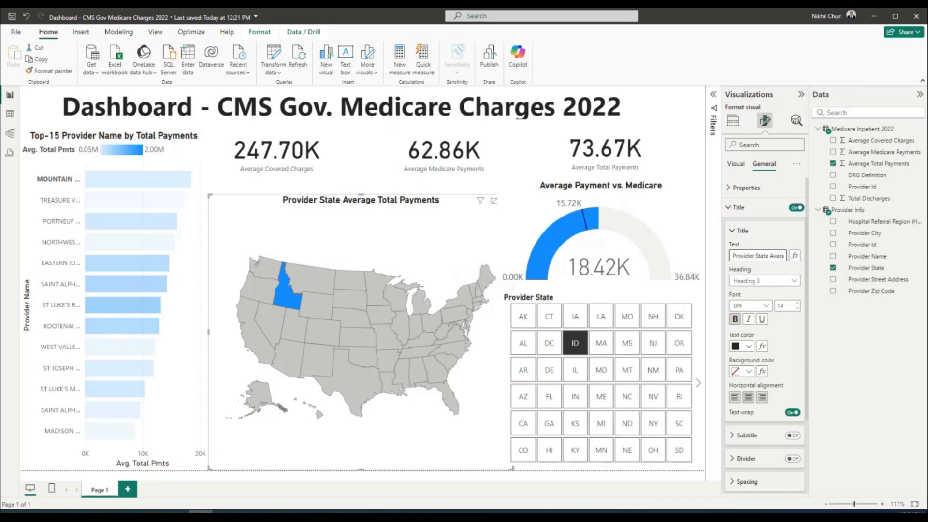
type("&")
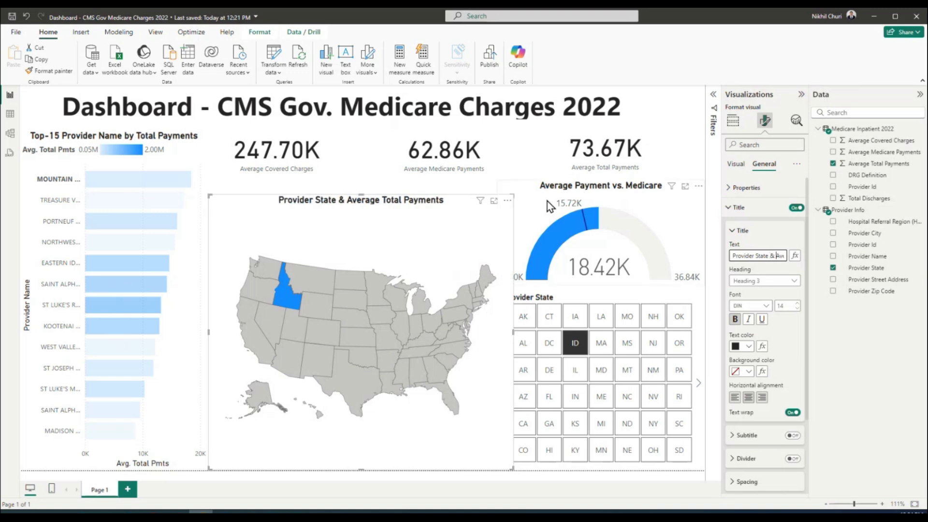
left_click(437, 225)
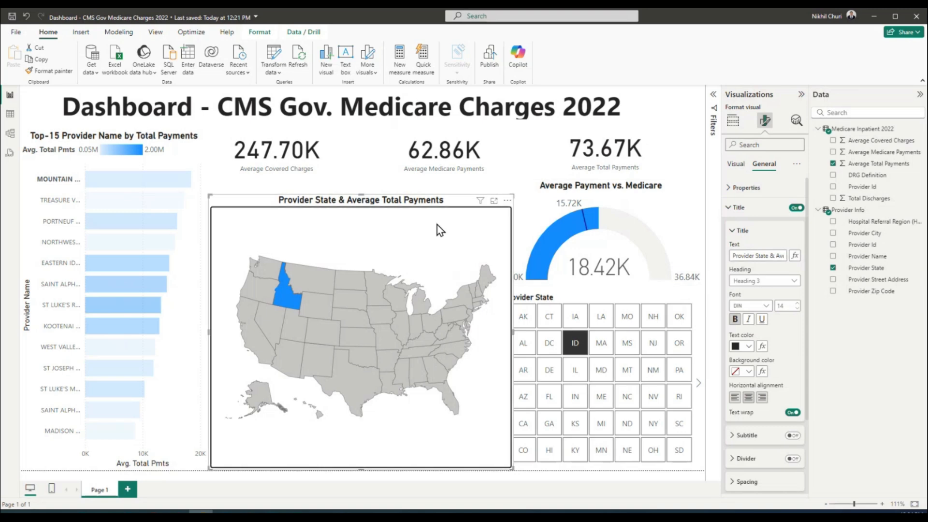
Select the map, then the Average Payment vs. Medicare gauge to show its title settings
left_click(405, 204)
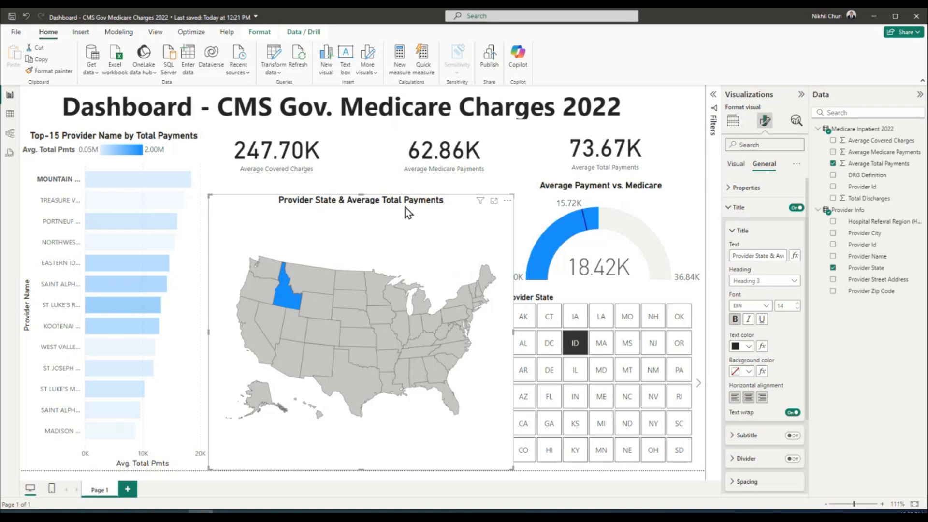
left_click(404, 279)
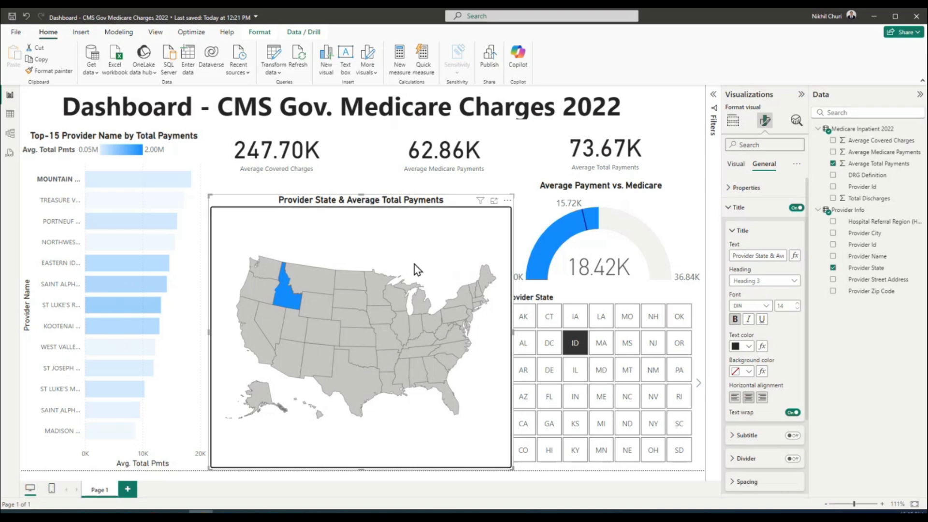
left_click(670, 217)
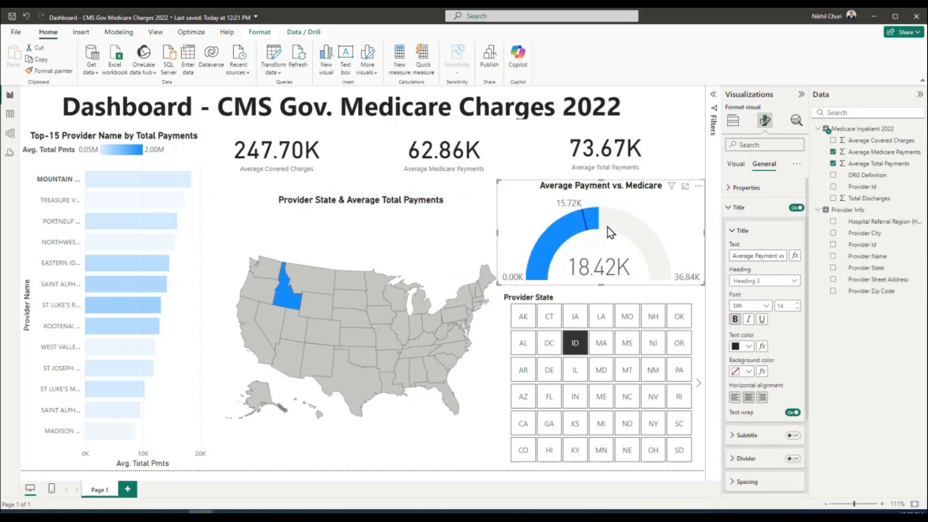
Clear the ID selection on the Provider State slicer, then retitle the gauge 'Payments: Total vs. Medicare'
mouse_move(604, 225)
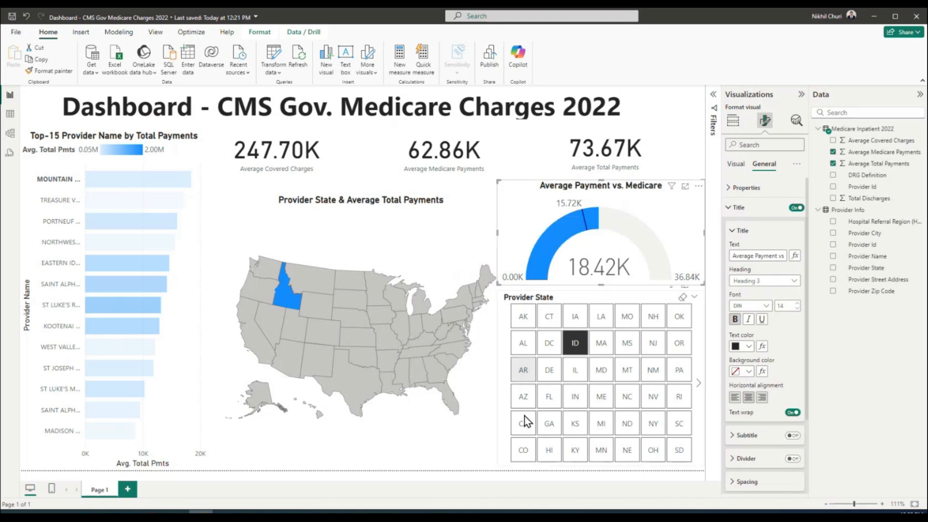
left_click(683, 301)
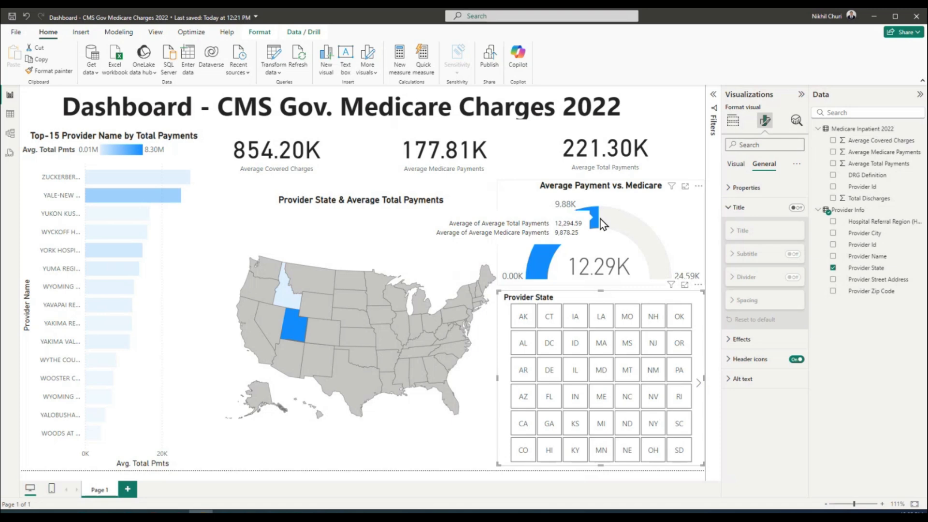
left_click(658, 213)
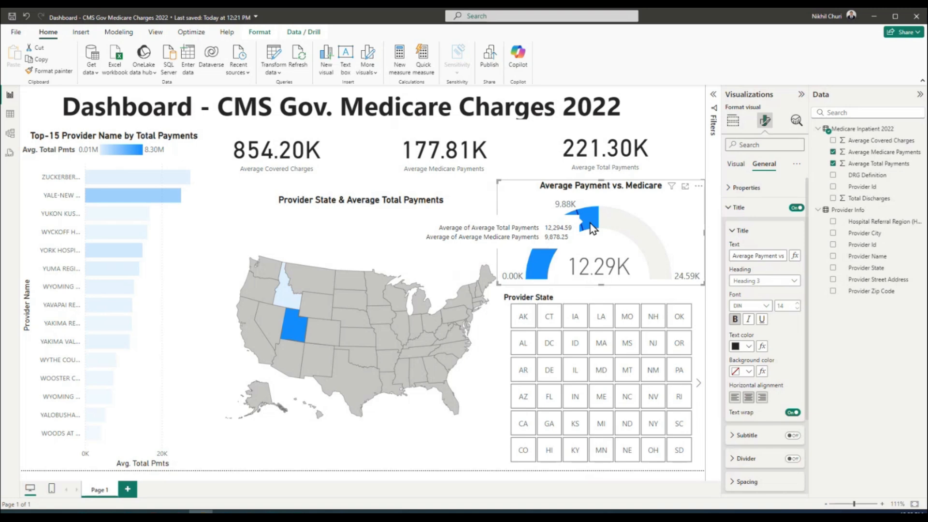
triple_click(748, 256)
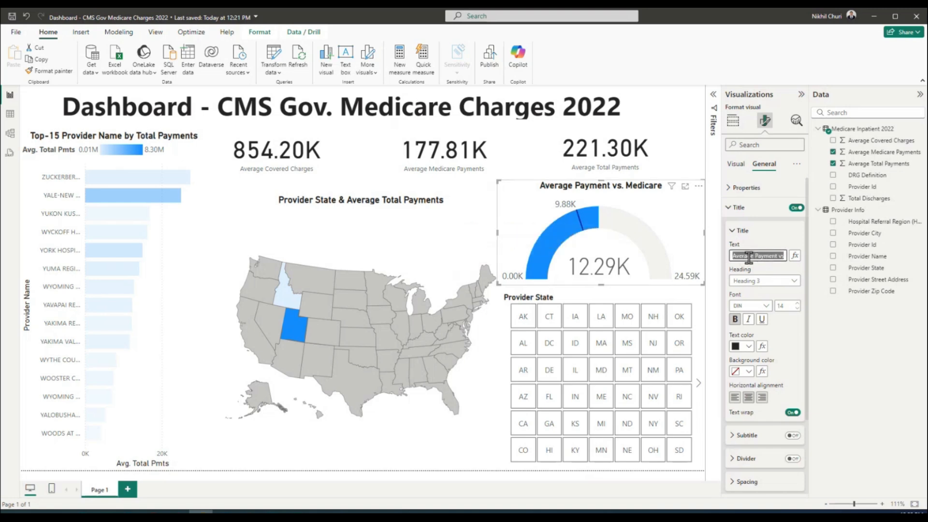
type("Payments:")
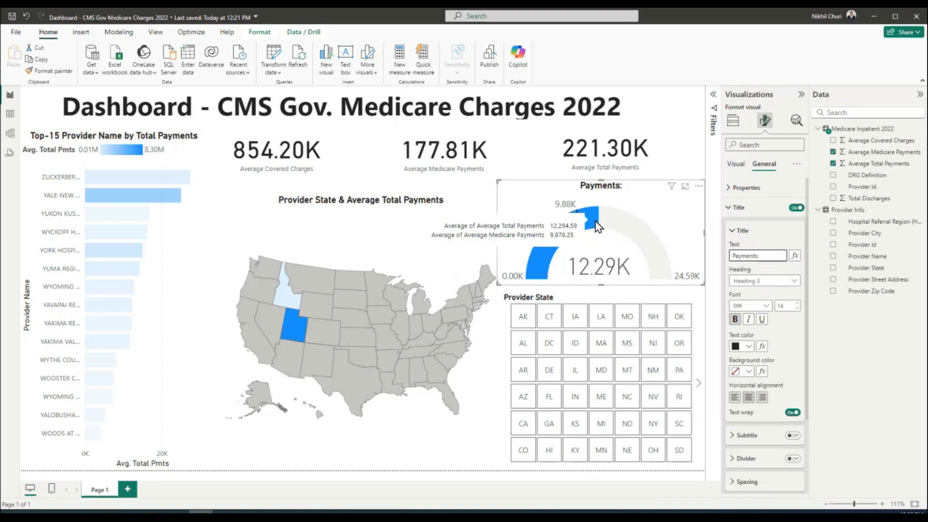
type("Total vs. Medicare")
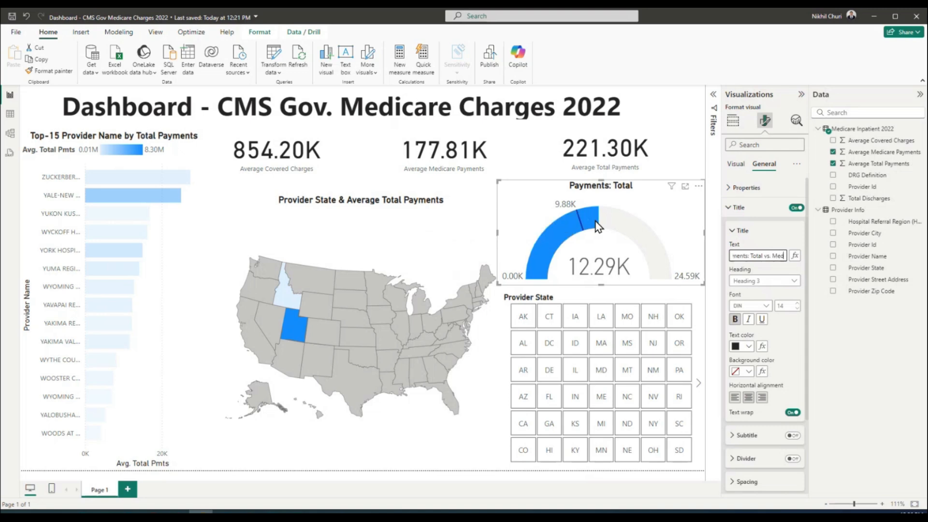
left_click(685, 222)
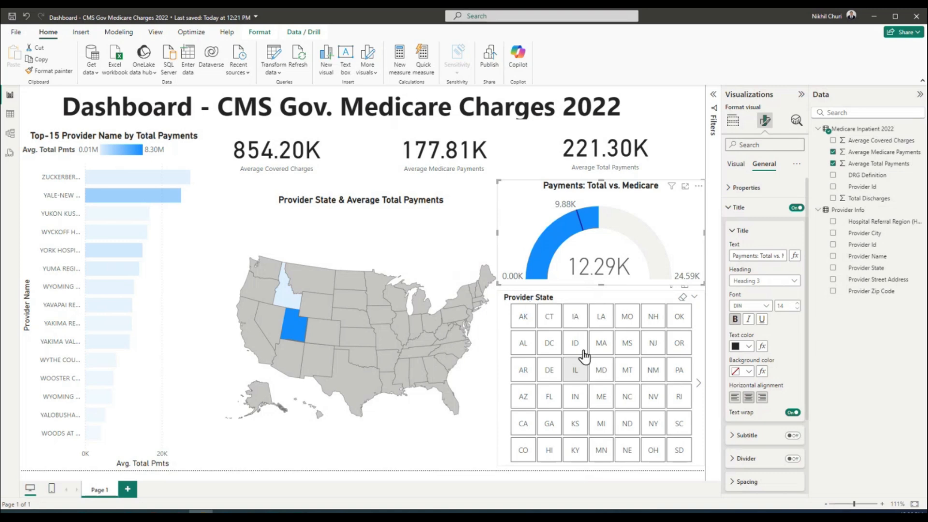
left_click(517, 299)
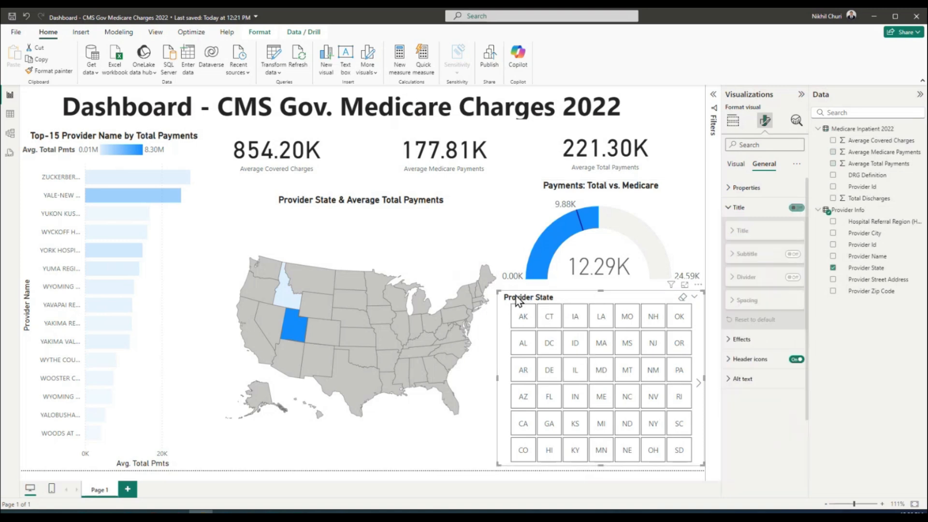
Prefix the slicer header title with 'Slicer:' so it reads 'Slicer: Provider State'
left_click(735, 164)
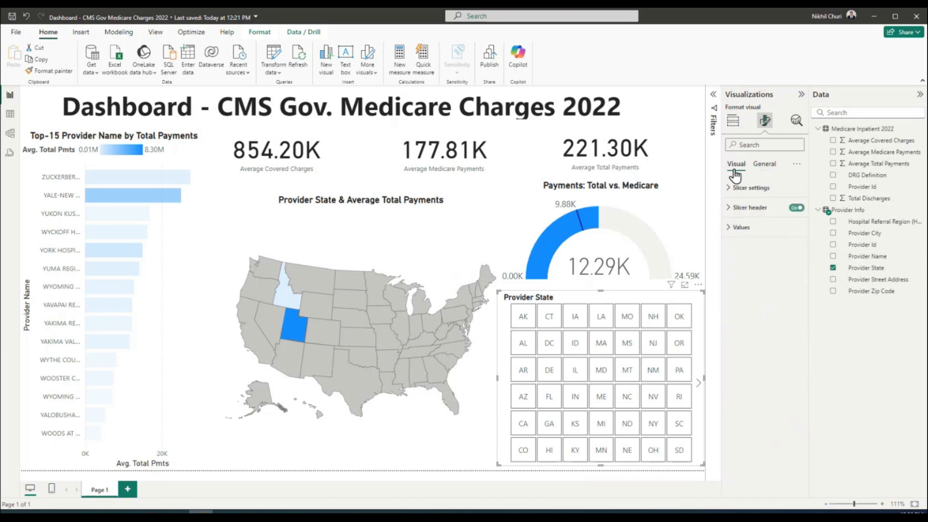
left_click(729, 210)
left_click(774, 257)
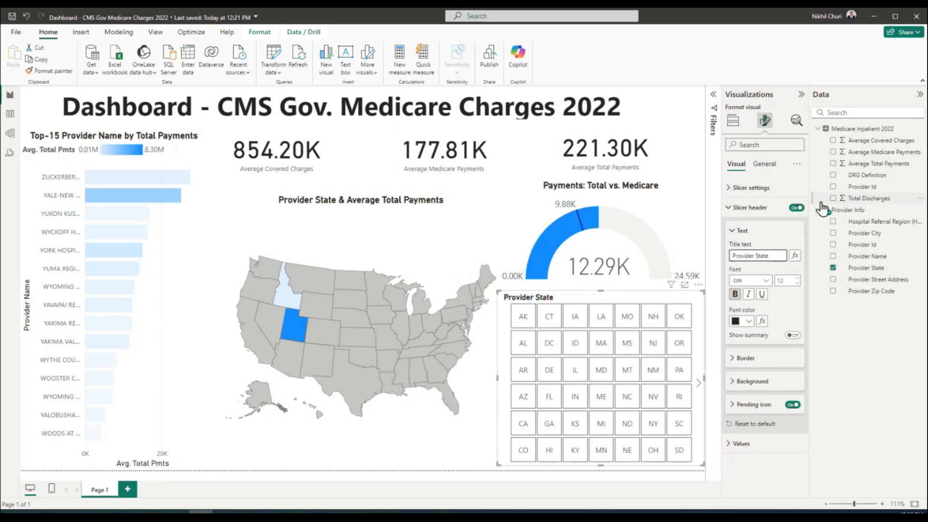
type("Slicer")
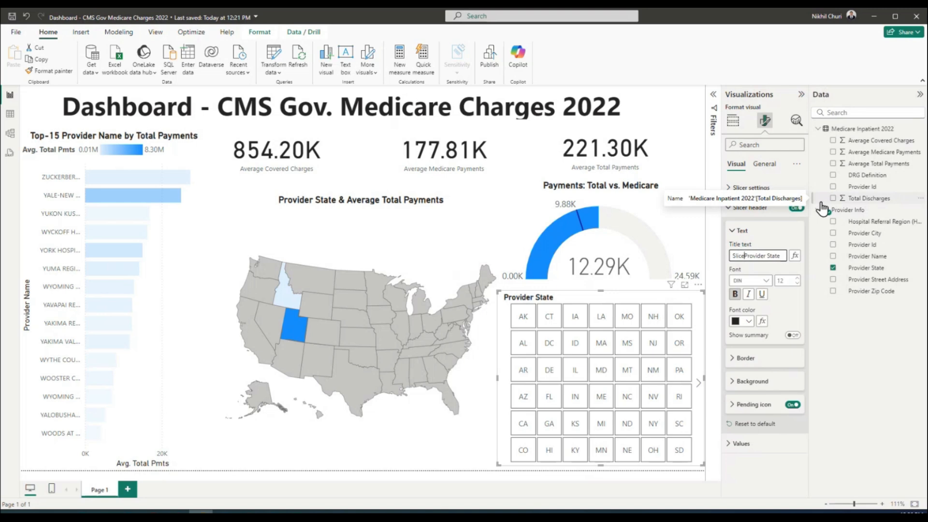
type(":")
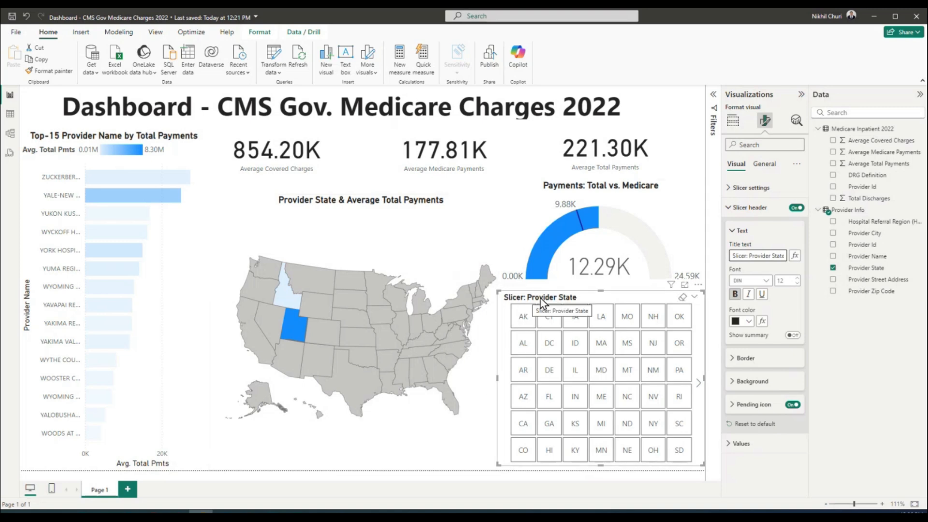
left_click(475, 390)
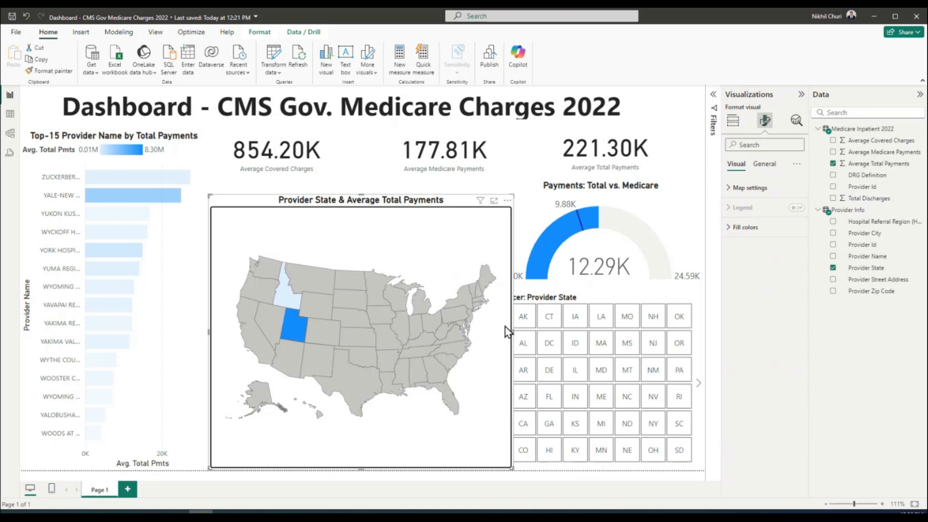
Narrow the state map so it no longer overlaps the Provider State slicer
left_click(596, 286)
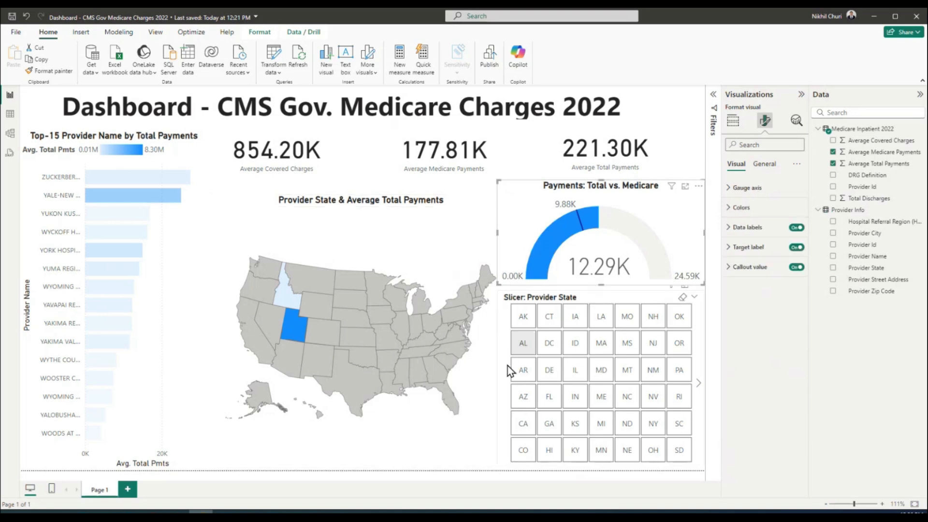
left_click(489, 350)
left_click_drag(512, 331, 492, 328)
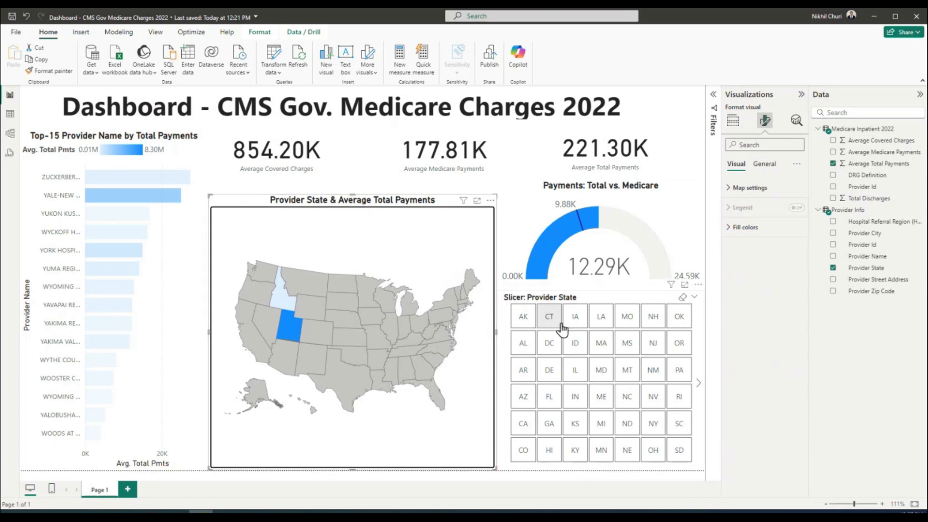
Check the slicer, gauge, Top-15 bar chart and Average Covered Charges card show unfiltered figures
left_click(507, 341)
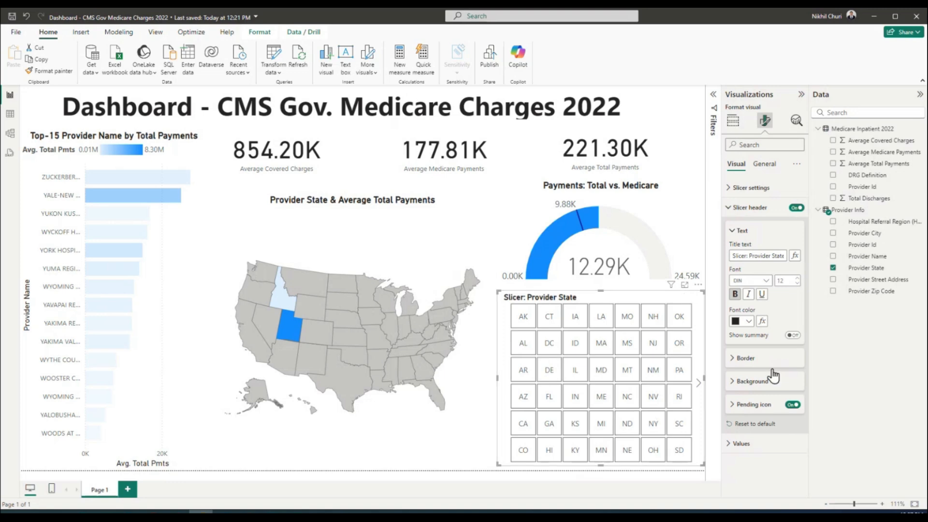
left_click(696, 231)
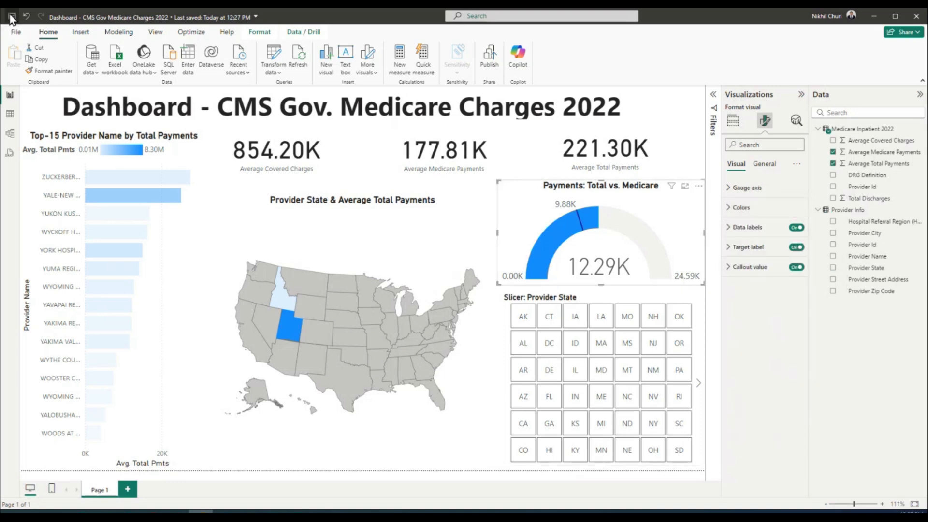
left_click(199, 229)
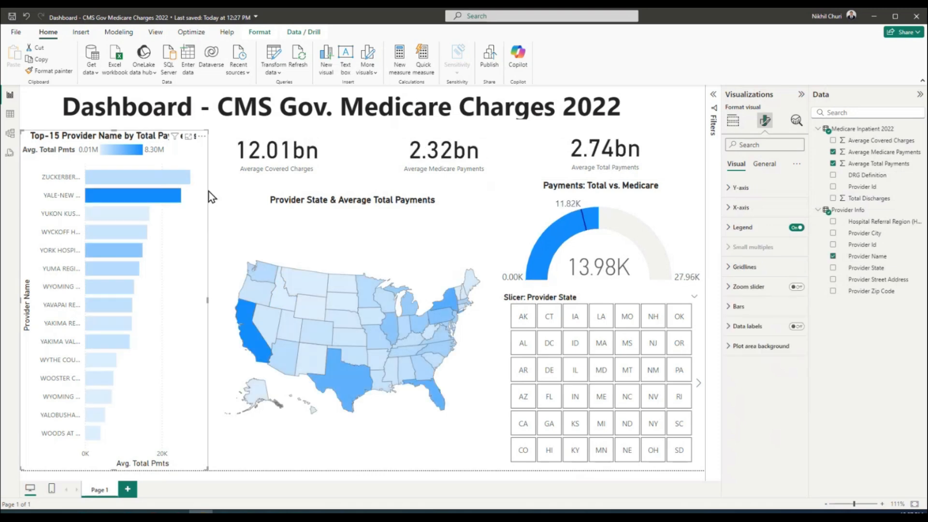
left_click(215, 179)
left_click(459, 222)
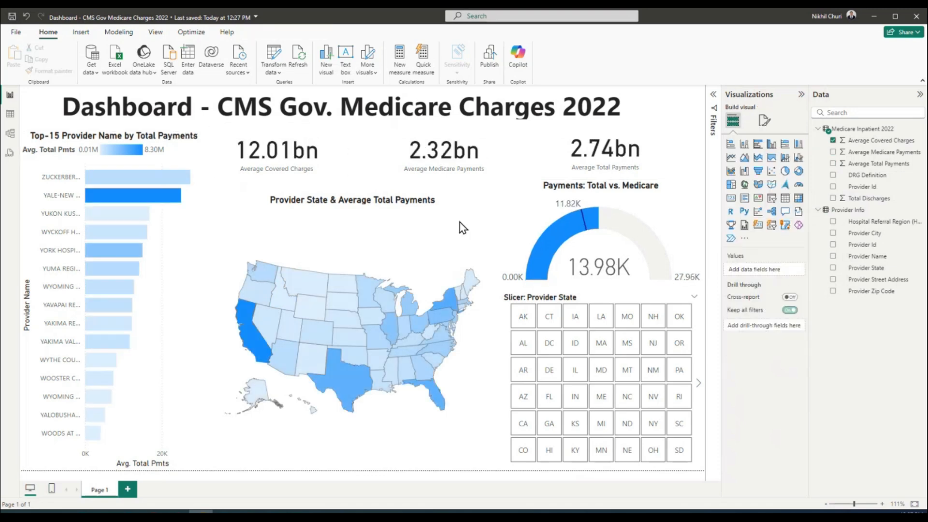
left_click(689, 302)
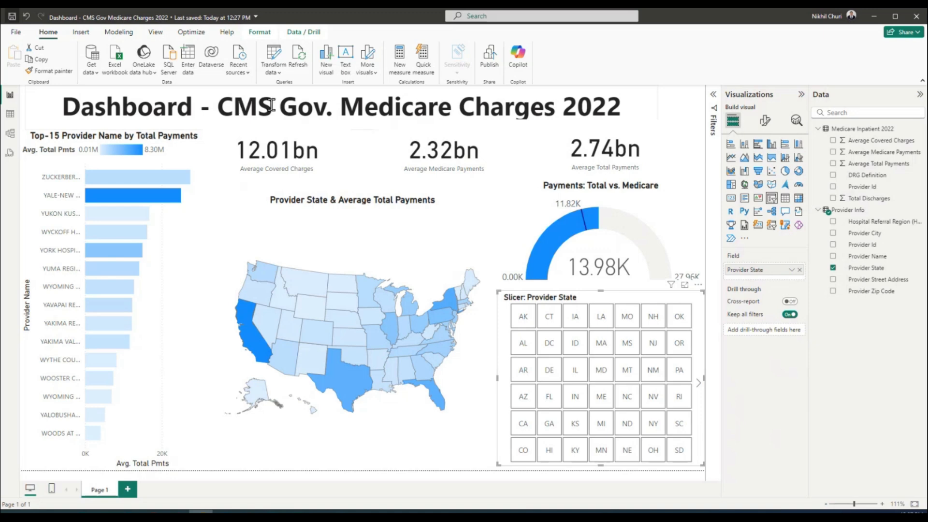
Change the title to 'Centers for Medicare & Medicaid Services Charges 2022', widening its box
left_click_drag(217, 105, 452, 100)
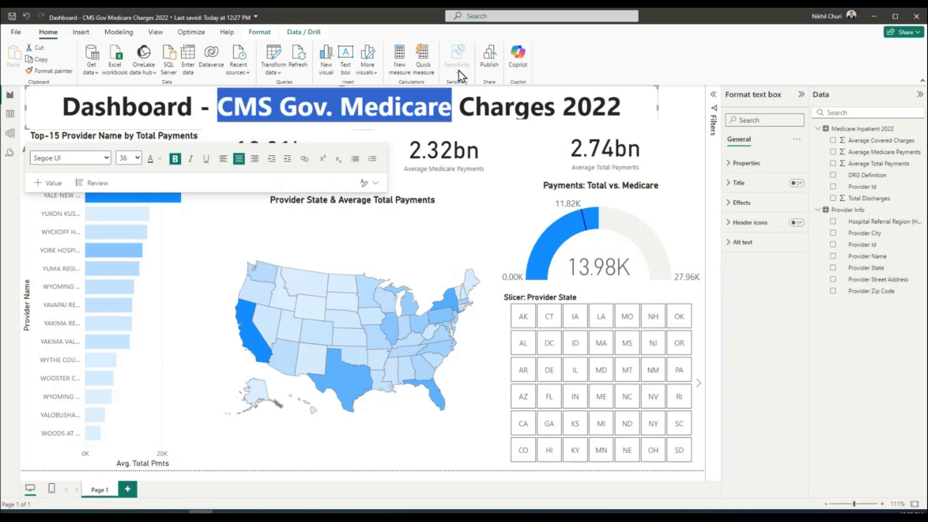
type("Centers")
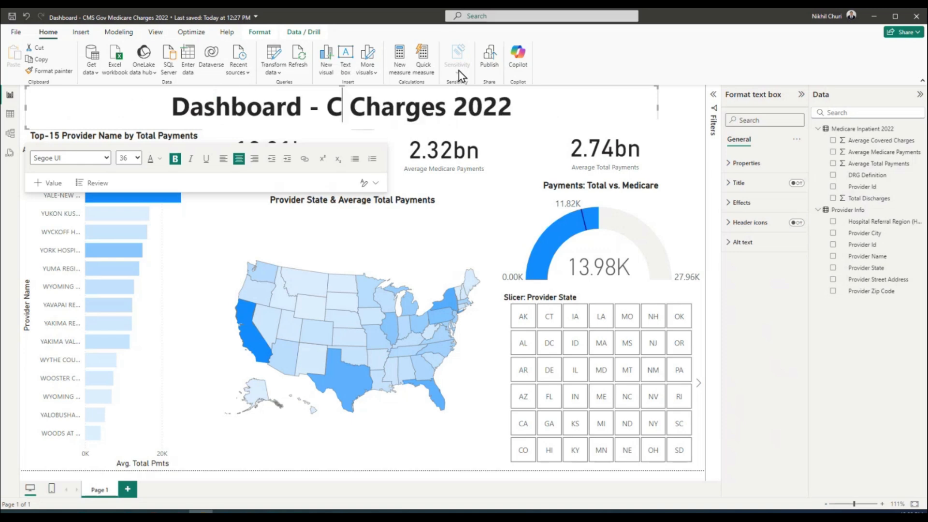
type(" for Med")
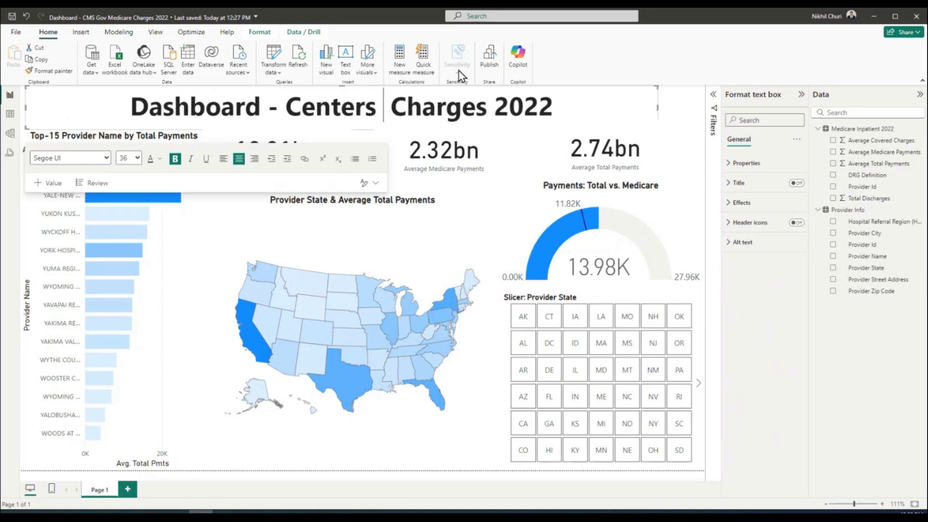
type("icare")
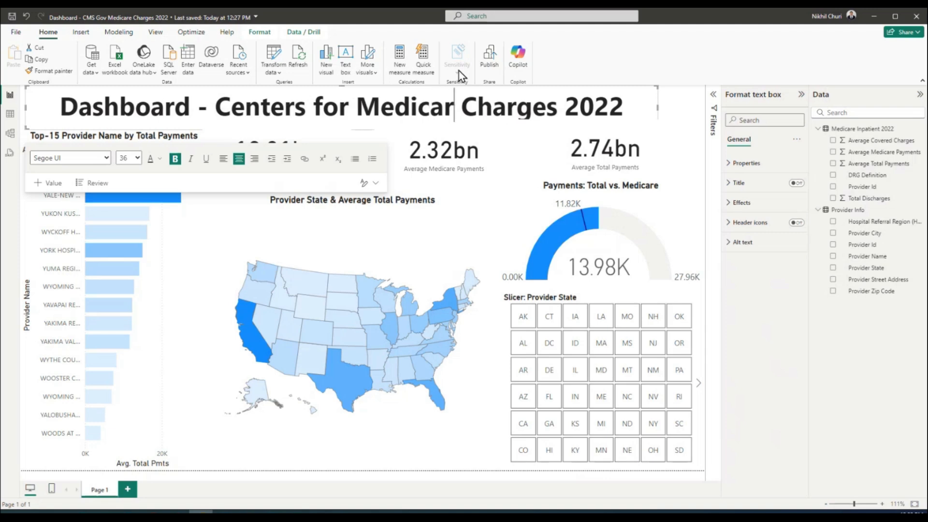
type(" & Medica")
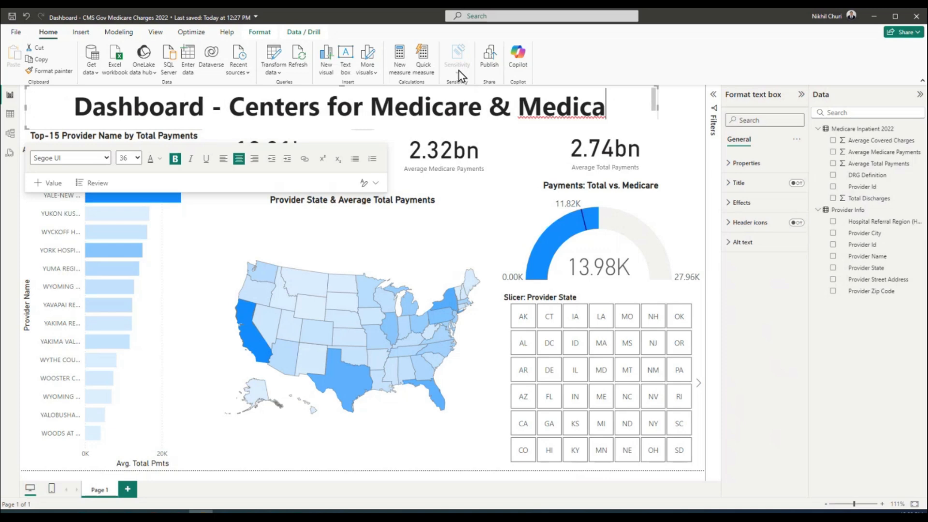
type("id Se")
type("rvices Charges 2022")
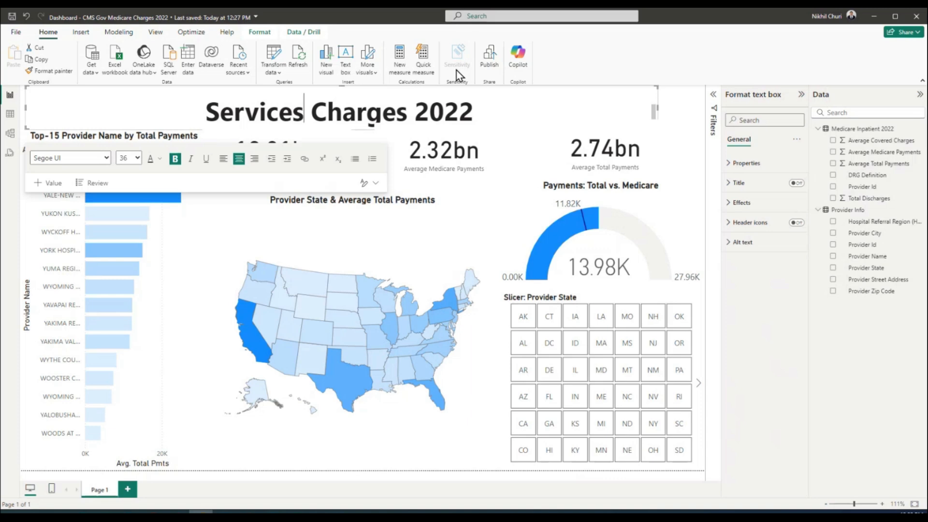
left_click_drag(656, 110, 704, 110)
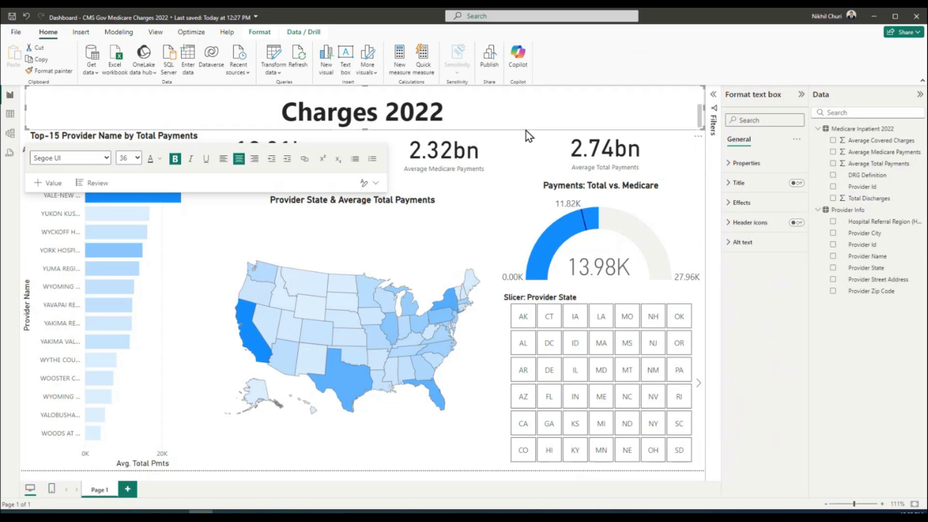
scroll(683, 114, "up", 2)
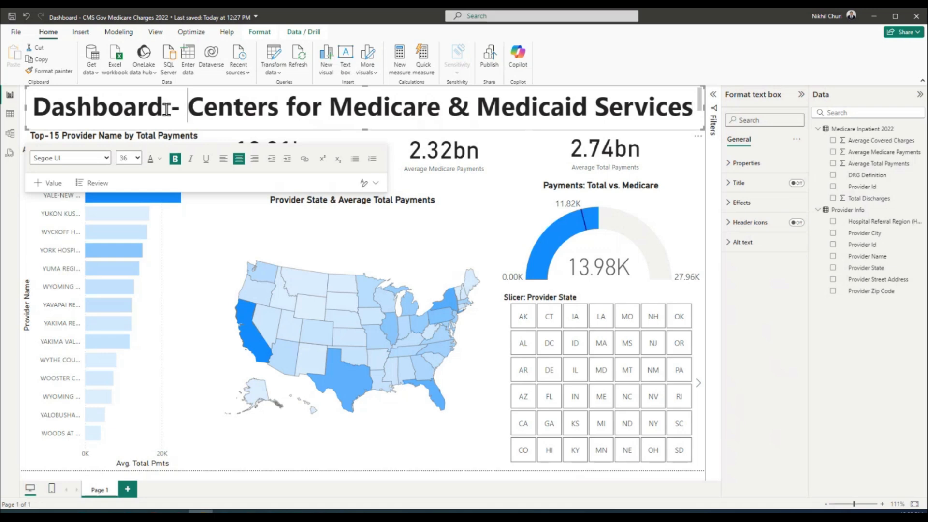
left_click_drag(191, 109, 4, 109)
key("BackSpace")
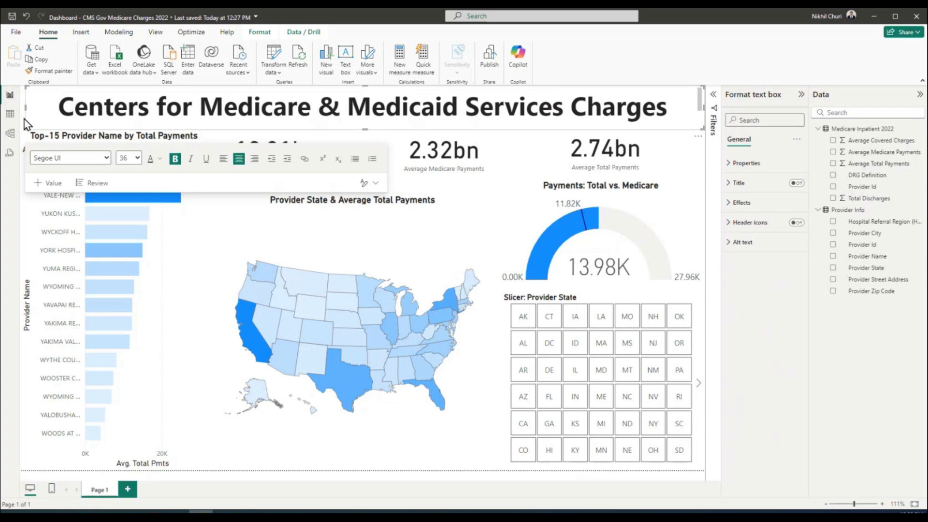
Set the title to 32 pt and shorten its text box to hug the text
triple_click(131, 104)
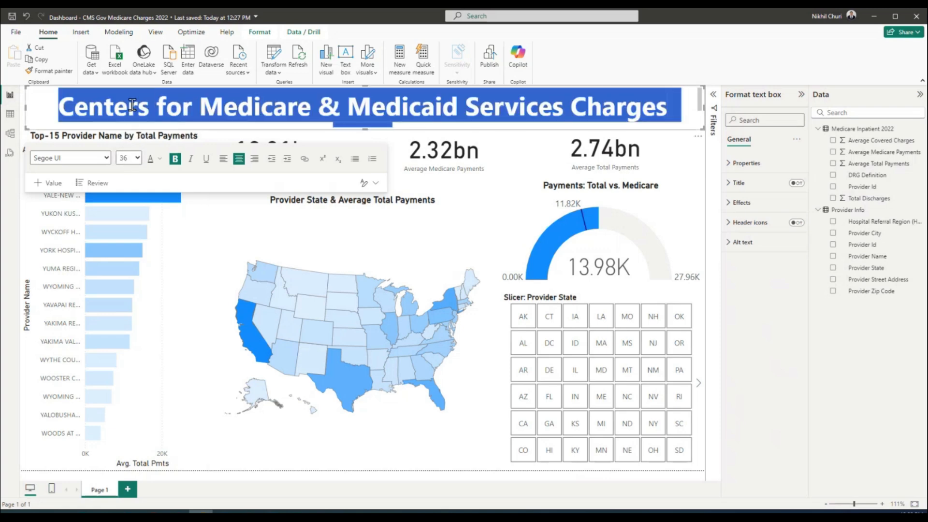
left_click(138, 158)
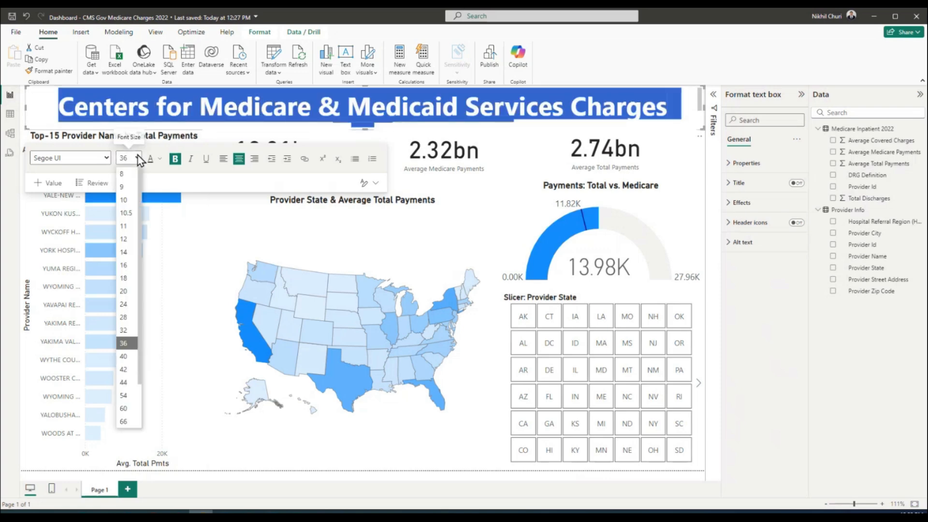
left_click(129, 330)
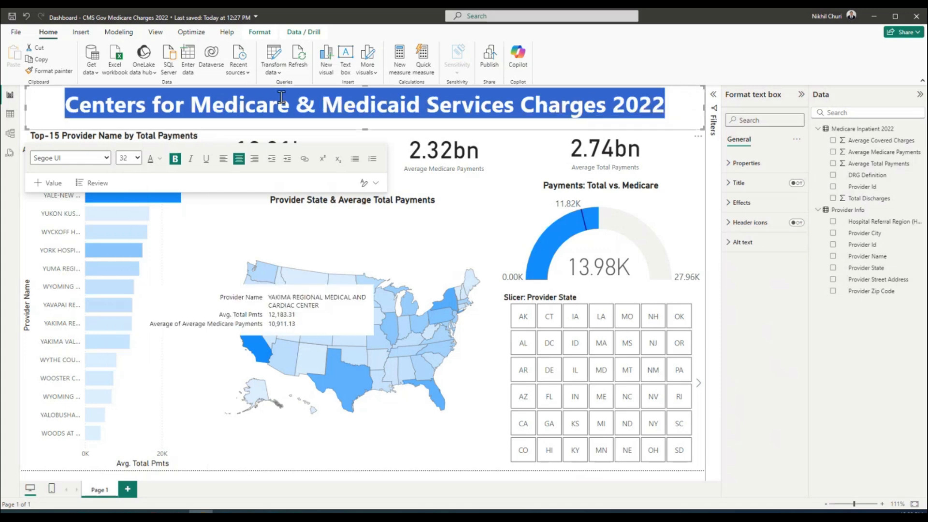
left_click(256, 106)
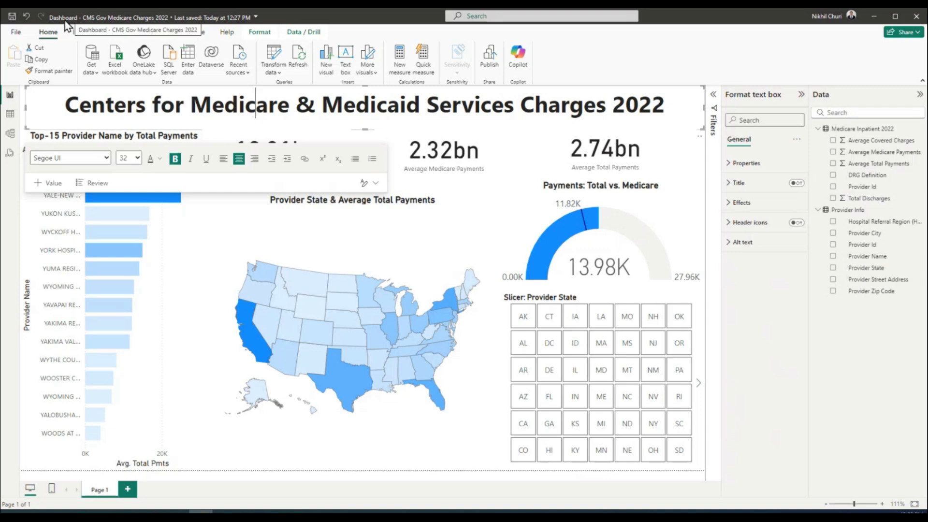
left_click(794, 319)
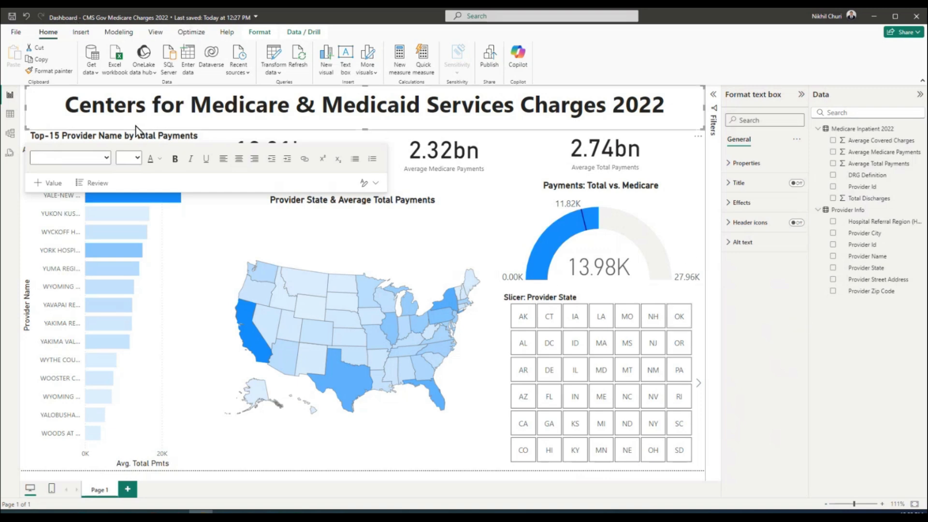
left_click_drag(365, 130, 367, 126)
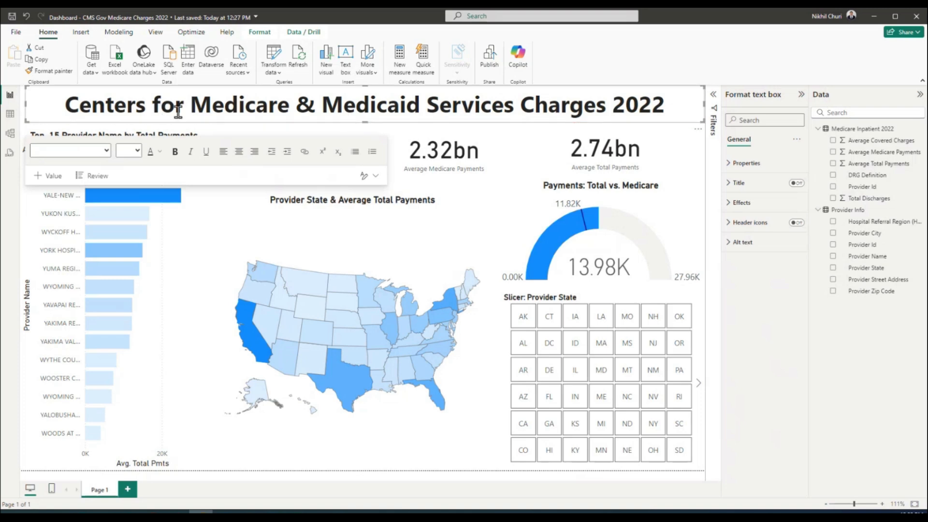
Insert '(CMS Gov.)' before 'Charges' in the report title
left_click(517, 109)
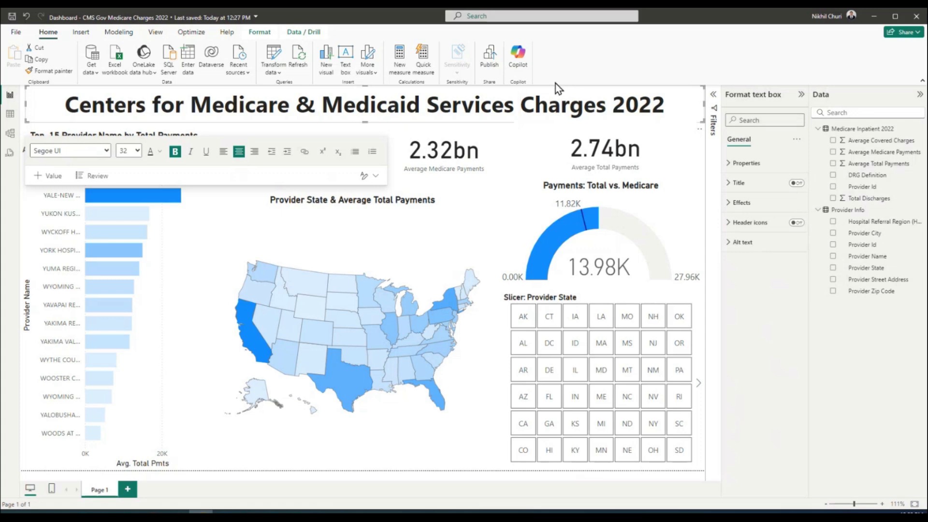
type("(CMS ")
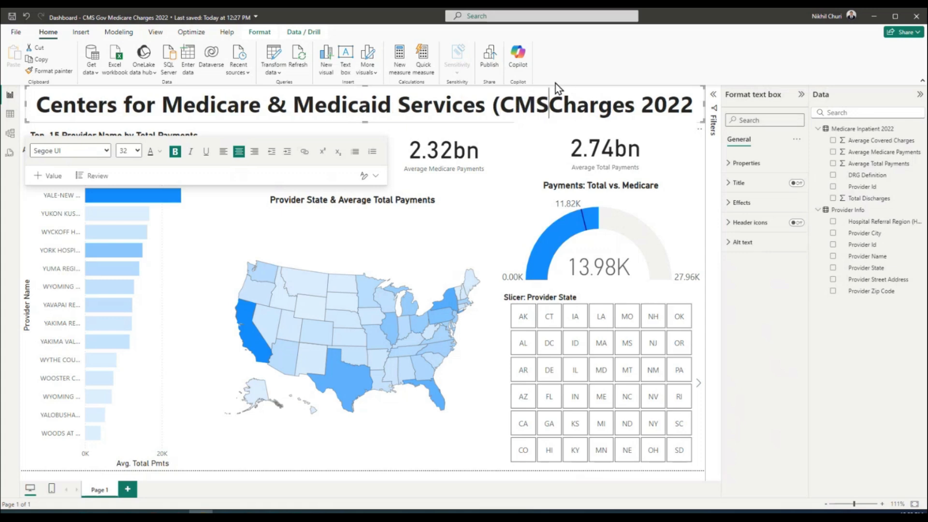
type("Go")
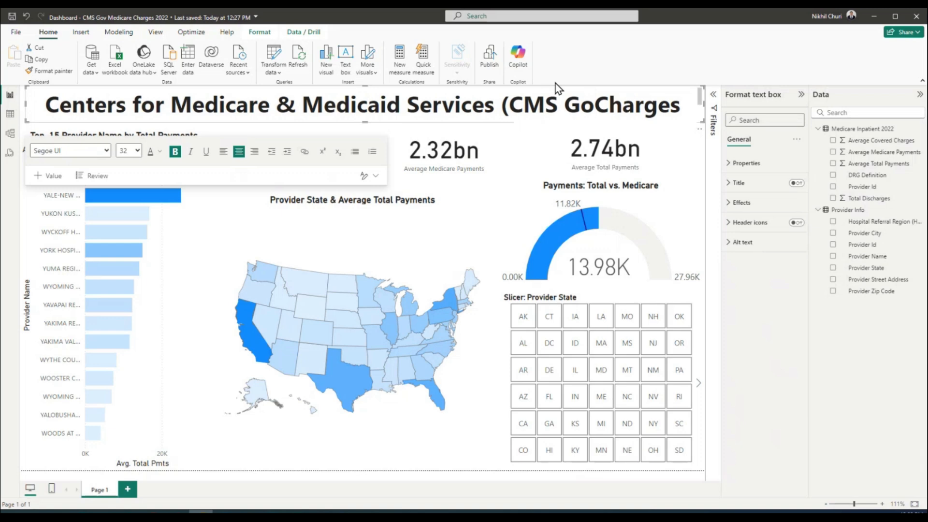
type("v)")
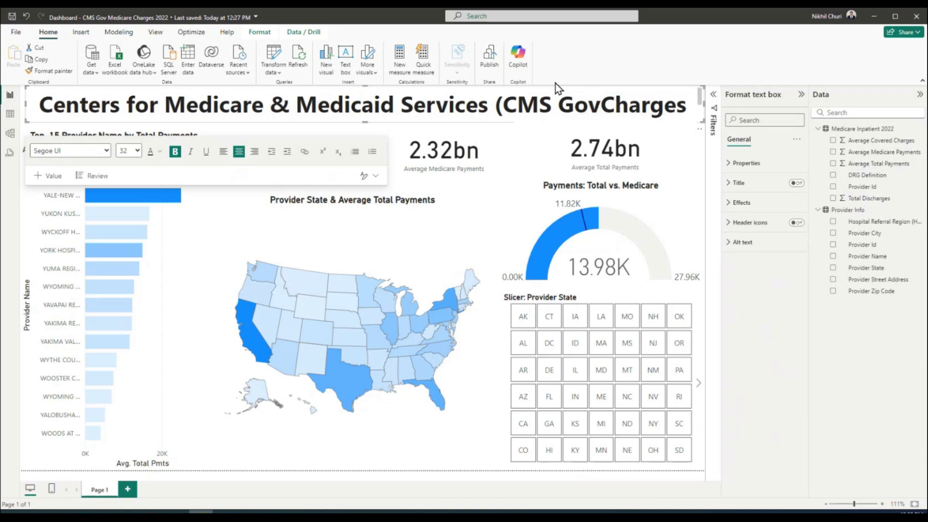
left_click(594, 105)
type(".")
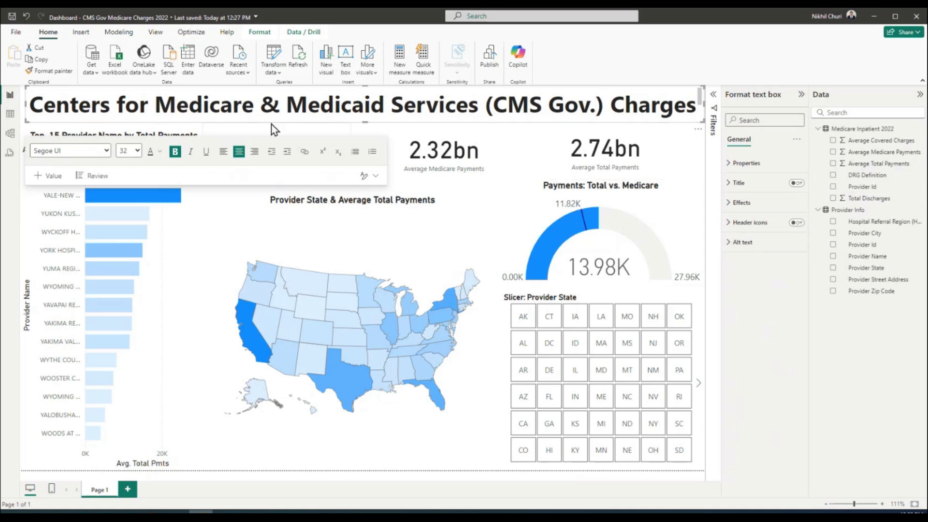
Reduce the whole title to 28 pt so it fits on one line
double_click(251, 107)
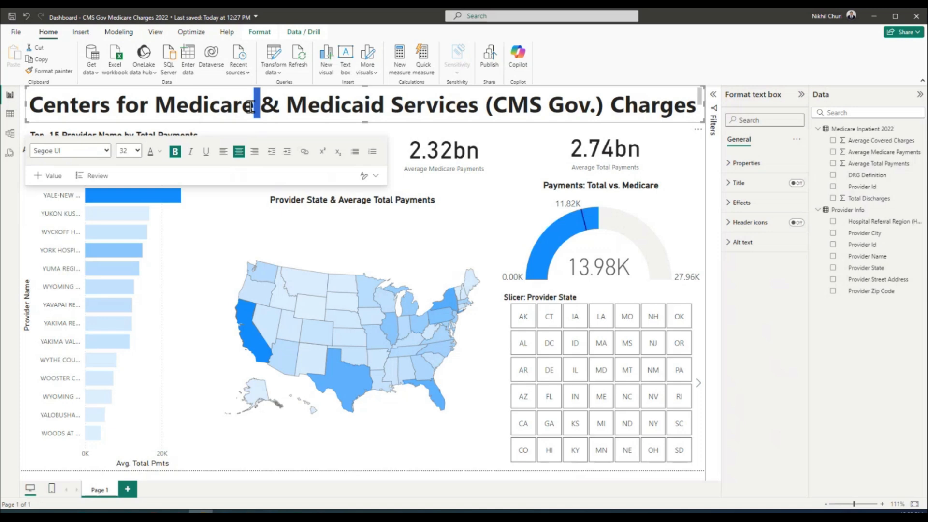
key("ctrl+a")
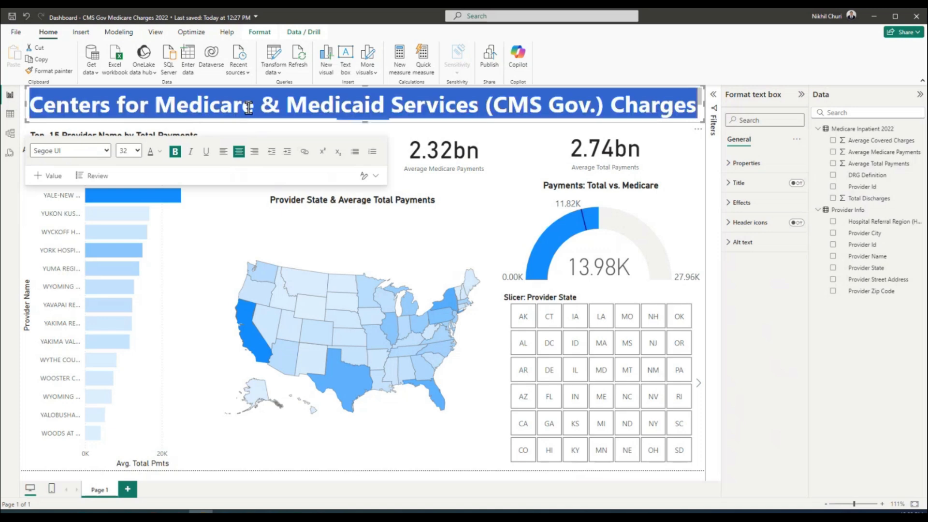
left_click(129, 151)
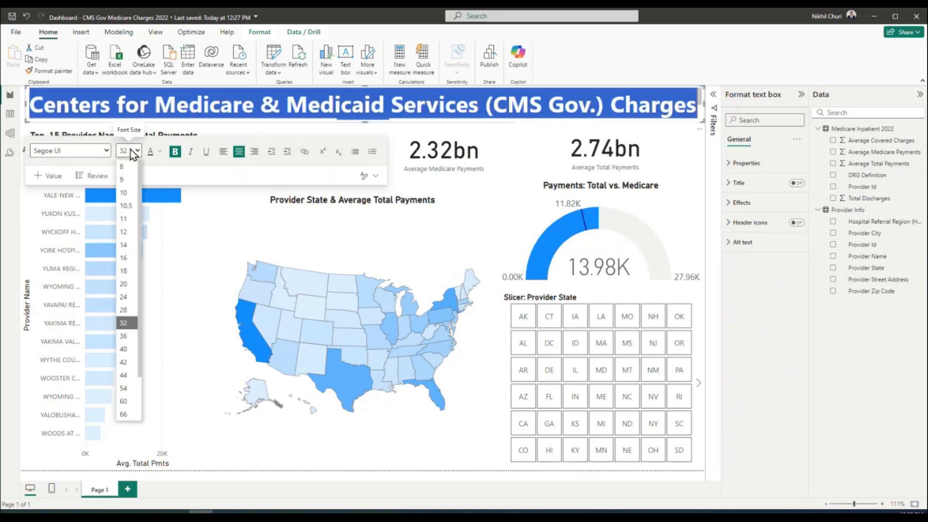
left_click(126, 311)
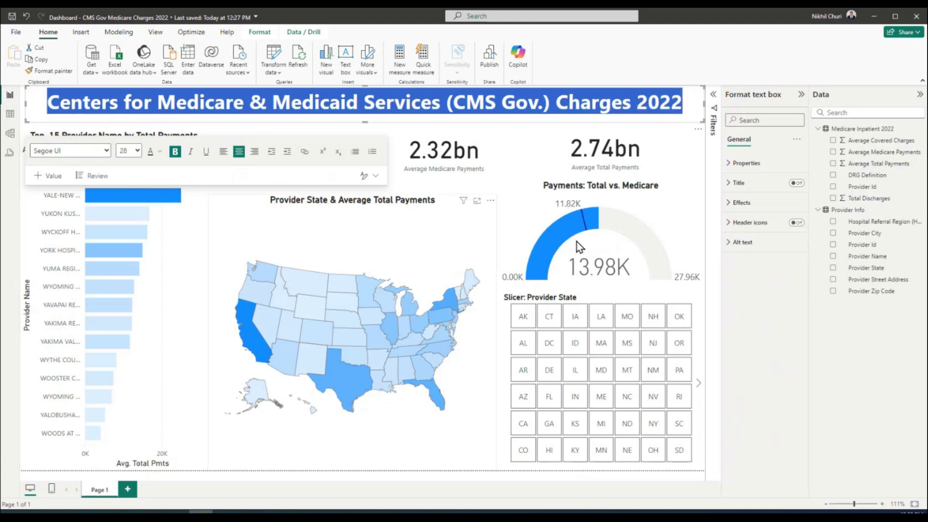
left_click(751, 296)
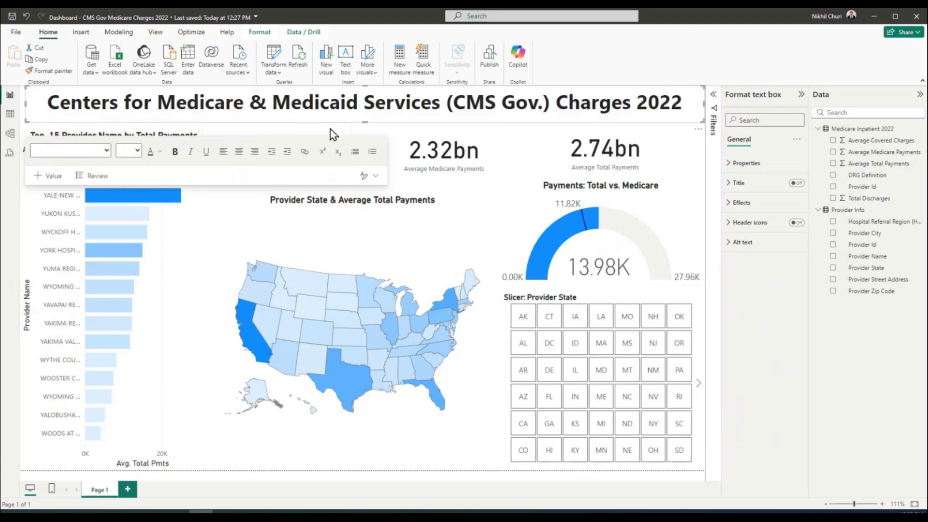
Collapse the Format text box and Data panes, then end title editing
left_click(801, 94)
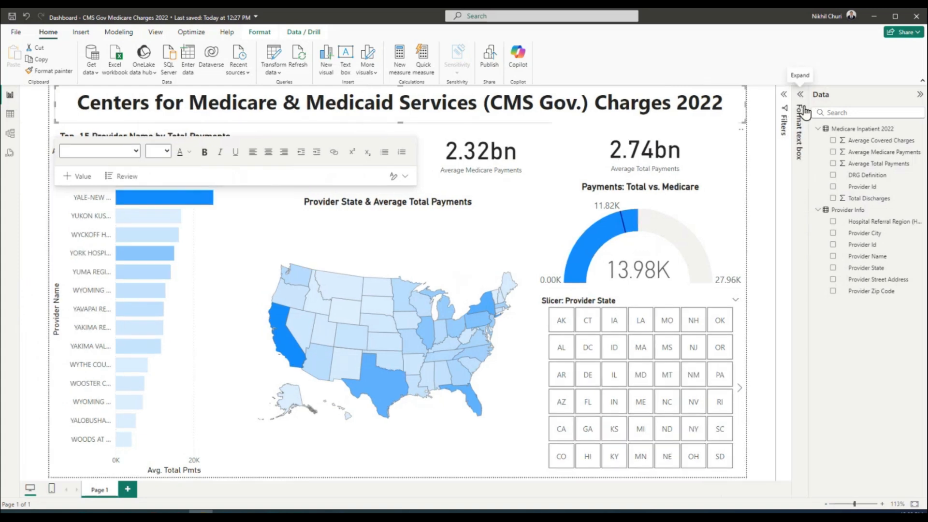
left_click(919, 94)
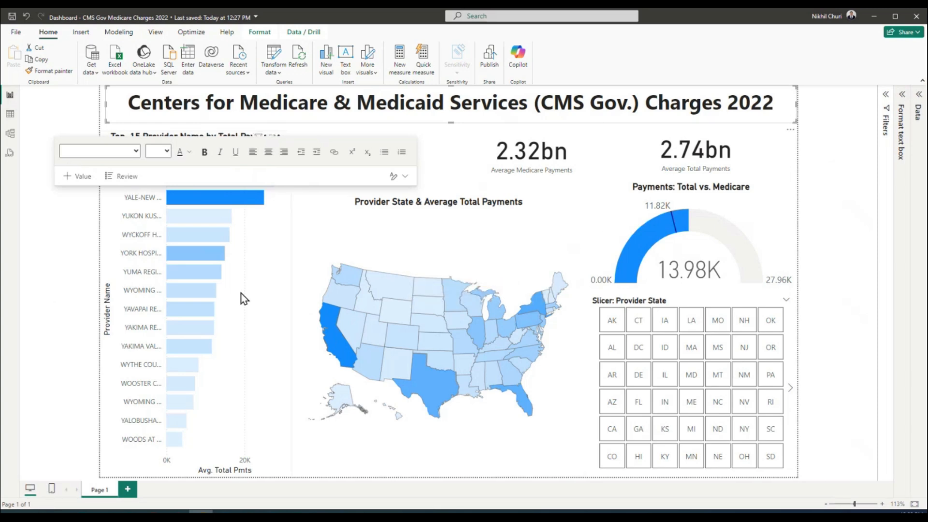
left_click(814, 227)
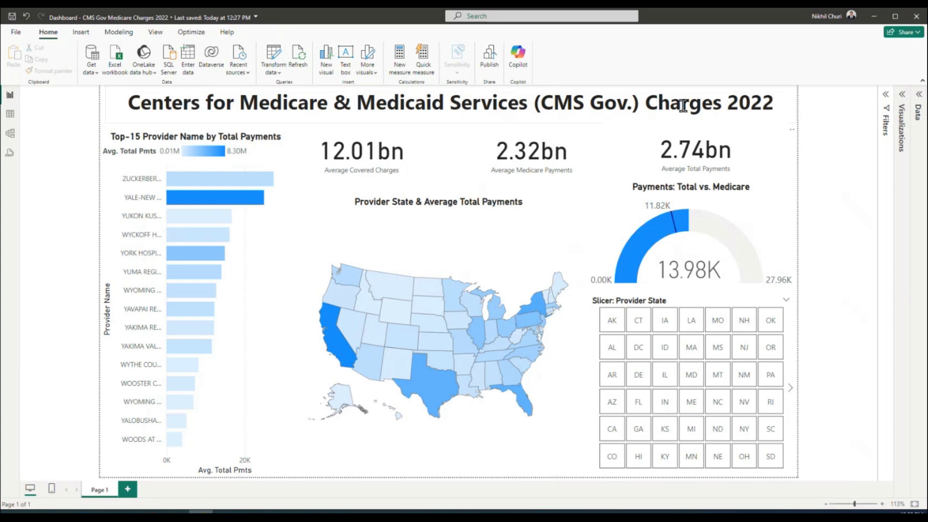
Prefix the title with 'Dashboard - ' and set it to 24 pt
left_click(128, 104)
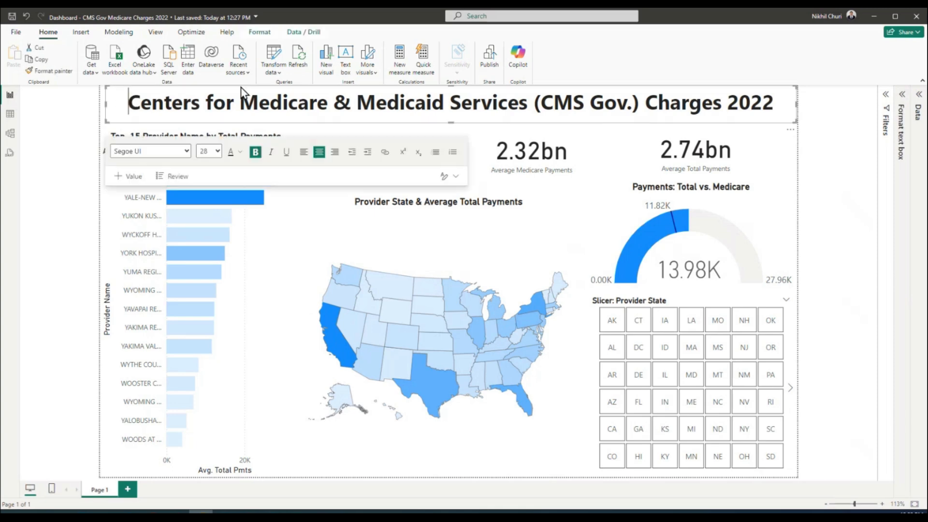
type("Dashboard")
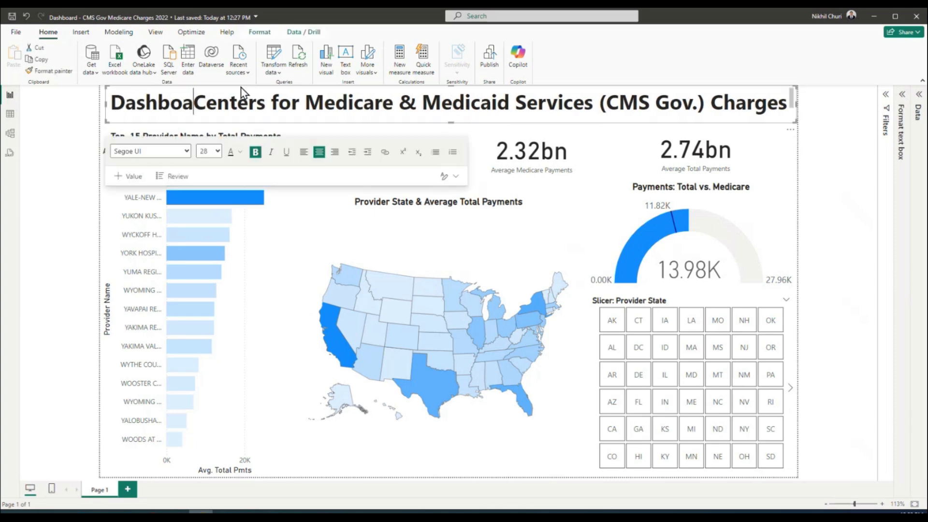
type(" -")
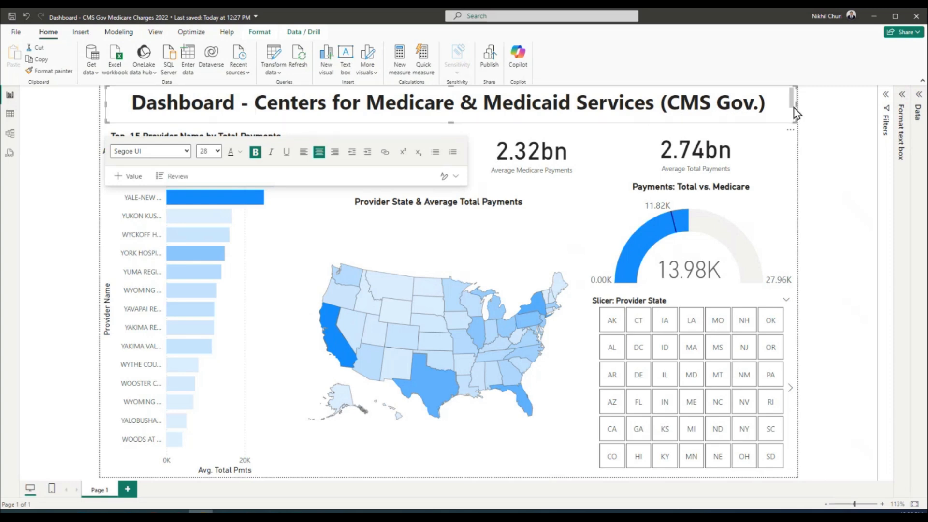
triple_click(617, 107)
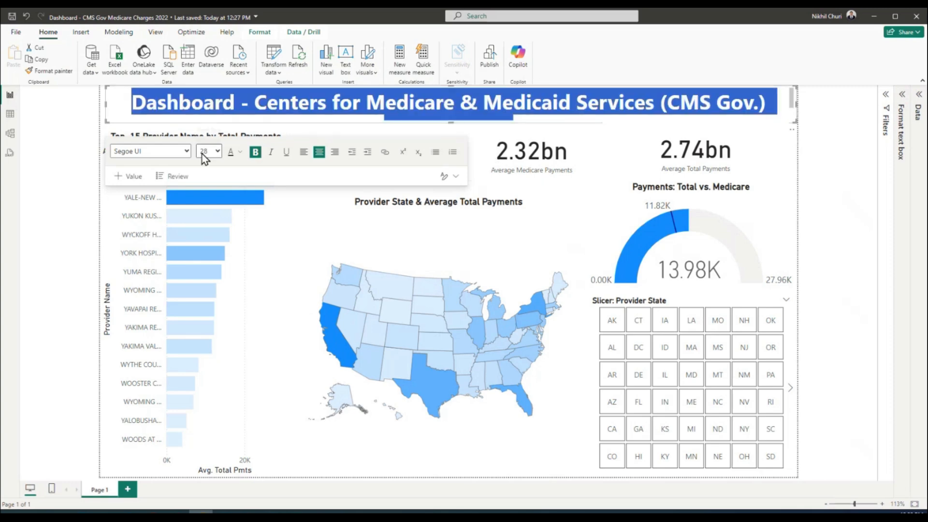
left_click(218, 152)
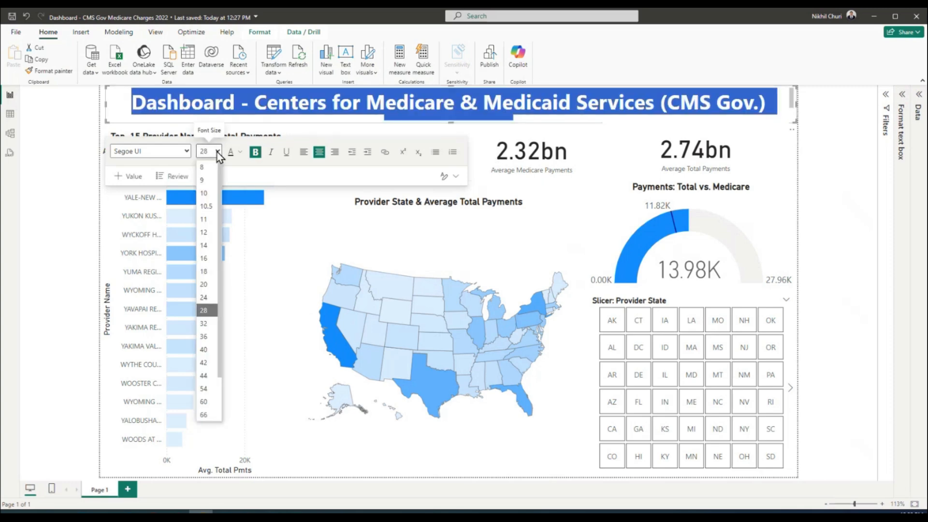
left_click(208, 297)
left_click(837, 201)
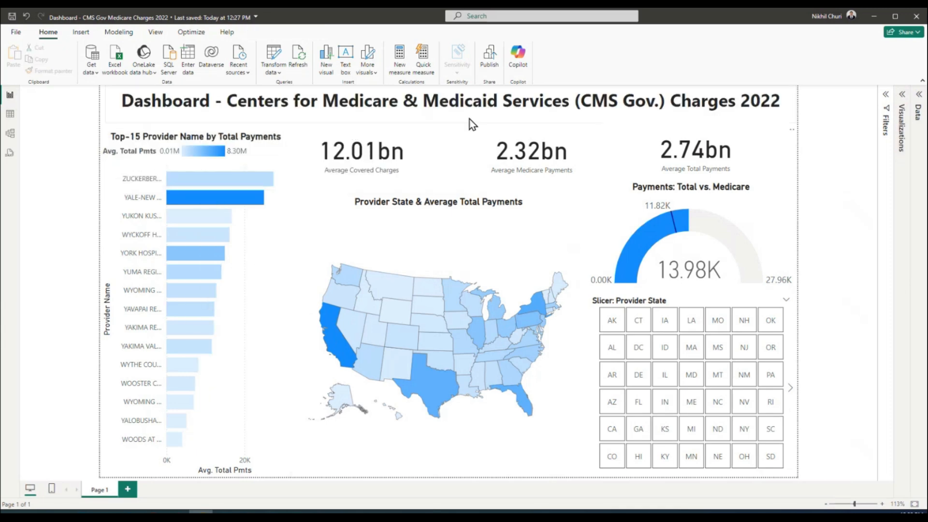
Shorten the title box to a single line and save the report
left_click(273, 101)
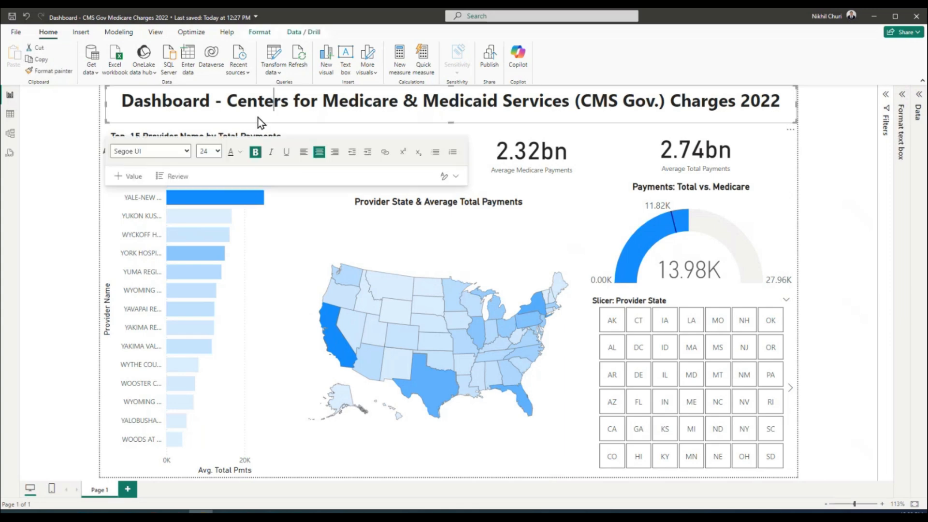
left_click_drag(452, 122, 454, 114)
left_click(839, 149)
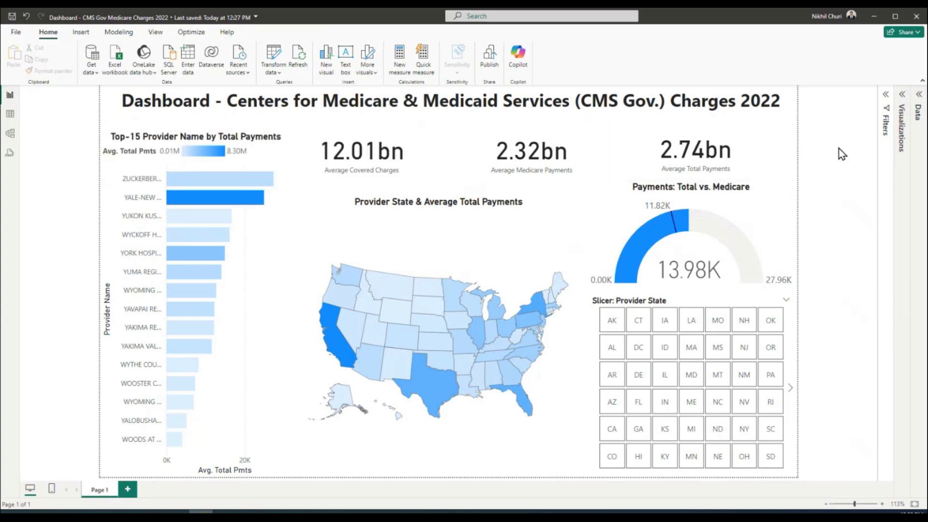
left_click(10, 18)
Set the whole report title to 32 pt
left_click(423, 102)
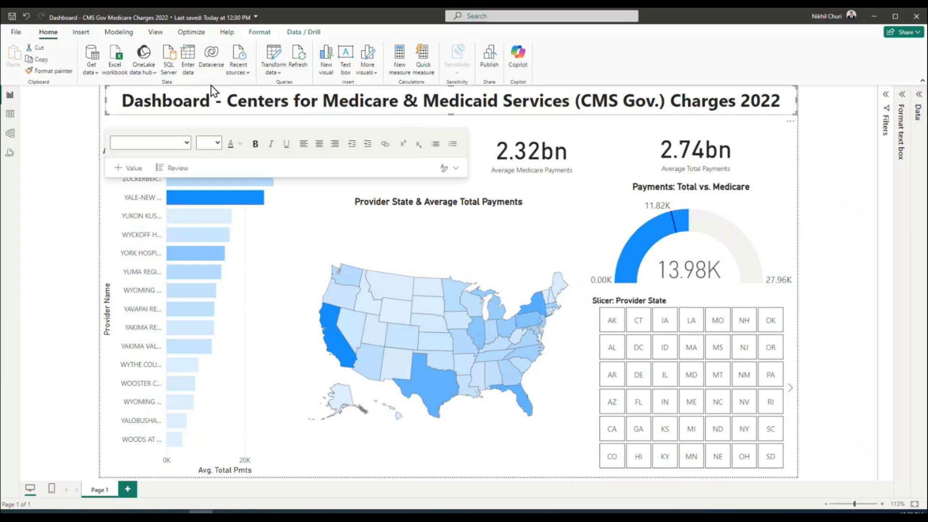
triple_click(209, 105)
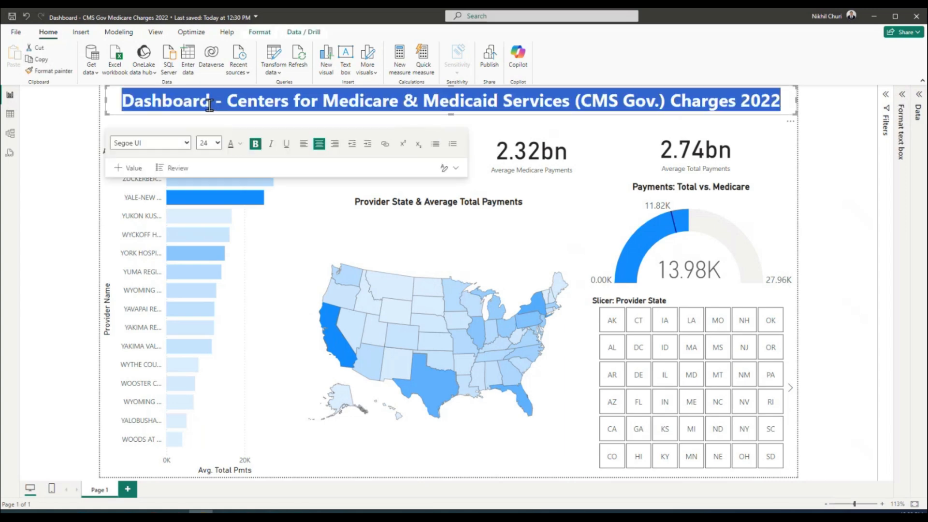
left_click(212, 143)
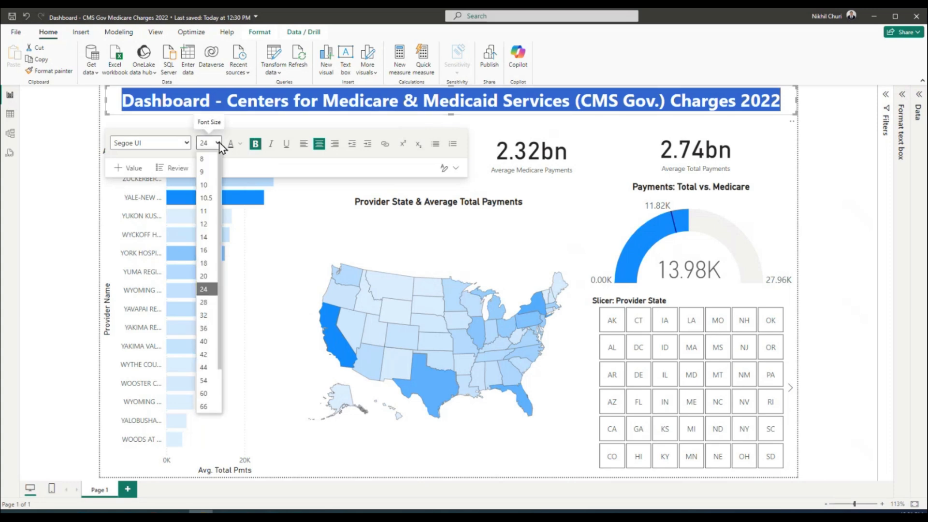
left_click(205, 315)
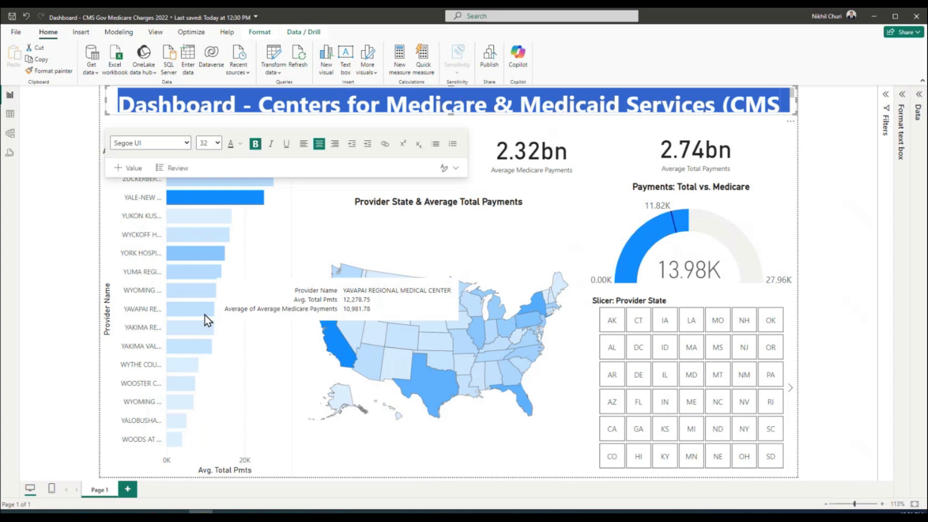
left_click(834, 199)
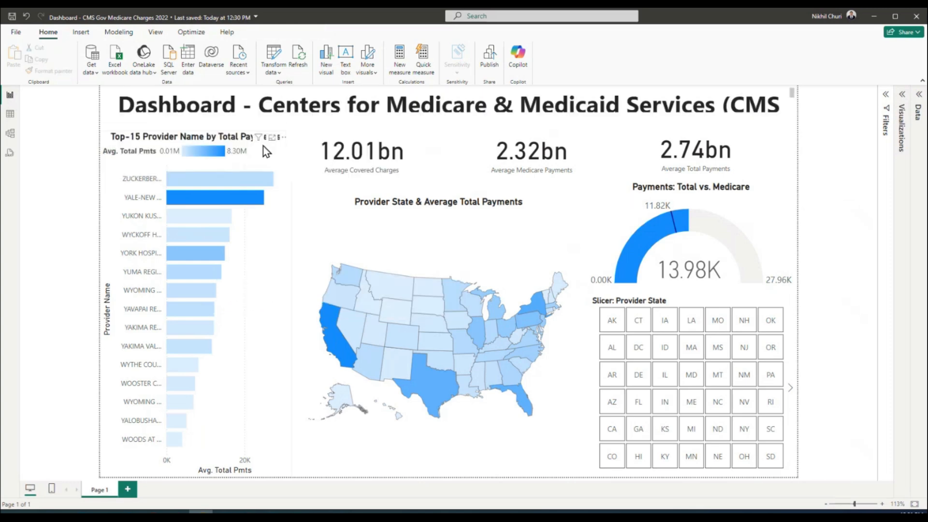
Lower the bar chart's top, the 12.01bn, 2.32bn and 2.74bn cards, and the gauge's top
left_click(247, 146)
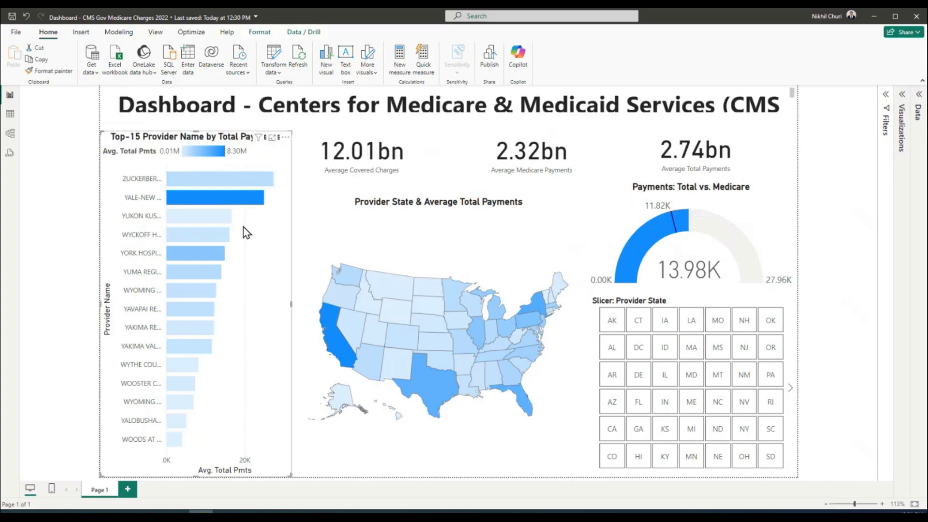
left_click_drag(195, 130, 197, 143)
left_click(430, 169)
left_click_drag(422, 170, 424, 179)
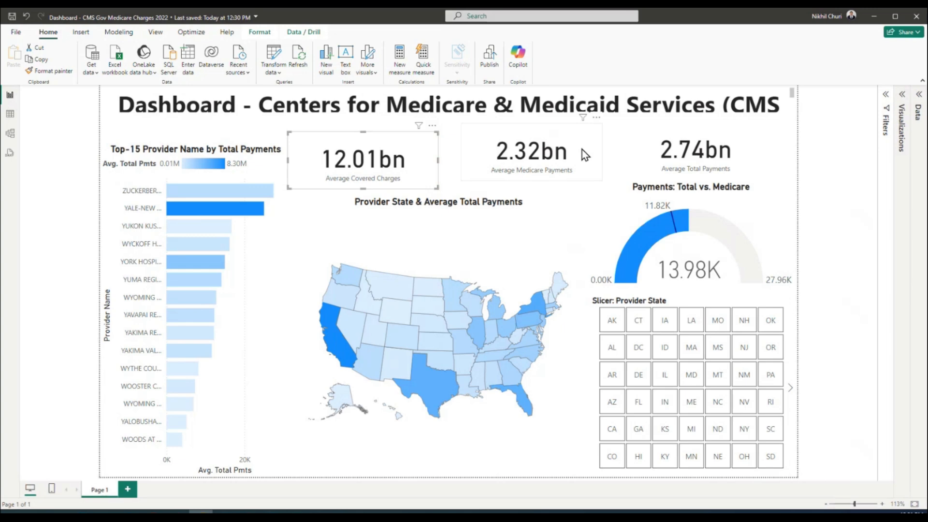
left_click_drag(582, 150, 584, 157)
left_click_drag(645, 149, 649, 157)
left_click(747, 217)
left_click_drag(689, 183, 693, 189)
left_click(550, 232)
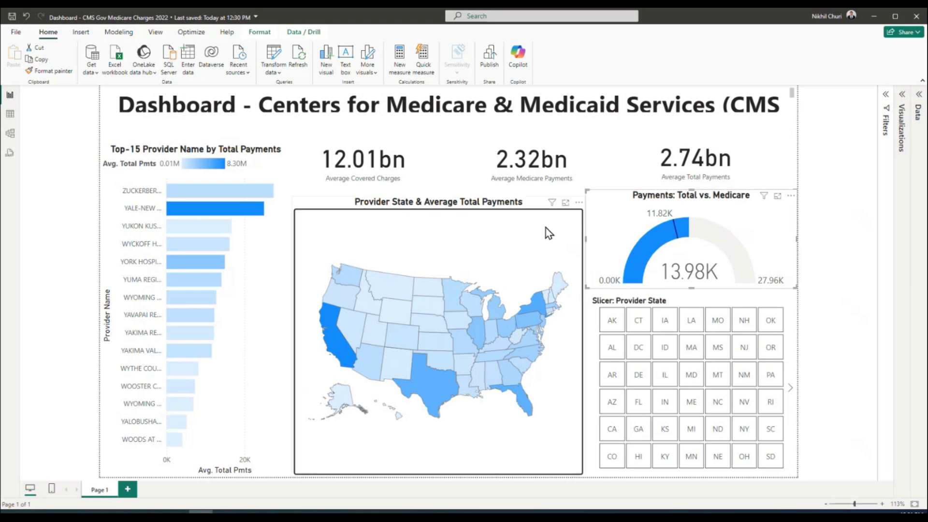
left_click(476, 118)
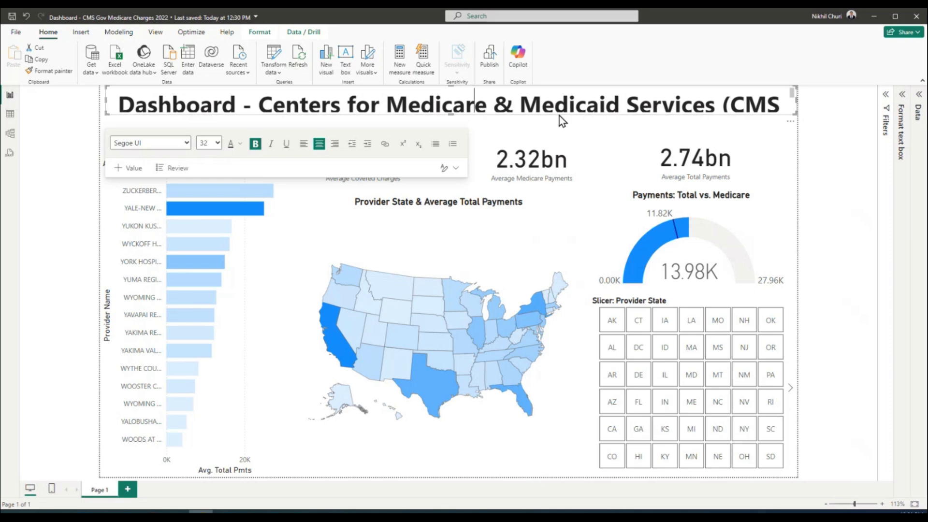
Enlarge the title box and reduce the title text to 28 pt
left_click_drag(454, 120, 458, 149)
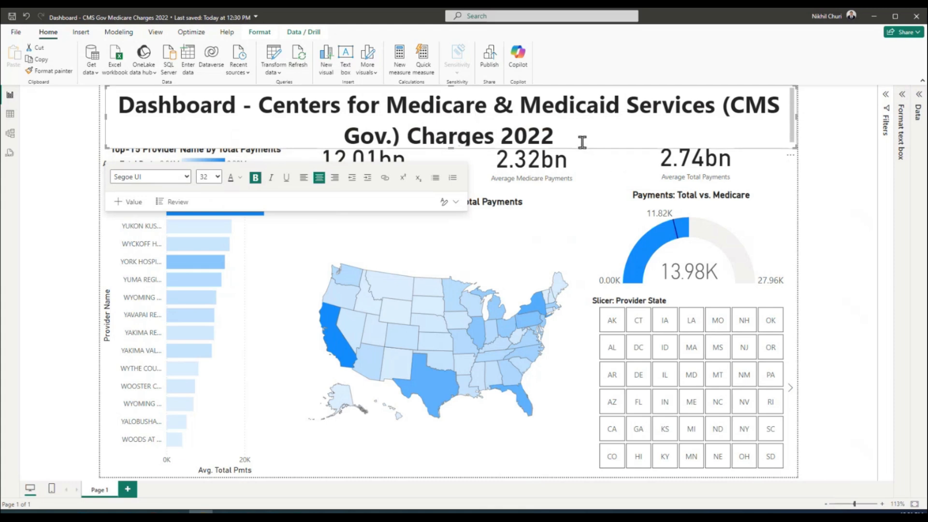
triple_click(290, 124)
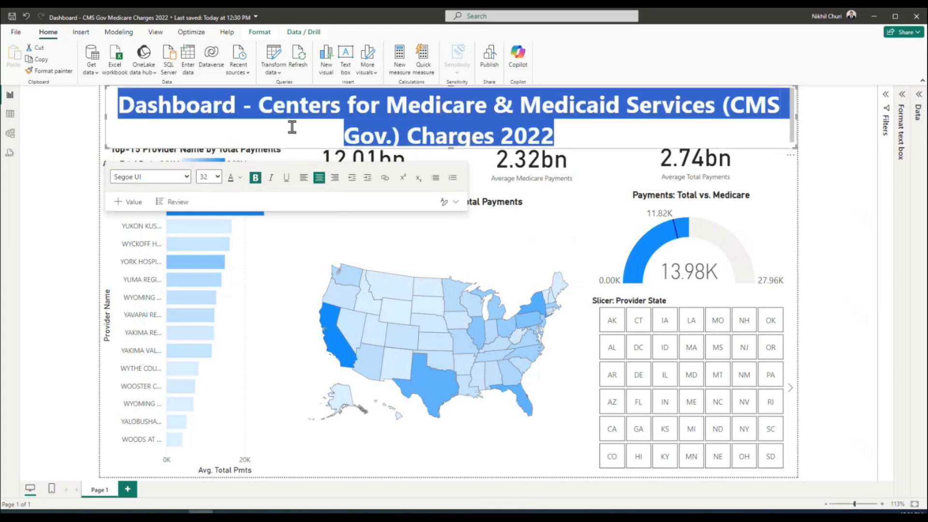
left_click(219, 177)
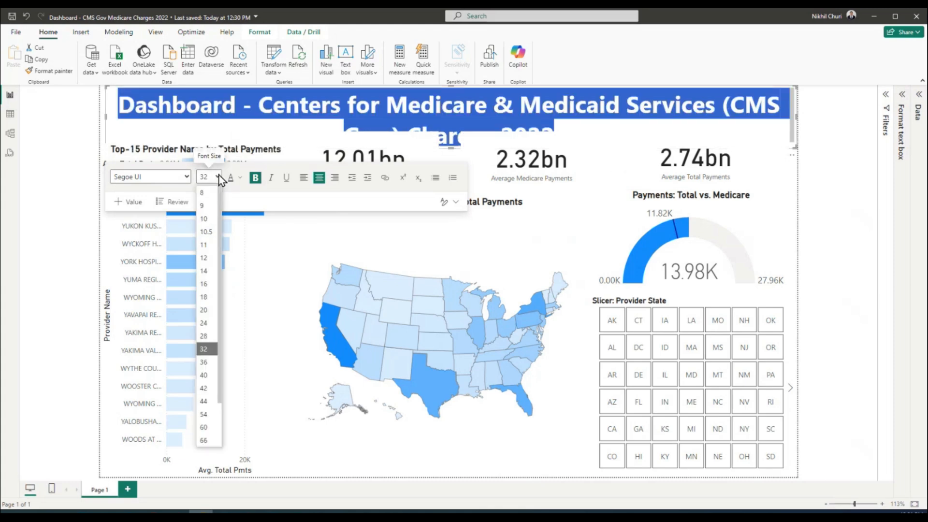
left_click(204, 335)
left_click(822, 157)
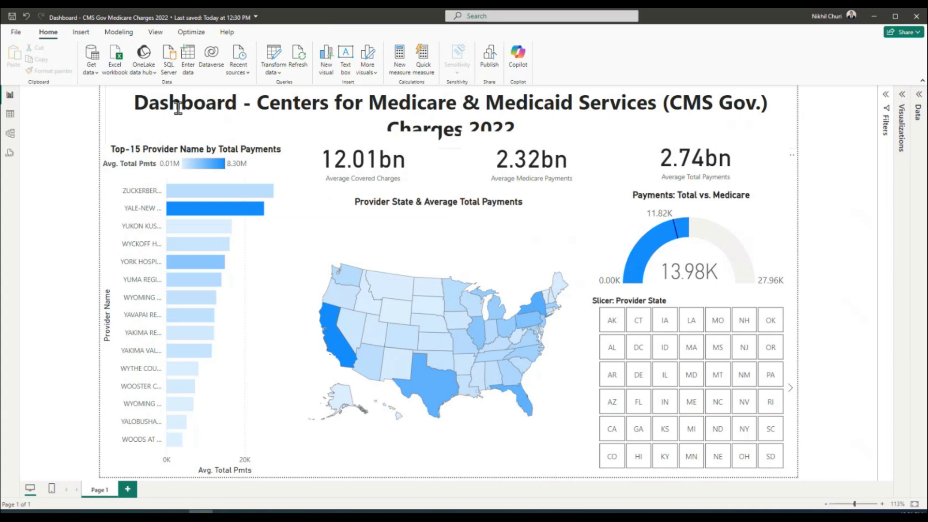
Widen the title box leftward, set the title to 24 pt, and shorten the box to one line
left_click(122, 113)
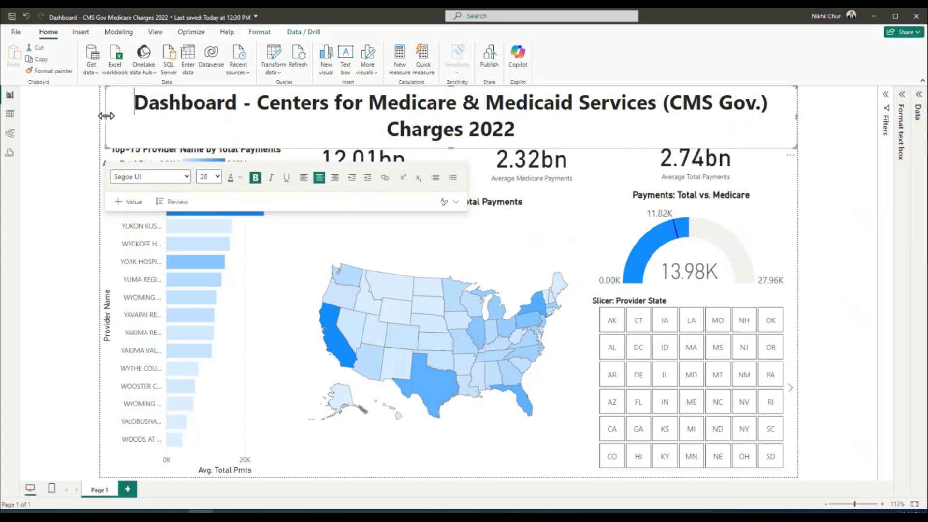
left_click_drag(106, 116, 100, 116)
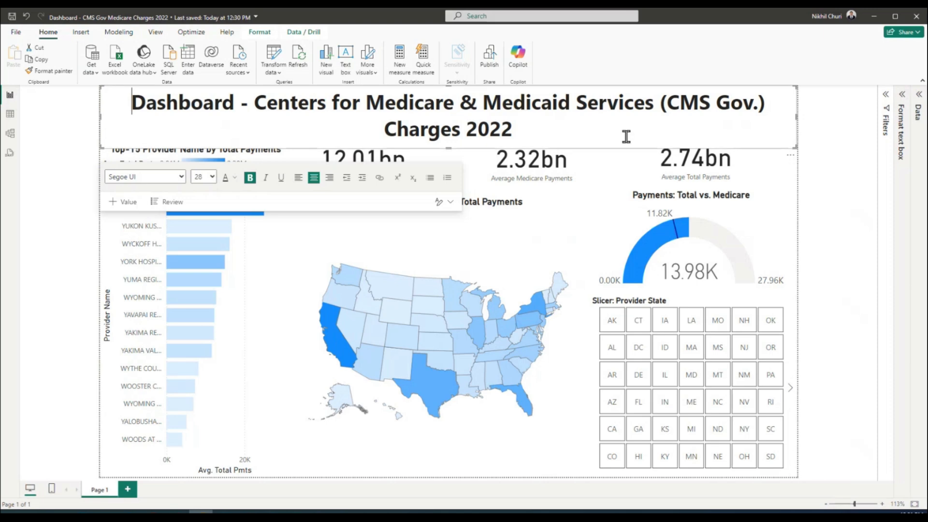
left_click_drag(512, 133, 339, 138)
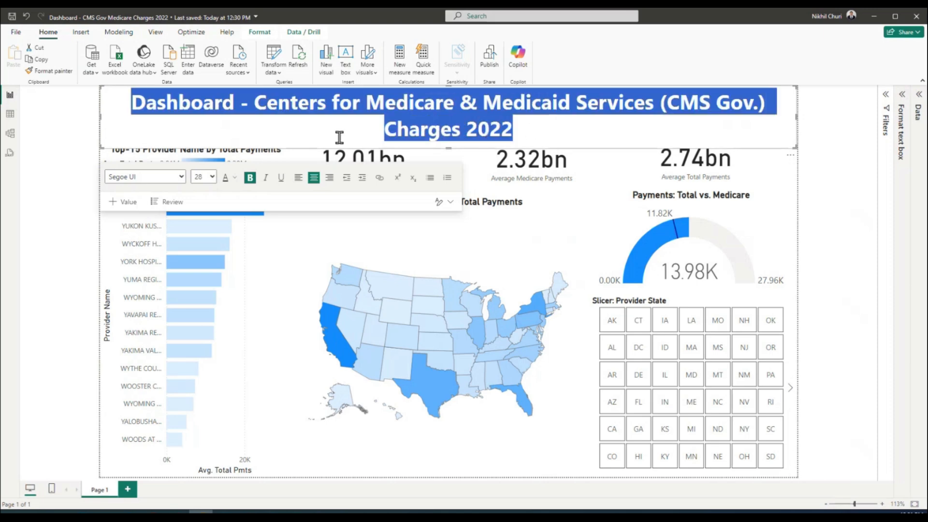
left_click(211, 177)
left_click(199, 320)
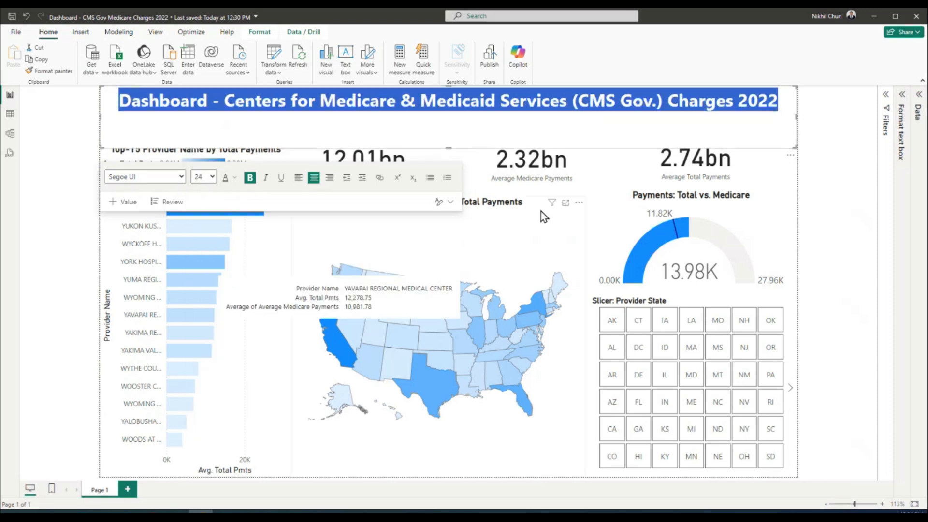
left_click(688, 127)
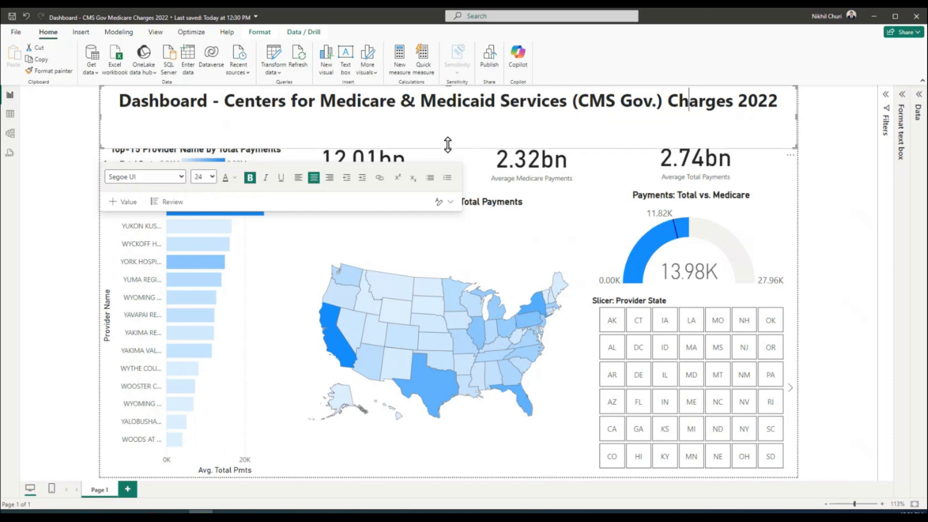
left_click_drag(448, 144, 460, 115)
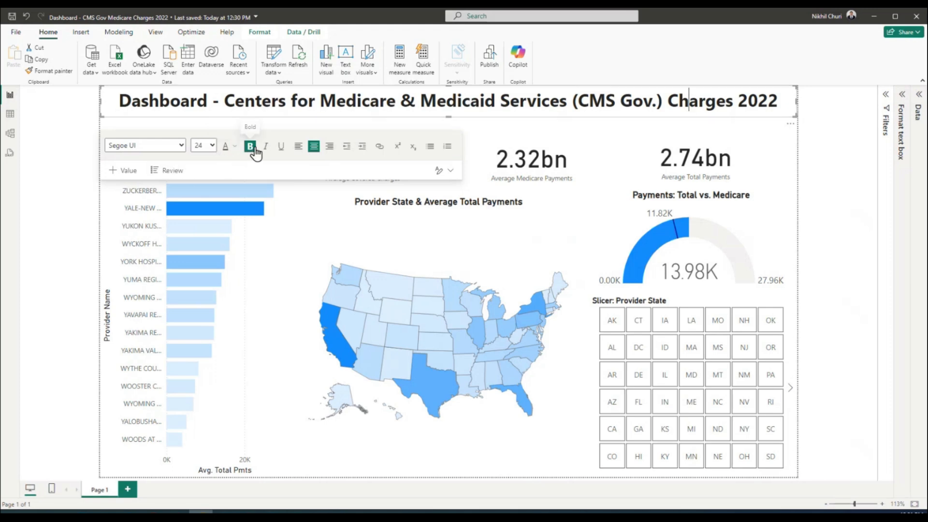
Keep the title bold and save the report
triple_click(273, 102)
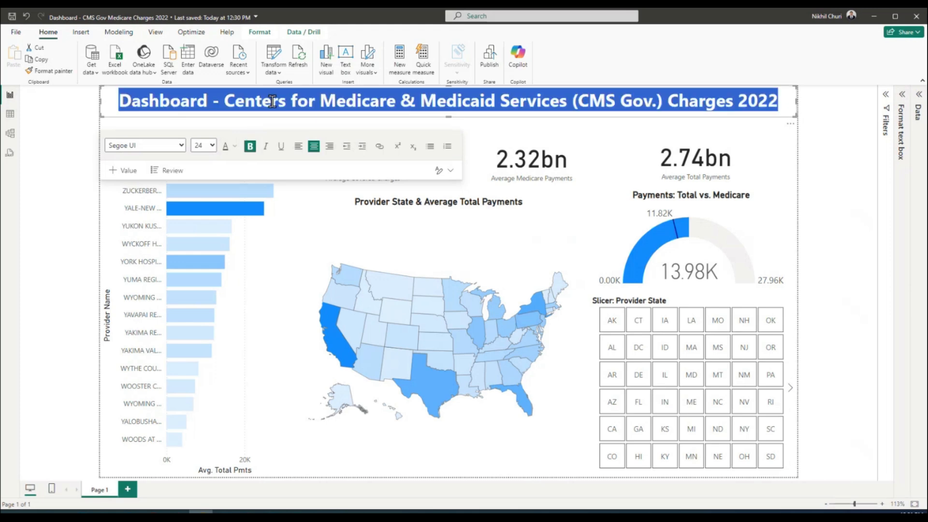
left_click(249, 147)
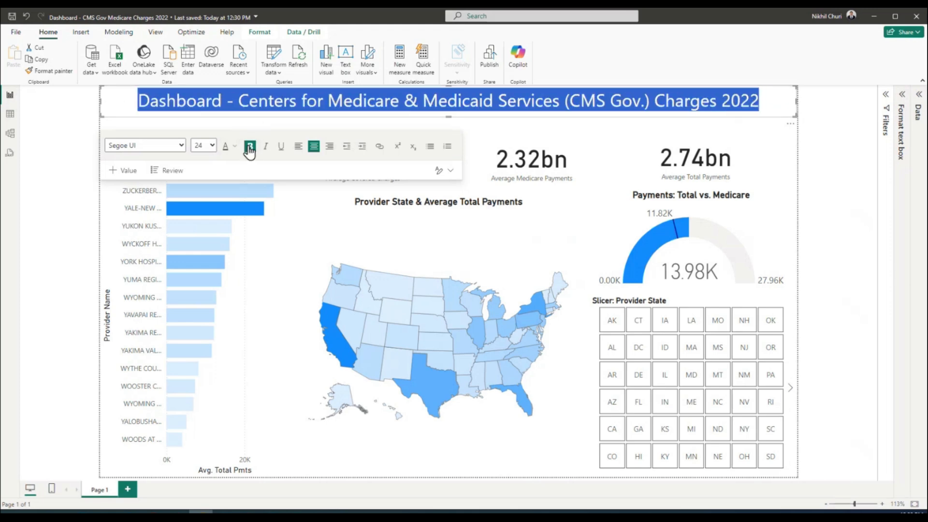
left_click(817, 161)
triple_click(354, 101)
left_click(248, 146)
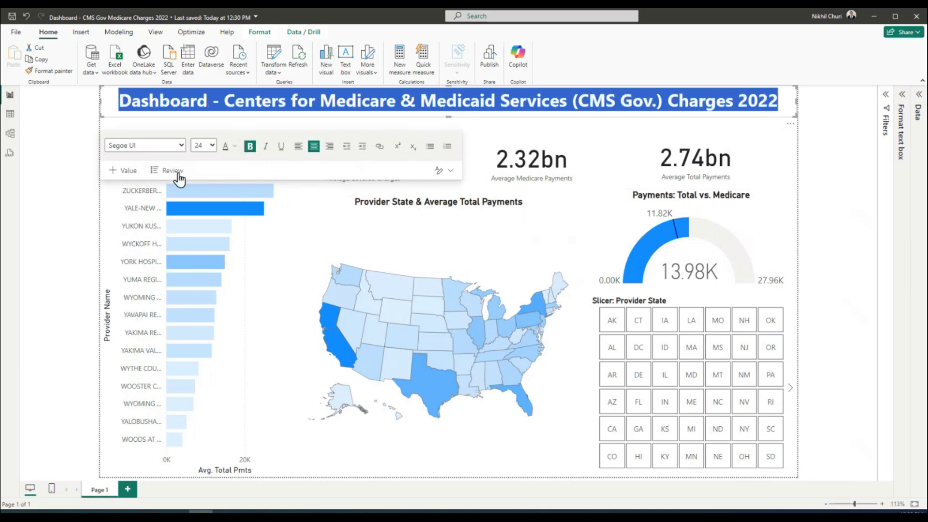
left_click(451, 170)
left_click(495, 227)
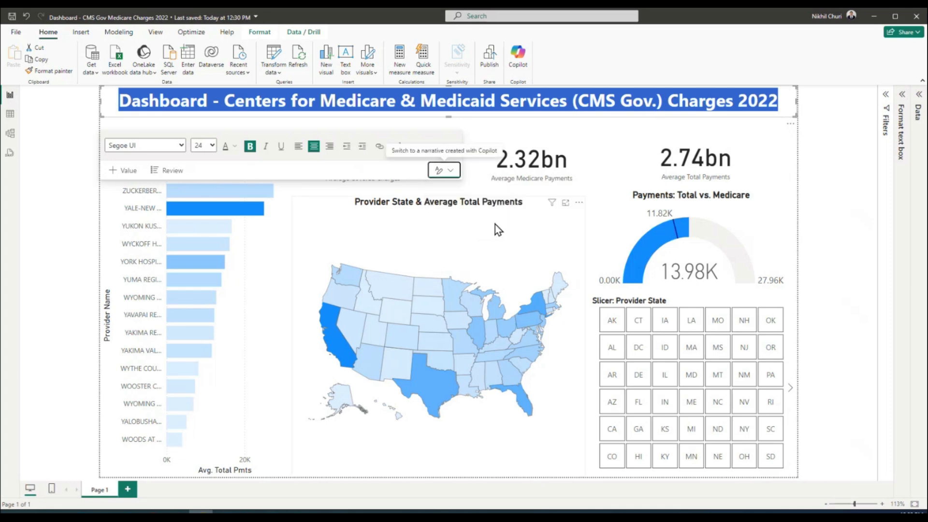
left_click(49, 188)
left_click(13, 17)
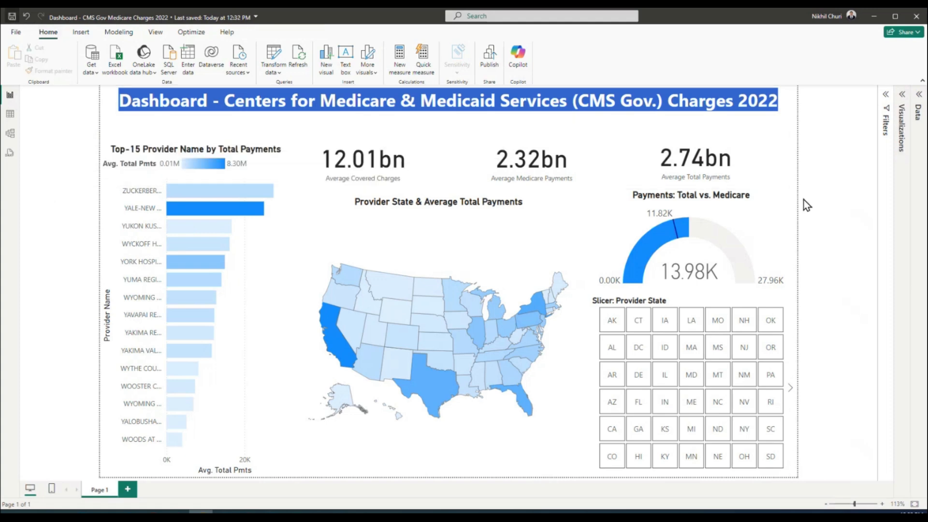
Move the Top-15 bar chart up to sit just under the title
left_click(249, 167)
left_click_drag(212, 151, 197, 125)
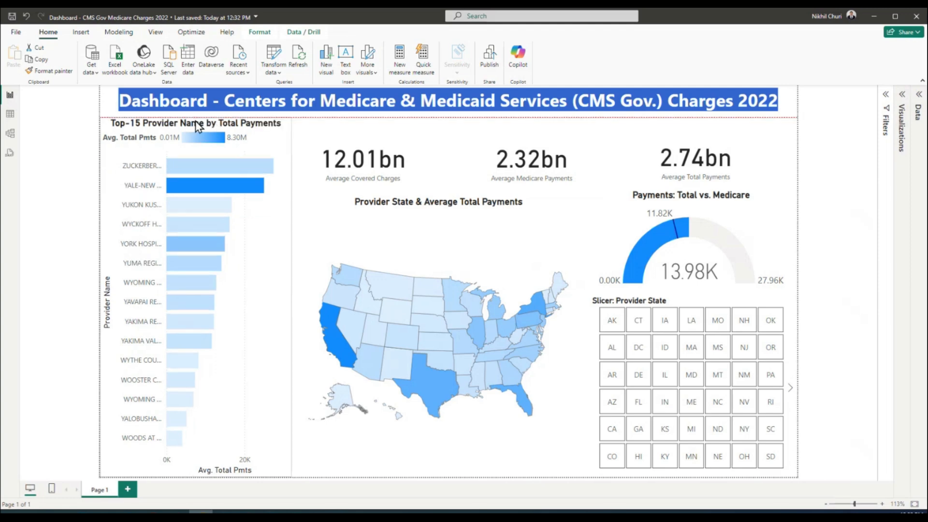
left_click(846, 185)
left_click(664, 105)
Drag the 12.01bn, 2.32bn and 2.74bn KPI cards up into one level row beneath the title
left_click(828, 148)
left_click_drag(425, 170, 432, 158)
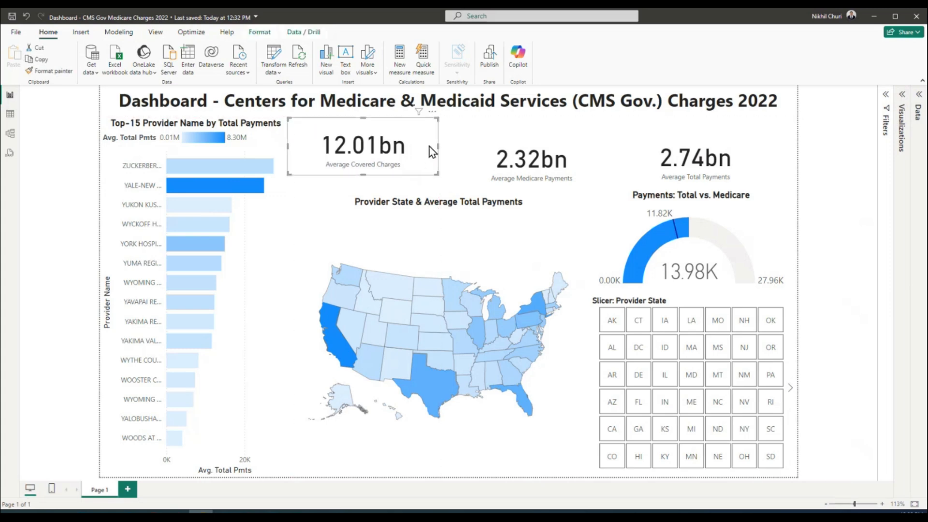
left_click_drag(519, 145, 520, 131)
left_click_drag(627, 142, 628, 126)
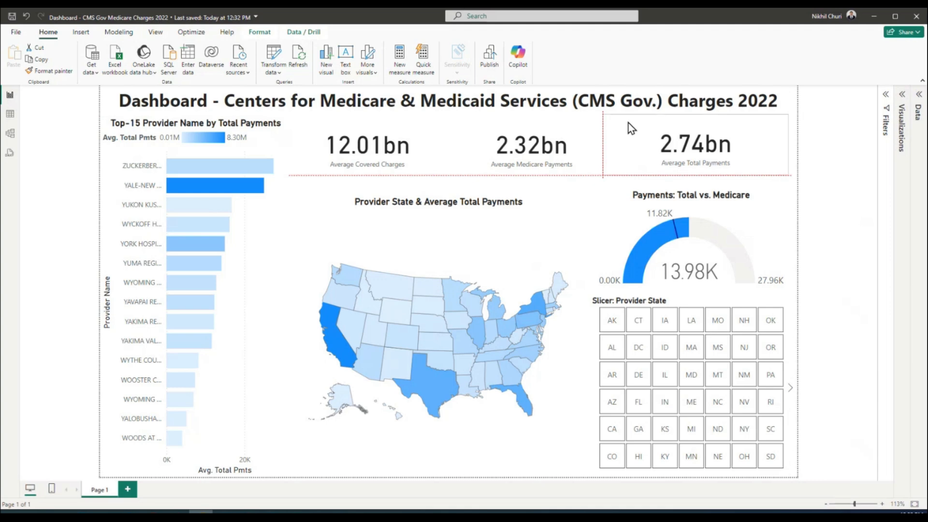
left_click_drag(629, 123, 628, 123)
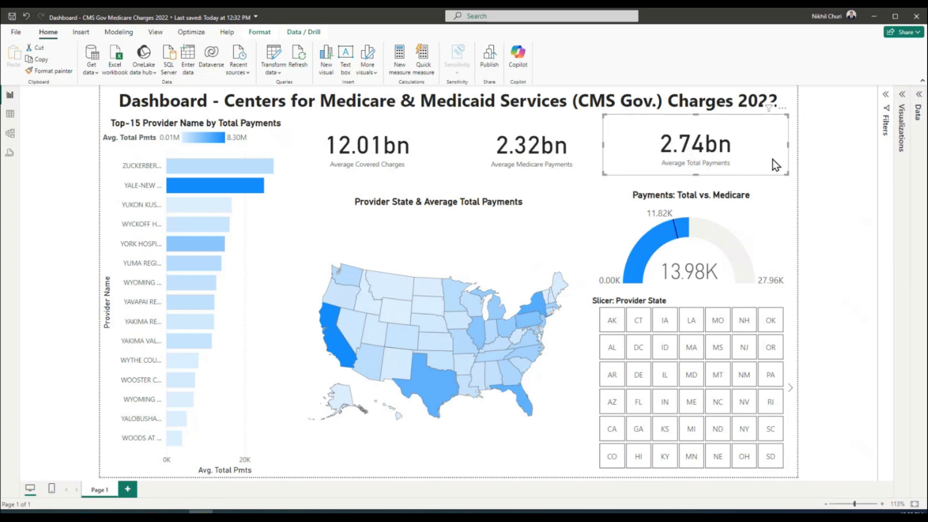
Narrow the 2.74bn card from its left edge and check all three cards line up
left_click(596, 151)
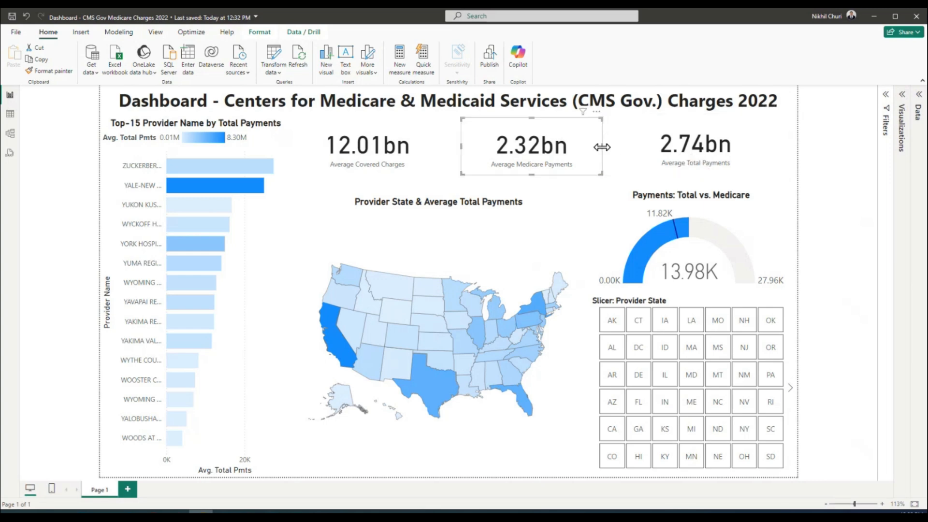
left_click(637, 144)
left_click_drag(604, 146, 616, 146)
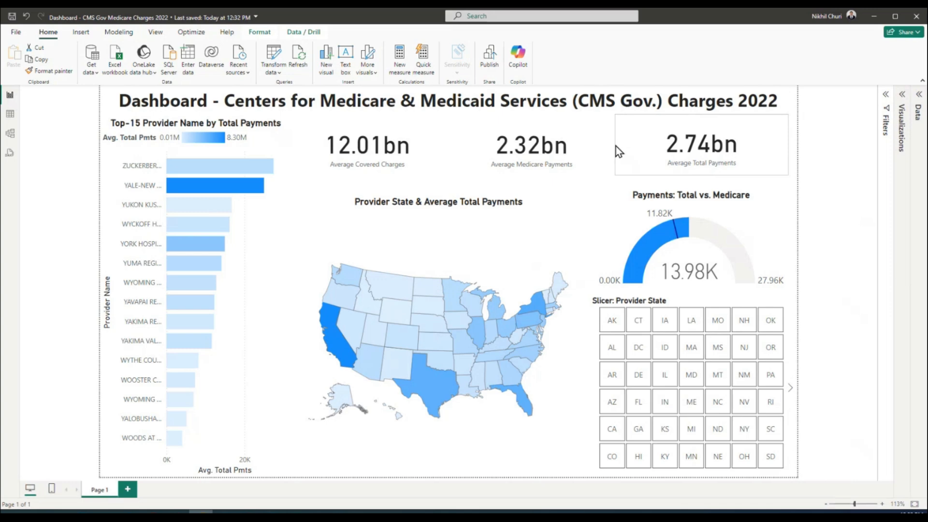
left_click(830, 166)
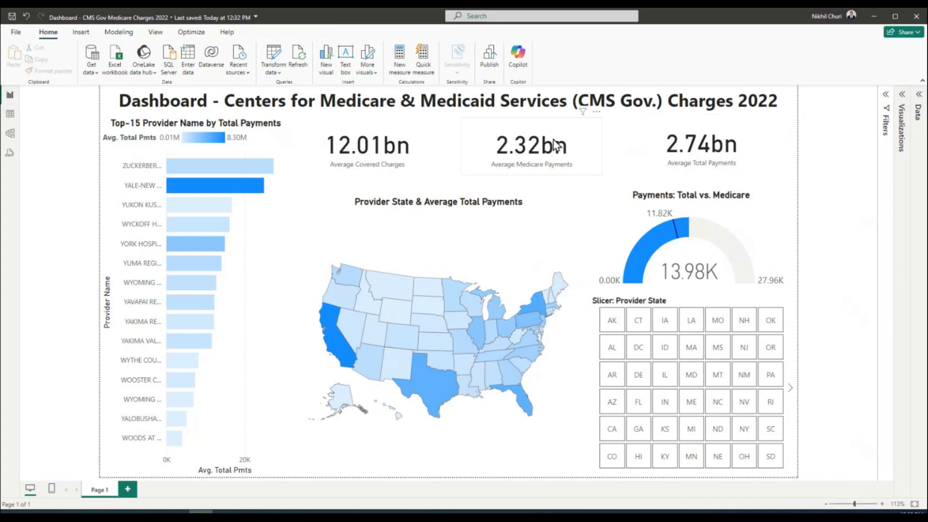
left_click(430, 148)
left_click(640, 143)
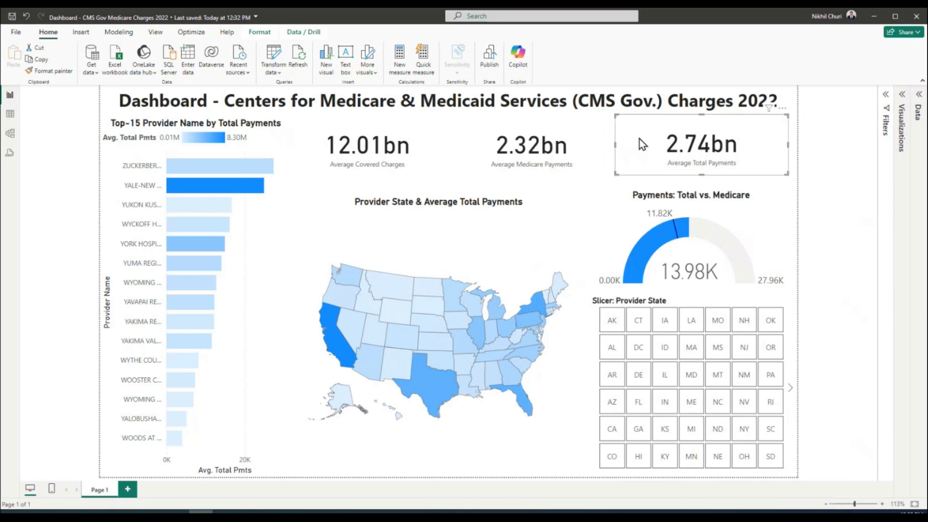
left_click(589, 167)
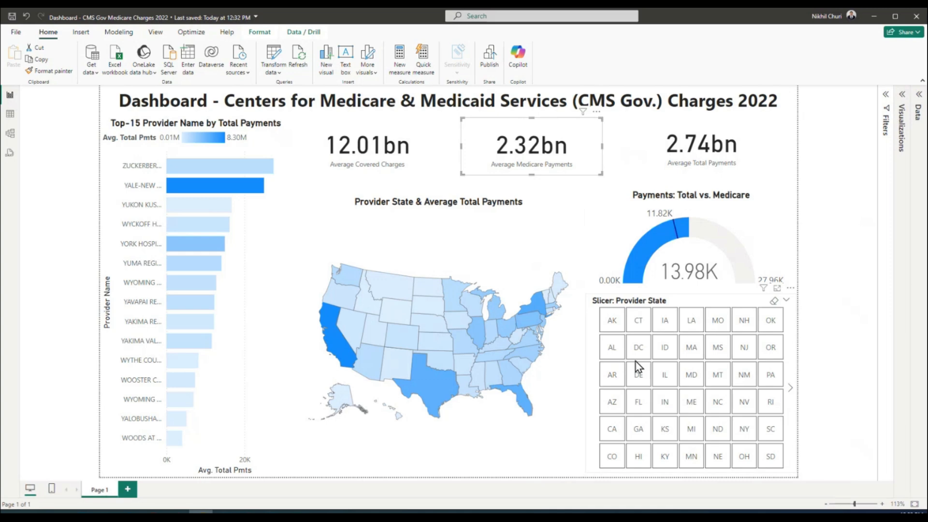
mouse_move(436, 309)
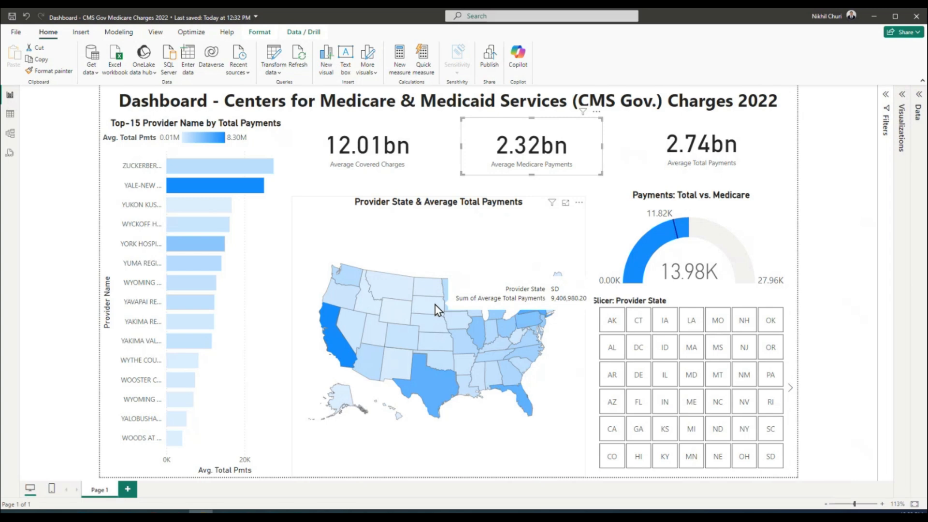
left_click(743, 356)
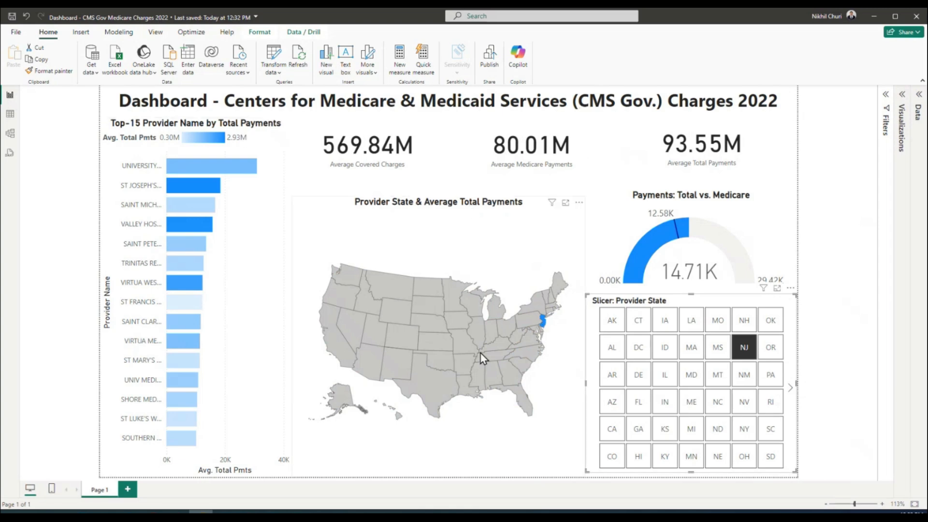
left_click(829, 234)
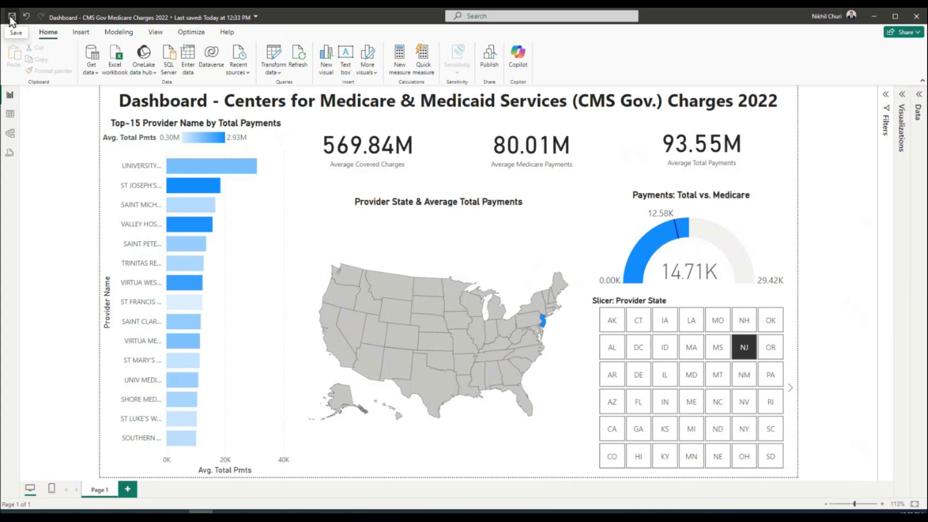
Publish the CMS charges report to My workspace
left_click(489, 62)
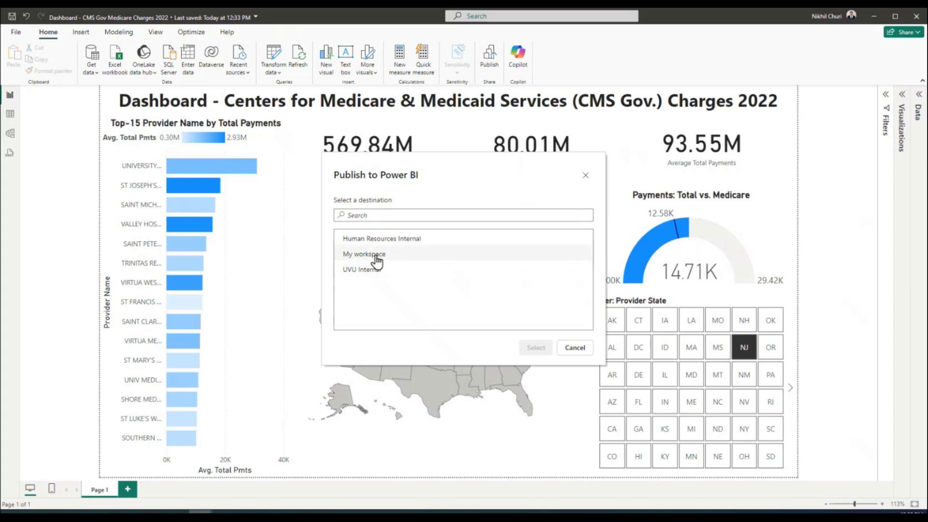
left_click(362, 255)
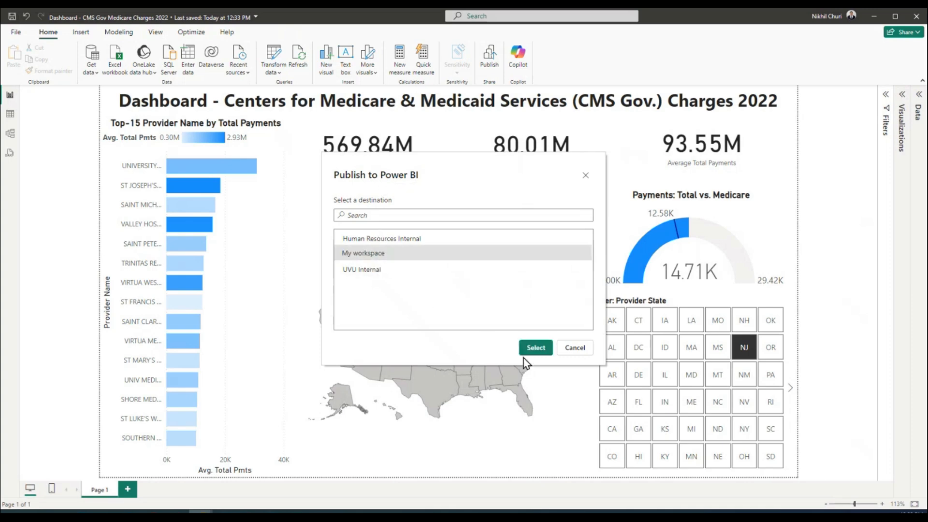
left_click(534, 352)
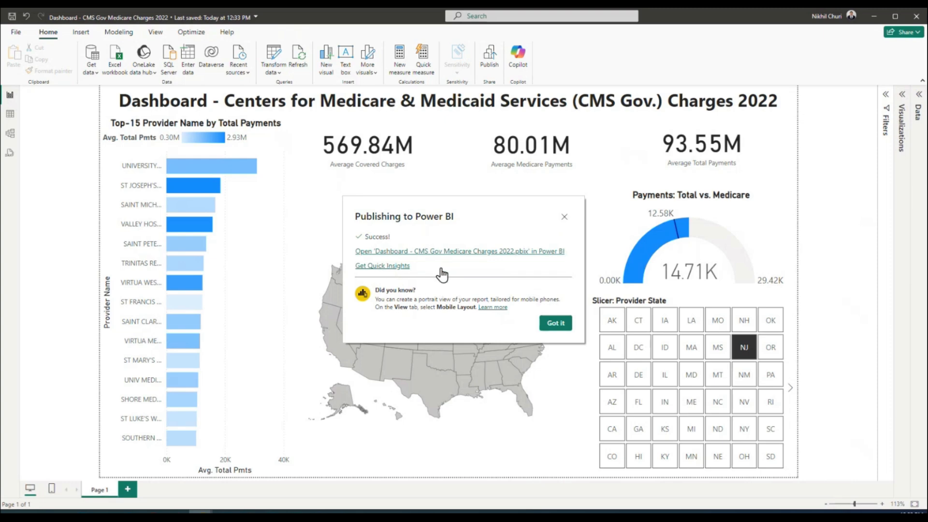
left_click(551, 323)
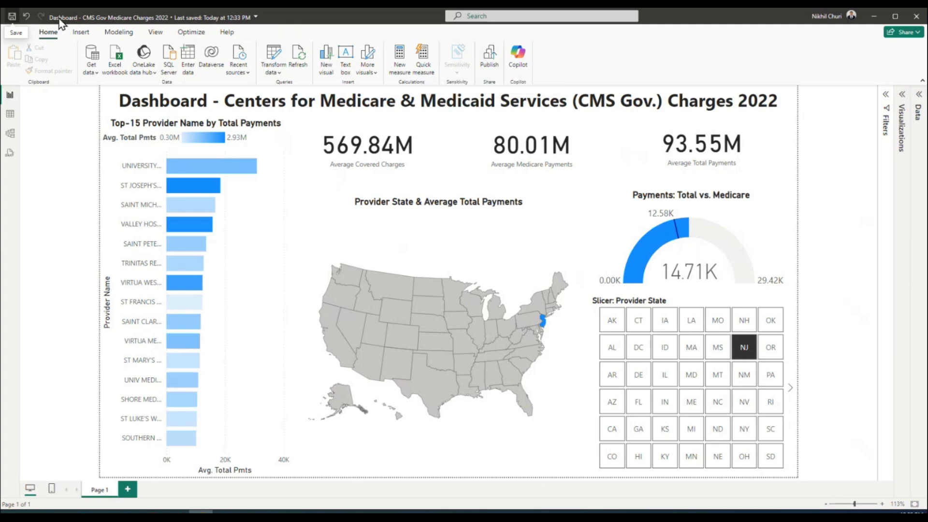
Republish the report to My workspace, replacing the existing dataset
left_click(488, 62)
left_click(369, 255)
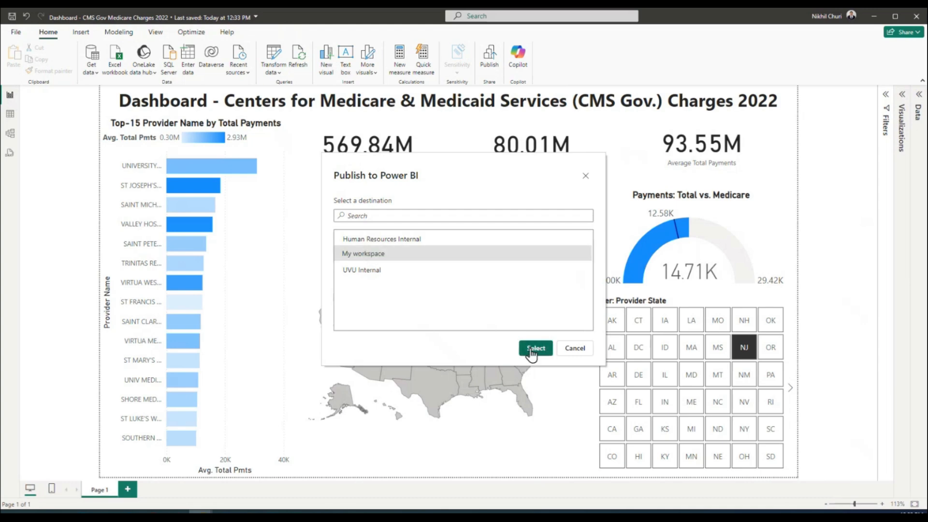
left_click(535, 348)
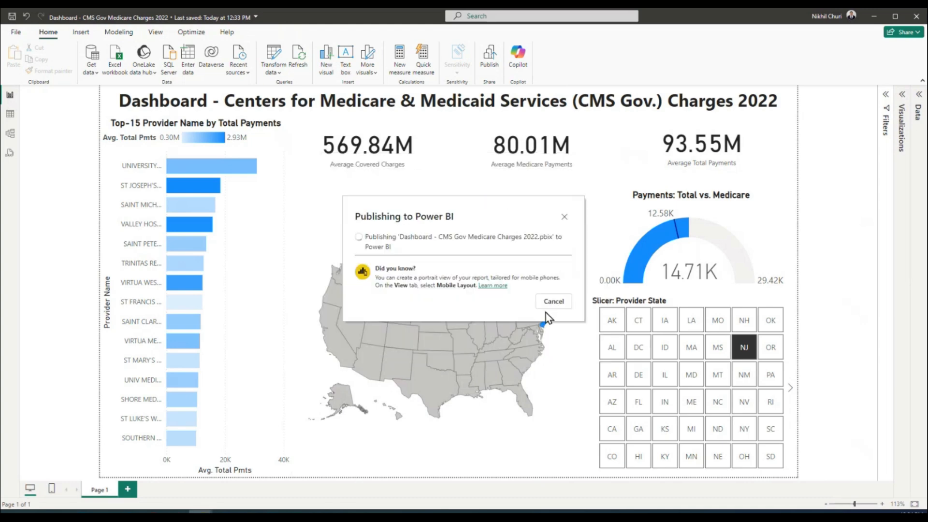
left_click(498, 329)
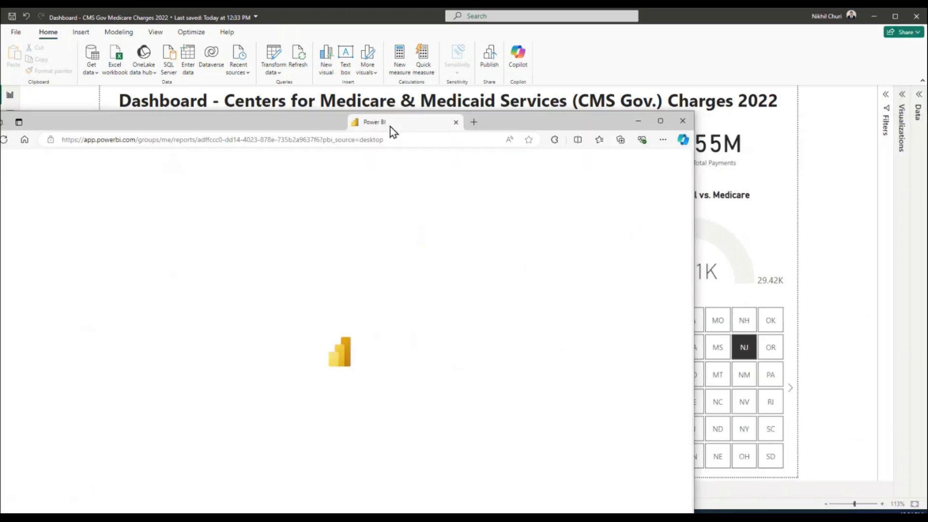
Maximize the Edge window with the published report and snip most of the report page
double_click(493, 123)
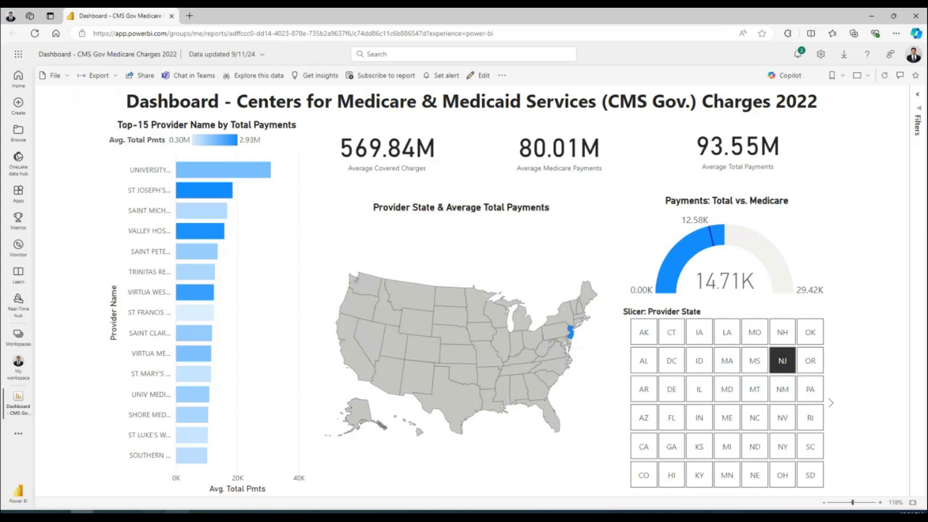
left_click(177, 516)
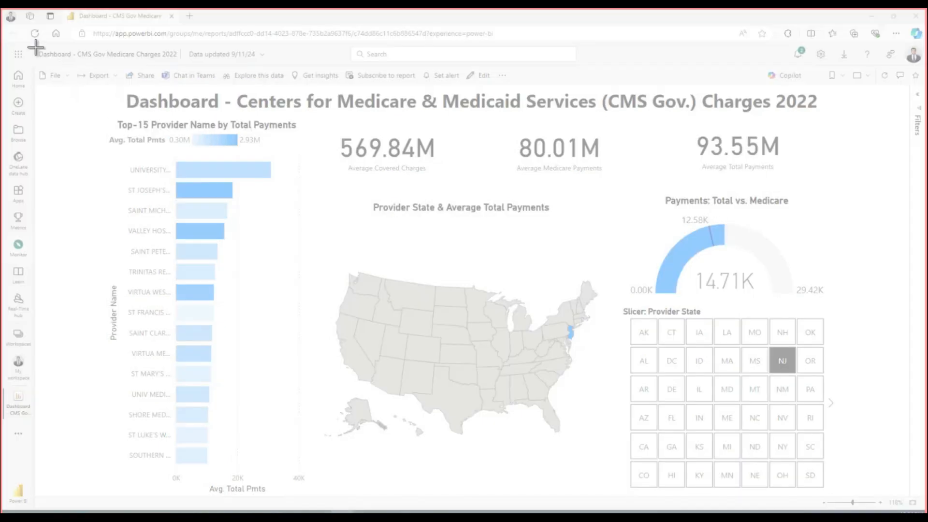
left_click_drag(655, 340, 870, 495)
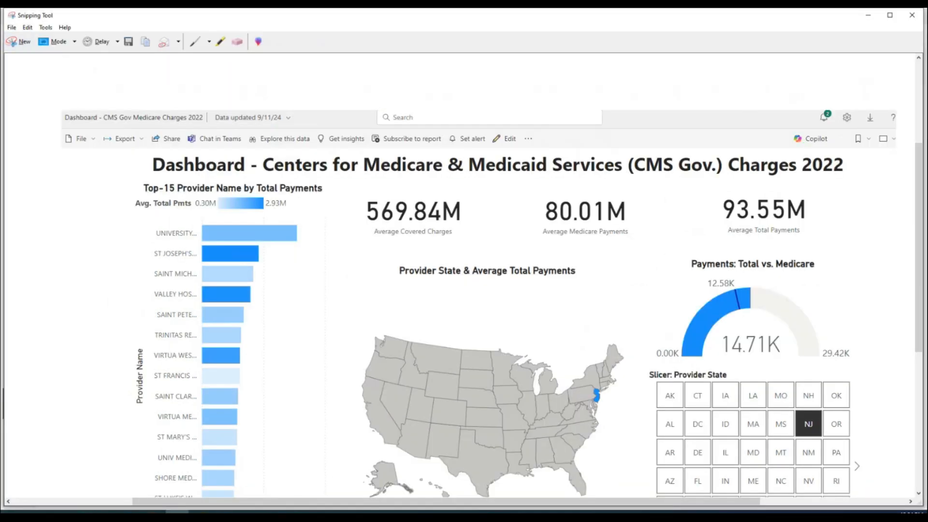
Take a new snip of the full browser page, including the address bar and dashboard
left_click(20, 41)
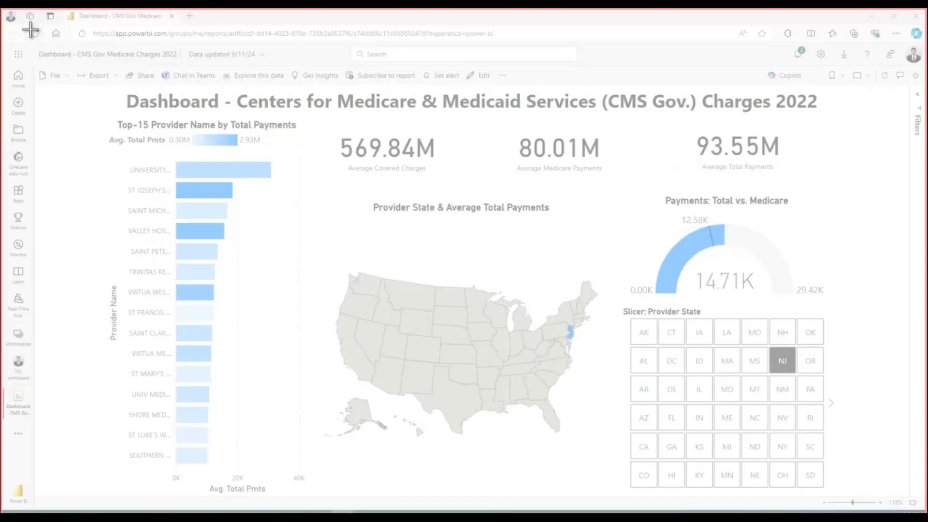
left_click_drag(31, 25, 890, 495)
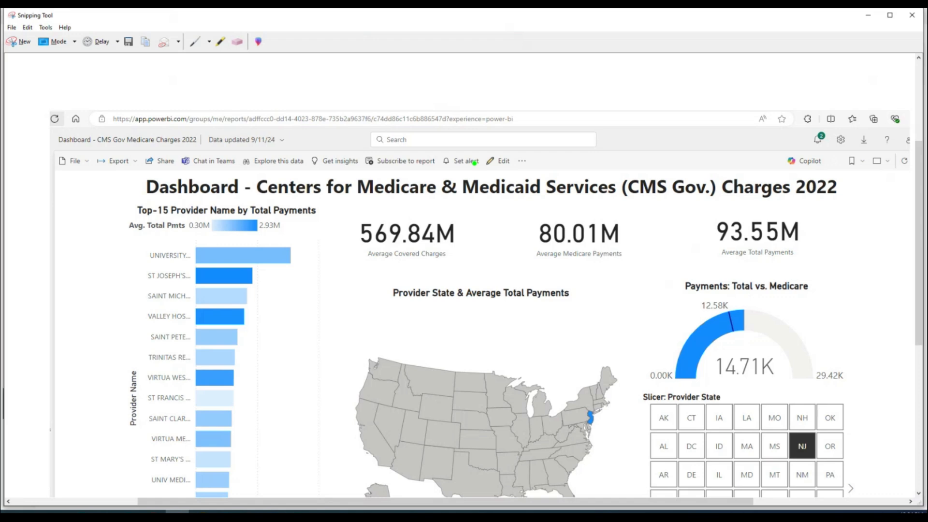
scroll(478, 164, "down", 1)
scroll(730, 154, "up", 2)
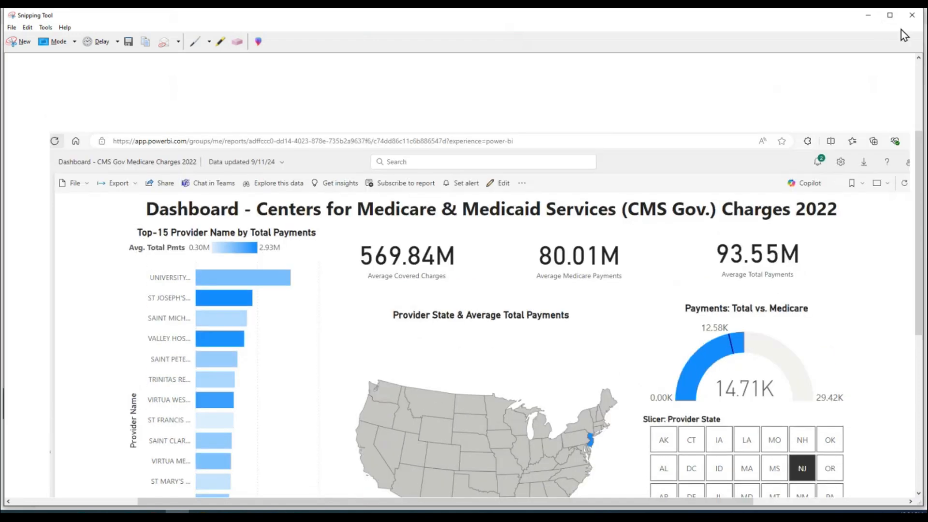
Set the report's share link to Specific people and apply it
left_click(873, 20)
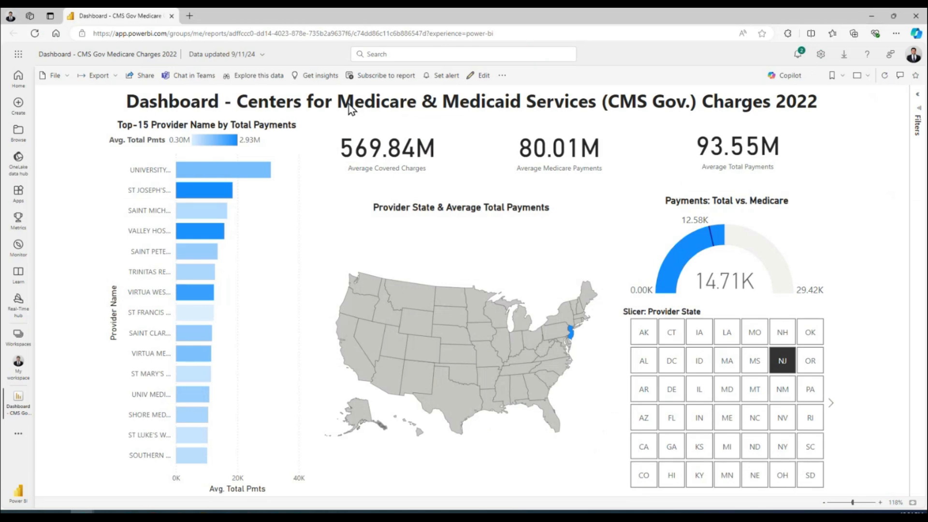
left_click(140, 76)
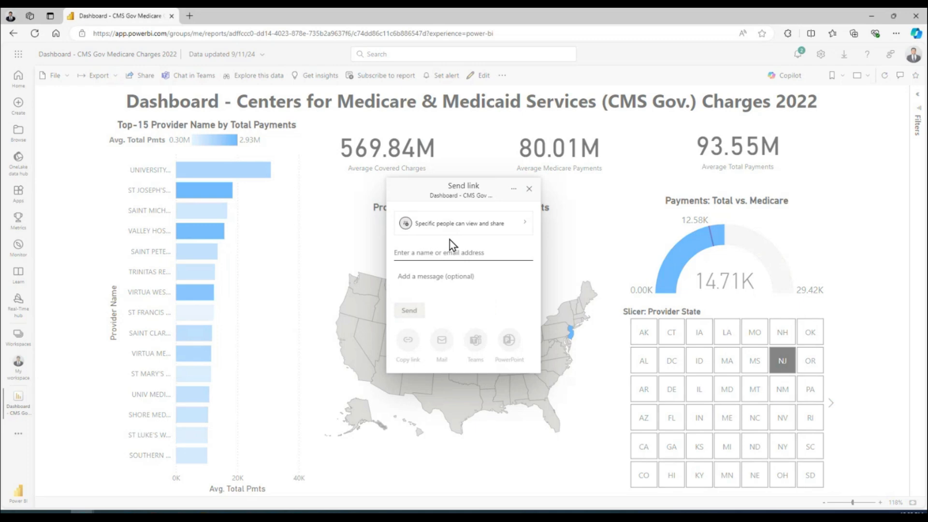
left_click(445, 228)
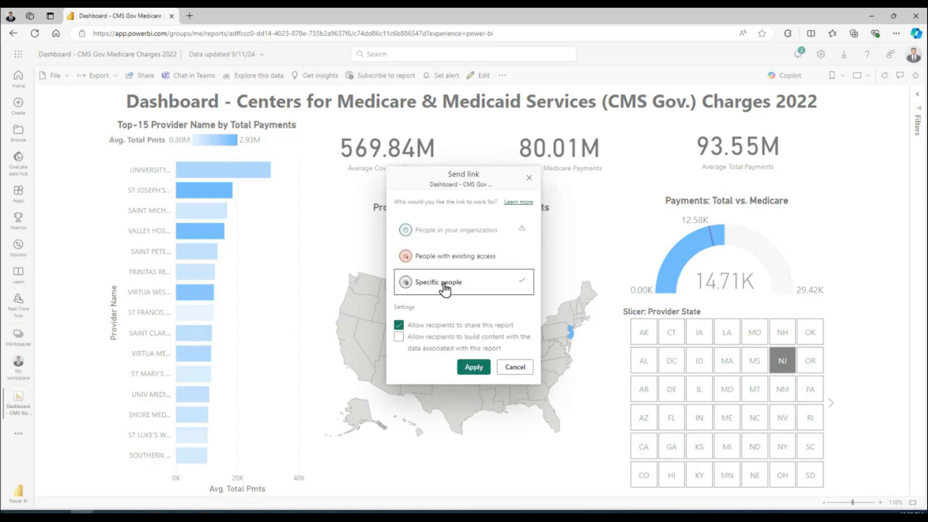
left_click(430, 257)
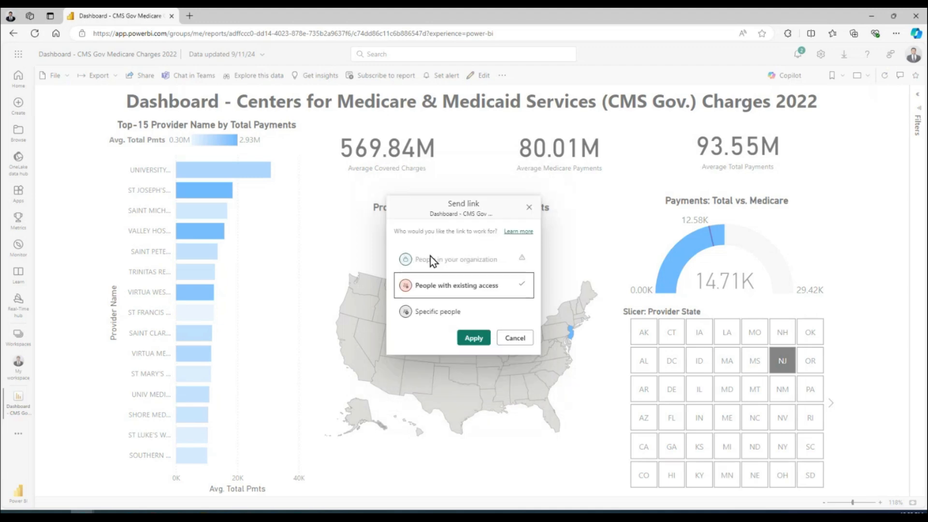
left_click(439, 313)
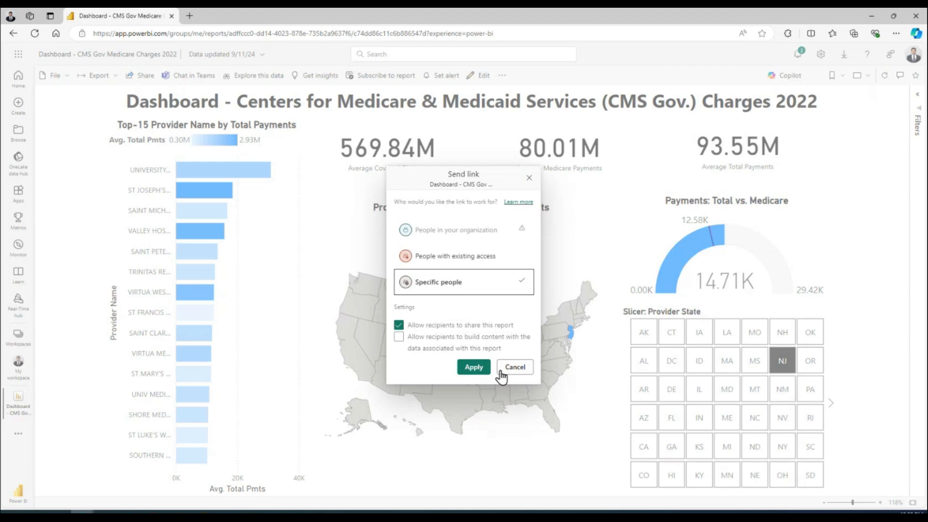
left_click(474, 367)
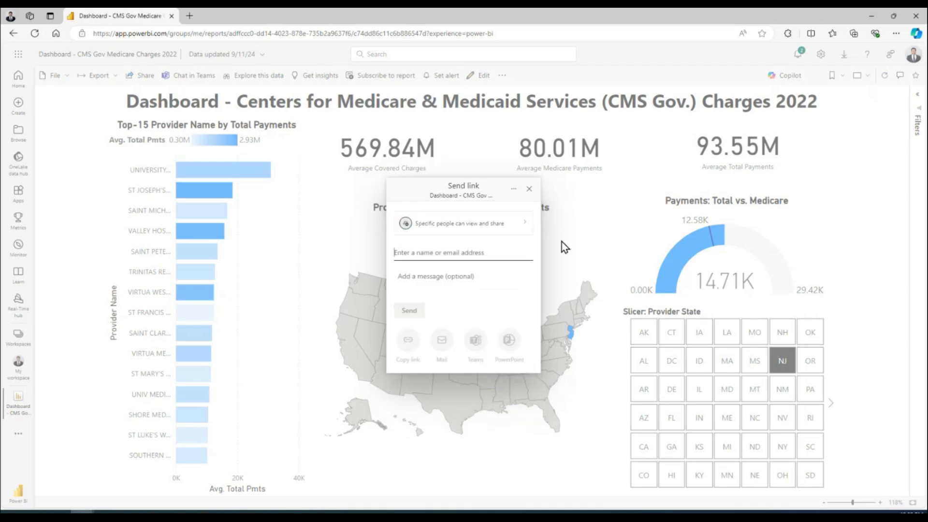
Add the recipient by name, then copy the report link to the clipboard
type("nikhil")
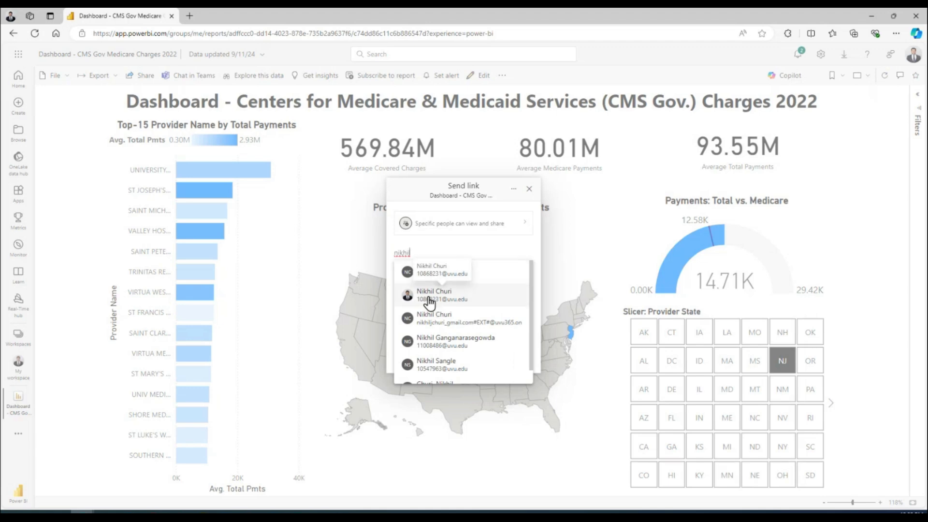
left_click(431, 302)
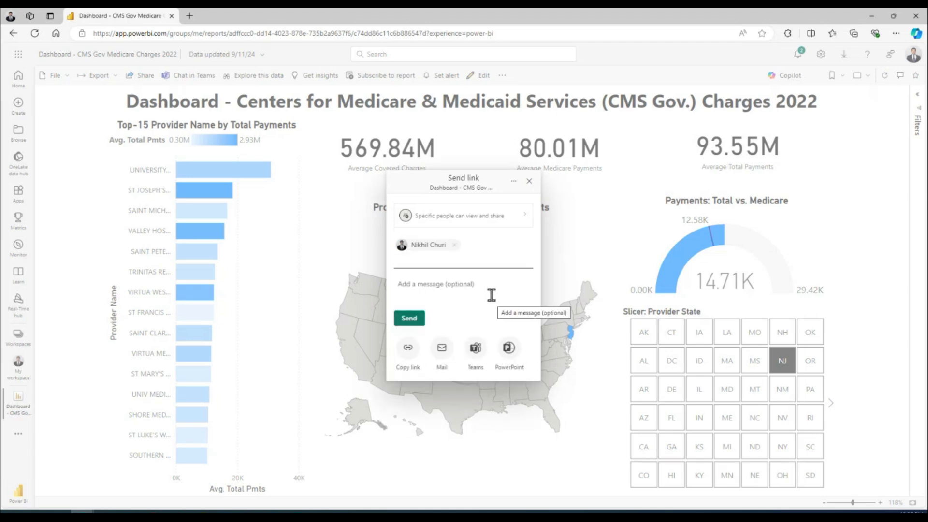
left_click(410, 349)
left_click(506, 286)
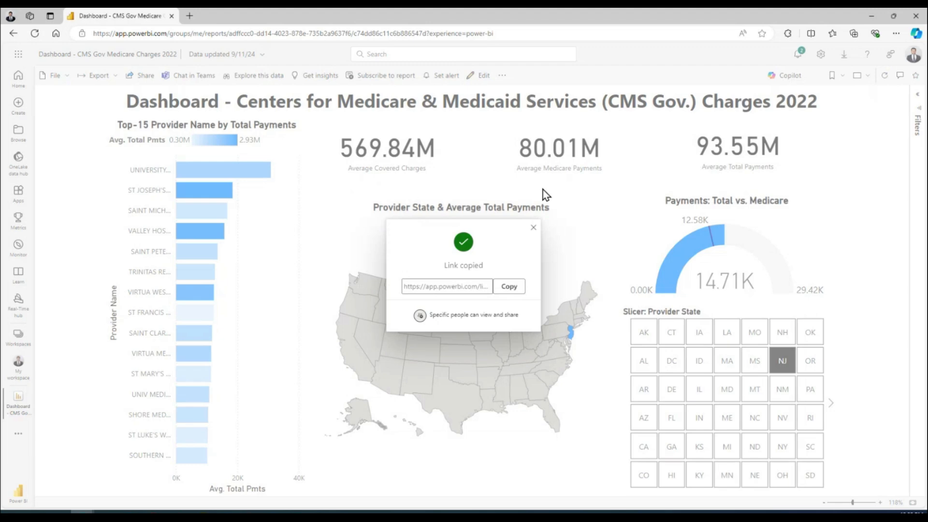
left_click(533, 227)
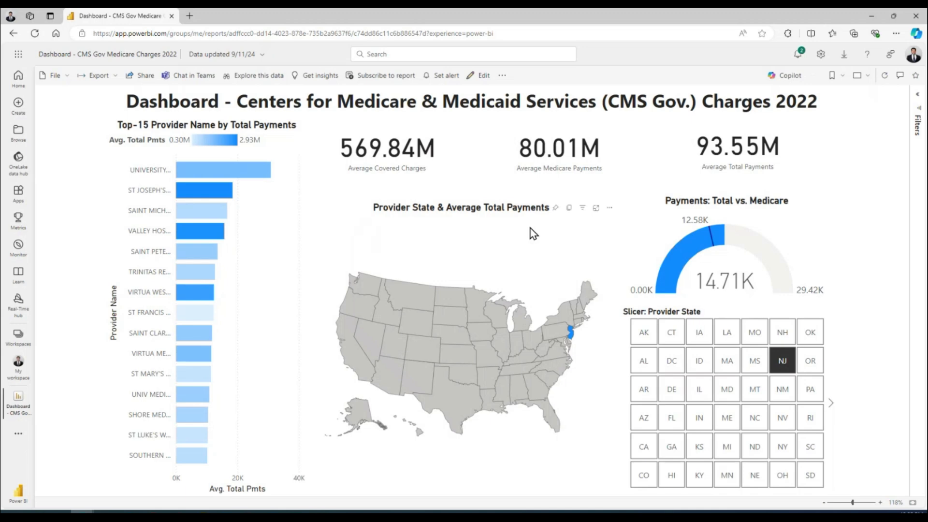